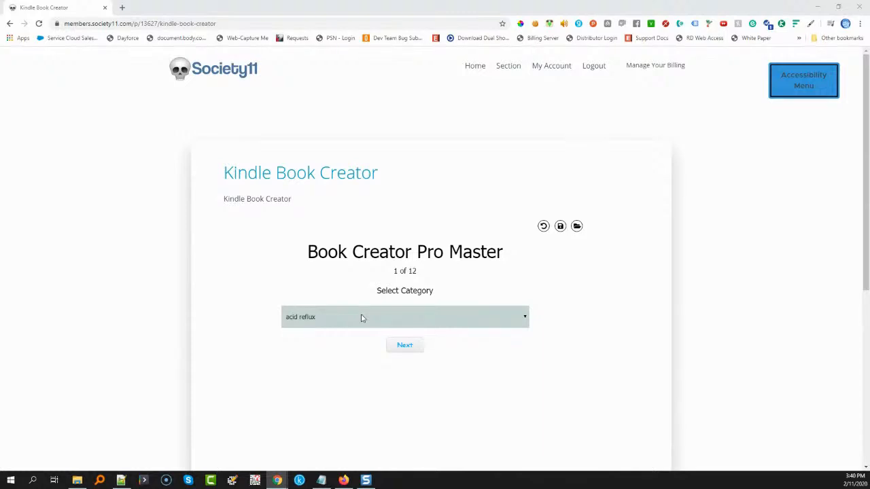
Choose photography as the book category and continue to the gender preference question
left_click(361, 318)
scroll(363, 287, "down", 8)
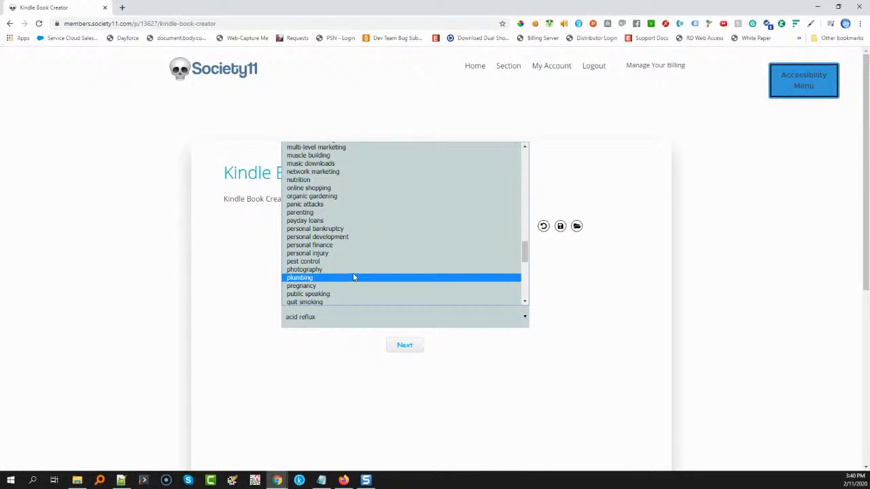
left_click(354, 270)
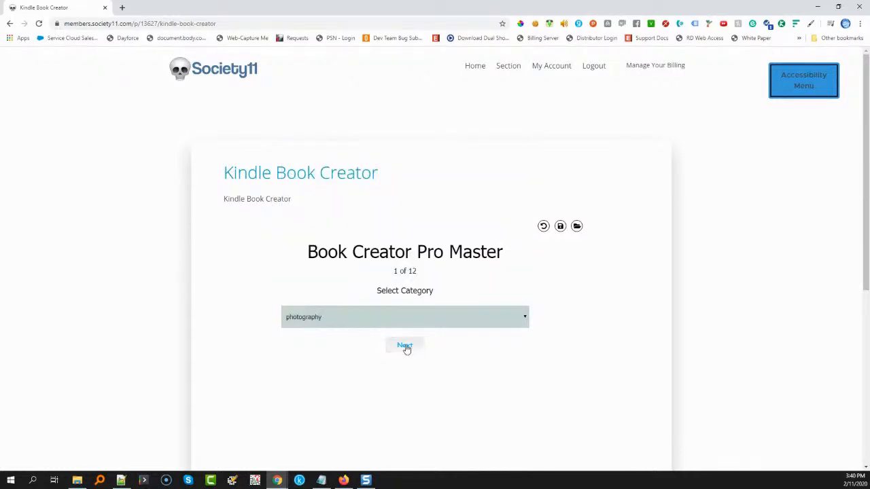
left_click(405, 347)
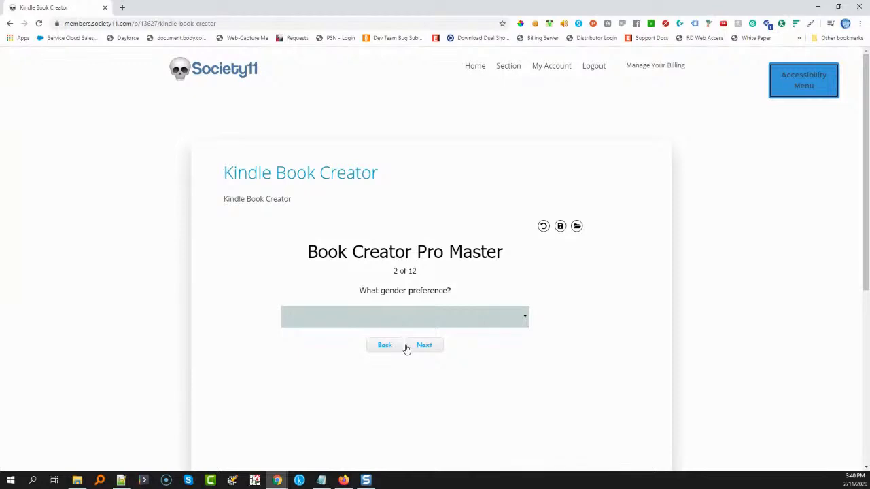
Leave the gender preference blank and continue to the article text with starting paragraph tags
left_click(406, 326)
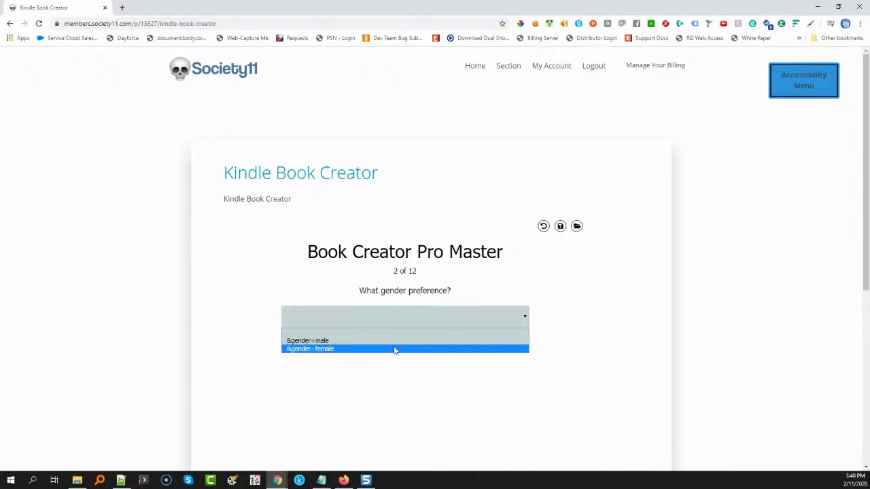
left_click(393, 340)
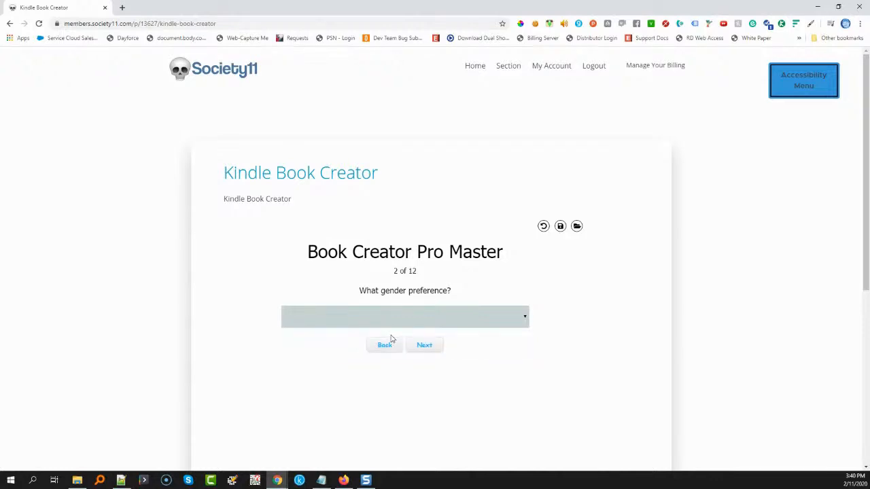
left_click(425, 346)
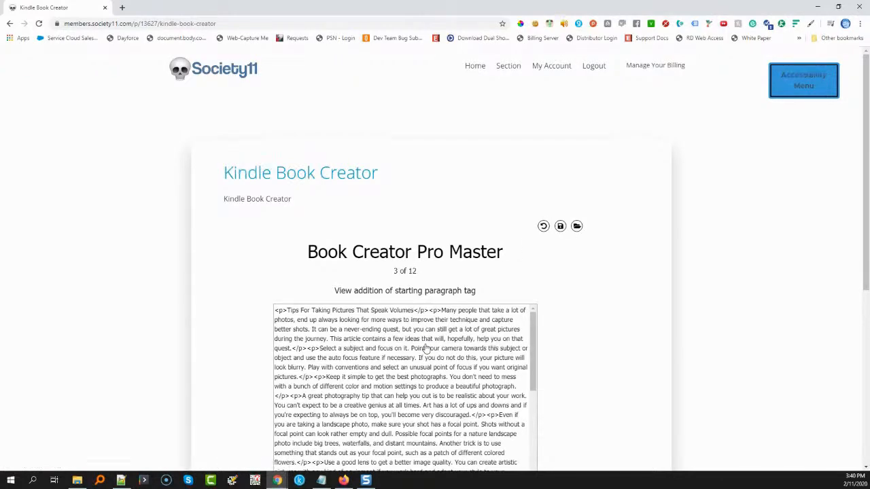
scroll(613, 285, "down", 2)
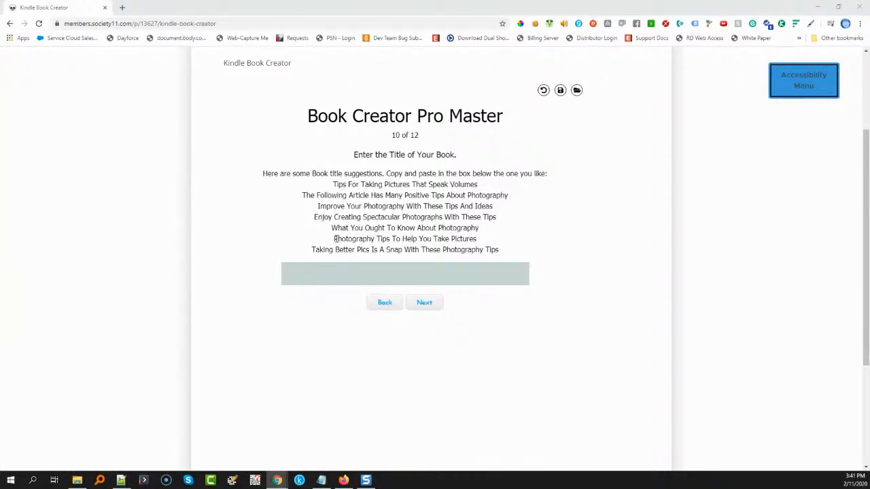
Copy the suggestion "Enjoy Creating Spectacular Photographs With These Tips" into the book title field and continue
left_click_drag(335, 239, 480, 240)
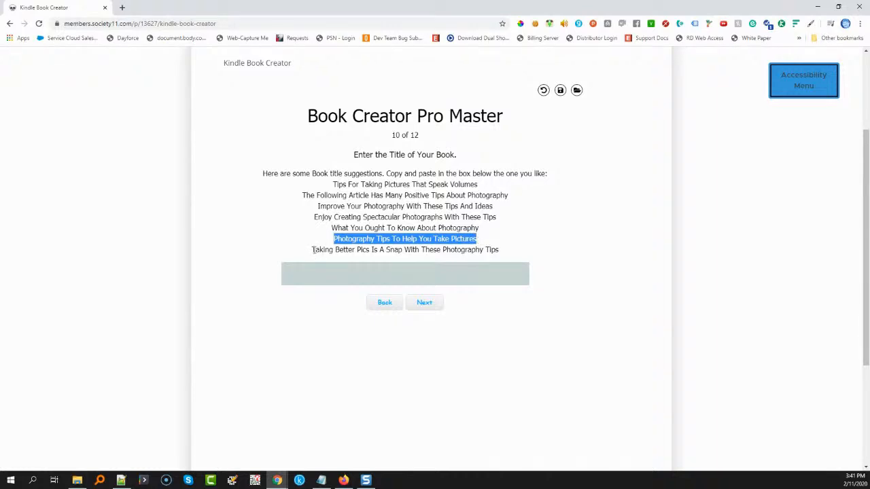
left_click_drag(499, 250, 315, 251)
left_click_drag(315, 217, 503, 220)
key("ctrl+c")
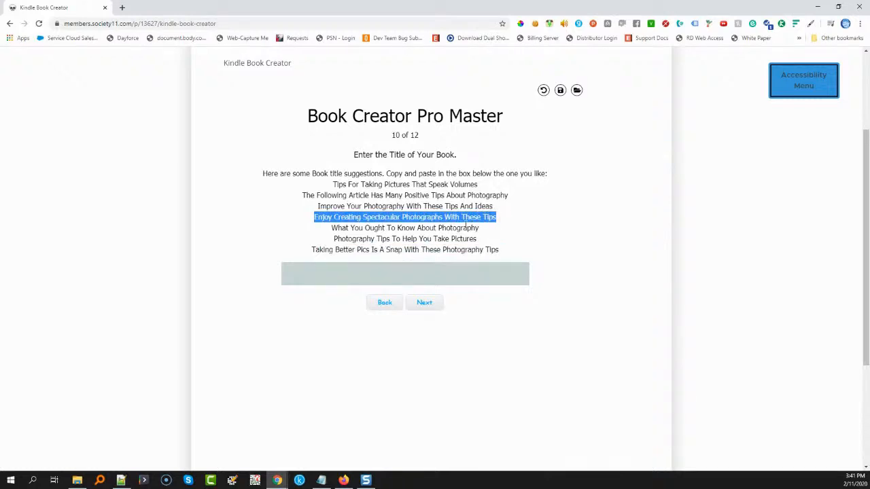
left_click(377, 272)
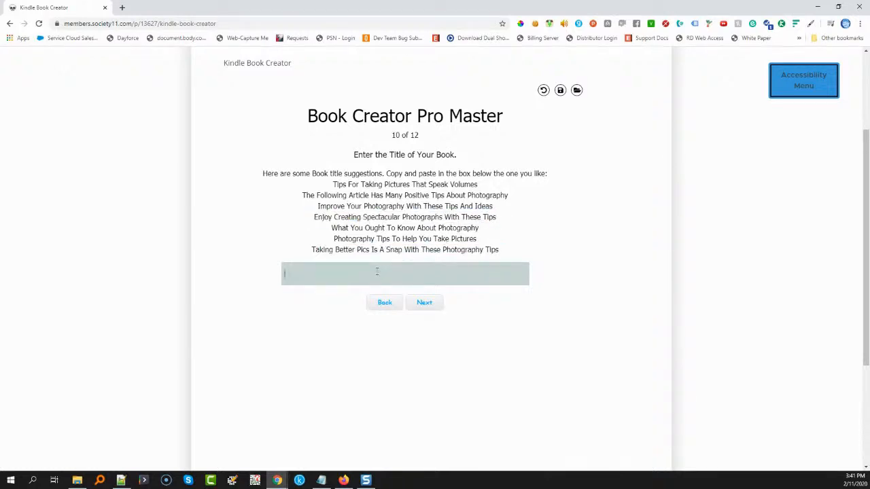
key("ctrl+v")
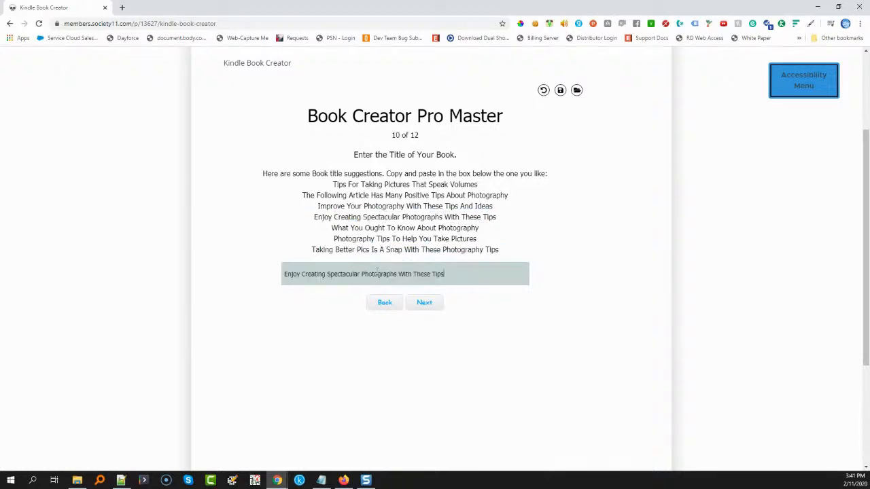
left_click(424, 304)
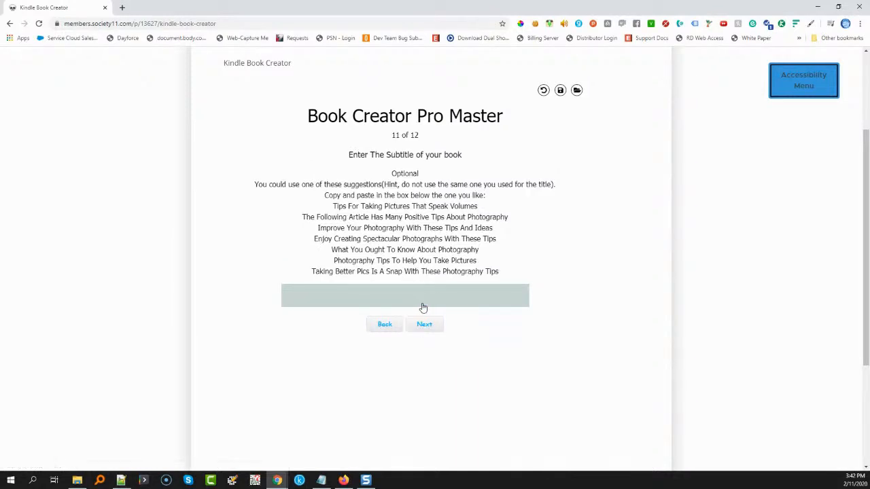
Leave the optional subtitle empty and generate the finished book from the HTML code
left_click_drag(499, 271, 333, 211)
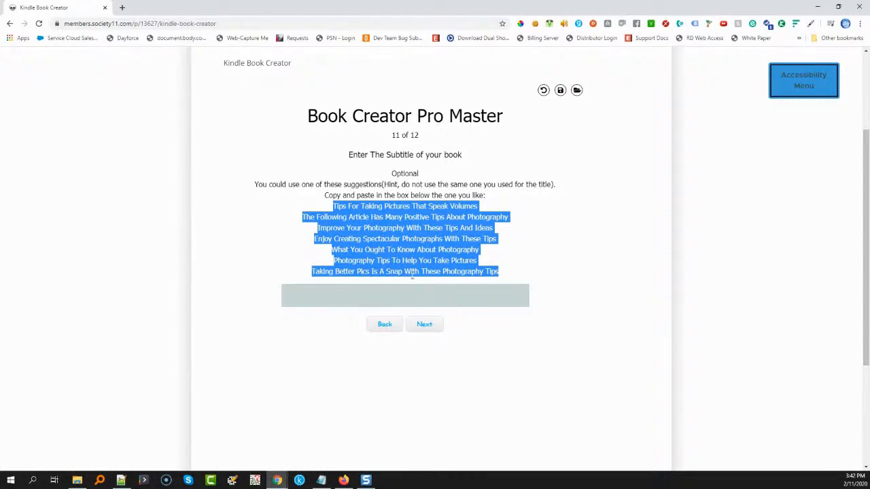
left_click(424, 324)
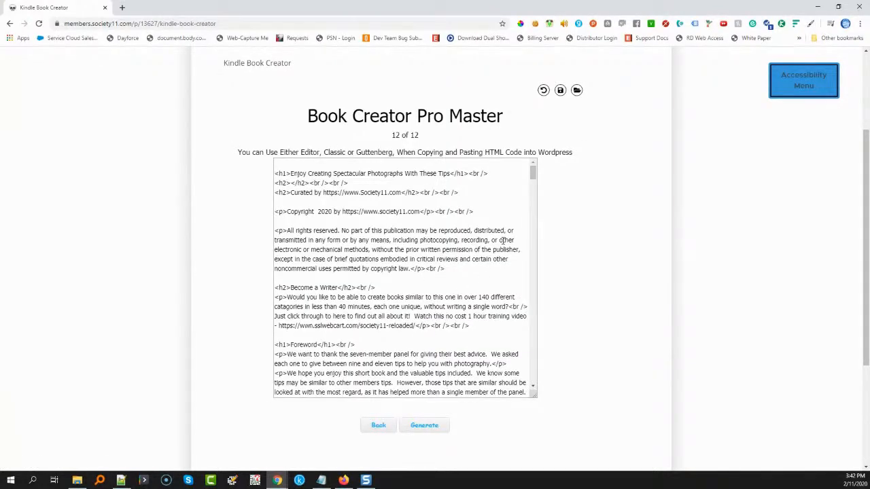
left_click(435, 431)
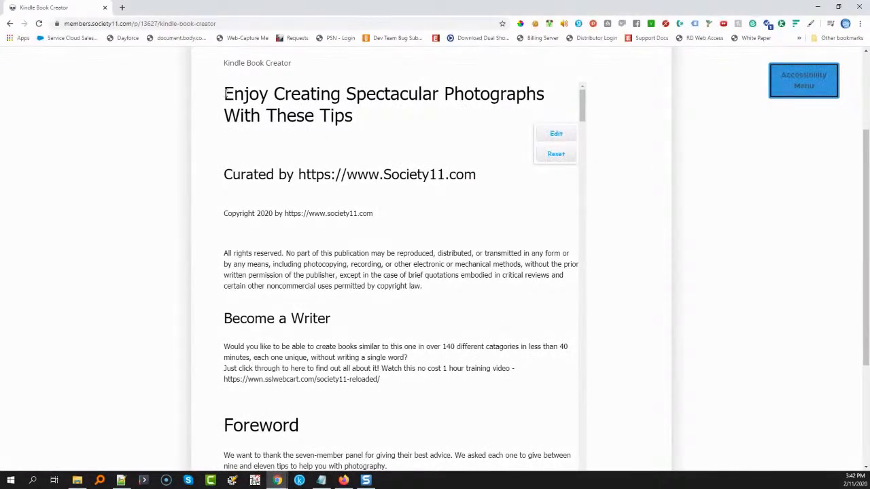
Review the generated book from its title through the closing section to the Amazon listing description
left_click_drag(225, 94, 237, 148)
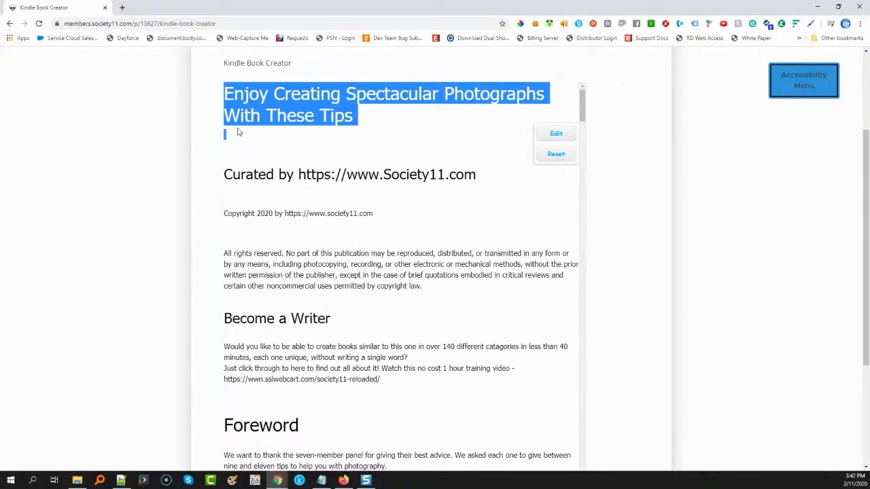
key("Delete")
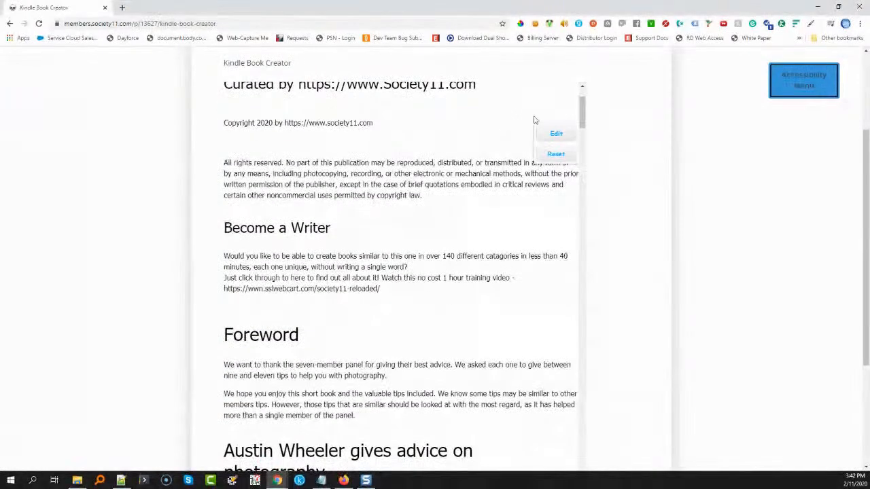
left_click_drag(583, 109, 536, 481)
scroll(423, 351, "down", 2)
scroll(421, 350, "down", 1)
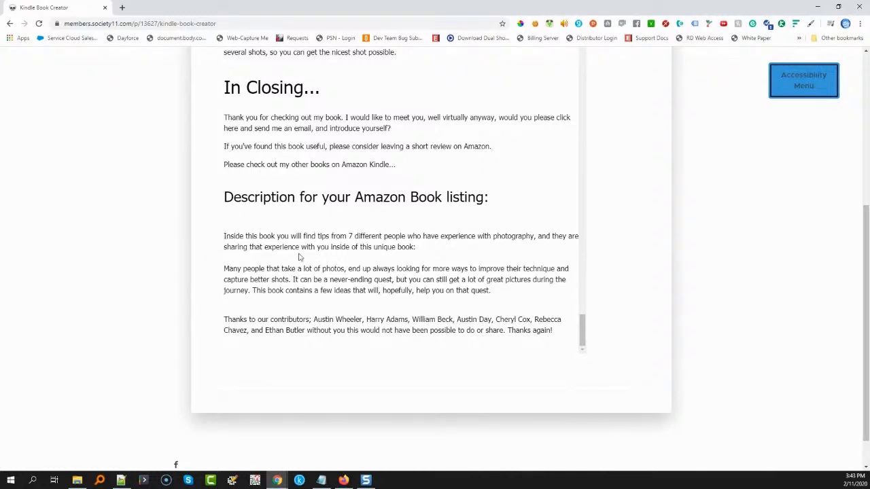
left_click_drag(554, 330, 210, 236)
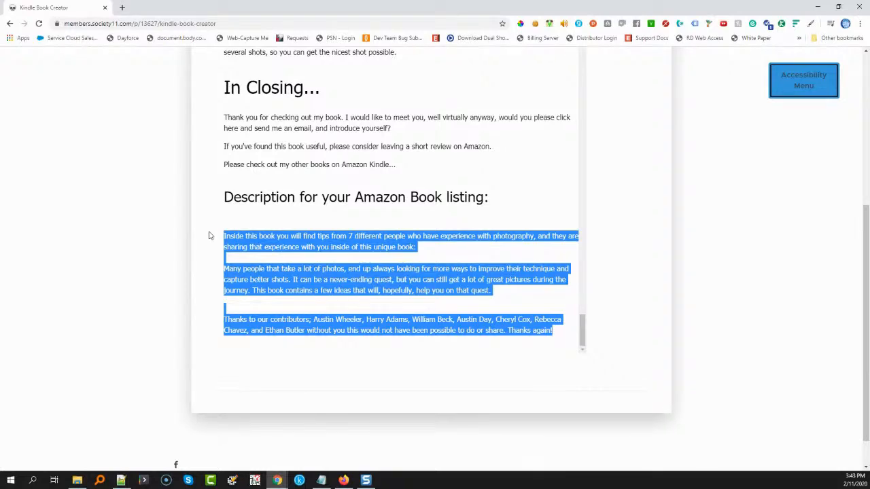
key("ctrl+plus")
scroll(210, 236, "down", 4)
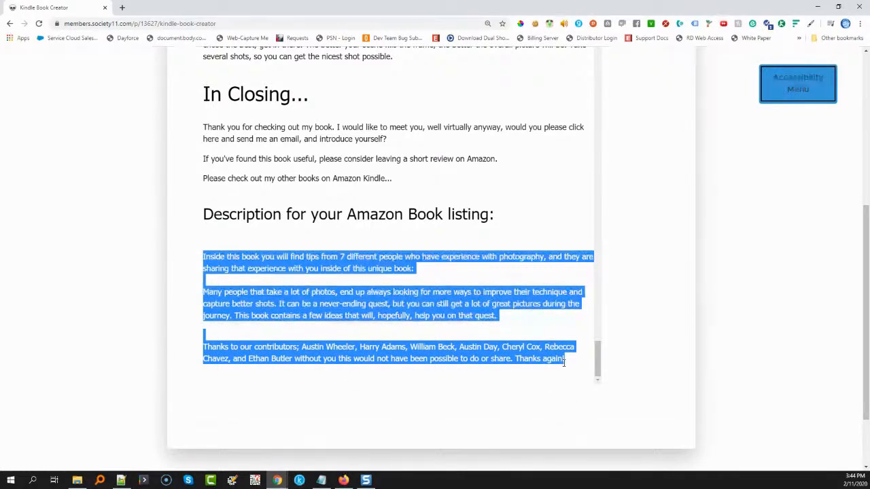
Copy the entire generated book text and translate it from English into German with DeepL Translator in a new browser tab
left_click(484, 242)
key("ctrl+a")
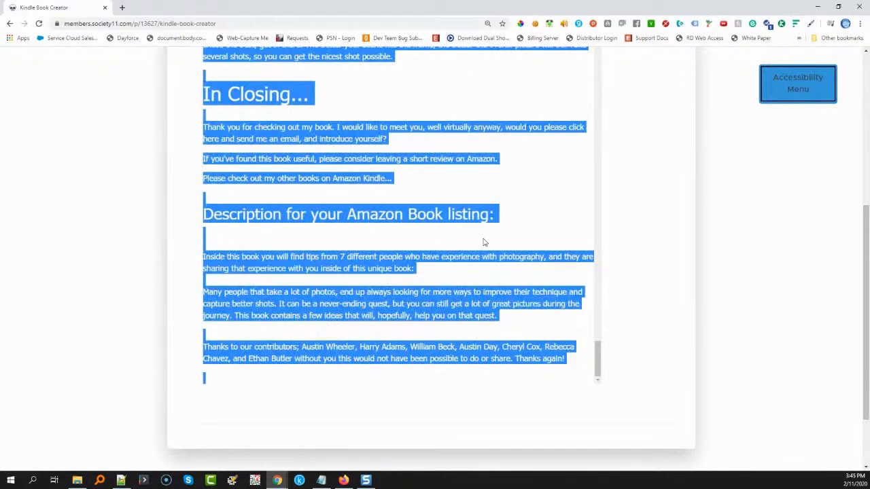
left_click(122, 7)
type("deepl.com")
key("Return")
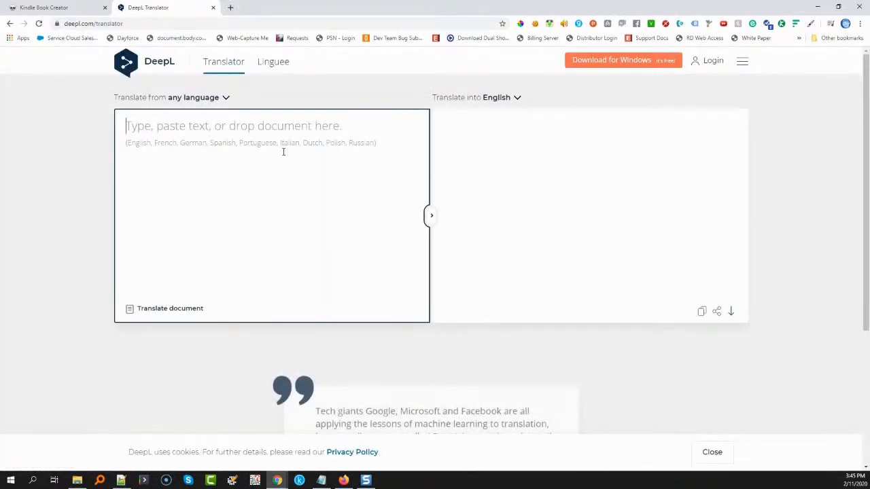
key("ctrl+v")
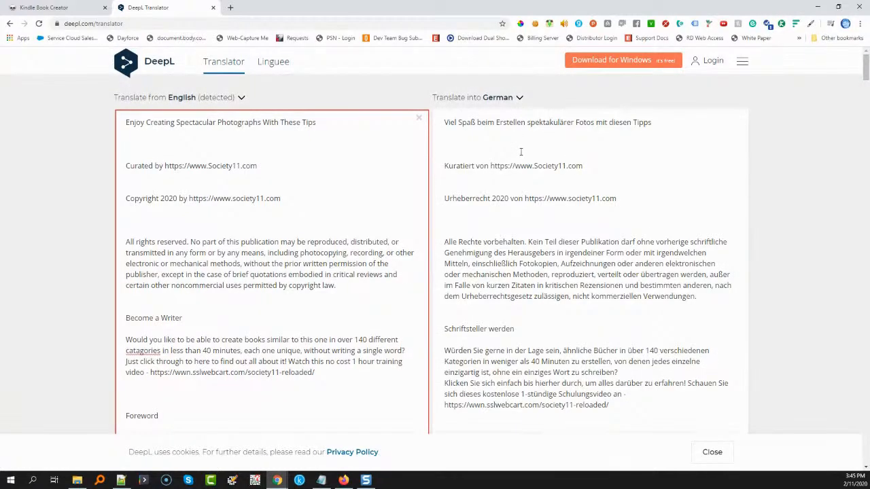
left_click(520, 152)
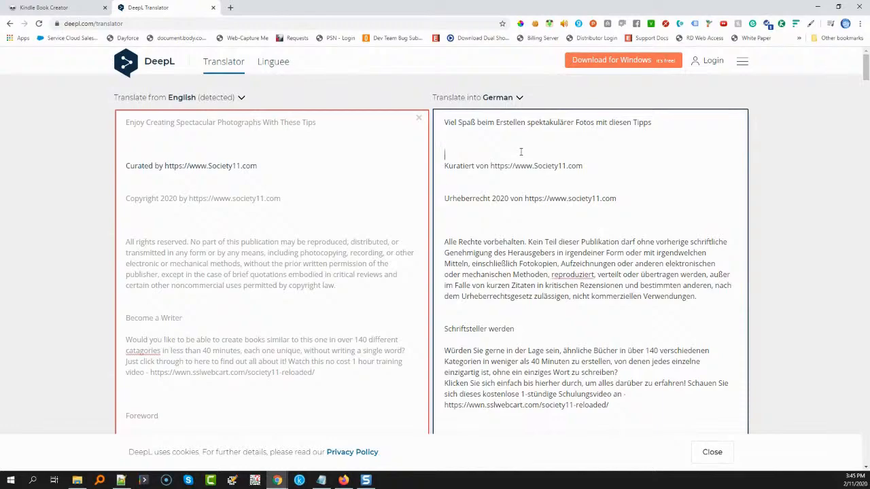
scroll(521, 152, "down", 10)
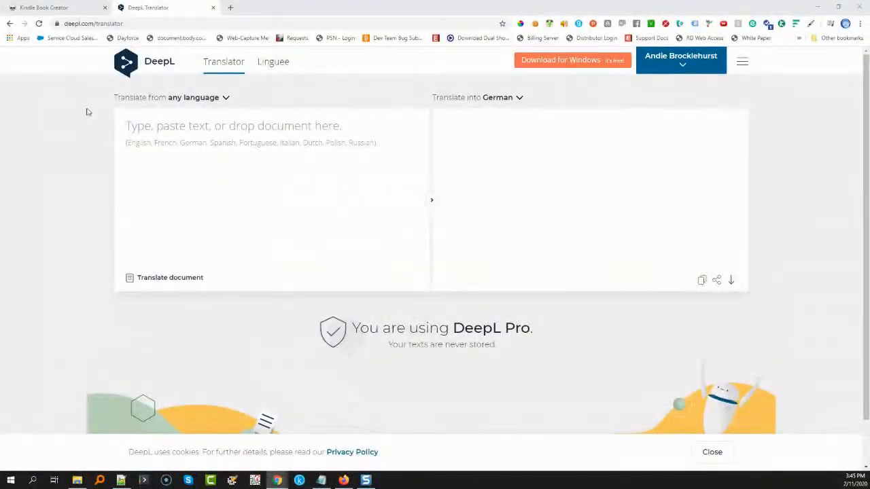
Paste the full English book text into the signed-in translator and copy the entire German translation
left_click(191, 156)
key("ctrl+v")
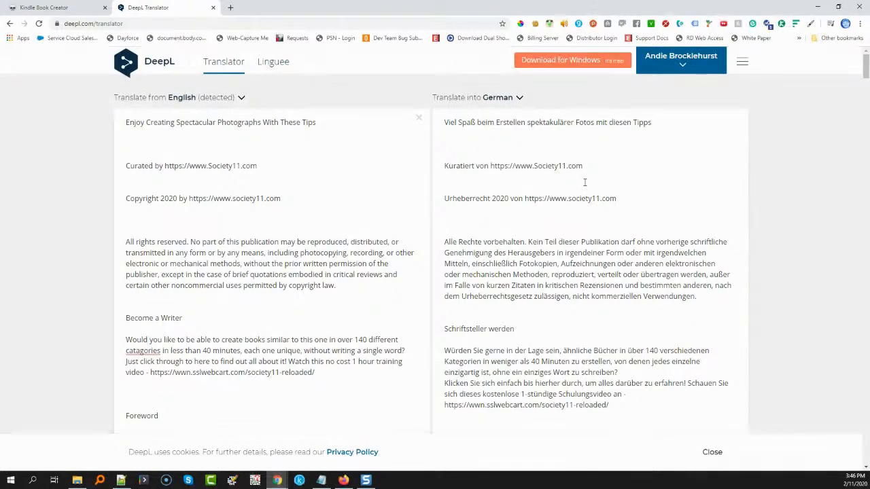
left_click(607, 213)
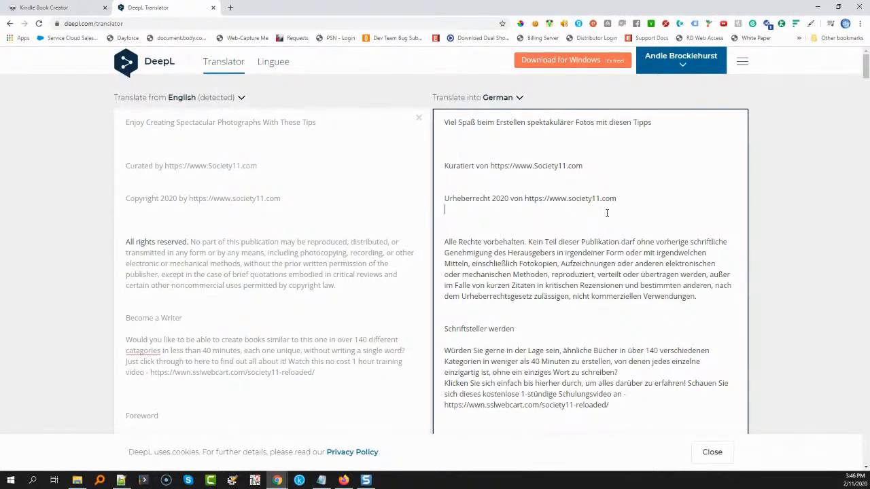
key("ctrl+a")
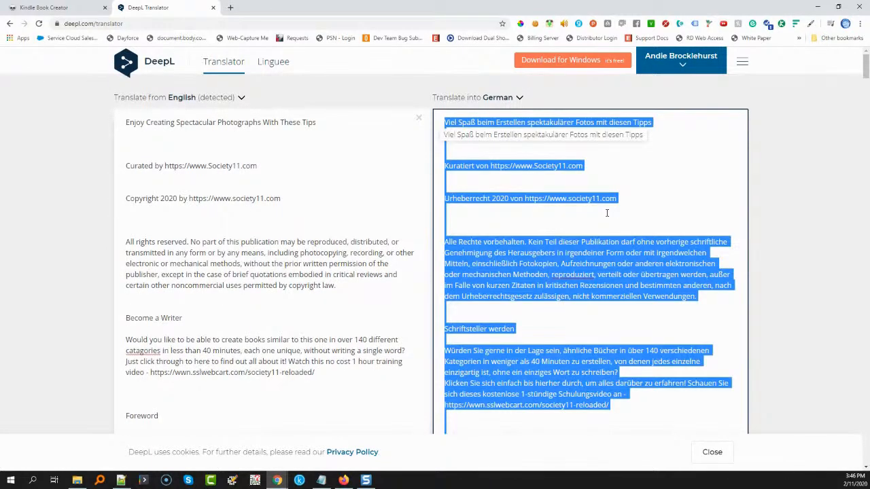
Replace the English source text with the German translation and translate it back into English
left_click(305, 219)
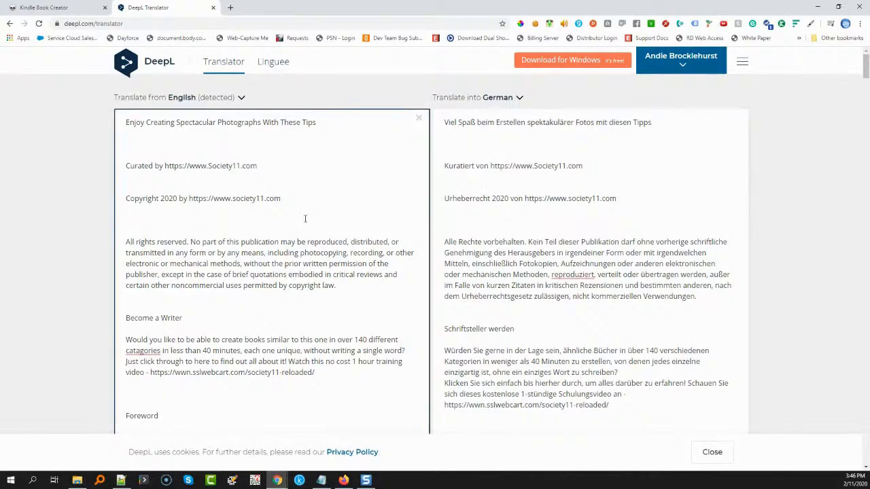
key("ctrl+a")
key("ctrl+v")
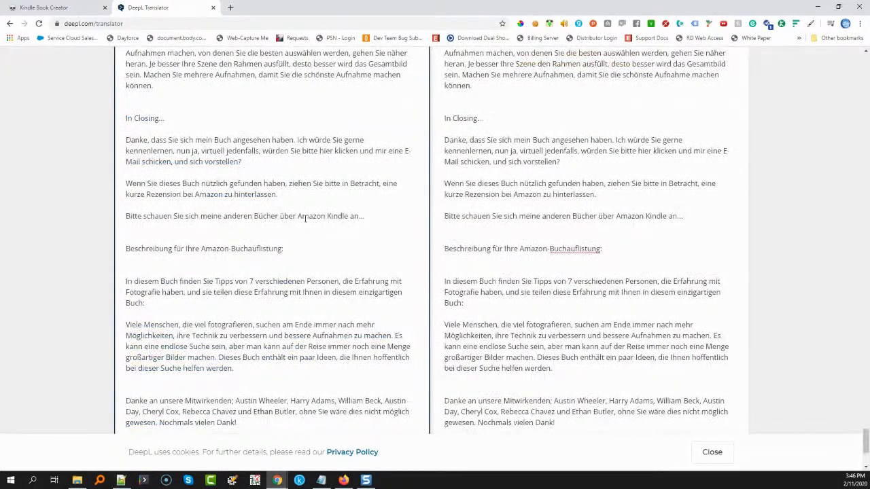
scroll(457, 257, "up", 4)
scroll(458, 257, "up", 5)
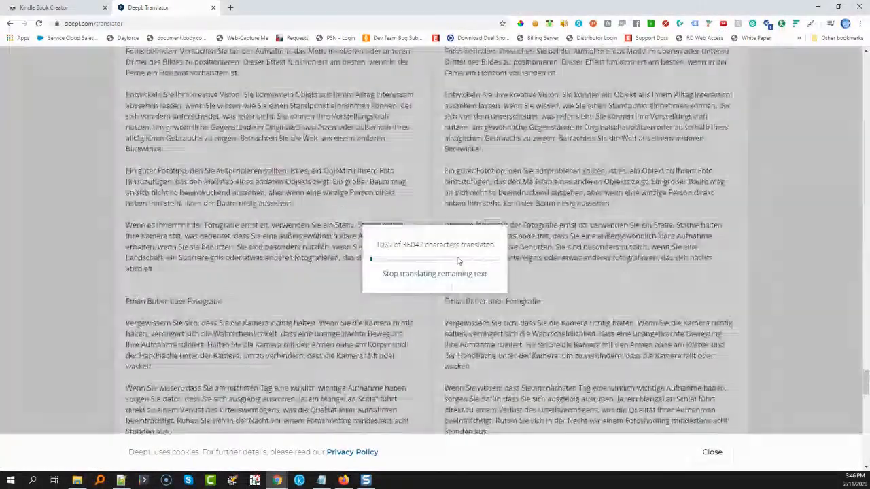
scroll(458, 260, "up", 10)
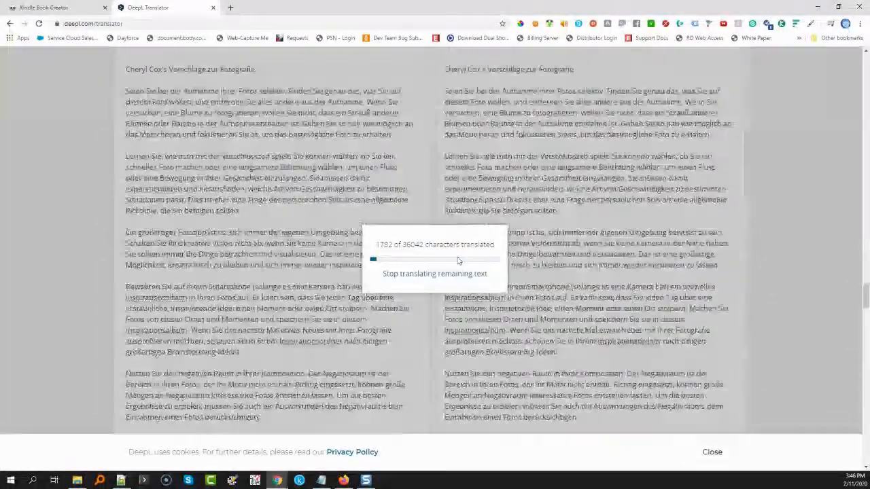
scroll(459, 260, "up", 4)
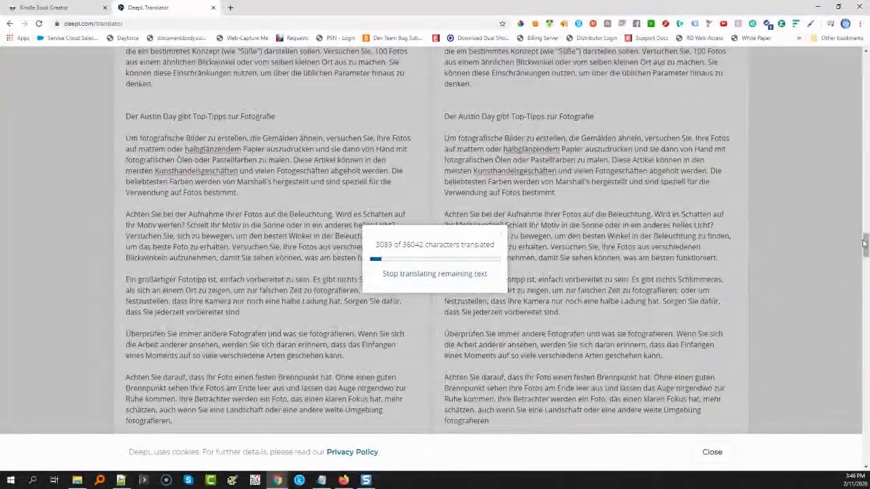
scroll(602, 239, "up", 10)
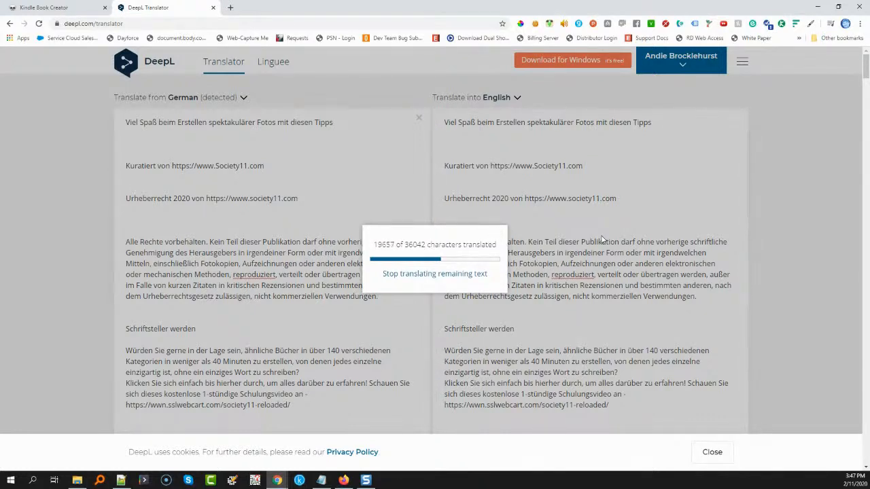
Open the Grammarly web app in a new browser tab and go to the account's document list
left_click(231, 7)
type("gramm")
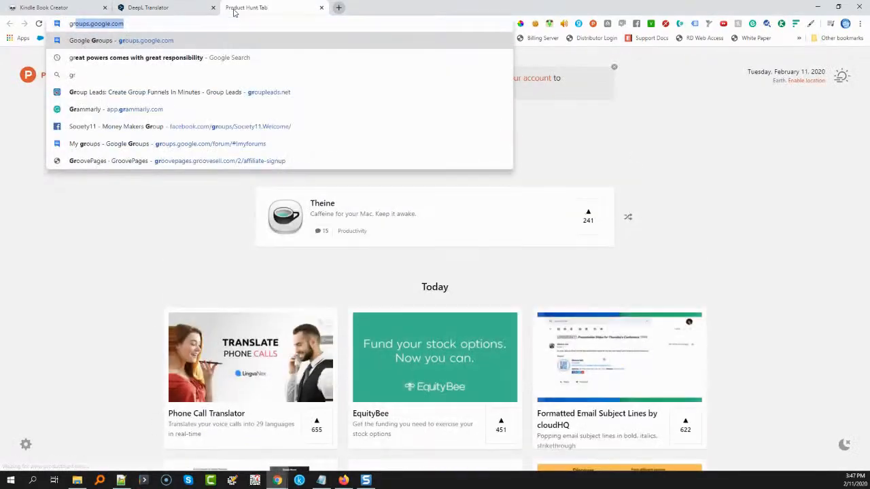
key("Down")
key("Down")
key("Down")
key("Down")
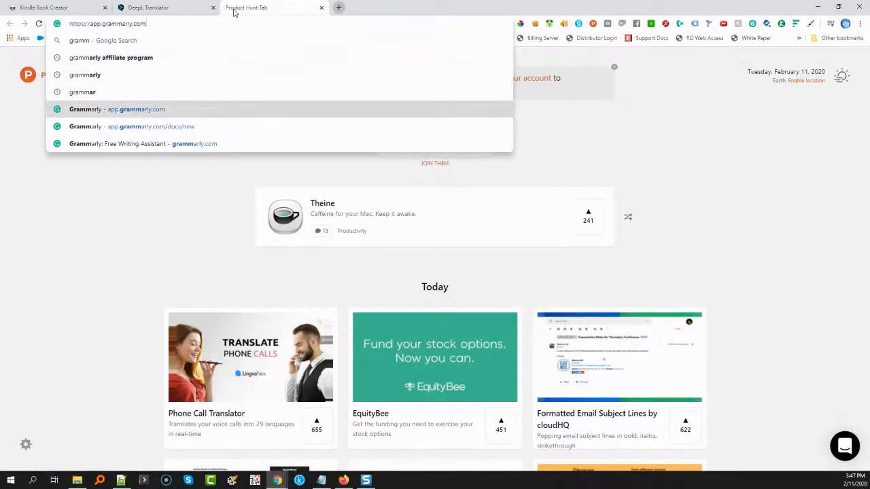
key("Return")
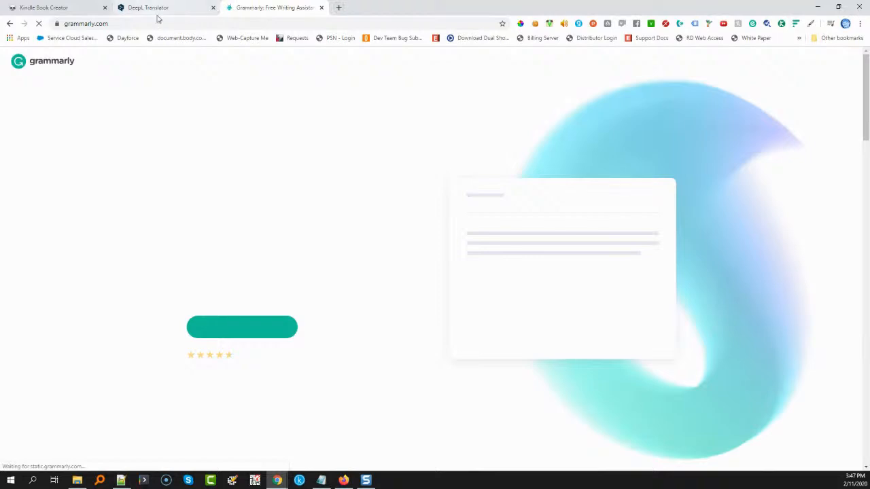
left_click(839, 63)
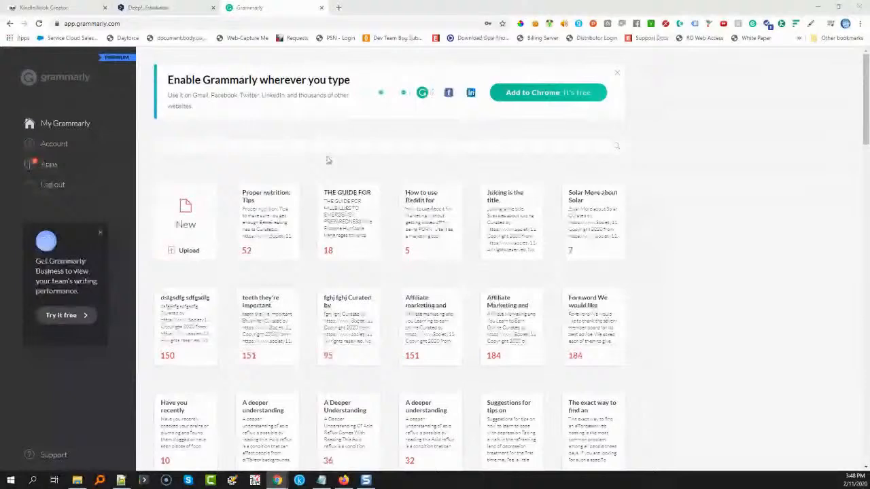
Copy the full back-translated English text from DeepL into a new Grammarly document and accept the default writing goals
left_click(146, 8)
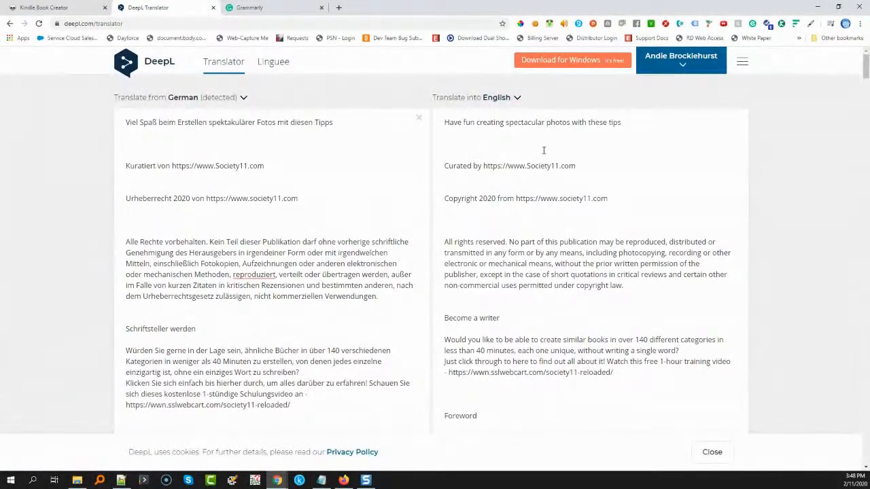
key("ctrl+a")
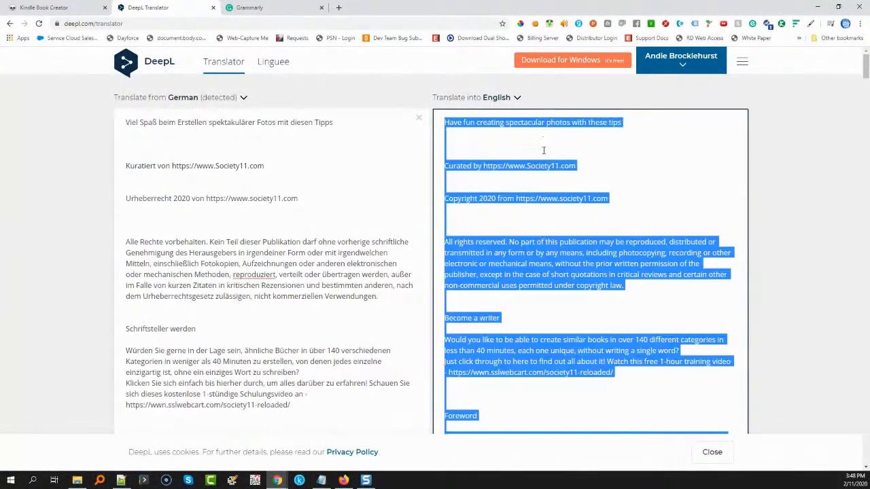
left_click(253, 10)
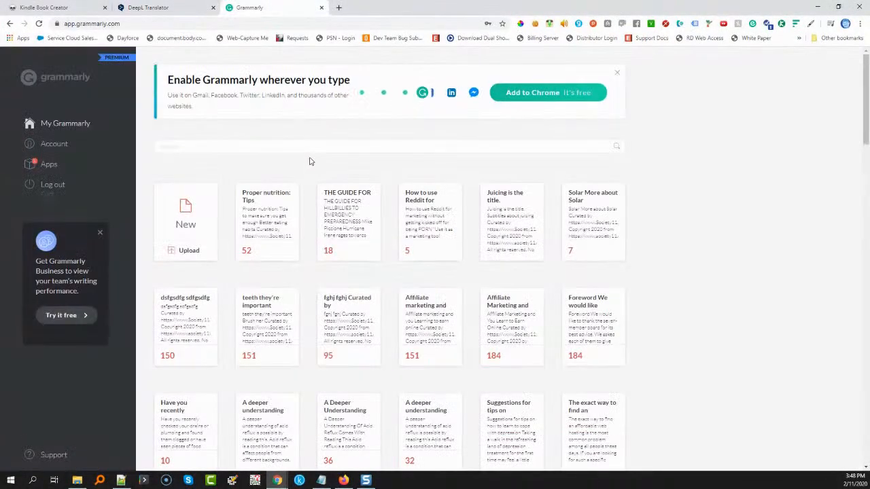
left_click(194, 217)
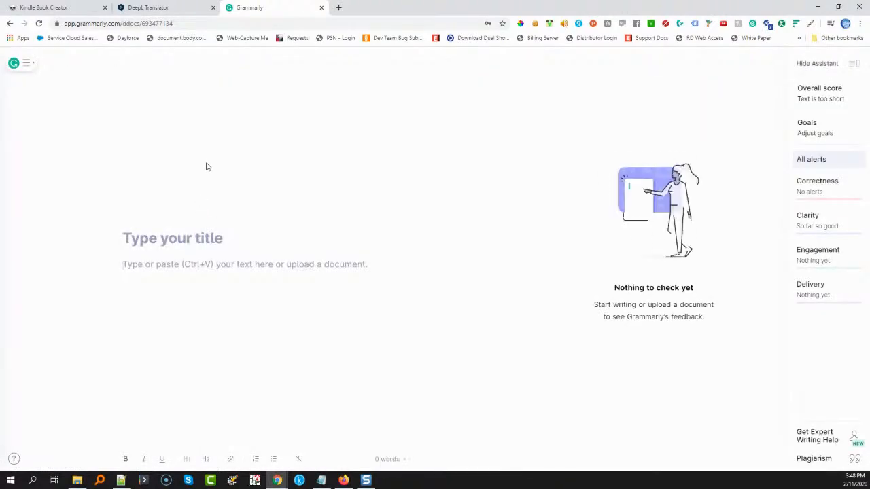
key("ctrl+v")
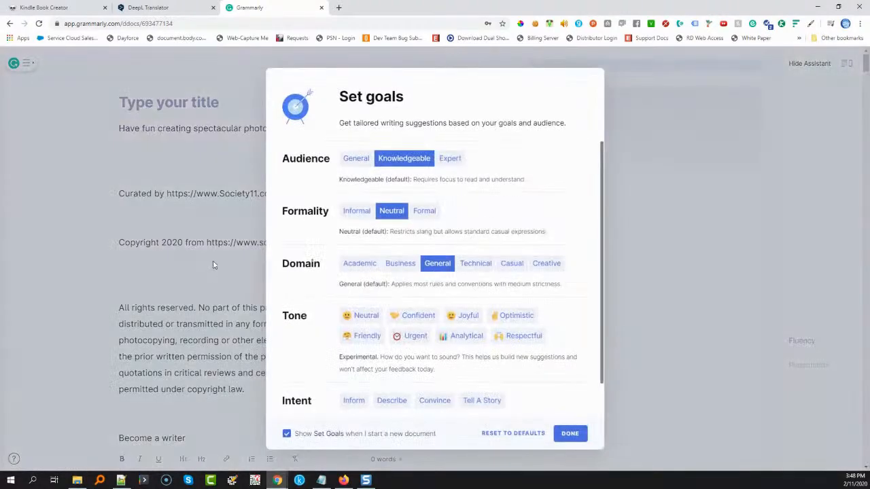
left_click(570, 435)
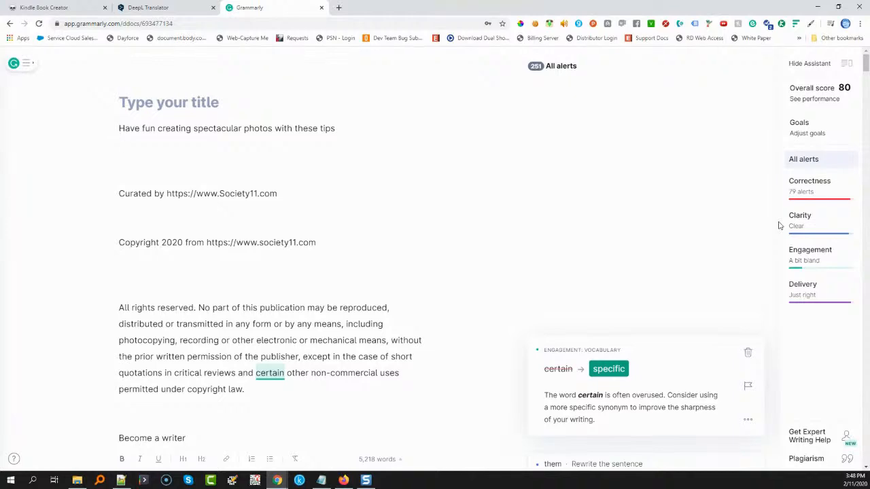
Show only the Correctness alerts, add the period after the heading's "photography" and replace "photo" with "photography" in "A great photo tip"
left_click(806, 190)
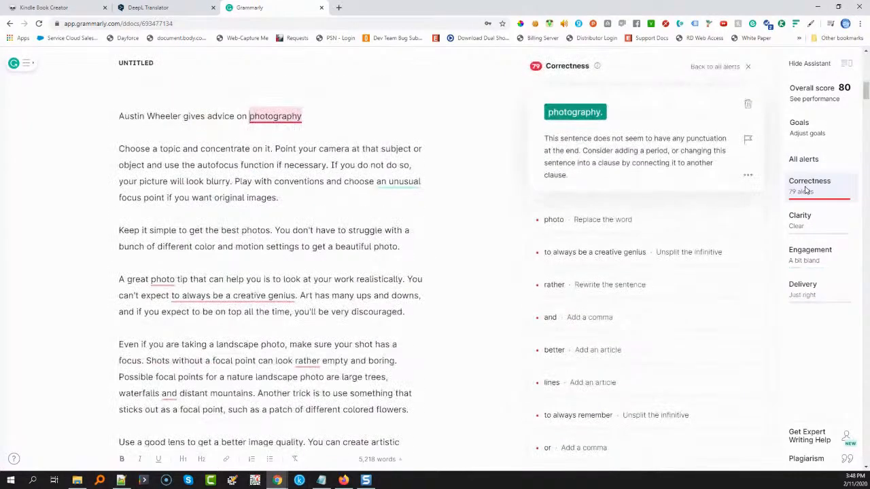
left_click(575, 112)
left_click(588, 101)
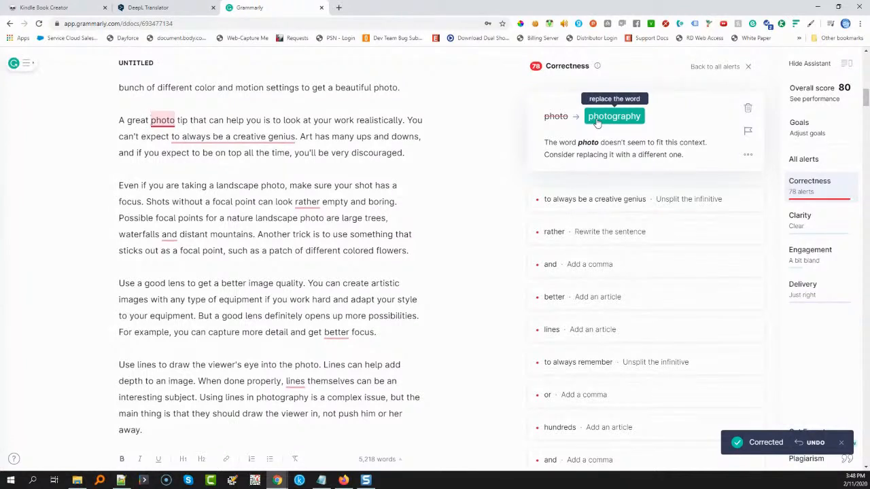
left_click(597, 118)
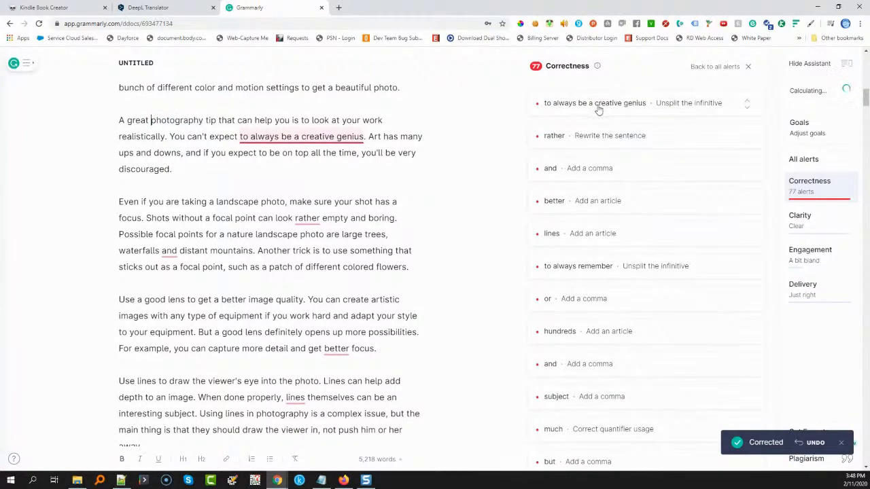
Accept "always to be a creative genius" for the split infinitive and correct the word order of "expect always"
left_click(598, 109)
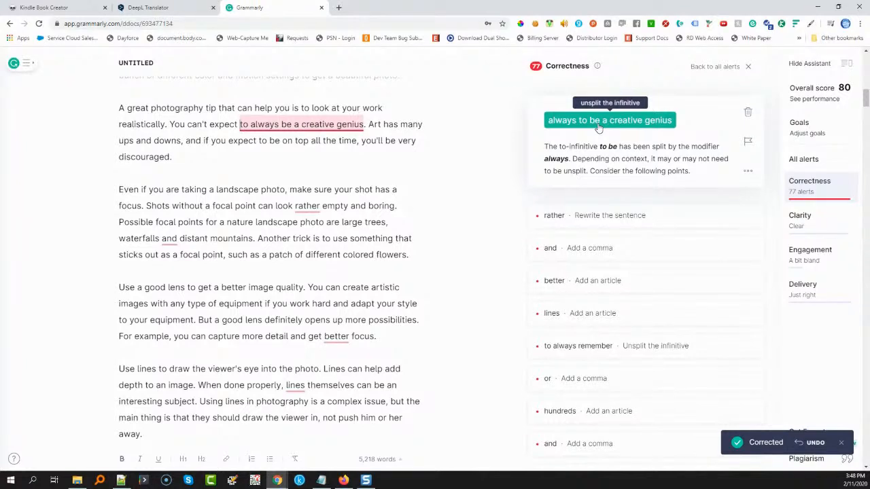
left_click(598, 122)
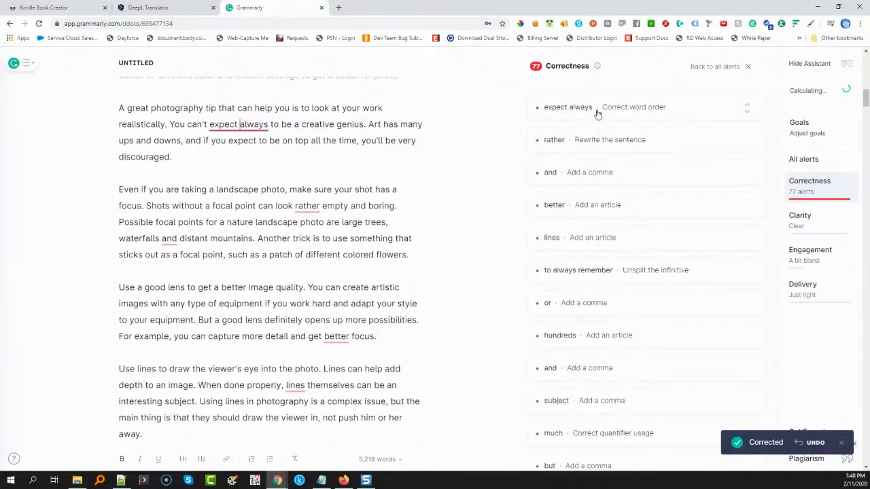
left_click(599, 114)
left_click(630, 129)
Accept removing "rather", a comma before "and distant mountains", and the missing articles in "a better focus" and "the lines"
left_click(609, 121)
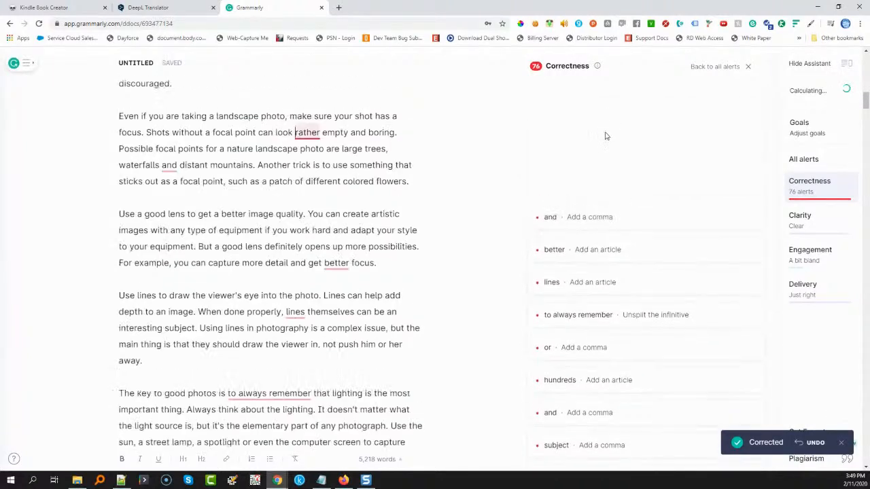
left_click(573, 130)
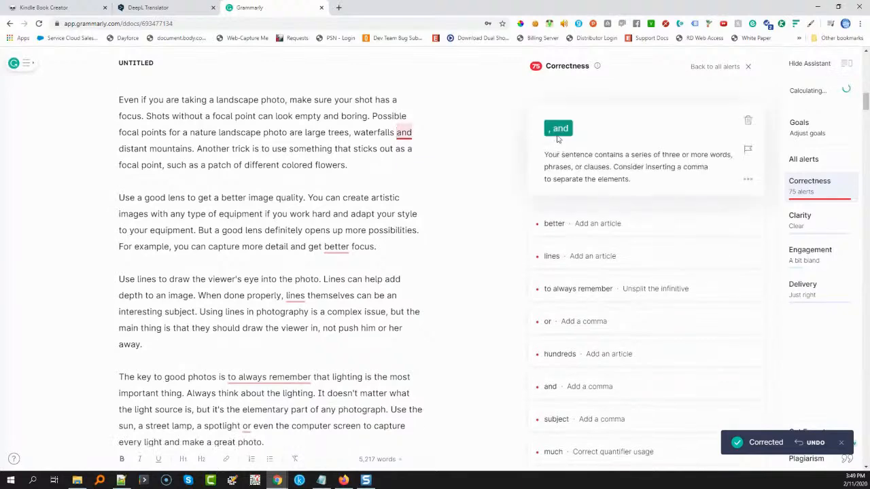
left_click(559, 129)
left_click(578, 116)
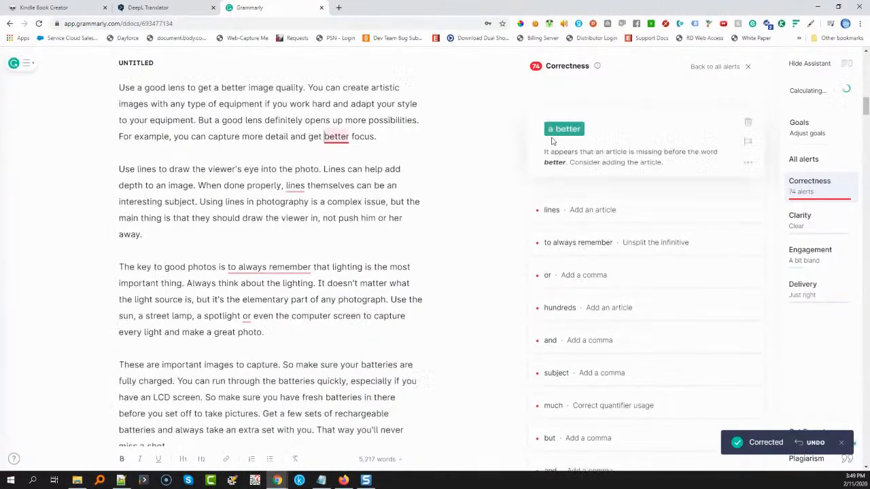
left_click(556, 134)
left_click(575, 121)
left_click(568, 137)
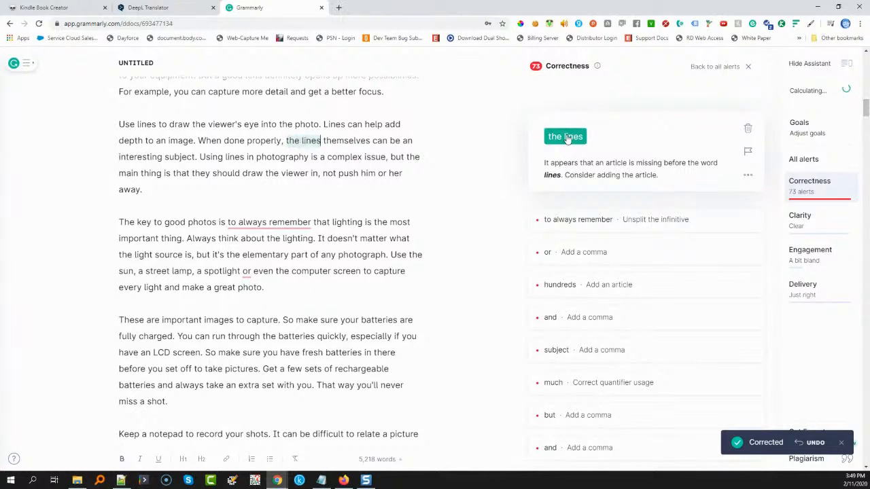
Accept the corrections "always to remember", a comma before "or even the computer screen", and "one of the hundreds"
left_click(591, 125)
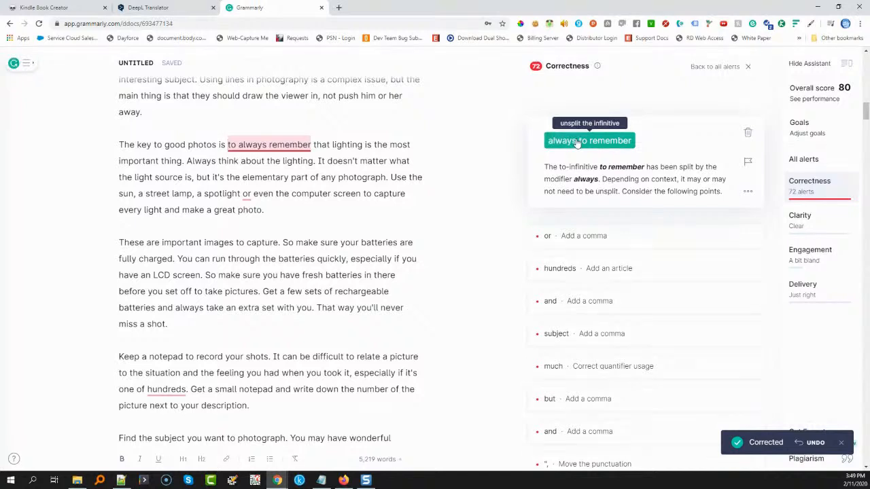
left_click(576, 141)
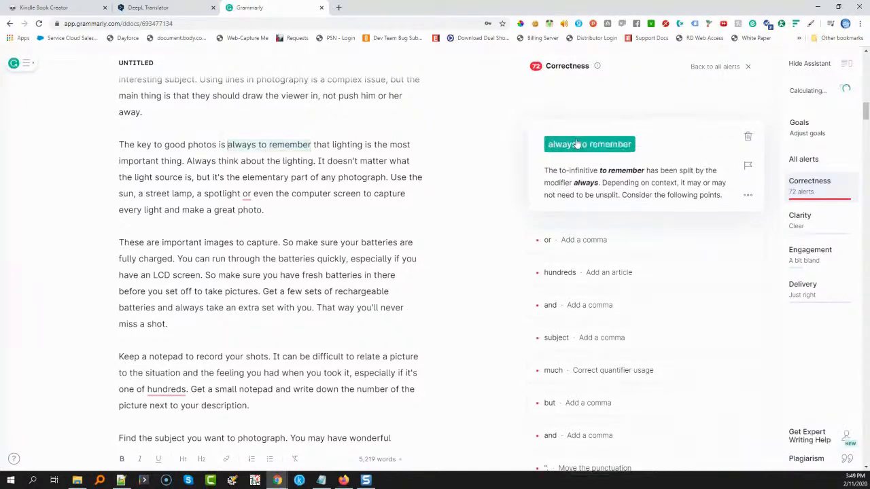
left_click(559, 145)
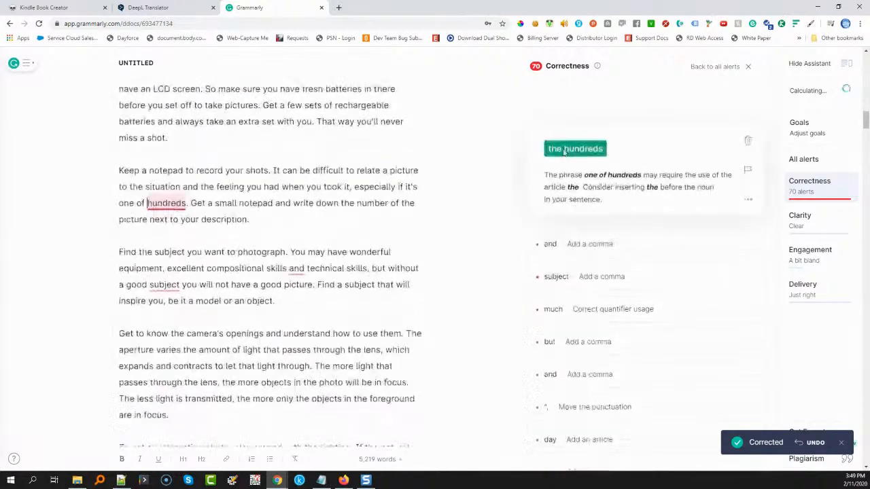
left_click(563, 153)
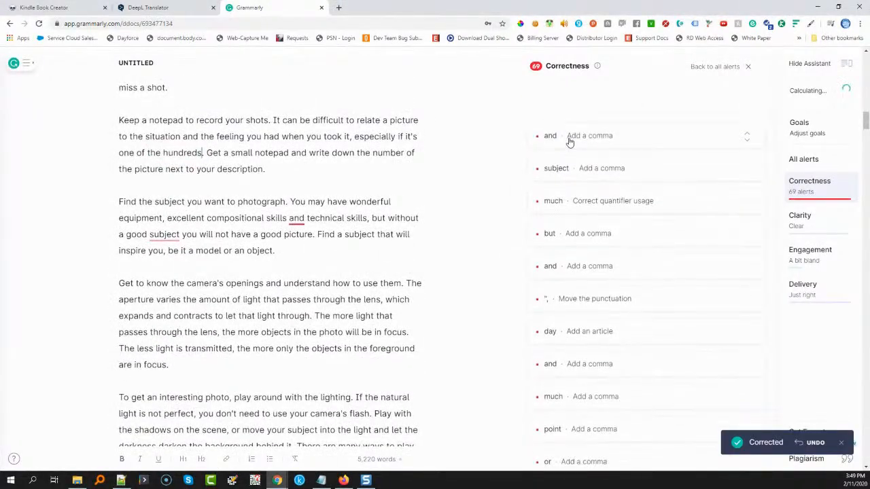
Accept commas before "and technical skills", after "without a good subject", before "but the background" and "and the photo", and replace "much" with "many"
left_click(566, 152)
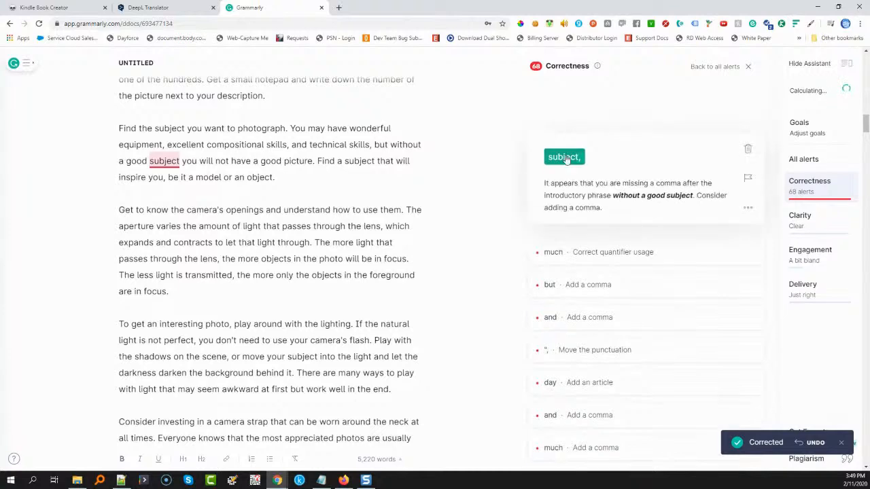
left_click(566, 160)
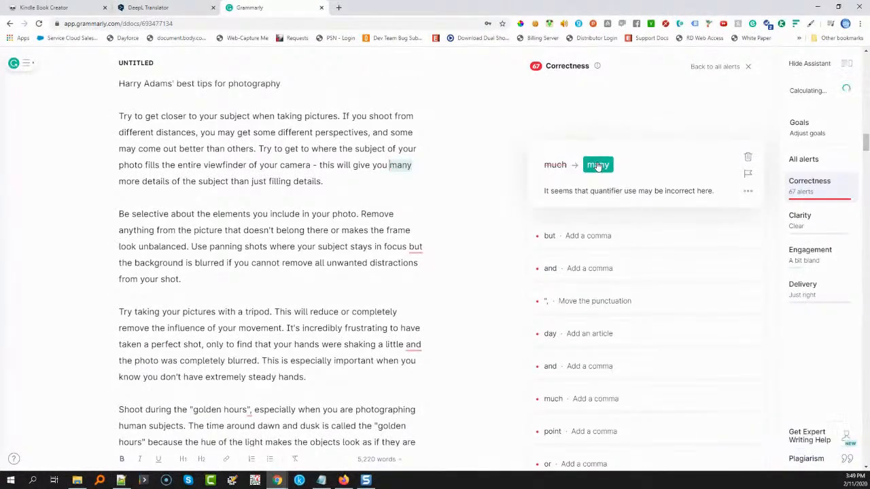
left_click(598, 163)
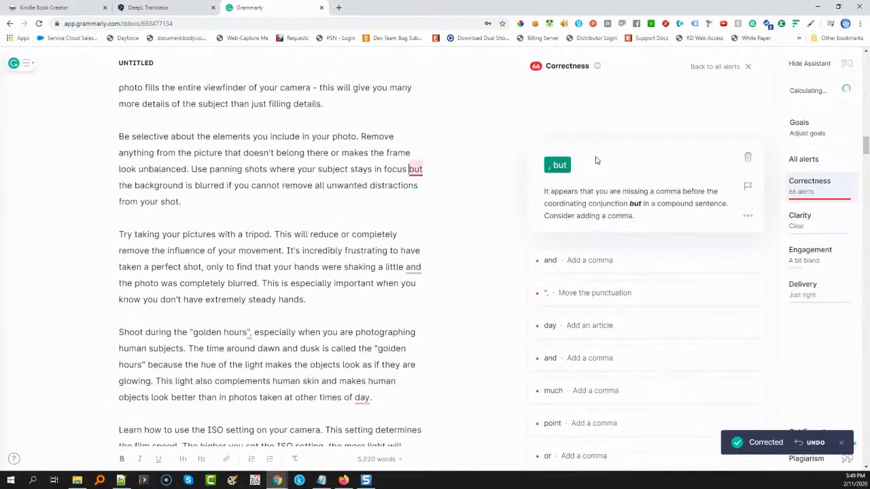
left_click(559, 165)
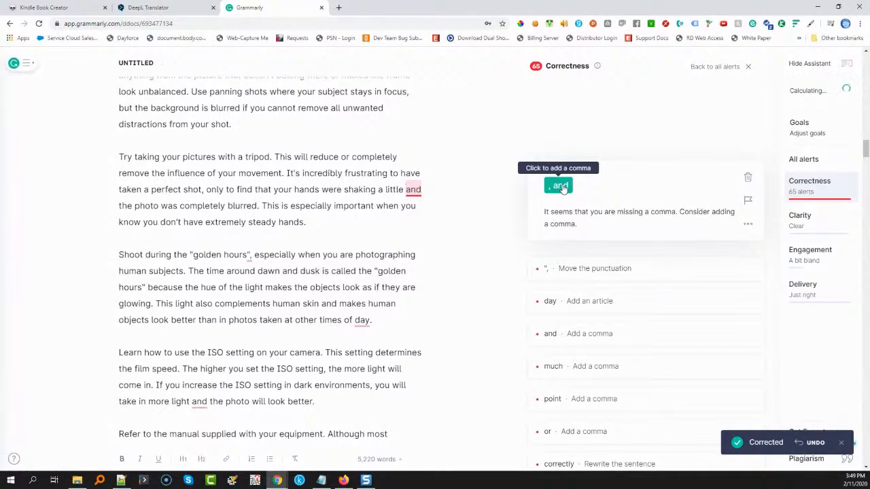
left_click(560, 186)
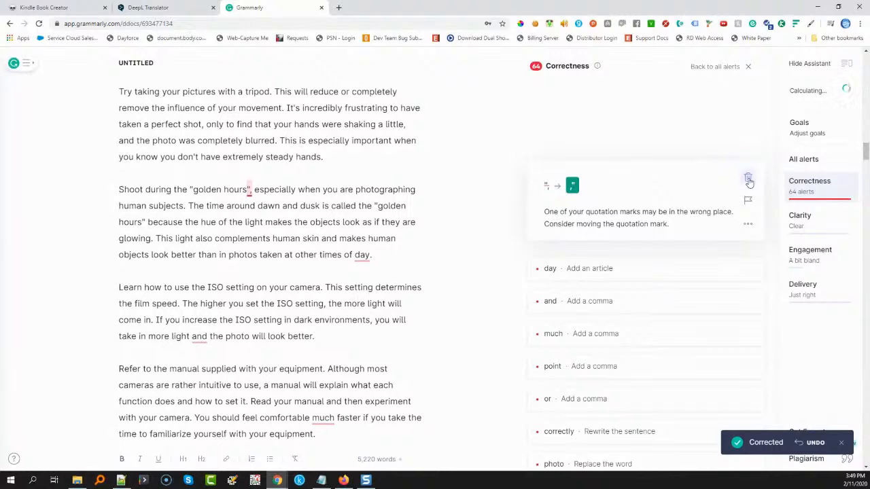
Dismiss the quotation-mark alert on "golden hours" and accept "the day" plus commas before "and the photo will look better" and "much faster"
left_click(748, 177)
left_click(582, 176)
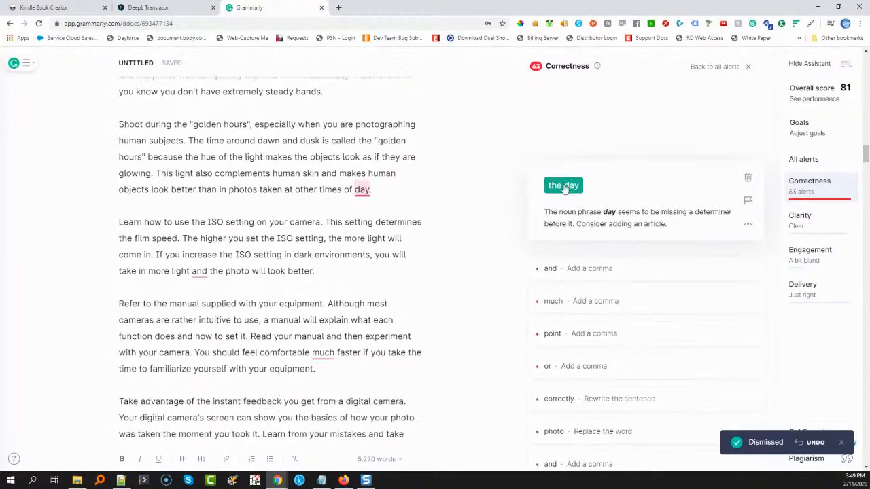
left_click(564, 189)
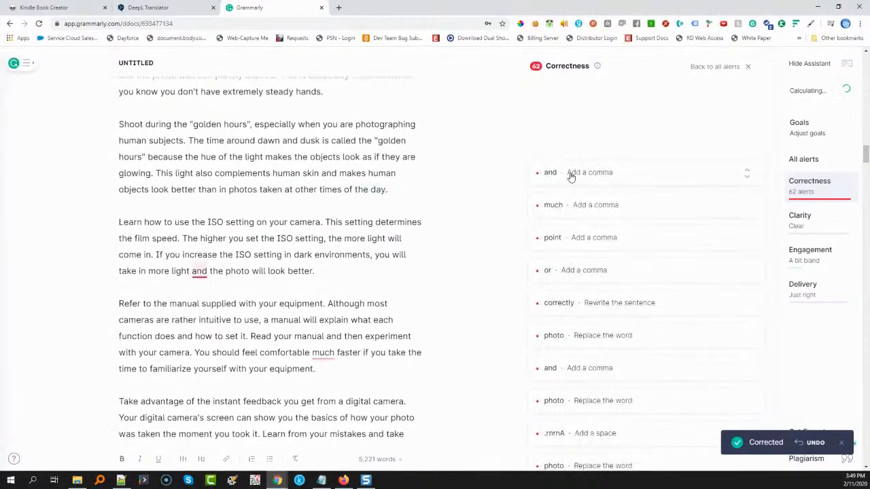
left_click(561, 189)
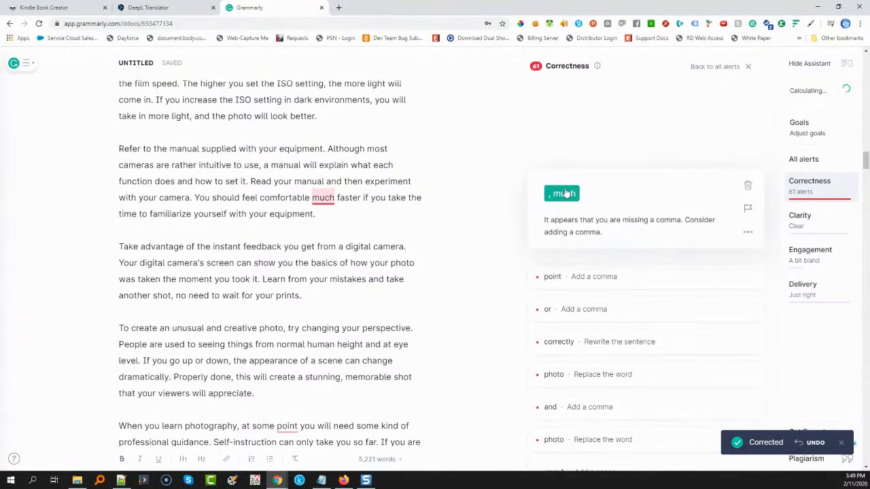
left_click(564, 194)
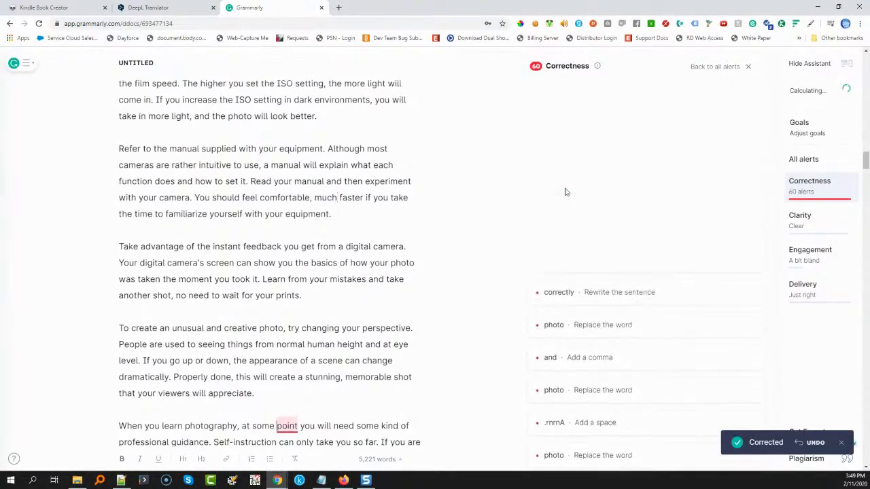
Accept commas after "at some point" and before "or anything else", and dismiss the squinting modifier alert on "correctly"
left_click(558, 201)
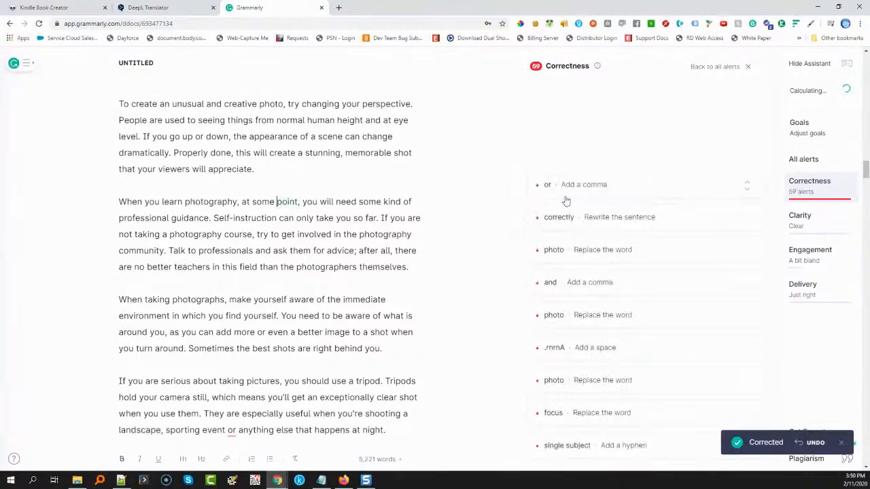
left_click(559, 201)
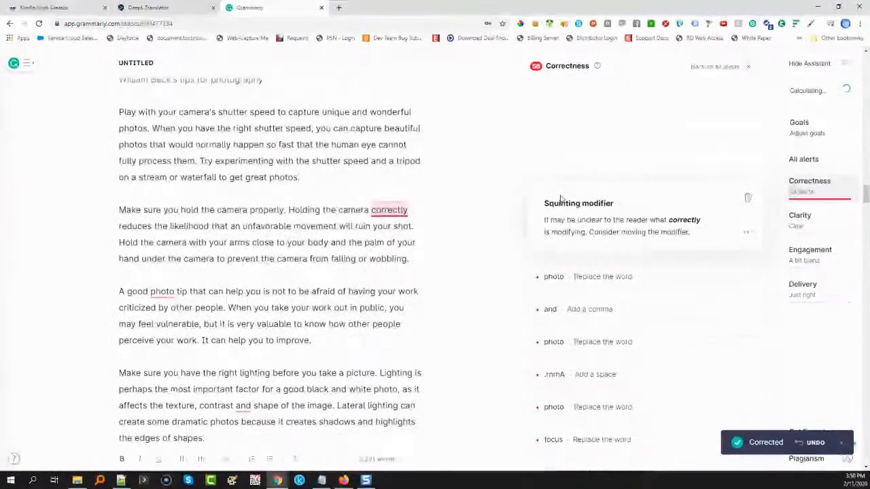
left_click(749, 202)
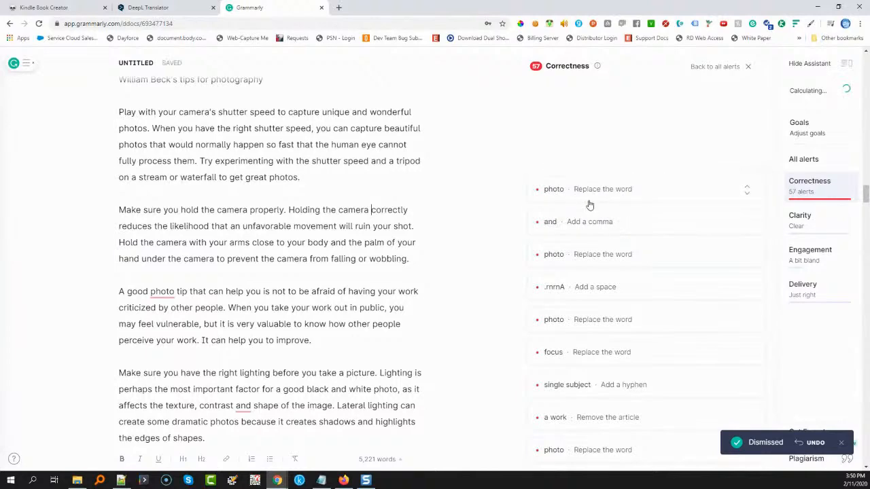
Replace "photo" with "photography" in the tips on criticized work and on latest equipment, and accept the comma before "and shape of the image"
left_click(591, 192)
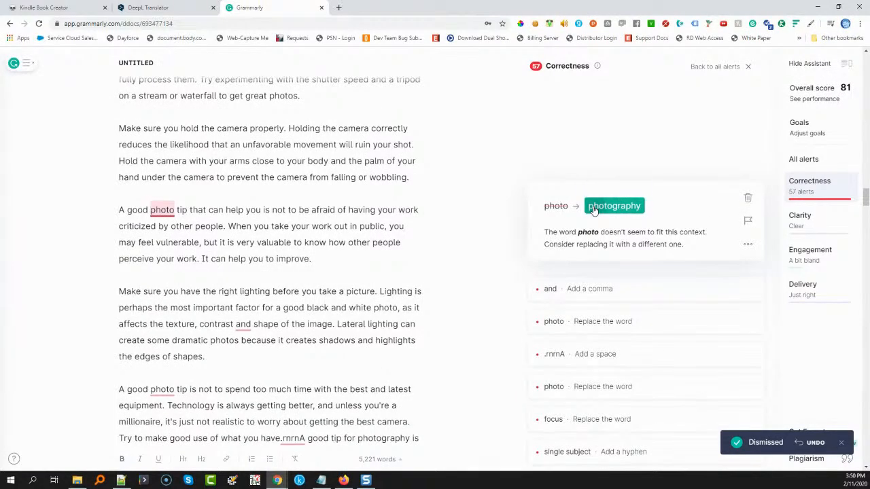
left_click(593, 212)
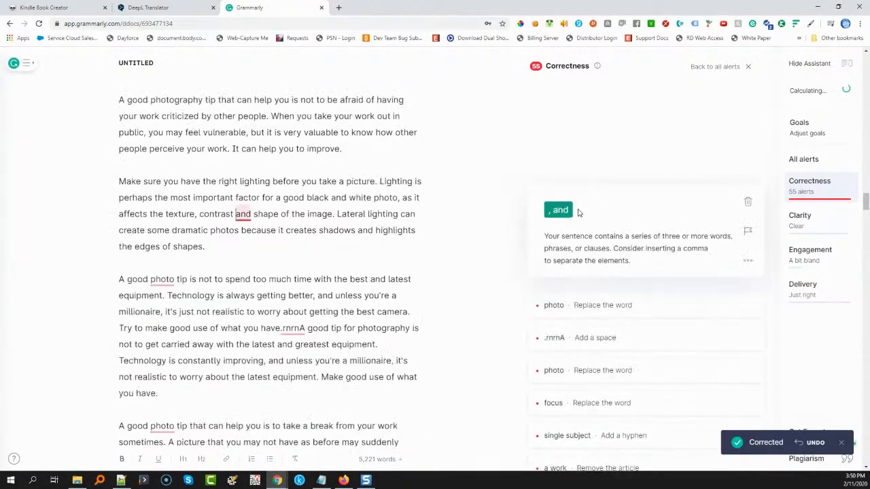
left_click(562, 212)
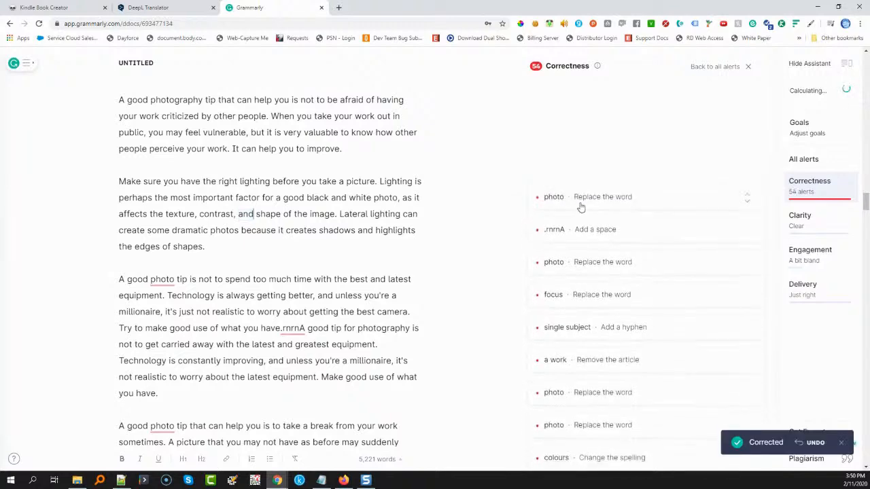
left_click(581, 204)
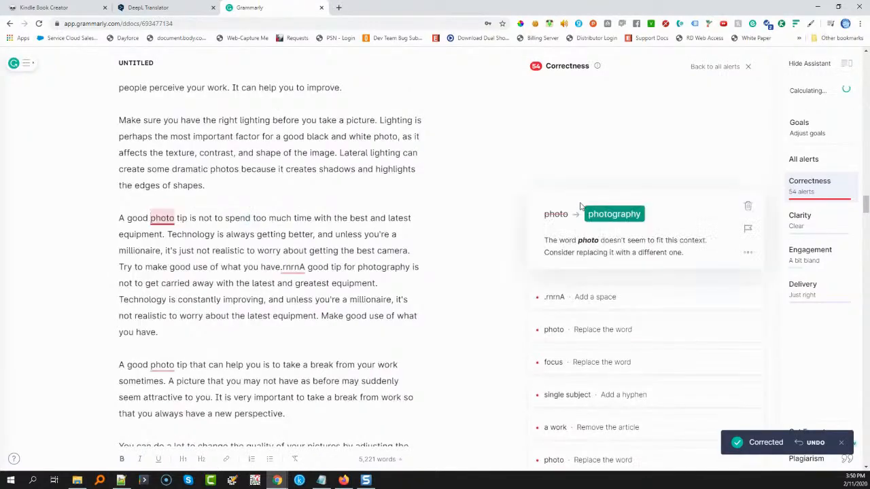
left_click(609, 213)
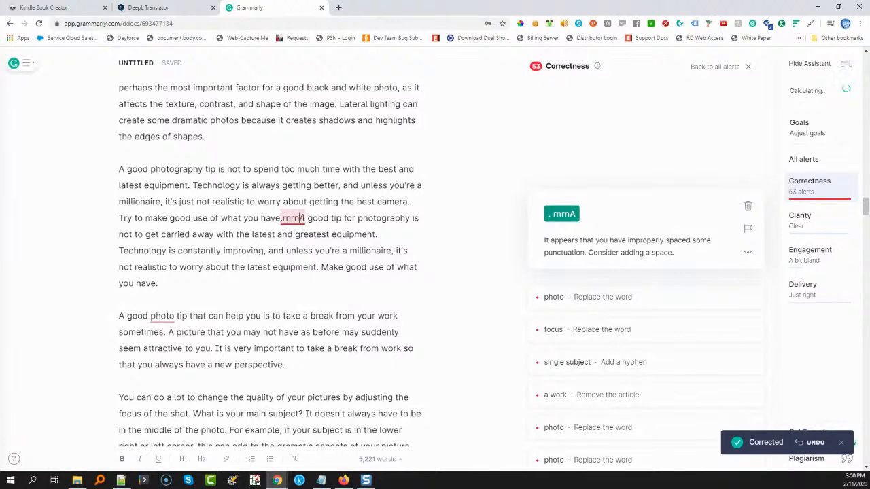
Remove the stray "rnrn" characters between "what you have." and "A good tip for photography"
key("BackSpace")
key("BackSpace")
key("BackSpace")
key("BackSpace")
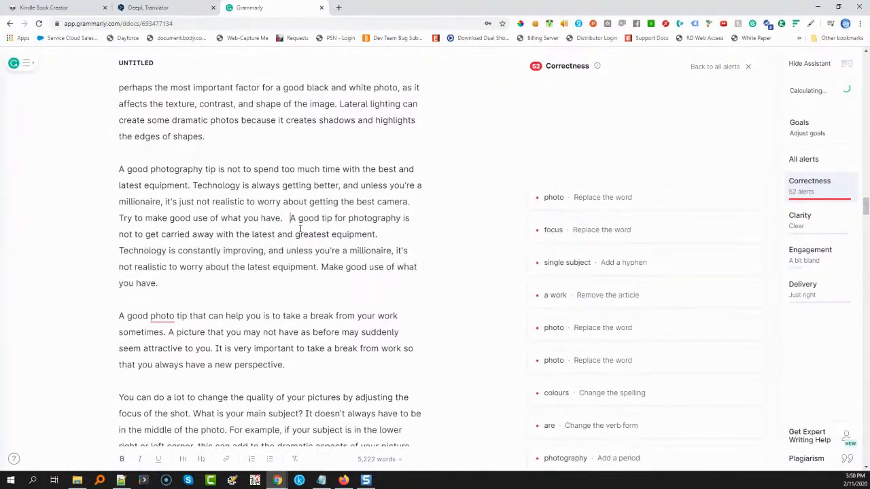
Accept "photography" in the tip on taking a break, "focal" before "point", the hyphen in "single-subject", and the removal of "a" before "work"
left_click(621, 198)
left_click(629, 213)
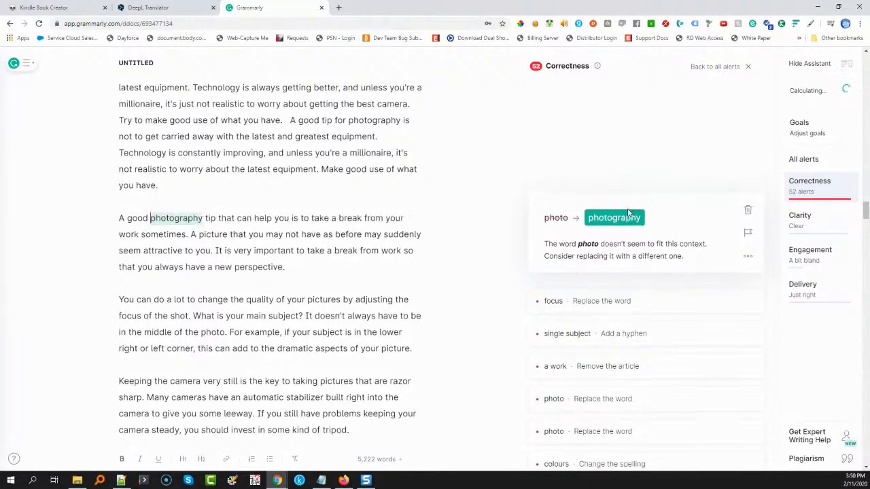
left_click(614, 203)
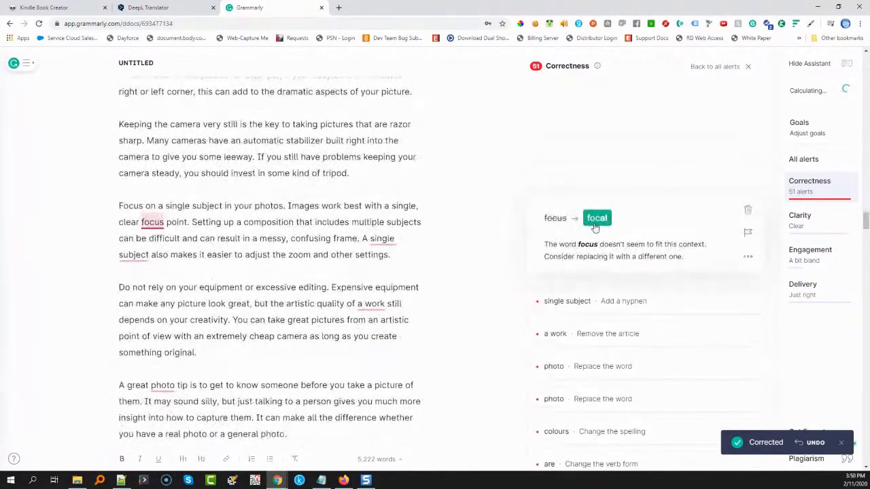
left_click(597, 219)
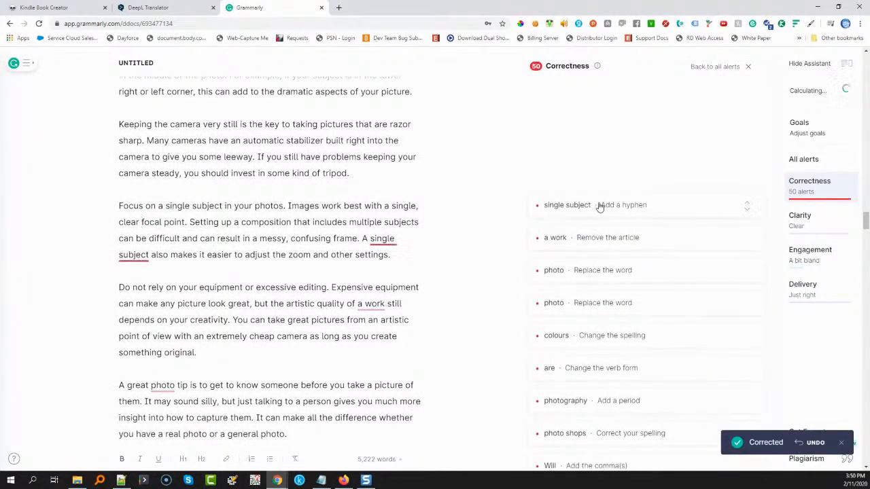
left_click(600, 206)
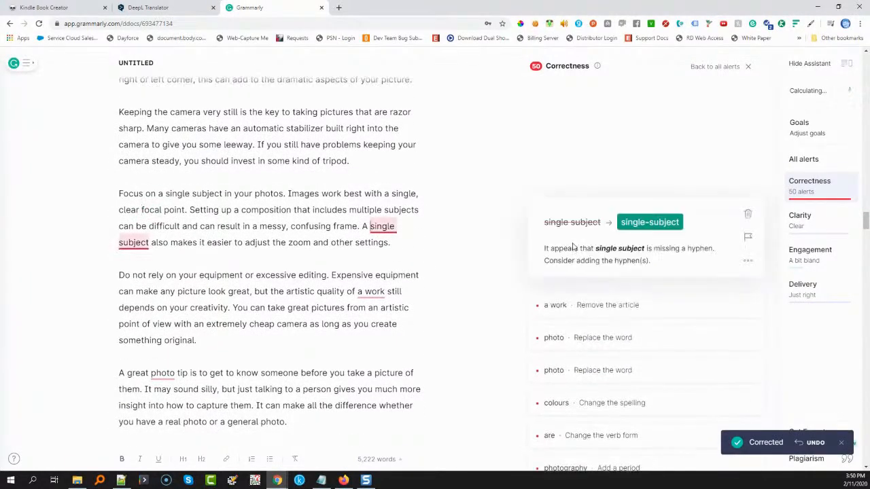
left_click(640, 225)
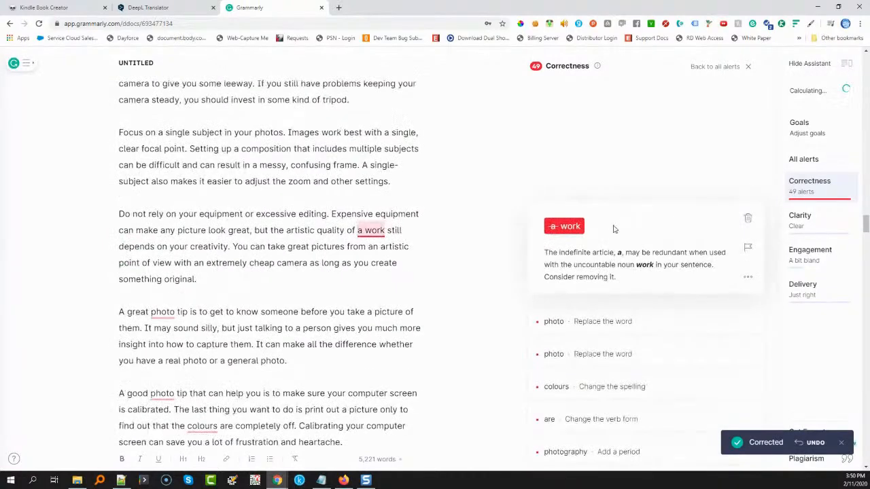
left_click(554, 229)
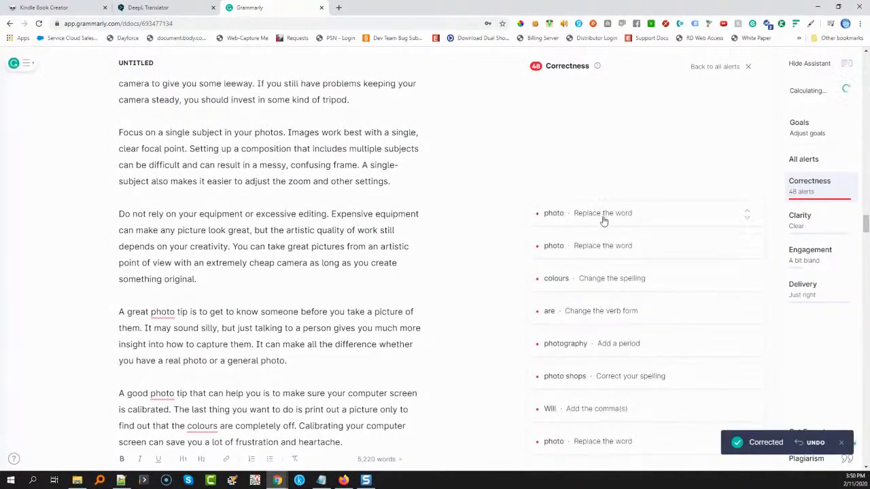
Accept "photography" in the next two tips, "colors", "is" before "supposed to represent", and a period after "top tips on photography"
left_click(614, 232)
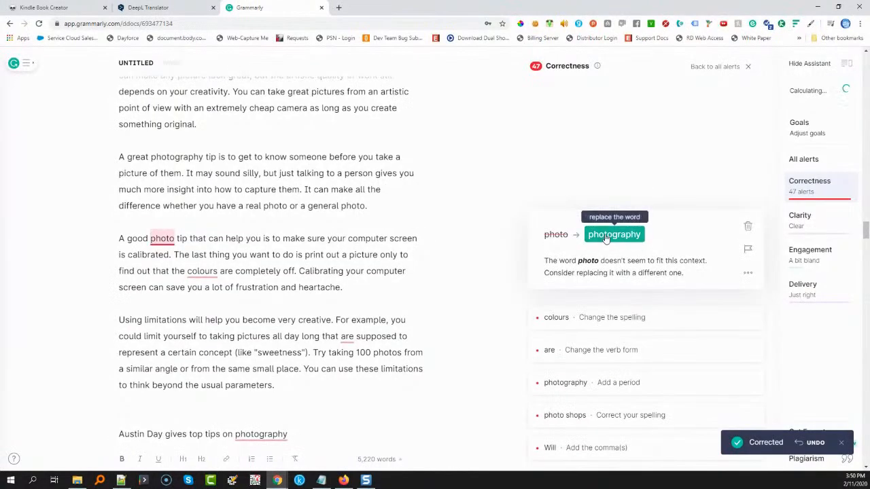
left_click(606, 235)
left_click(607, 239)
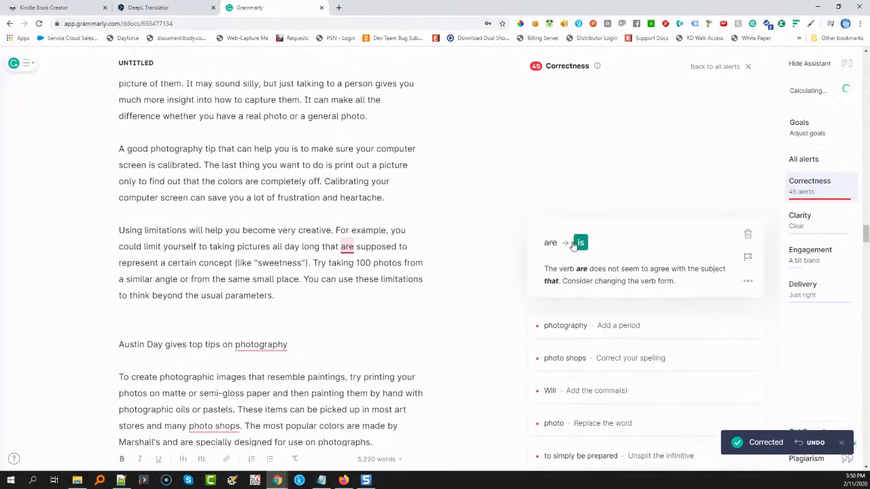
left_click(580, 244)
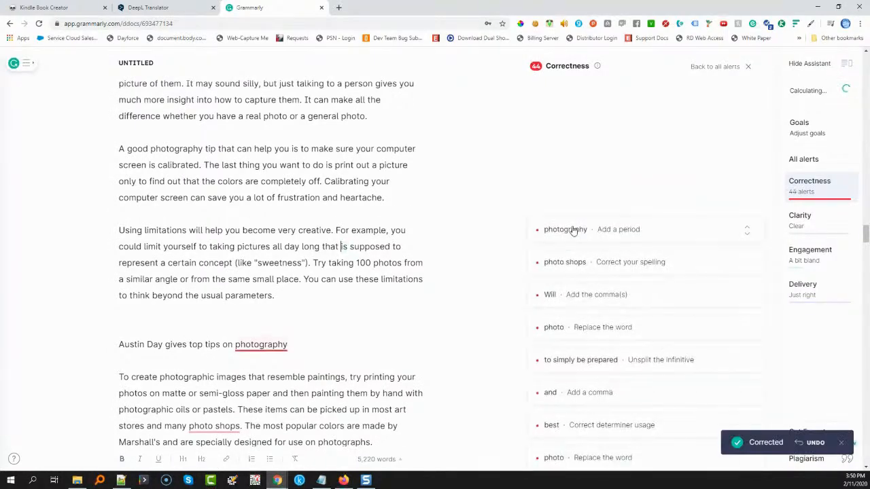
left_click(594, 233)
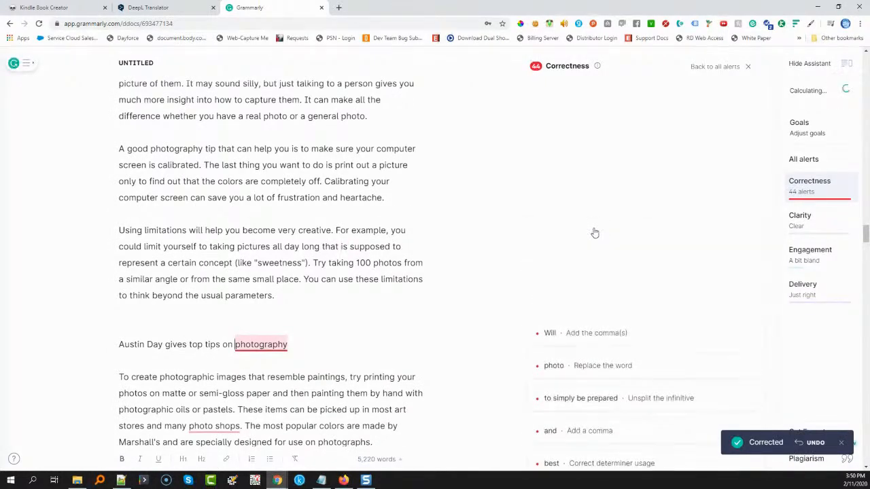
left_click(575, 247)
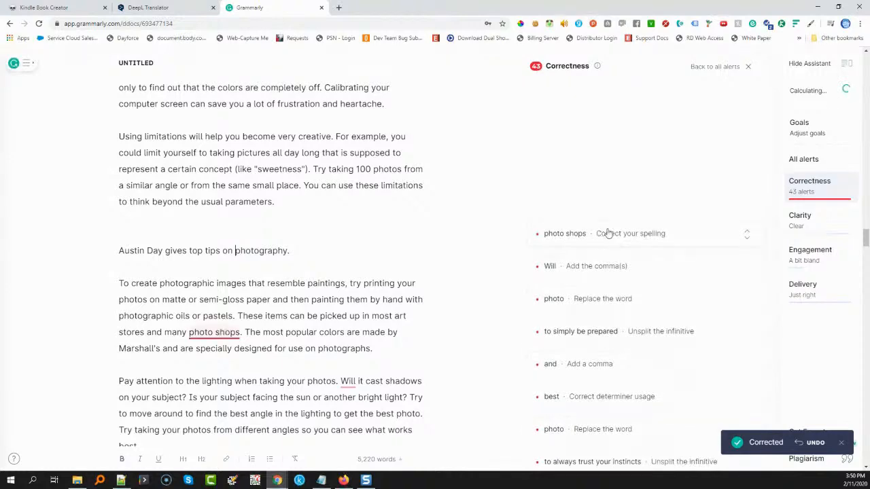
Accept "photoshops", the comma after "Will", "photography" in the tip on being prepared, and the unsplit infinitive for "to simply be prepared"
left_click(632, 234)
left_click(650, 252)
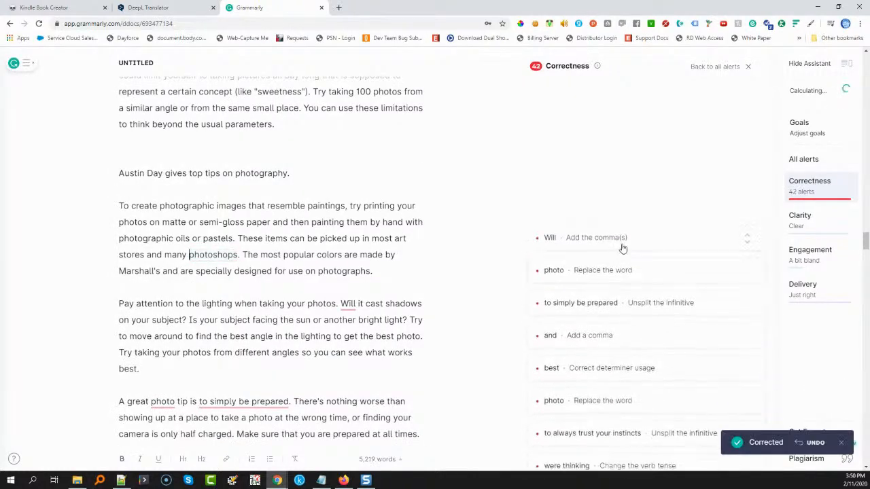
left_click(622, 247)
left_click(563, 262)
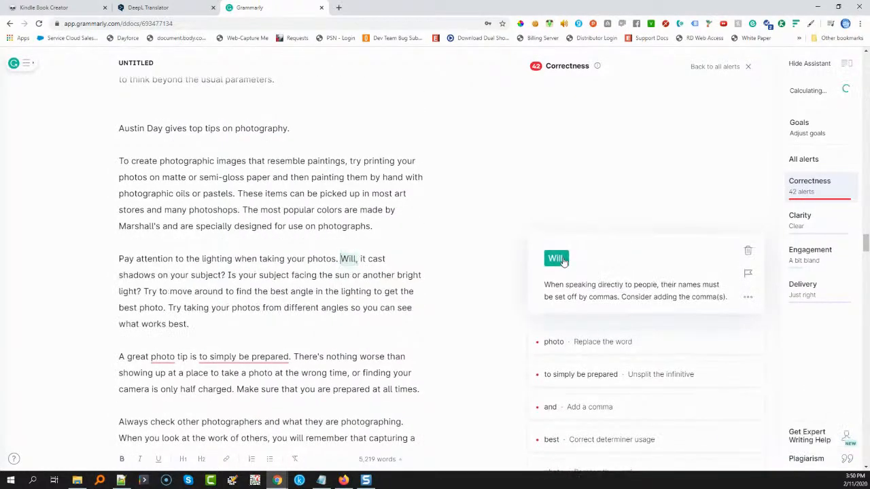
left_click(603, 252)
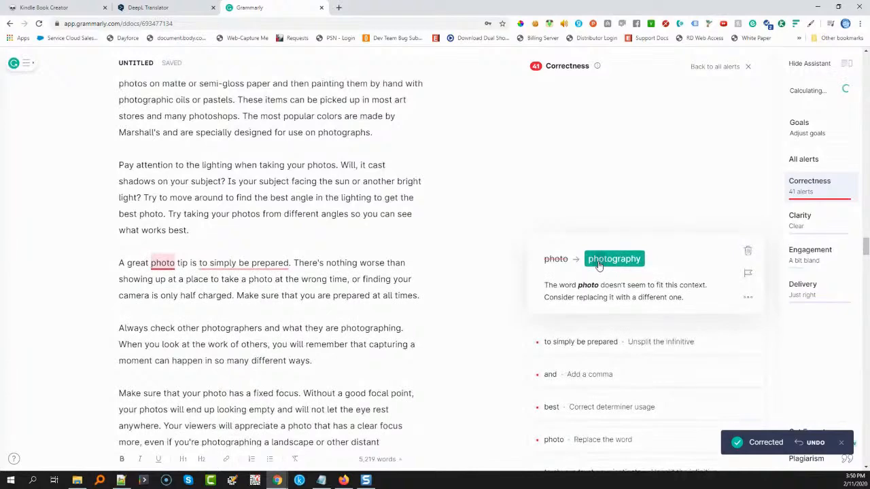
left_click(599, 266)
left_click(595, 250)
left_click(592, 262)
Accept the comma before "and terrible shadows", "the best" before "results", and "photography" and "always to trust" in the tip on instincts
left_click(602, 252)
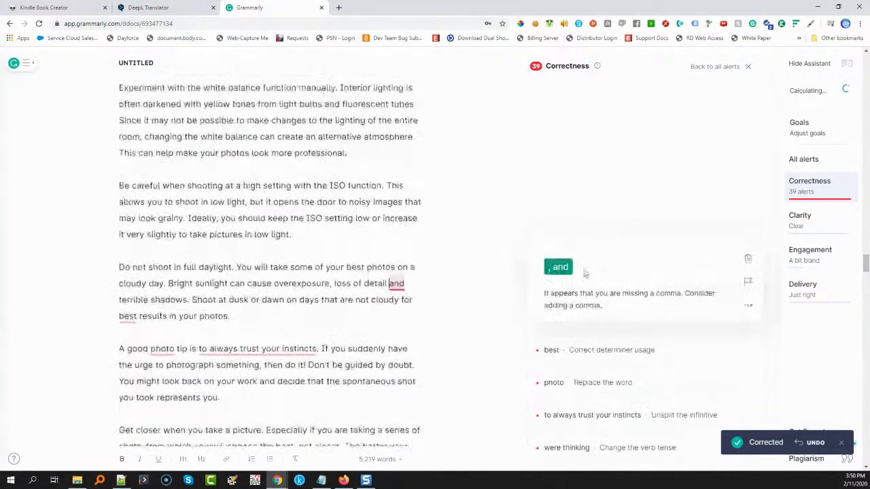
left_click(585, 273)
left_click(603, 262)
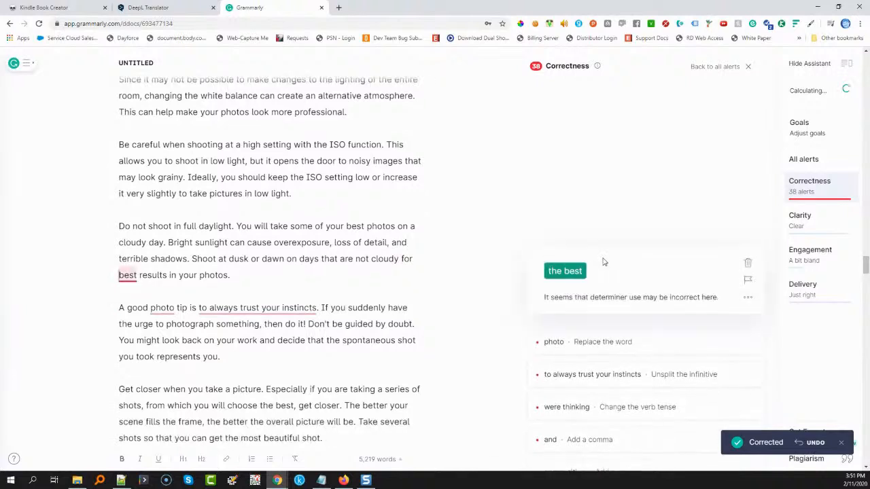
left_click(556, 274)
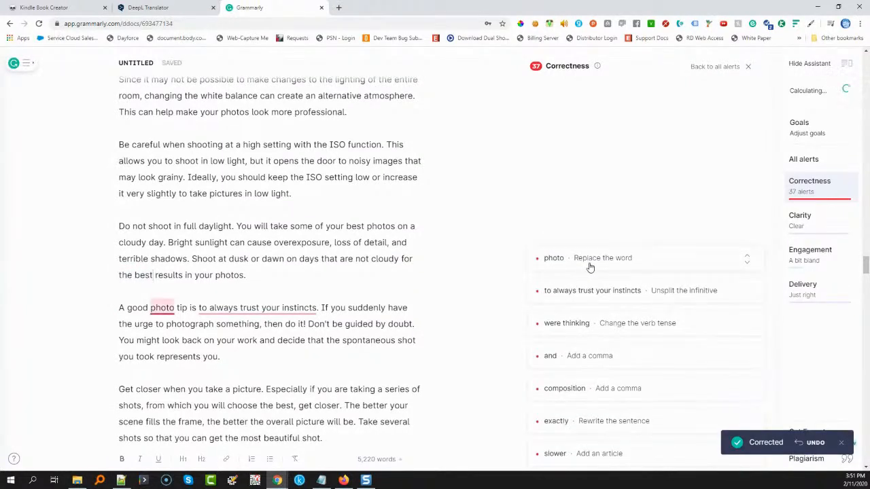
left_click(590, 266)
left_click(597, 275)
left_click(598, 261)
left_click(588, 280)
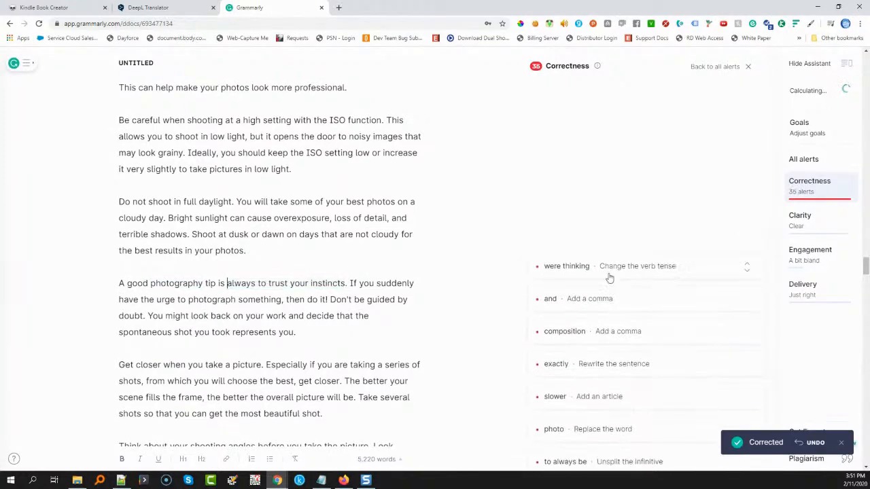
Replace "were thinking" with "thought" and accept the commas before "and scale" and after "By working on the composition"
left_click(613, 267)
left_click(619, 286)
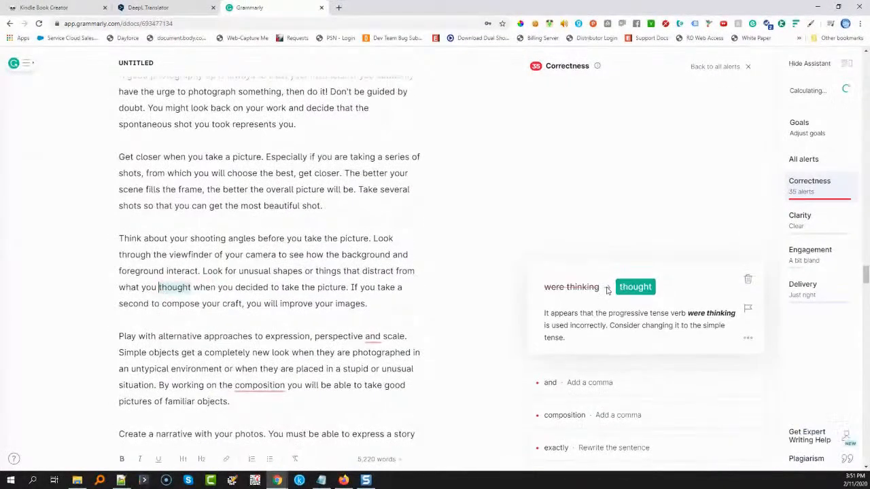
left_click(610, 278)
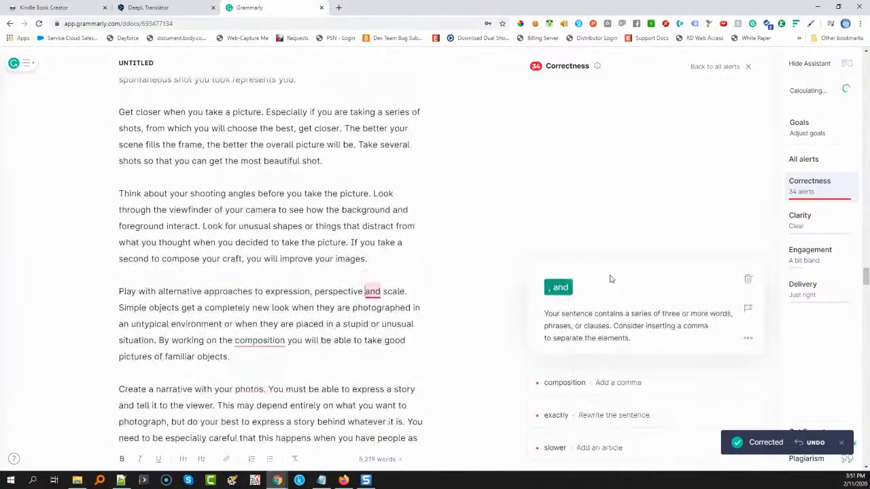
left_click(559, 287)
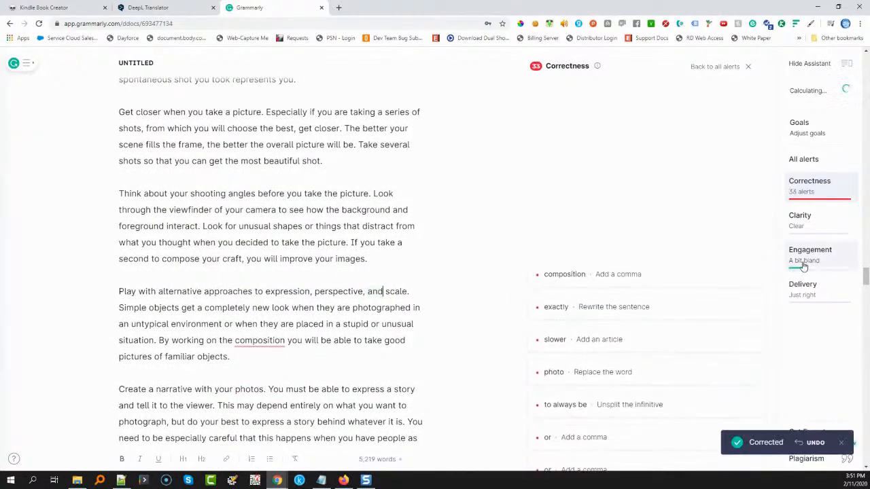
left_click(639, 277)
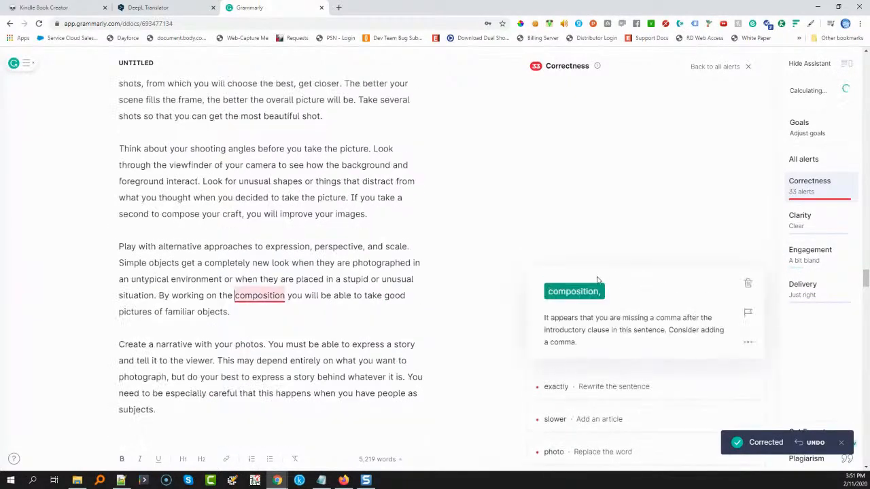
left_click(586, 291)
Dismiss the squinting modifier alert on "exactly", and accept "a slower" before "exposure" plus "photography" and "always to be" in the tip on surroundings
left_click(617, 280)
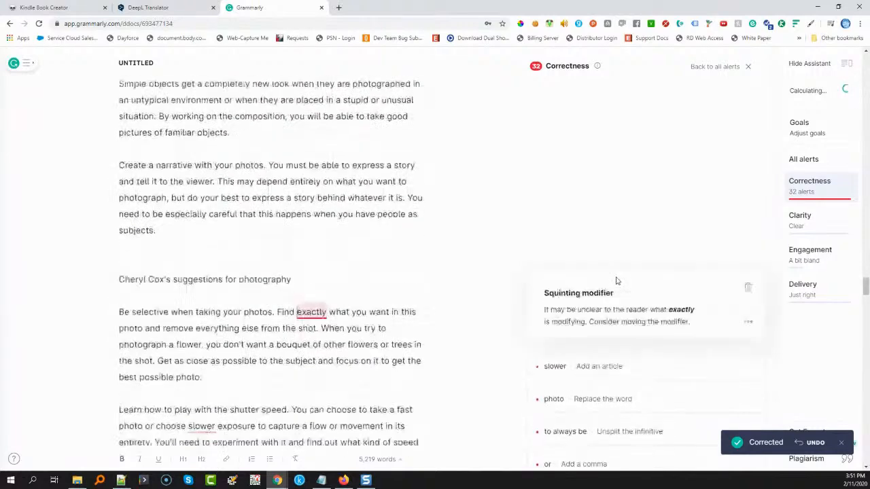
left_click(751, 289)
left_click(625, 289)
left_click(568, 298)
left_click(598, 289)
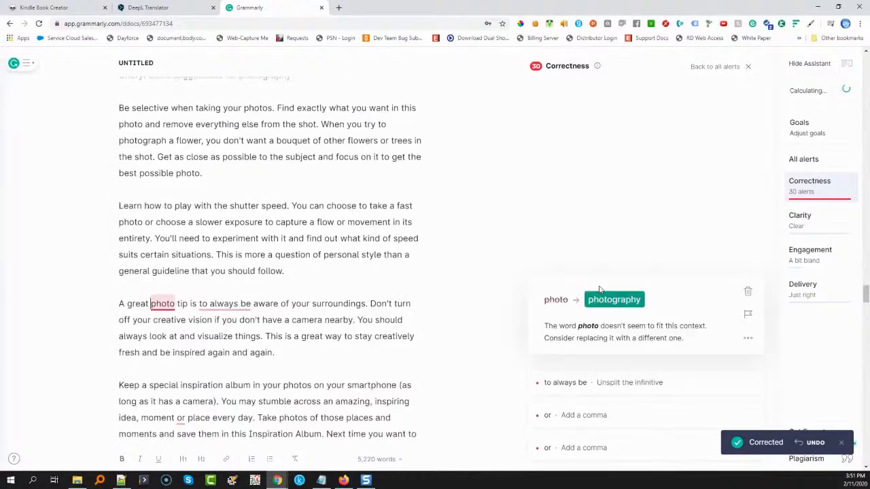
left_click(615, 300)
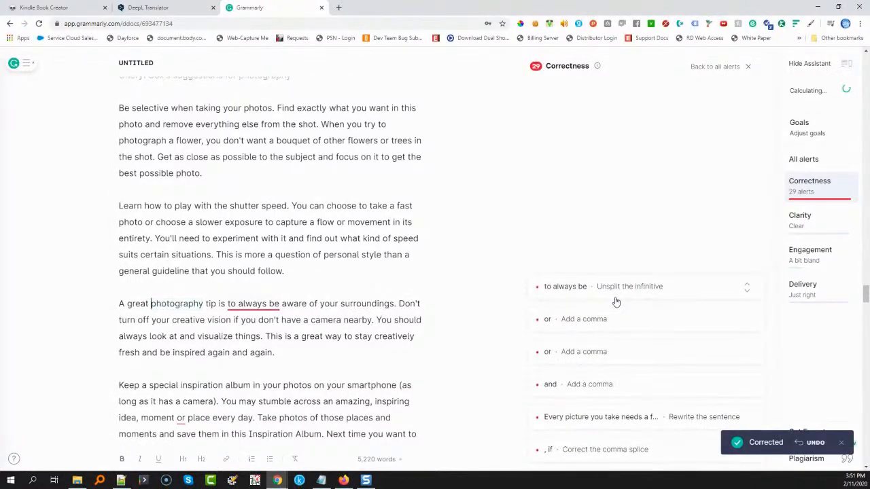
left_click(616, 299)
left_click(627, 304)
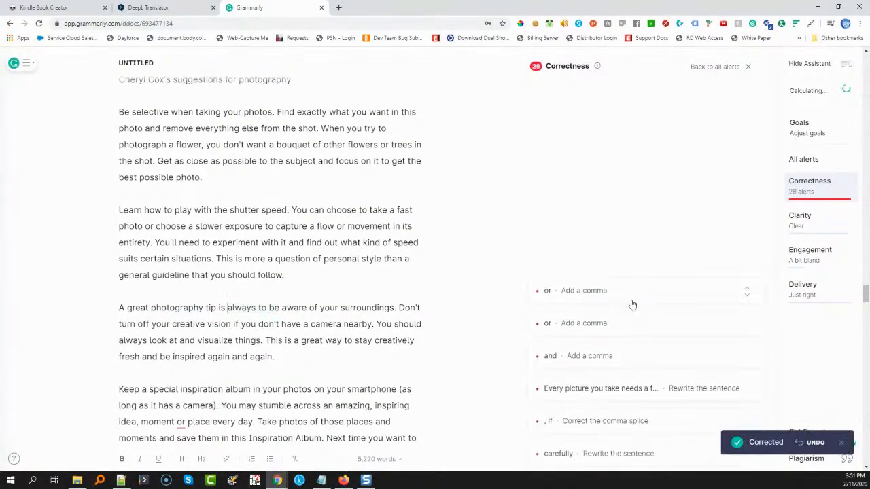
Accept the suggested commas before "or place every day", "or even another person" and "and you will get the picture you need"
left_click(629, 303)
left_click(555, 309)
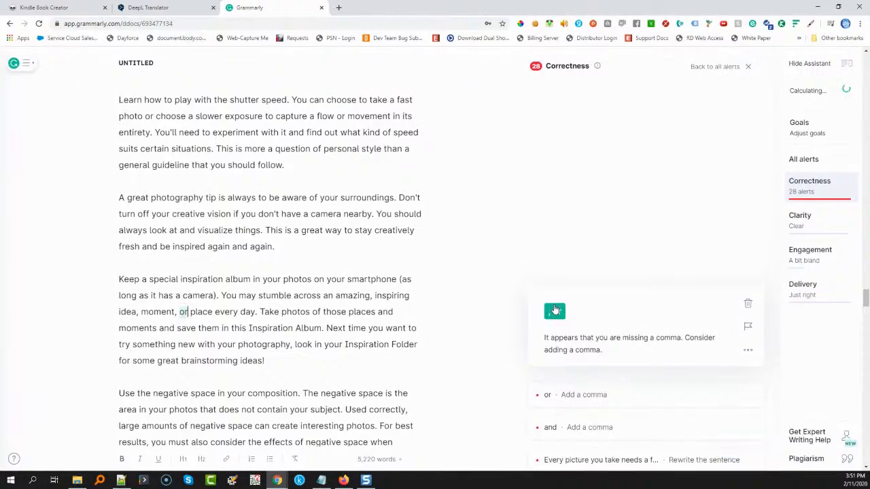
left_click(620, 298)
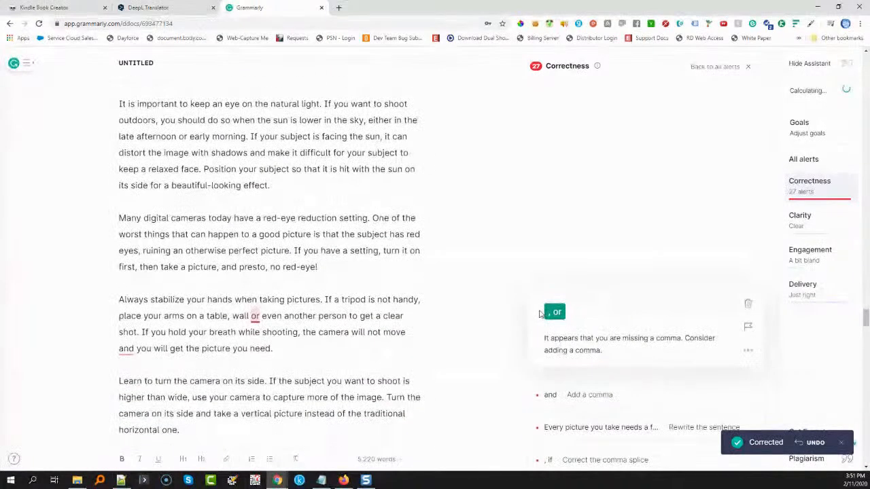
left_click(556, 314)
left_click(596, 303)
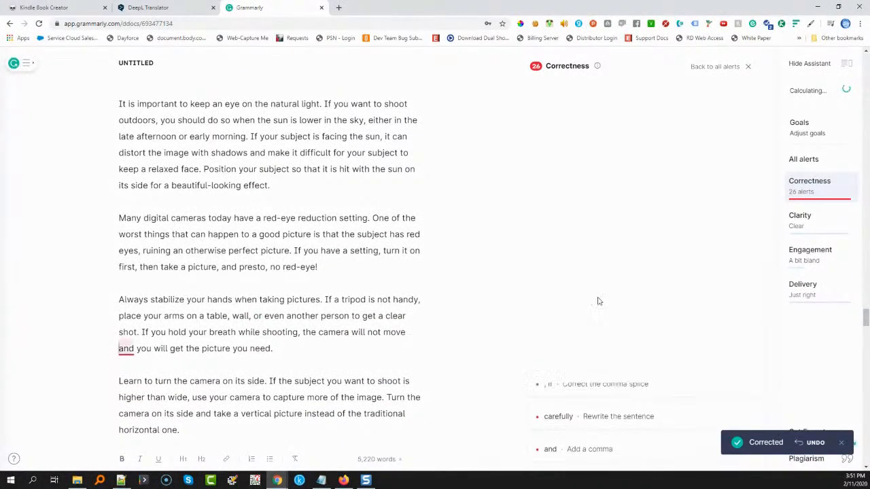
left_click(559, 316)
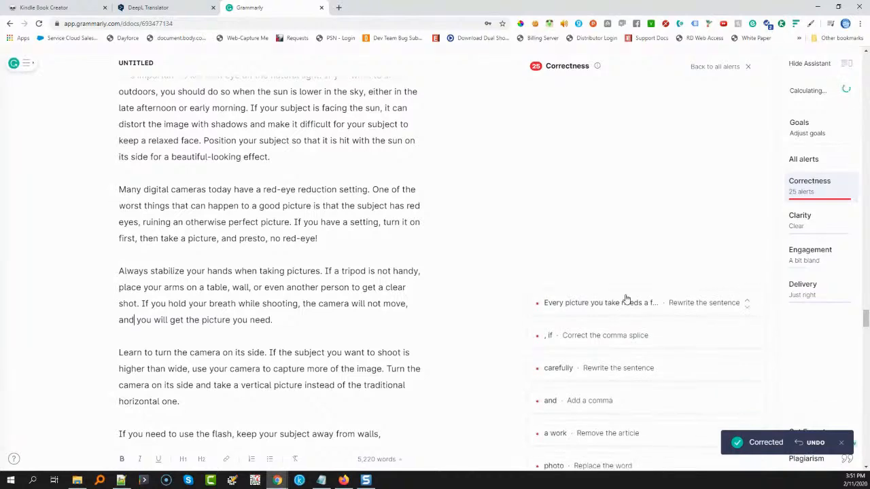
Dismiss the sentence fragment alert on the focal point sentence and the "carefully" squinting modifier alert, and correct the comma splice to ", and if"
left_click(626, 300)
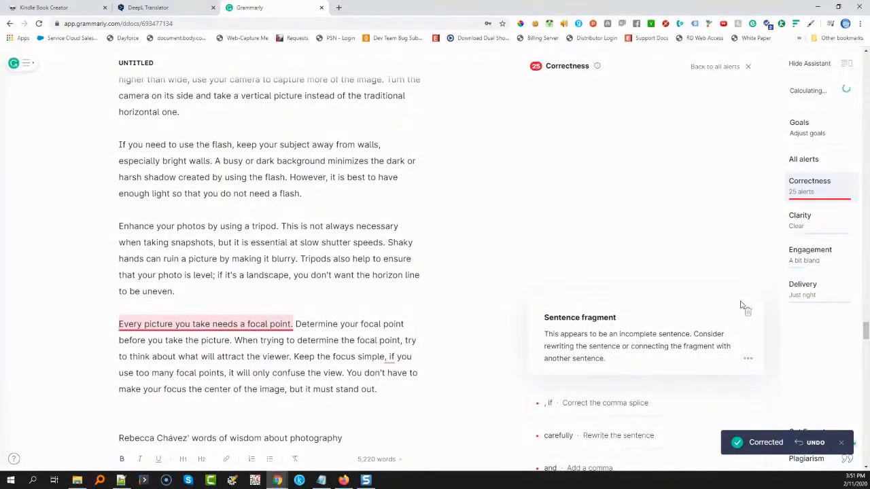
left_click(750, 316)
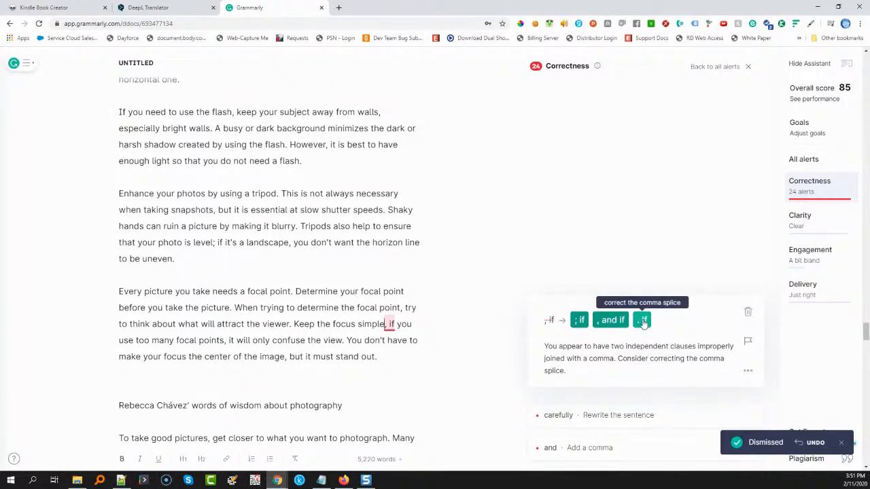
left_click(607, 321)
left_click(612, 301)
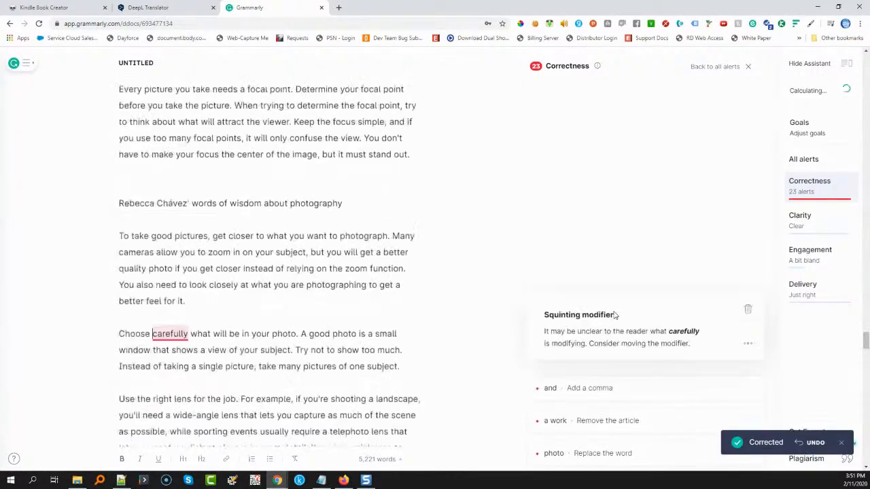
left_click(746, 311)
Accept the commas before "and the background is blurred" and "and foreground", "work" without its article, and "photography" in the tip on depth
left_click(578, 304)
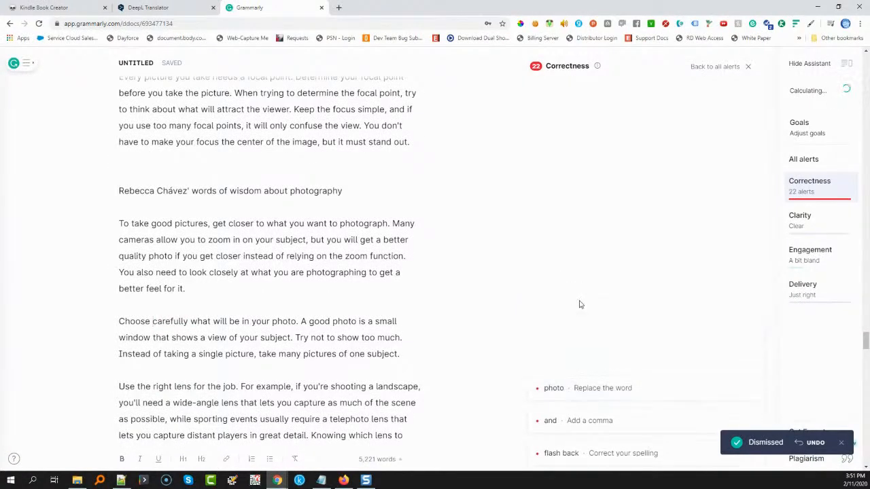
left_click(560, 319)
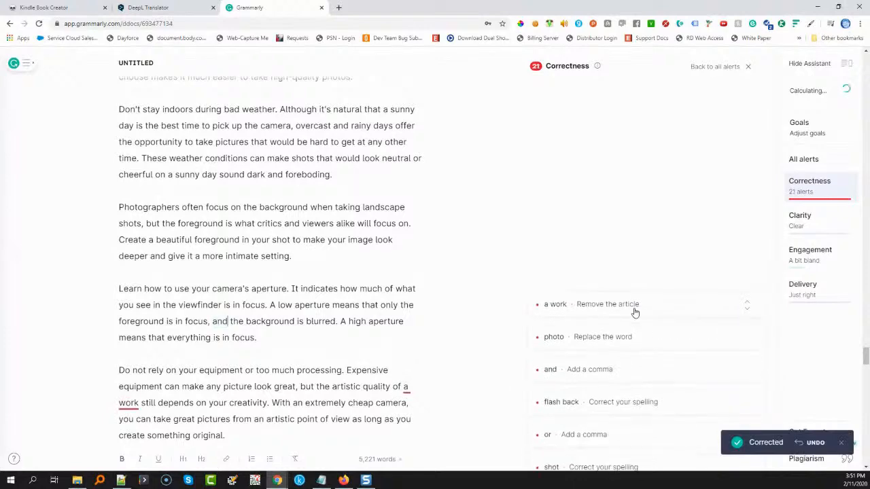
left_click(561, 321)
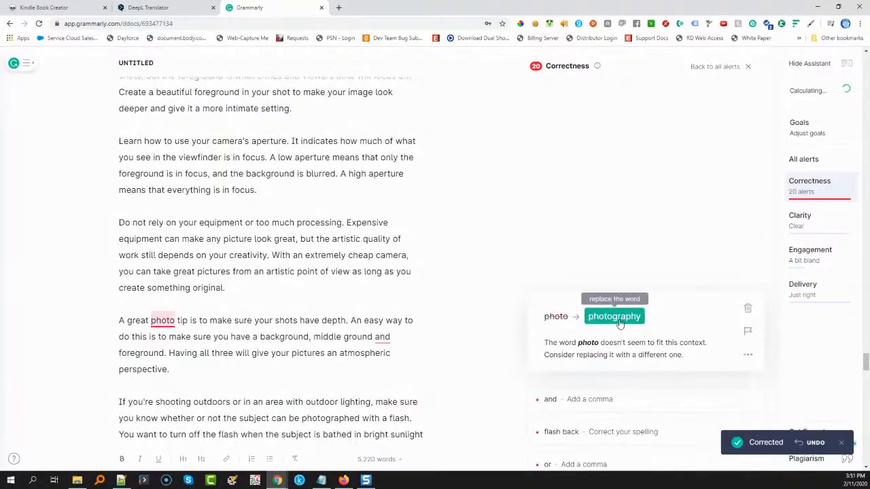
left_click(615, 318)
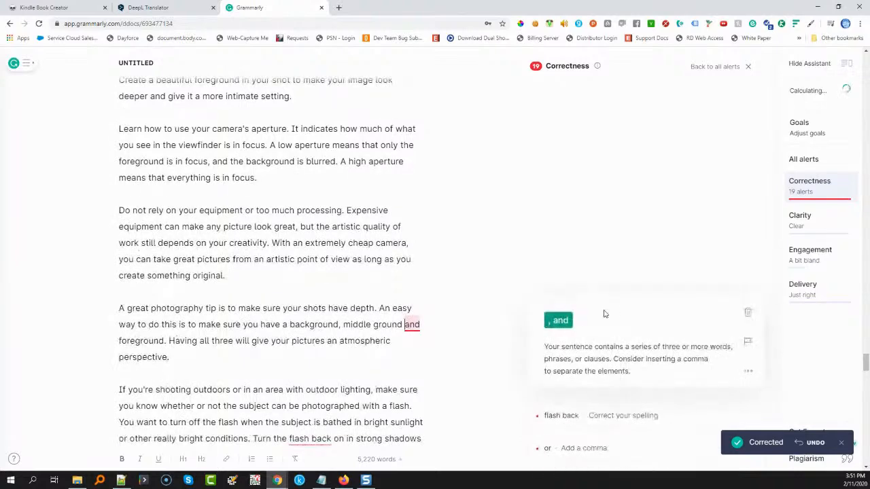
left_click(561, 322)
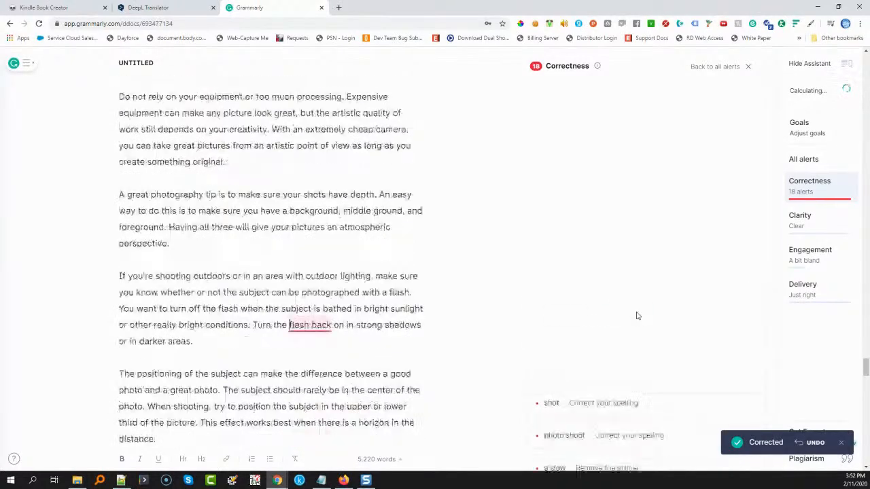
Accept "flashback", the comma before "or anything else", "shoot" after "really important", "photoshoot", and "slow shutter speed" without its article
left_click(626, 322)
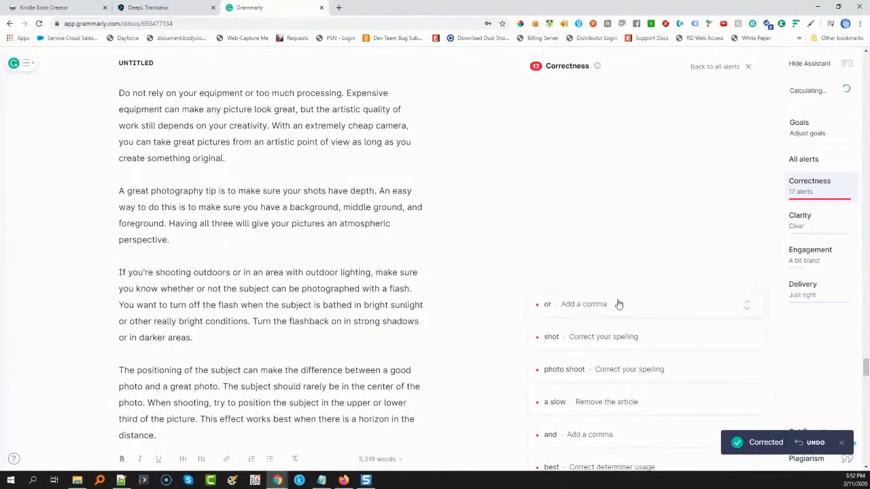
left_click(598, 309)
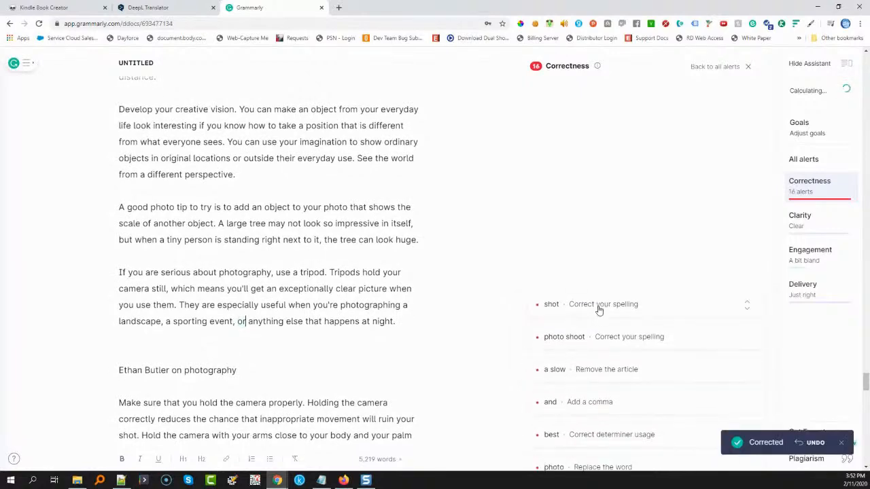
left_click(593, 320)
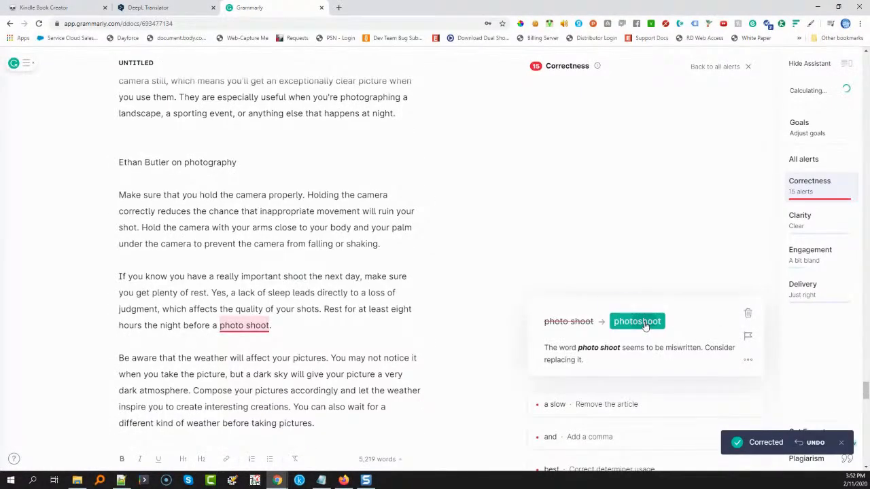
left_click(637, 321)
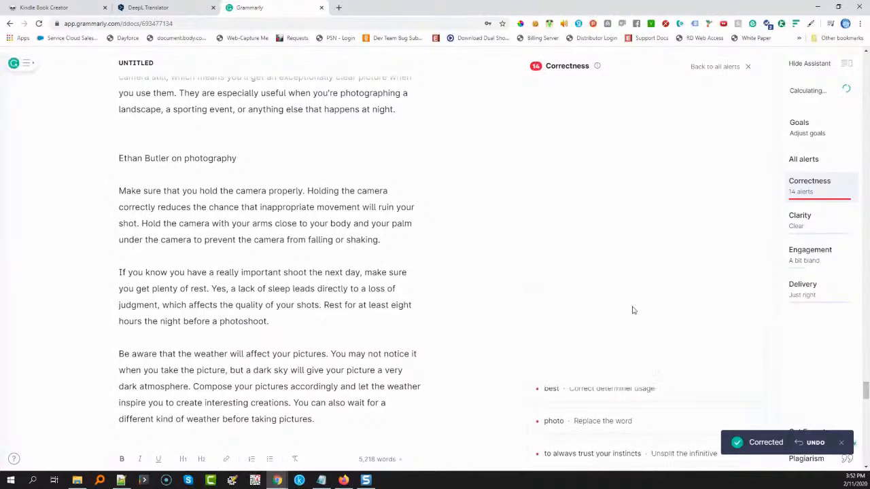
left_click(566, 317)
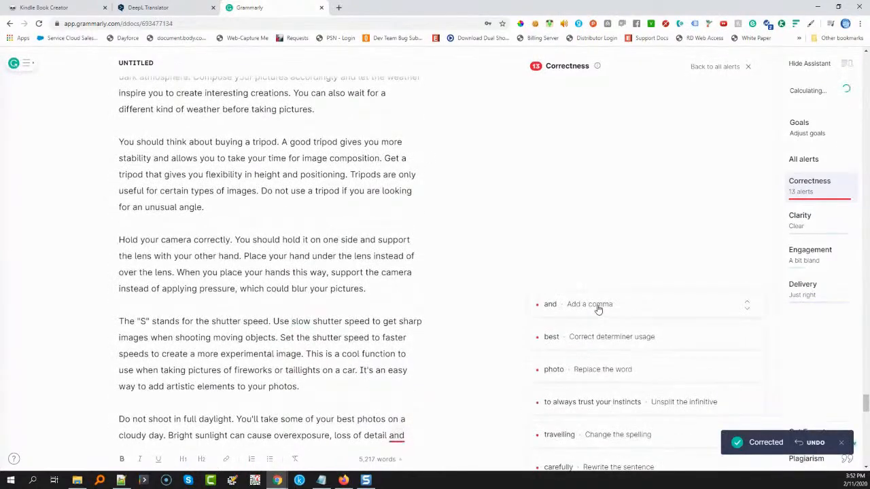
In the daylight and instincts tips, accept the comma before "and terrible shadows", "the best", "photography" and "always to trust your instincts"
left_click(567, 327)
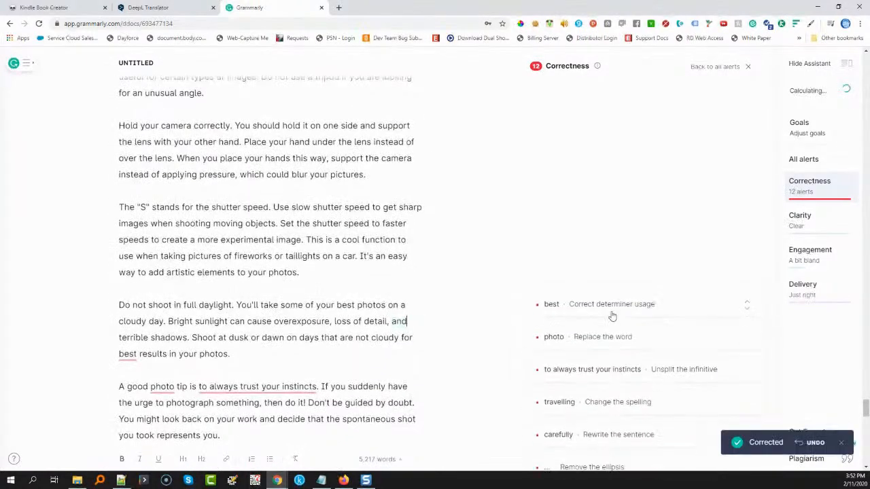
left_click(565, 324)
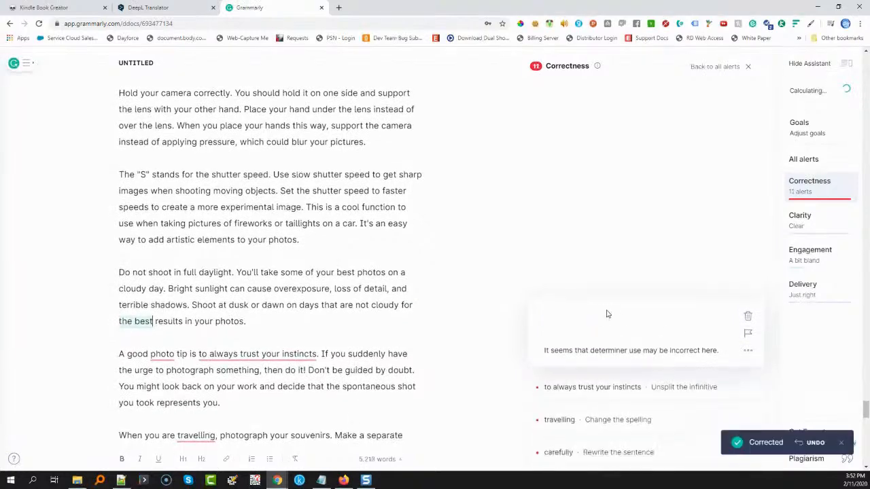
left_click(614, 321)
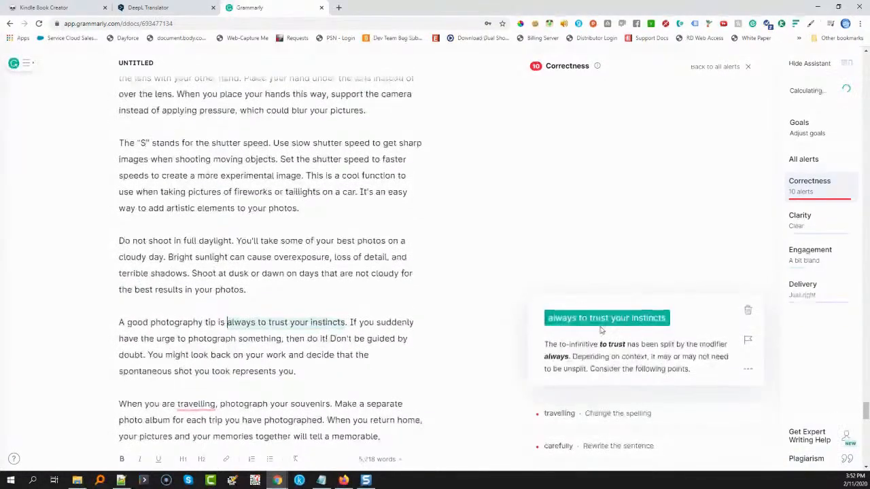
left_click(601, 326)
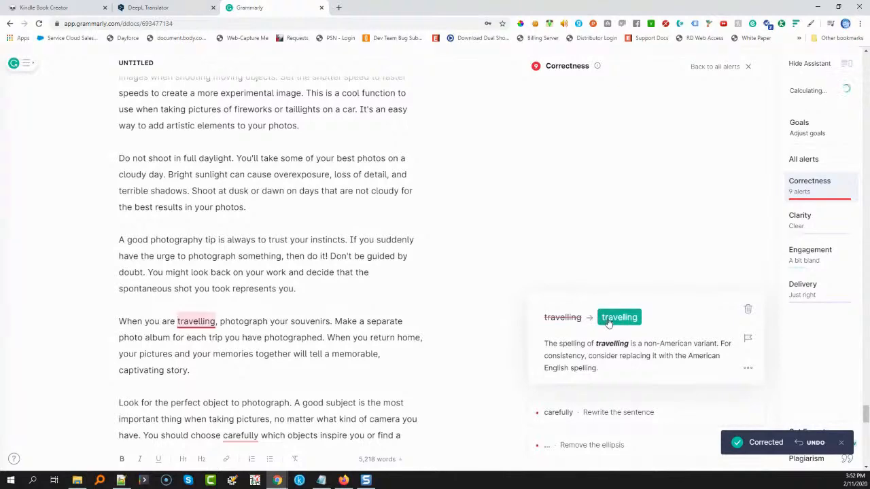
Accept "traveling" and the comma after "In this book", and dismiss the squinting modifier alert on "carefully" and both unnecessary ellipsis alerts
left_click(609, 324)
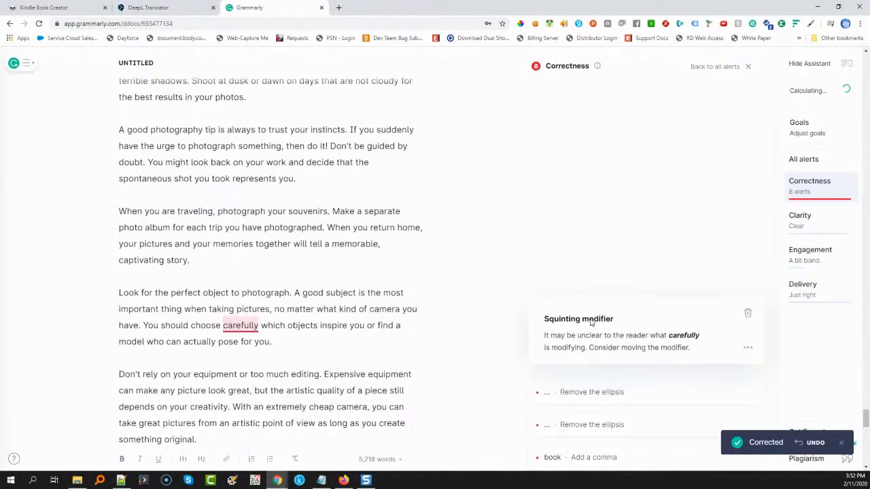
left_click(749, 316)
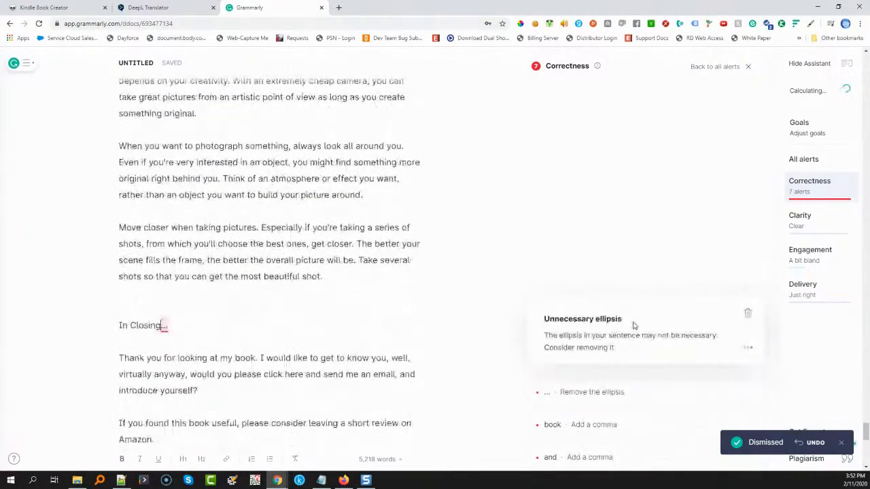
left_click(748, 314)
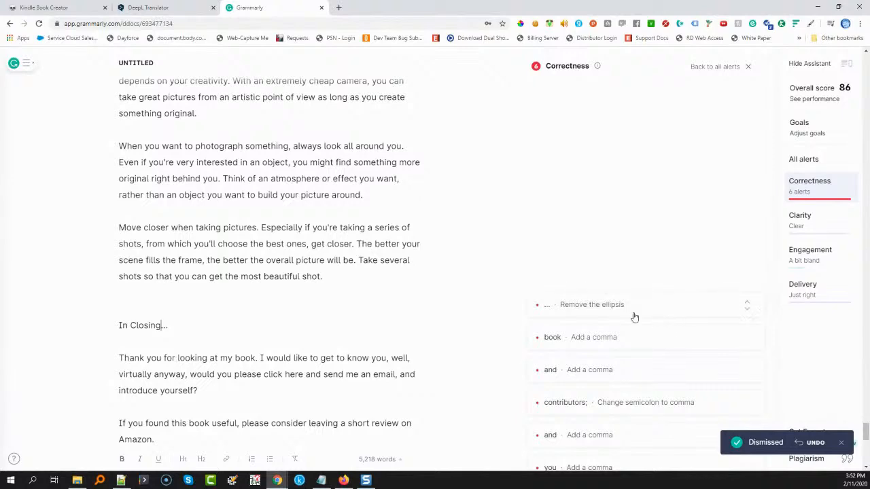
left_click(747, 314)
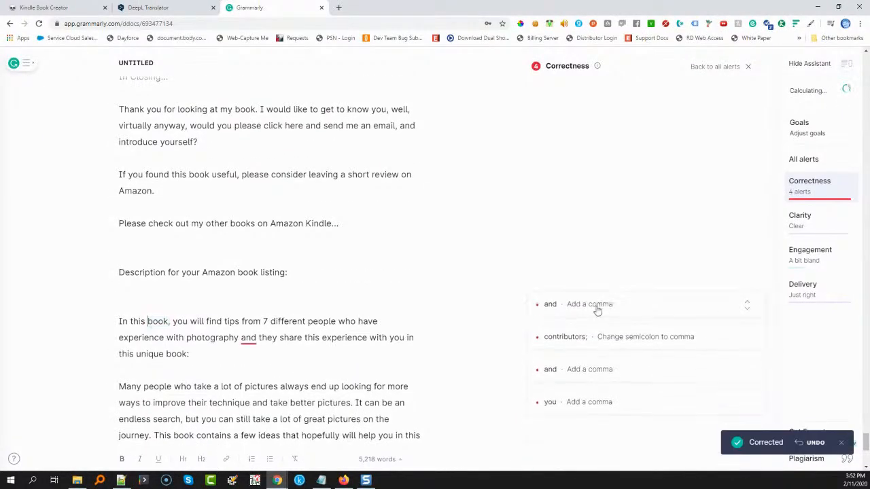
Accept the comma before "and they share", plus the commas after "contributors", before the last contributor's "and", and after "without you" in the thanks paragraph
left_click(597, 307)
left_click(558, 323)
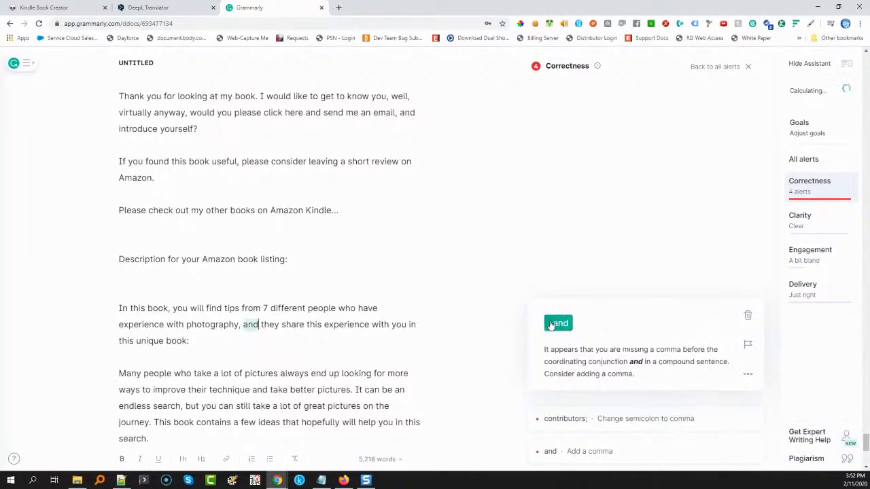
left_click(590, 317)
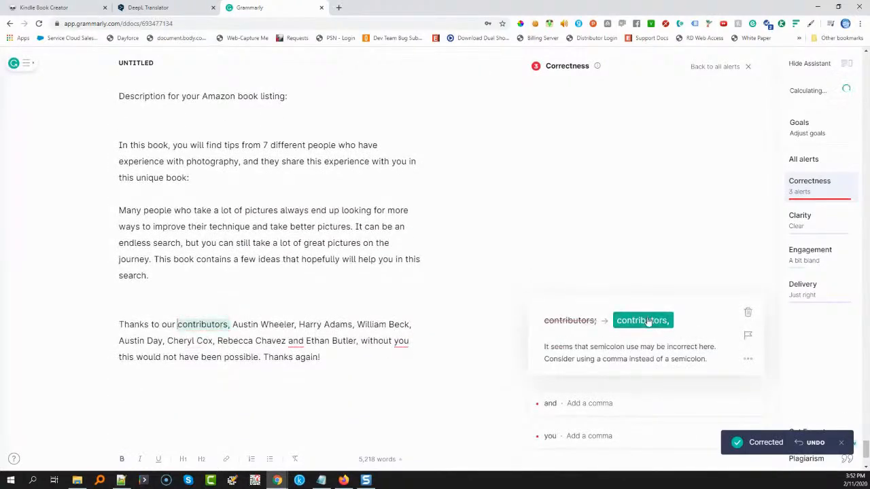
left_click(616, 321)
left_click(597, 307)
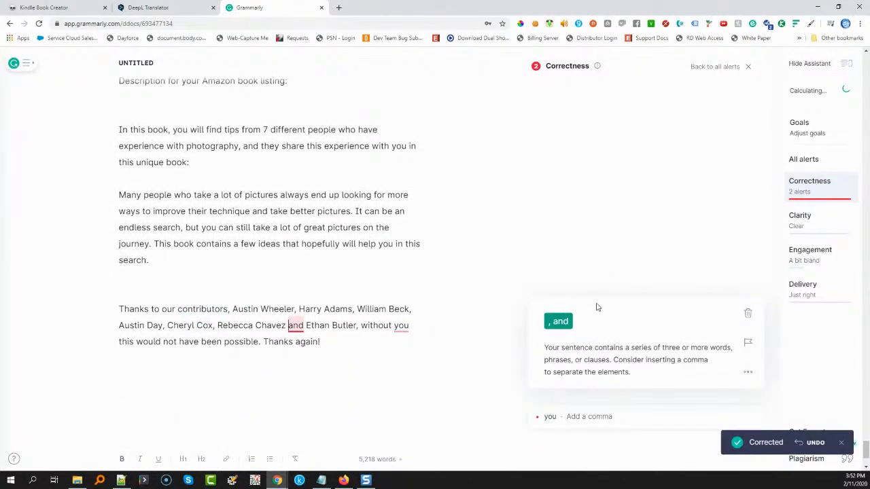
left_click(559, 322)
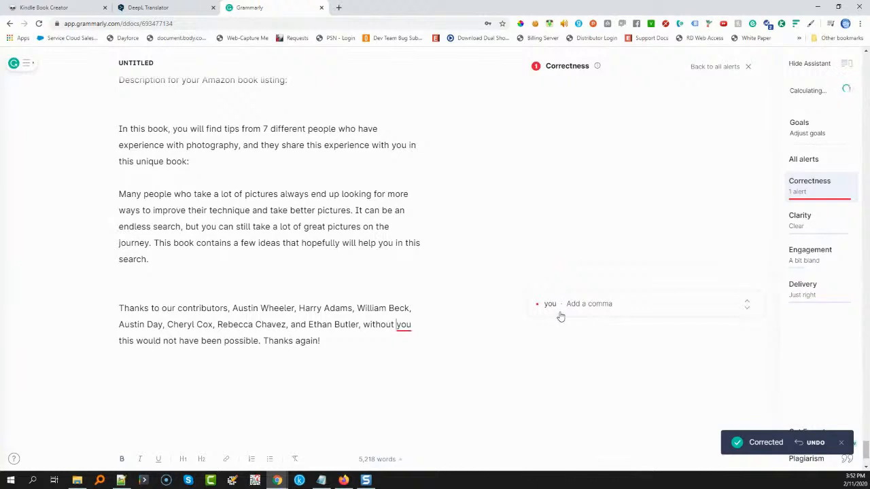
left_click(560, 316)
left_click(558, 321)
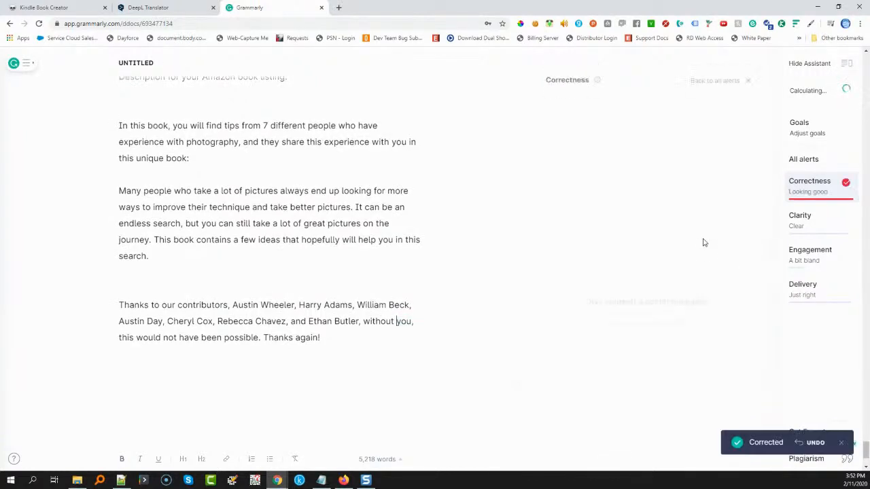
Work through the first Engagement alerts, replacing "certain" with "specific", "tips" with "advice" and "an unusual" with "a unique"
left_click(807, 258)
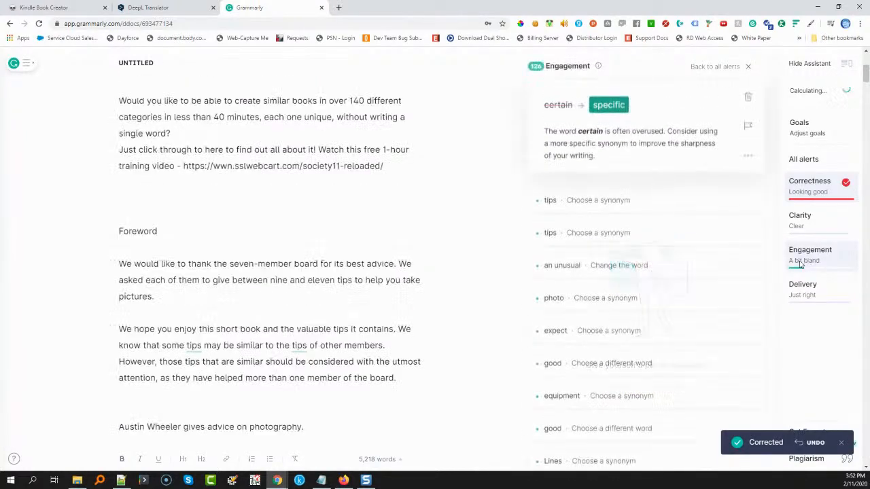
left_click(609, 112)
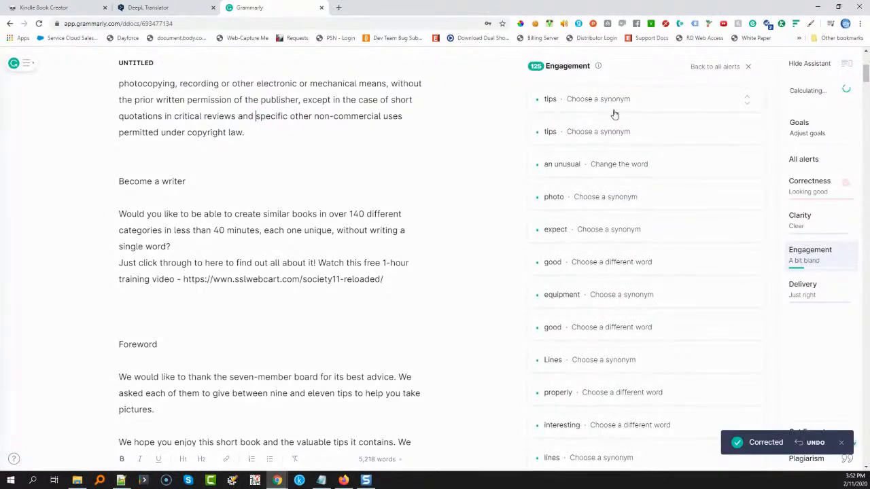
left_click(615, 115)
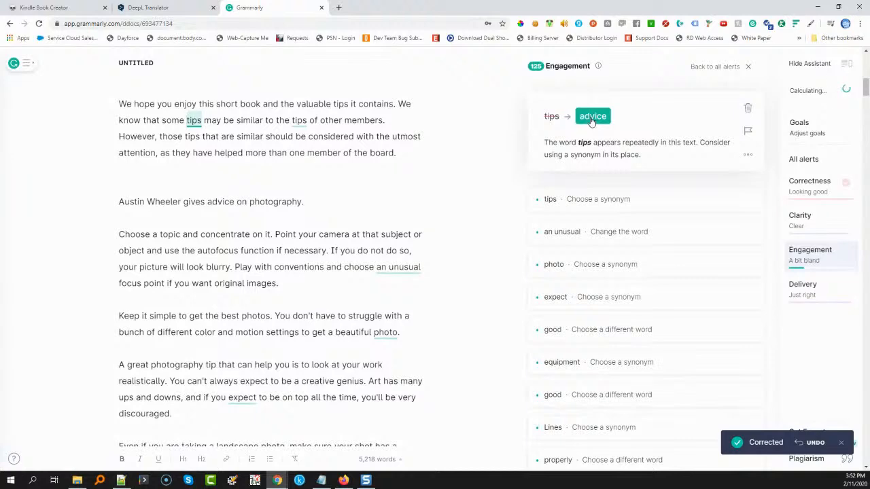
left_click(592, 117)
left_click(591, 118)
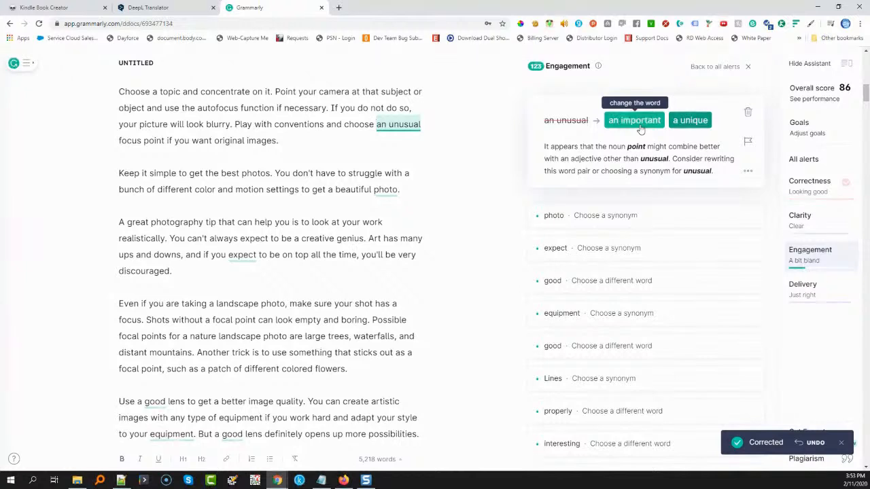
left_click(685, 121)
left_click(591, 114)
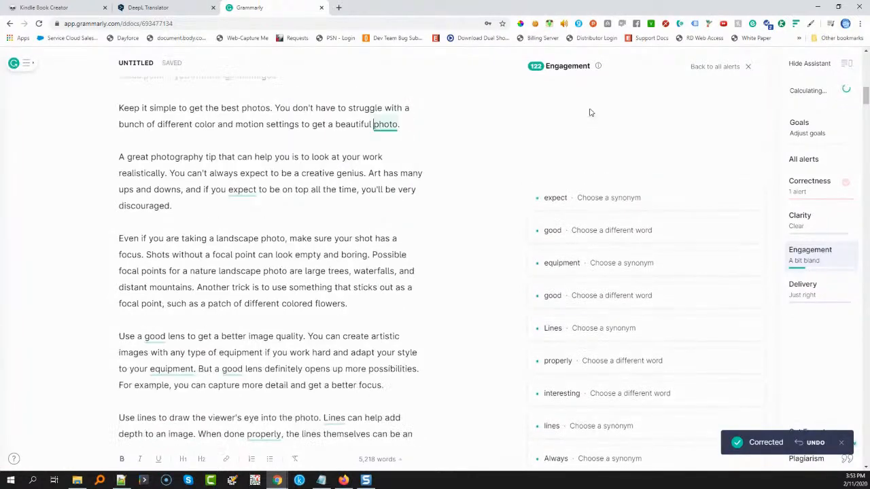
Replace "photo" with "picture" in the keep-it-simple tip, "expect" with "plan", and the first lens's "good" with "right"
left_click(605, 122)
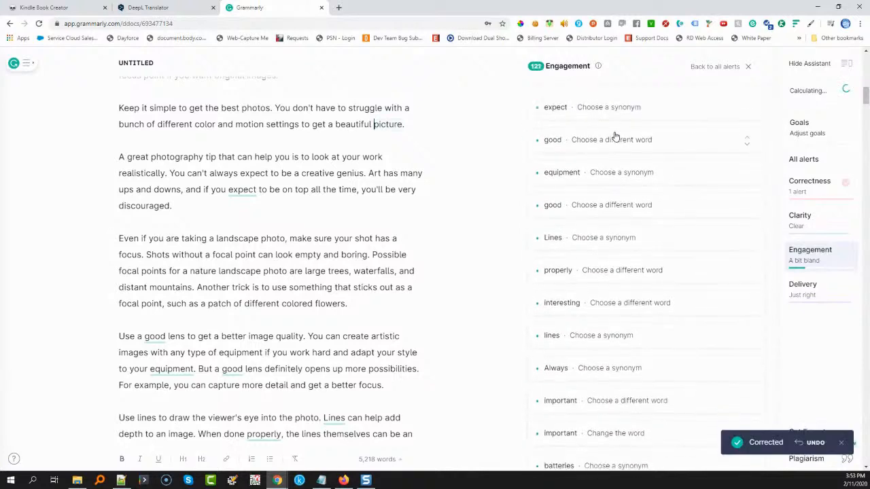
left_click(616, 109)
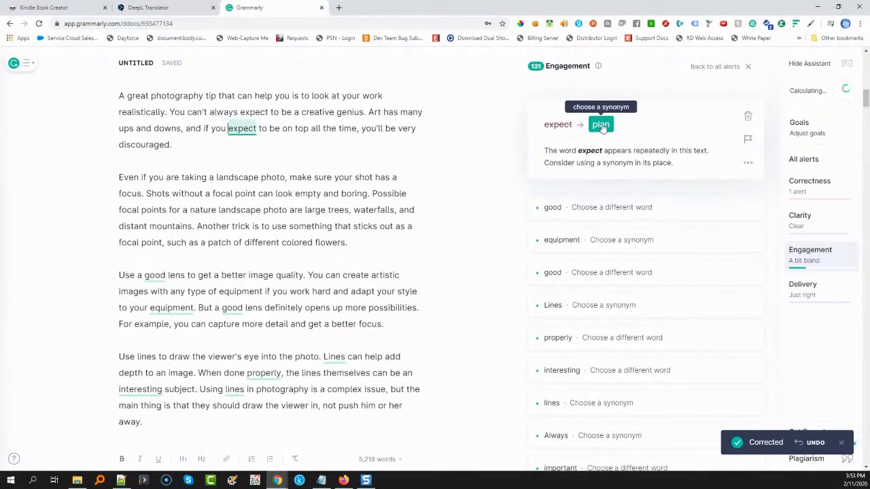
left_click(601, 125)
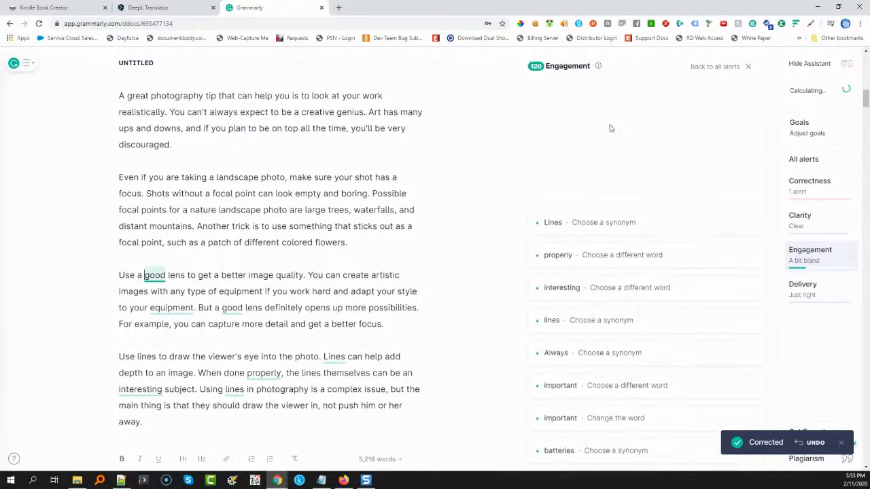
left_click(592, 128)
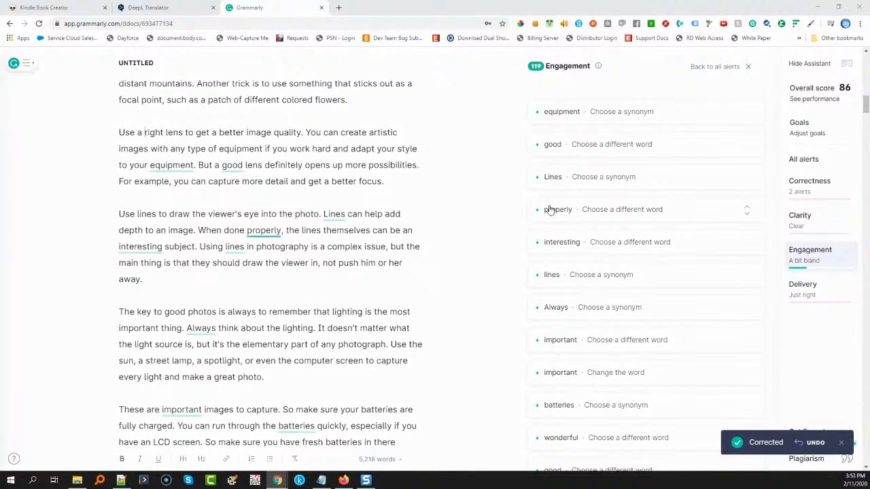
Dismiss the word-choice alerts on "equipment", the second "good" before "lens", and the capitalized "Lines"
left_click(651, 112)
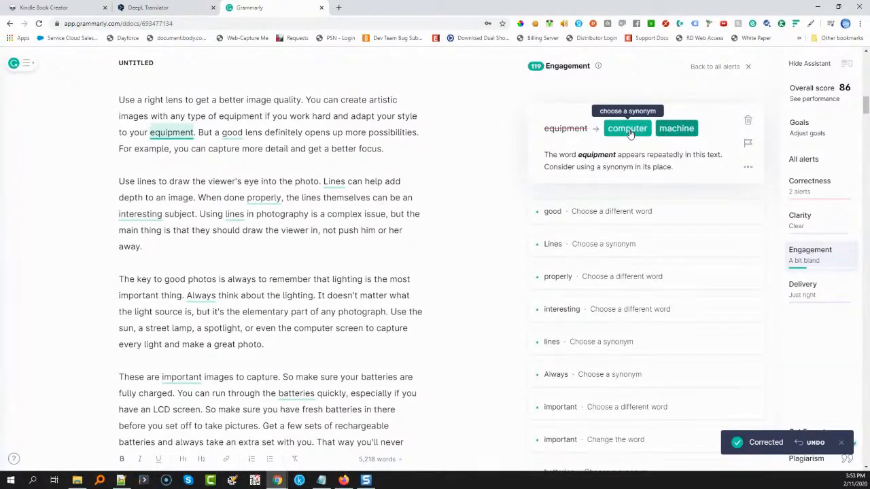
left_click(748, 121)
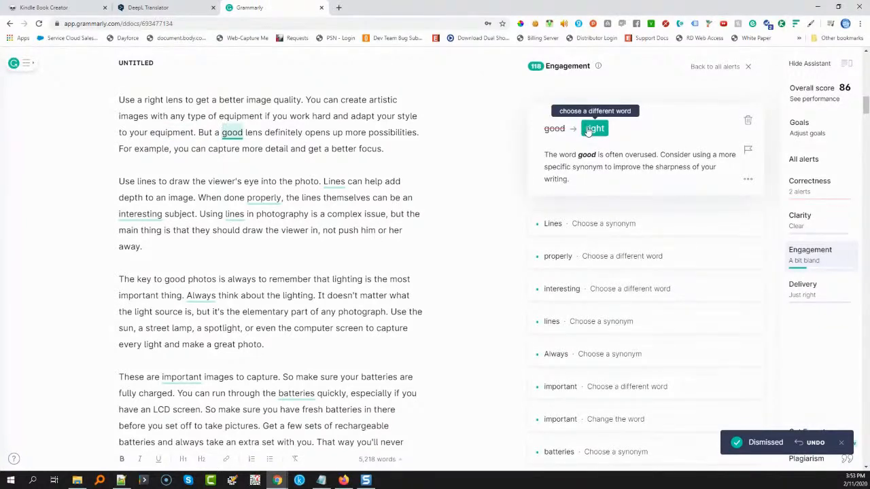
left_click(749, 121)
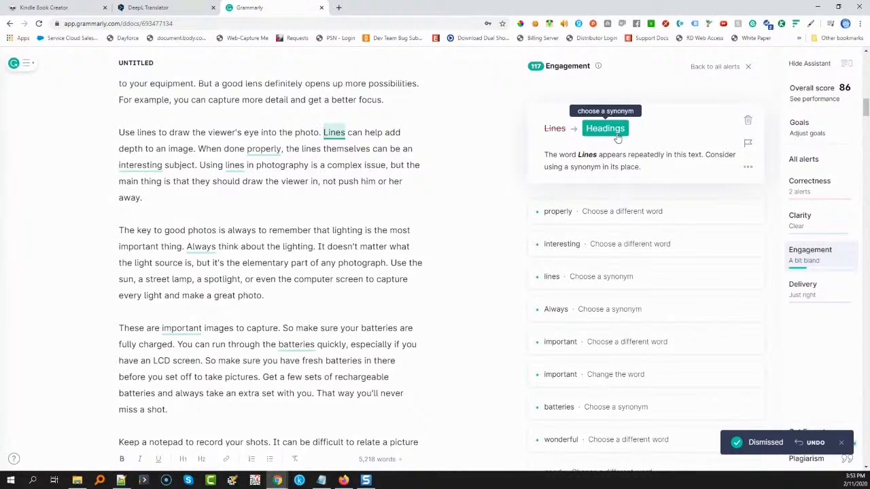
left_click(748, 119)
In the lines tip, replace "properly" with "correctly" and "interesting" with "exciting", and dismiss the synonym alert on "lines"
left_click(640, 119)
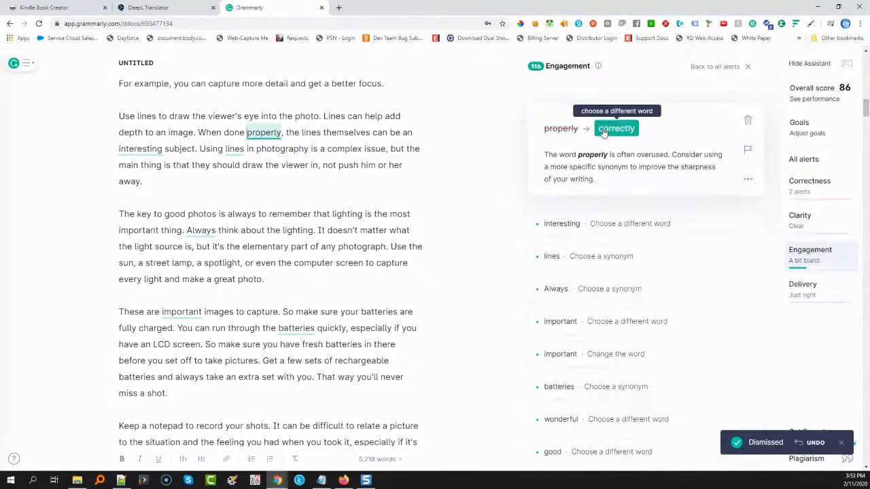
left_click(617, 131)
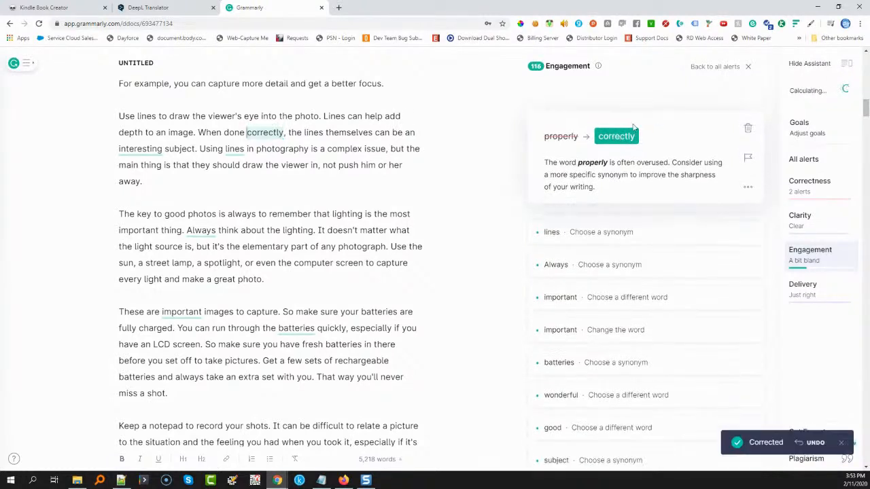
left_click(675, 123)
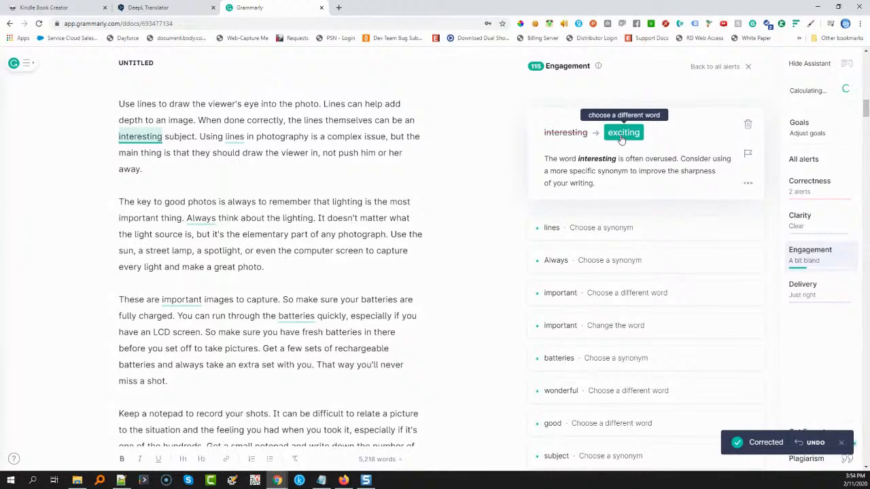
left_click(622, 133)
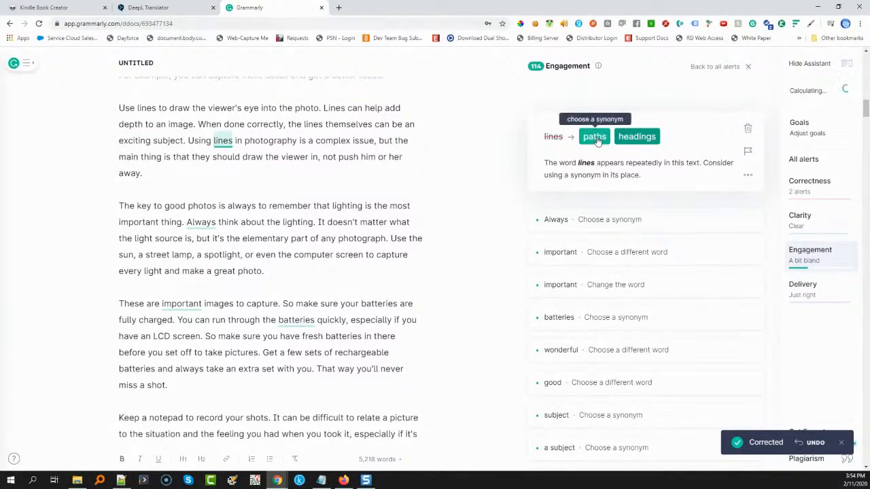
left_click(748, 129)
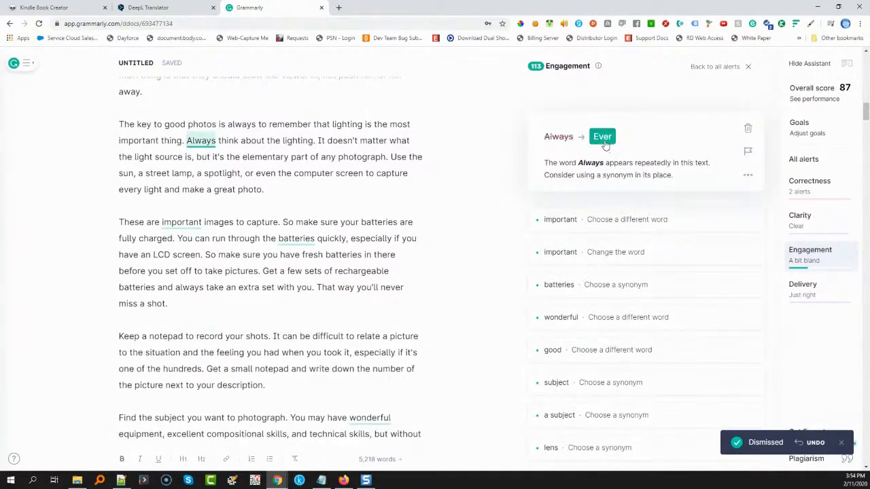
left_click(603, 137)
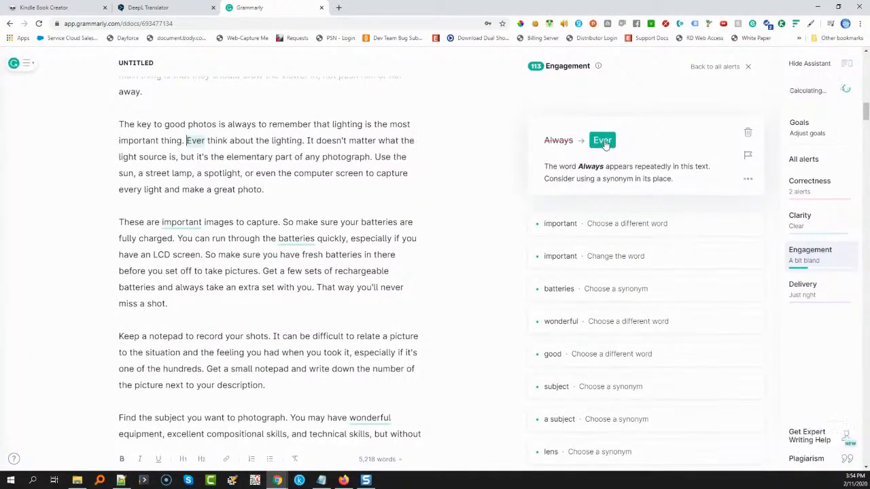
double_click(198, 142)
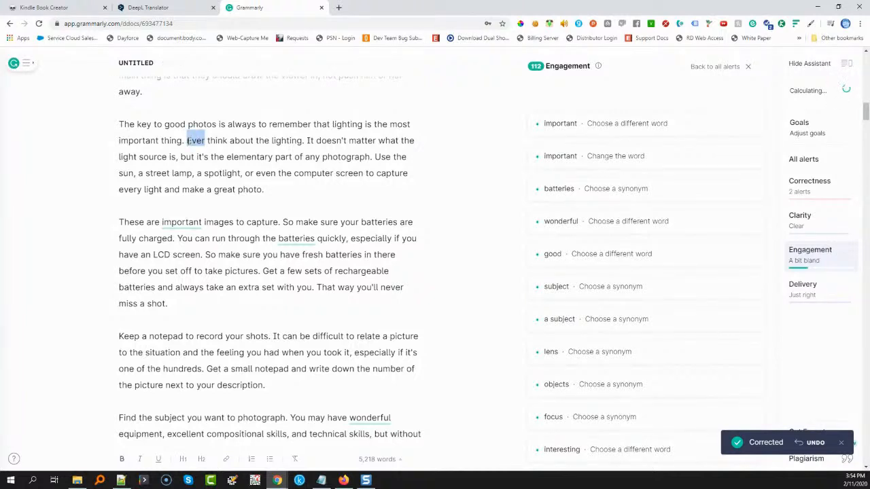
type("Always")
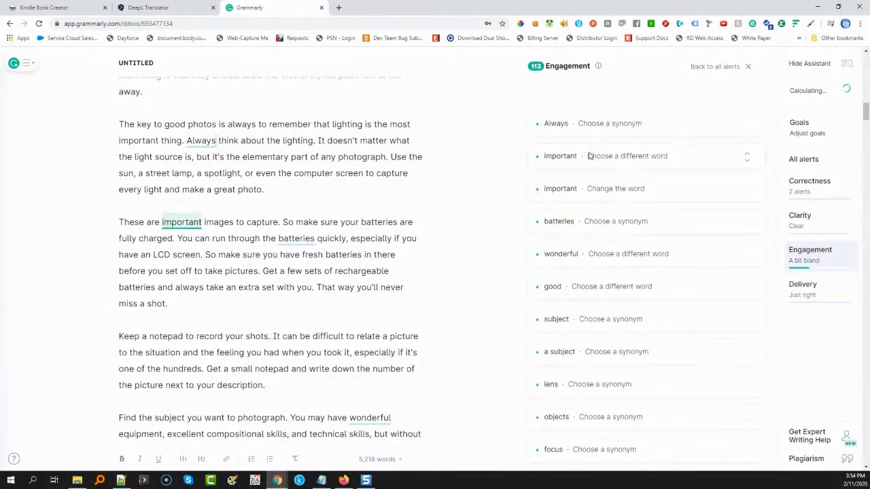
Dismiss the synonym alert on "Always" in the lighting tip
left_click(589, 156)
left_click(705, 124)
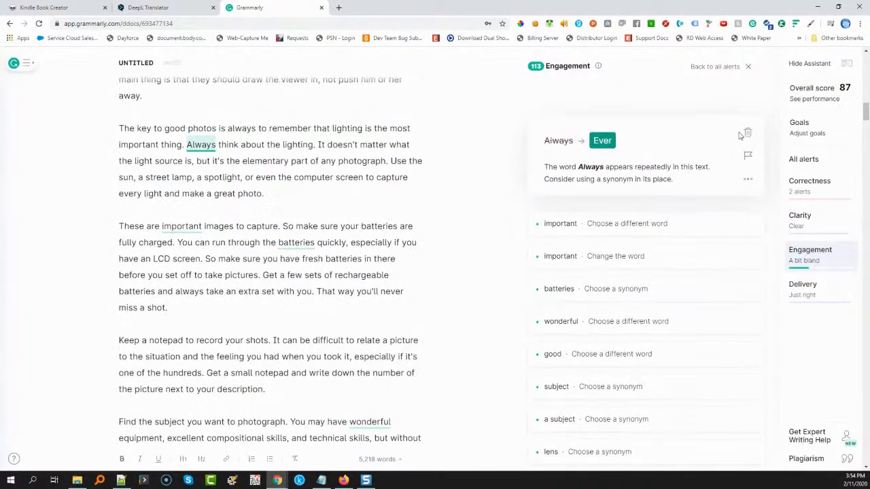
left_click(747, 133)
In the battery tip, replace "important" with "relevant" and dismiss the synonym alert on "batteries"
left_click(747, 124)
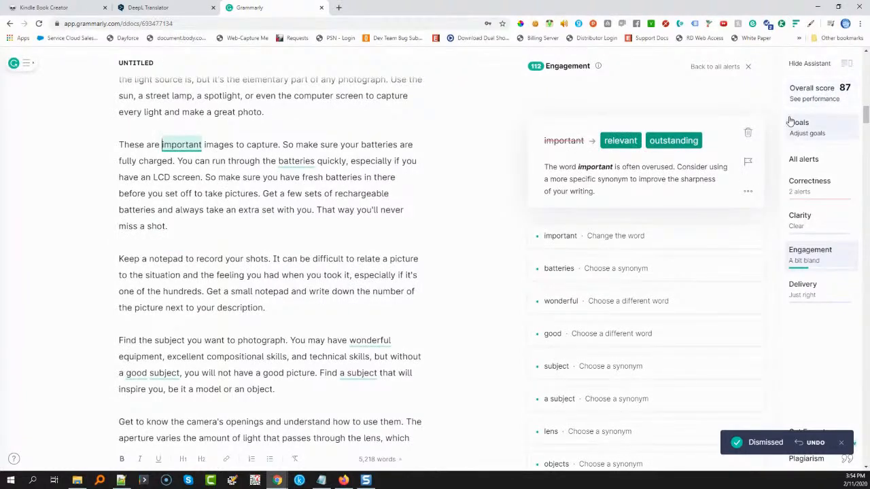
left_click(620, 142)
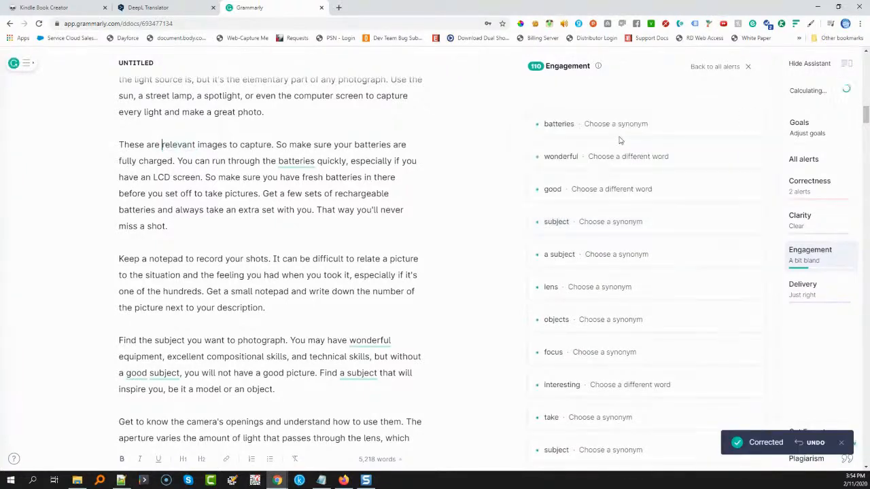
left_click(618, 125)
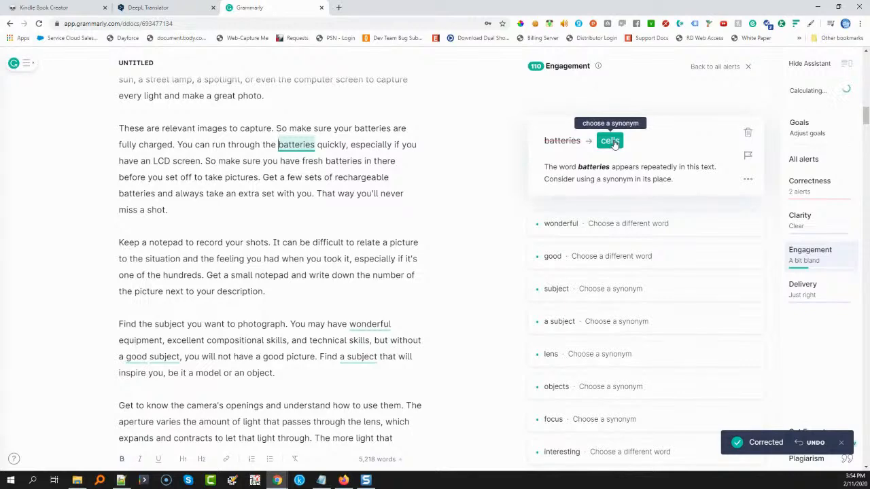
left_click(747, 133)
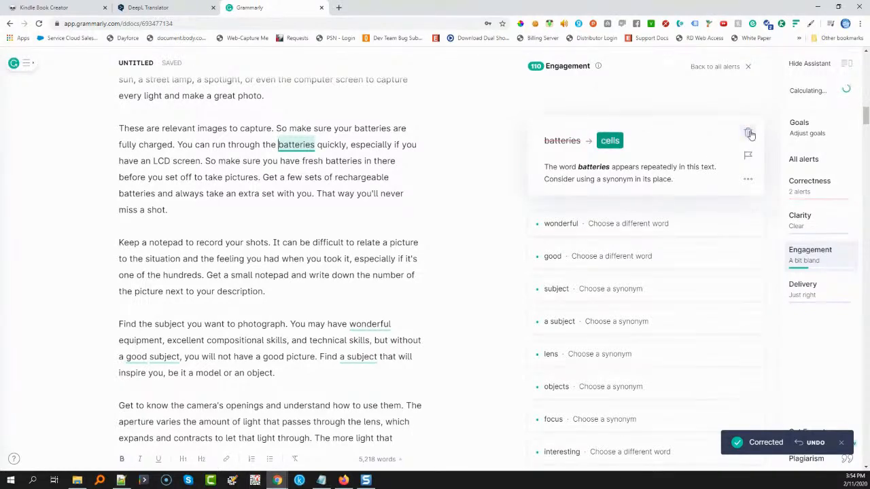
In the tip on finding a subject, replace "wonderful" with "fantastic" and change "a good subject" to "the right subject"
left_click(620, 124)
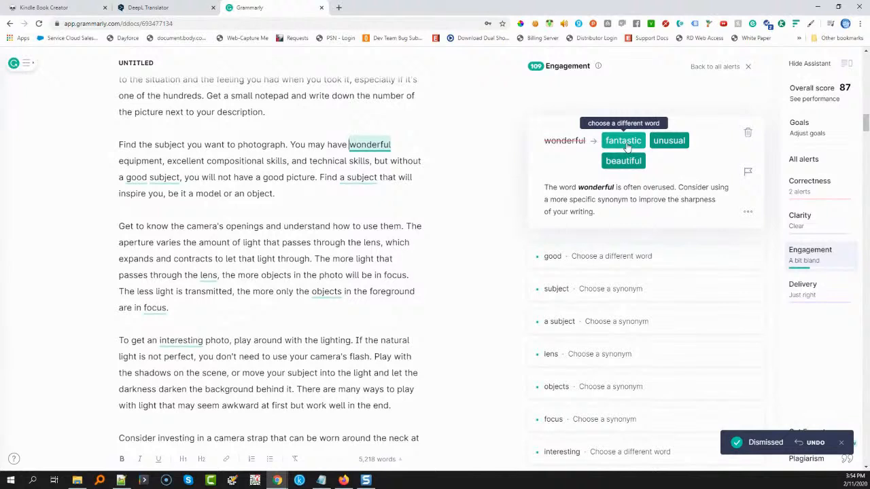
left_click(623, 141)
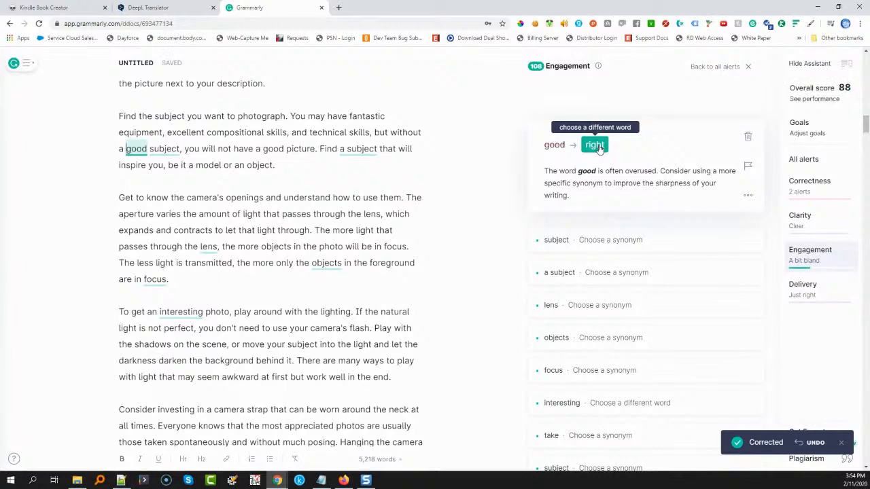
left_click(597, 145)
double_click(122, 148)
type("the")
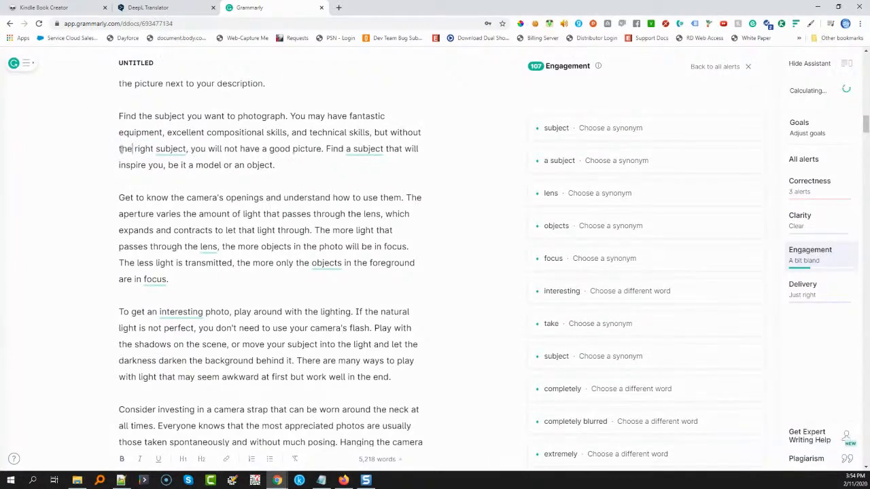
Dismiss the synonym alerts on "subject", "a subject", "lens", "objects" and "focus" in the subject and aperture tips
left_click(612, 128)
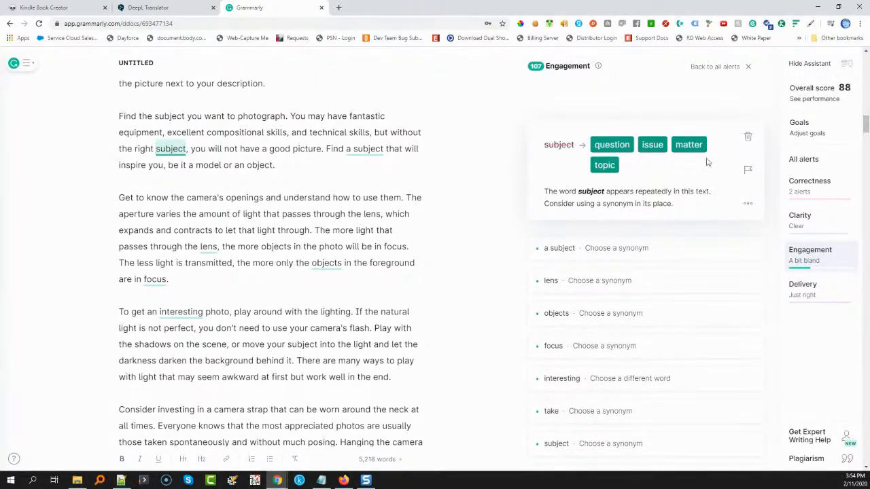
left_click(750, 138)
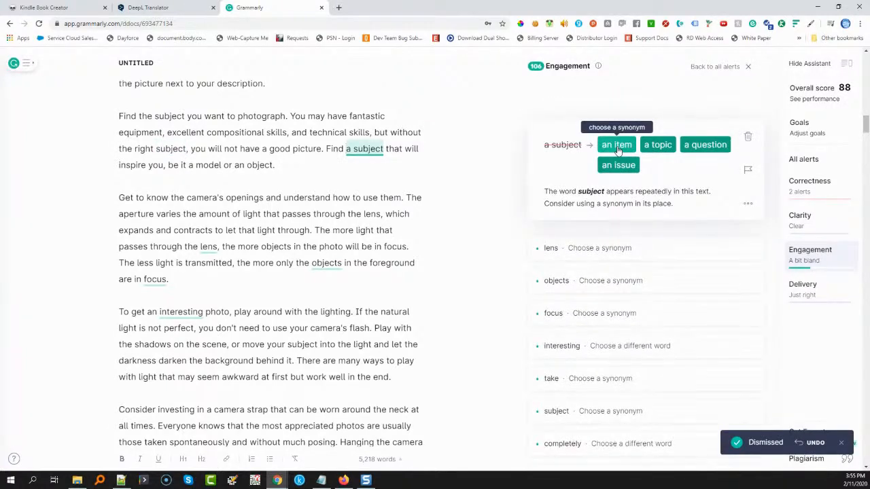
left_click(750, 140)
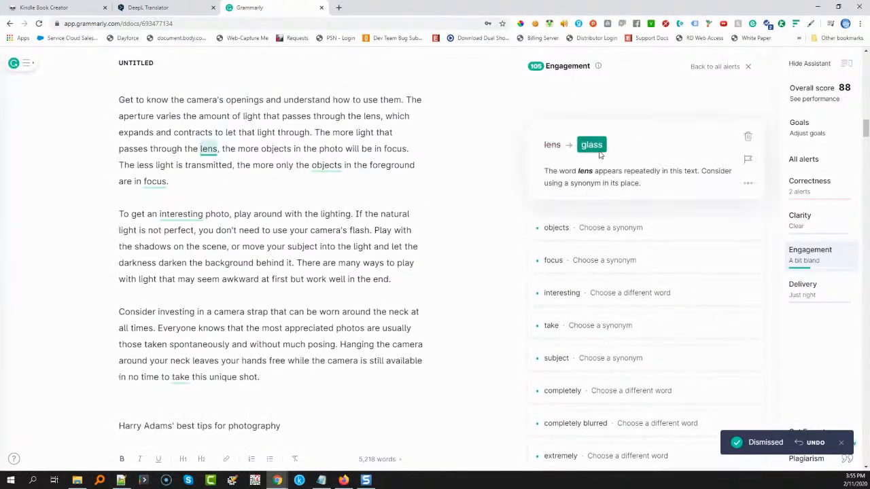
left_click(747, 138)
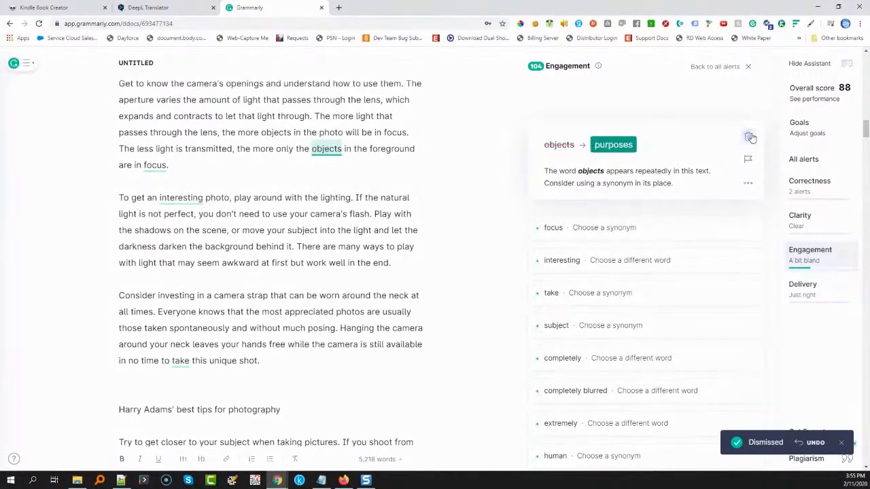
left_click(748, 137)
left_click(594, 138)
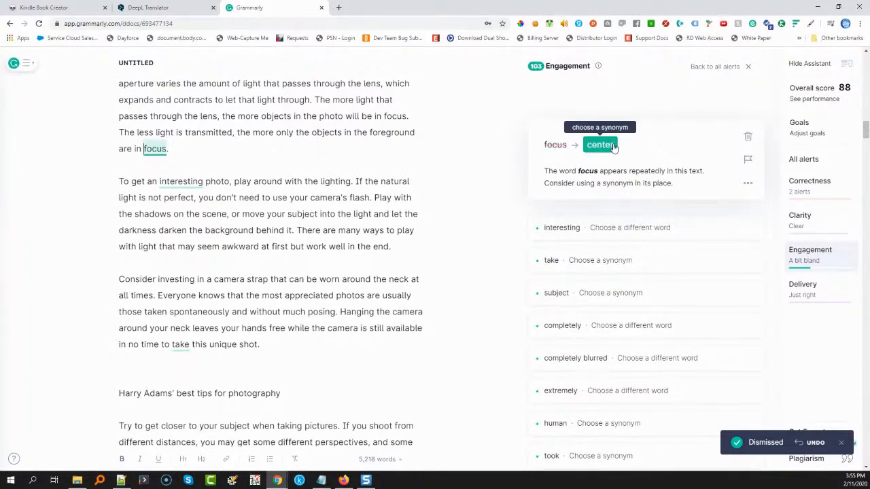
left_click(746, 138)
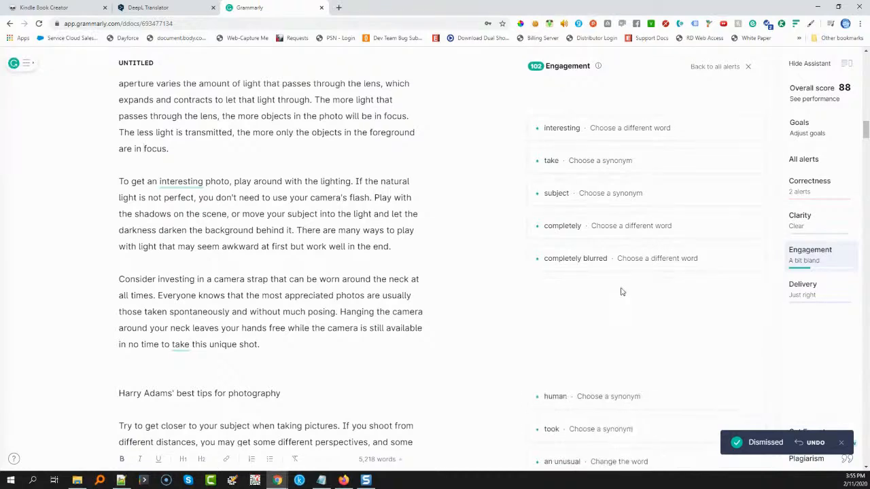
Replace "extremely" with "remarkably" in the tripod tip and dismiss the synonym alert on "human" in the golden-hours tip
left_click(621, 292)
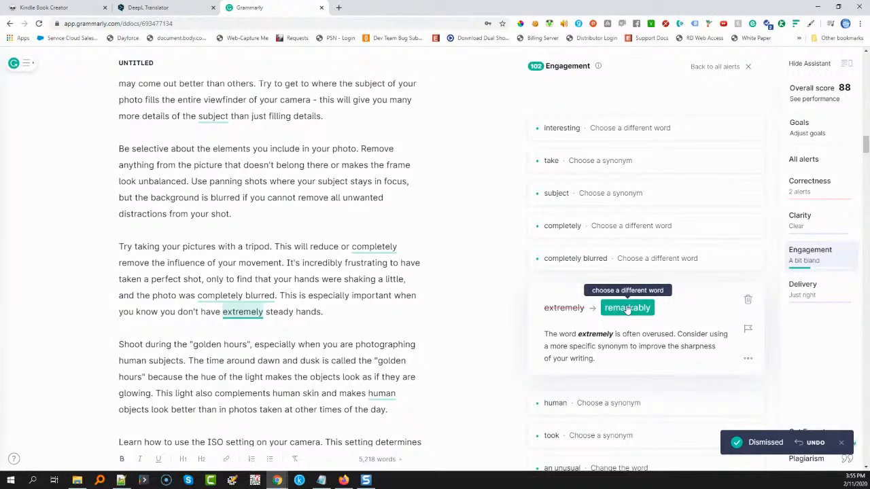
left_click(627, 308)
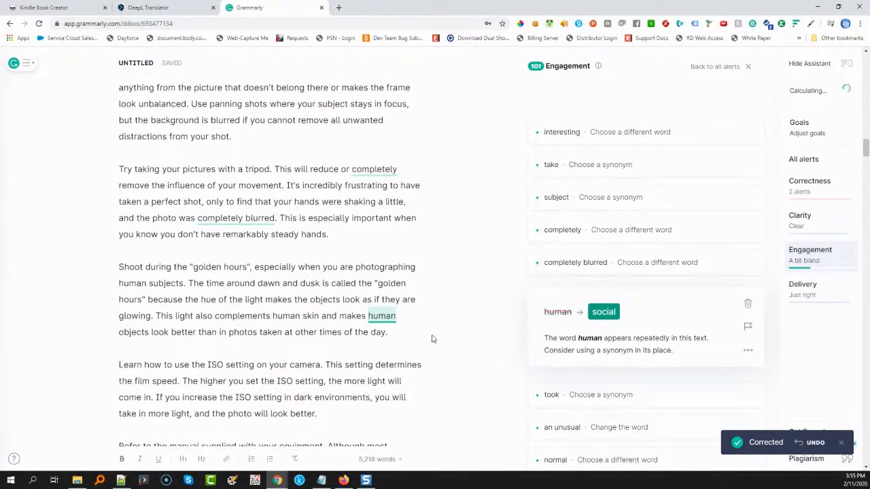
left_click(748, 305)
Replace "normal" with "average" before "human height" in the perspective tip
scroll(602, 282, "down", 2)
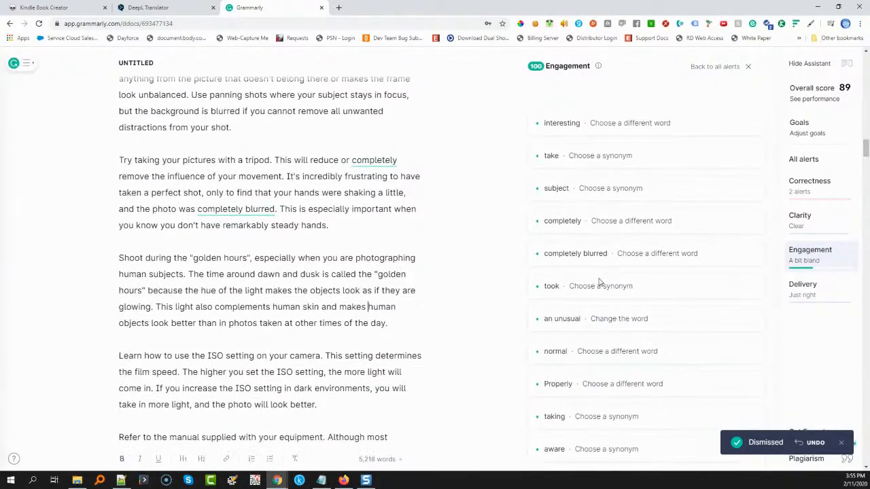
left_click(599, 270)
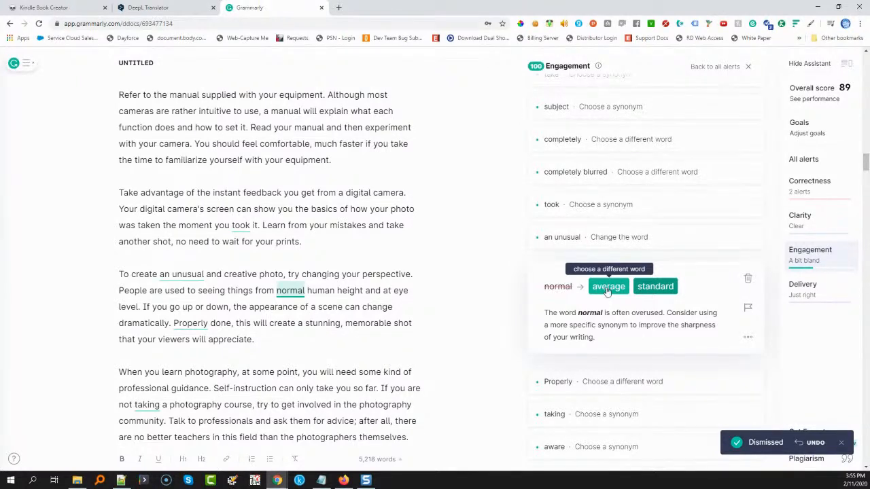
left_click(608, 287)
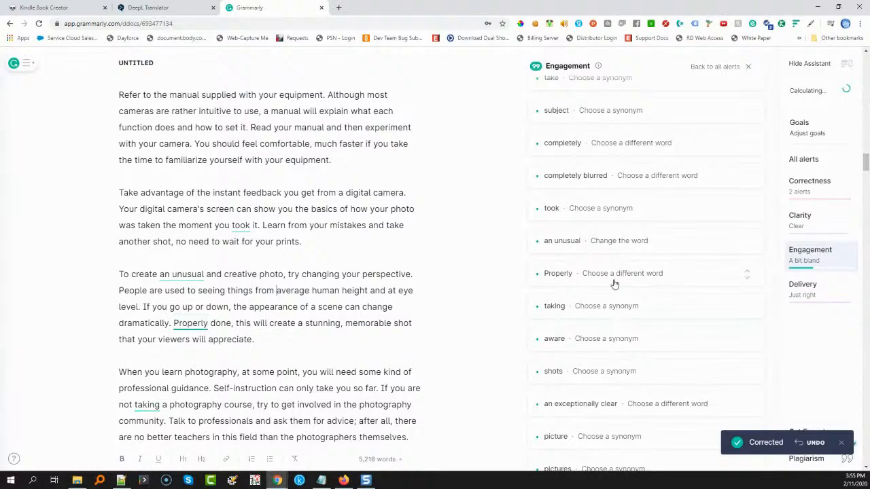
scroll(616, 340, "down", 2)
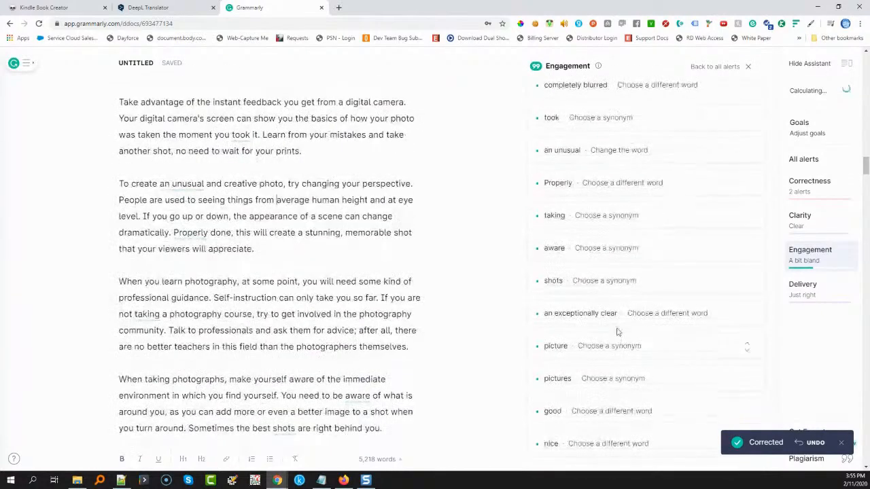
Dismiss the overused-word alert on "nice" in the tip on paying attention to the weather
scroll(616, 344, "down", 2)
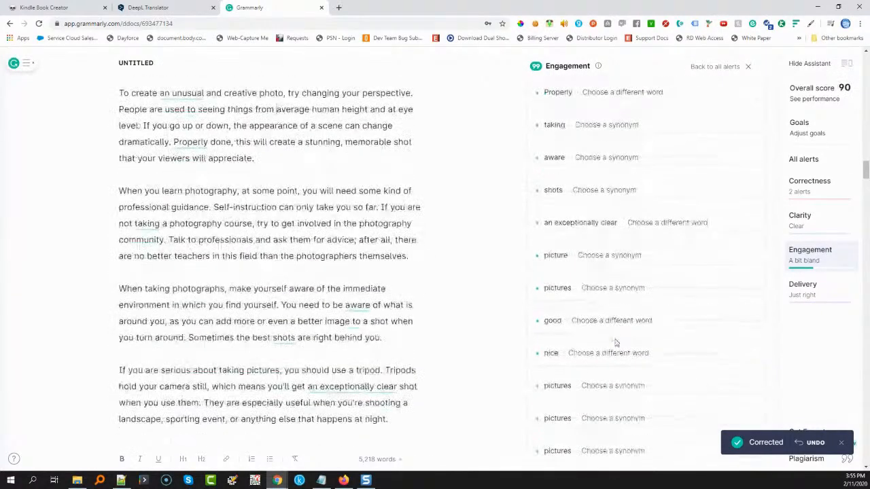
scroll(613, 324, "down", 2)
left_click(613, 268)
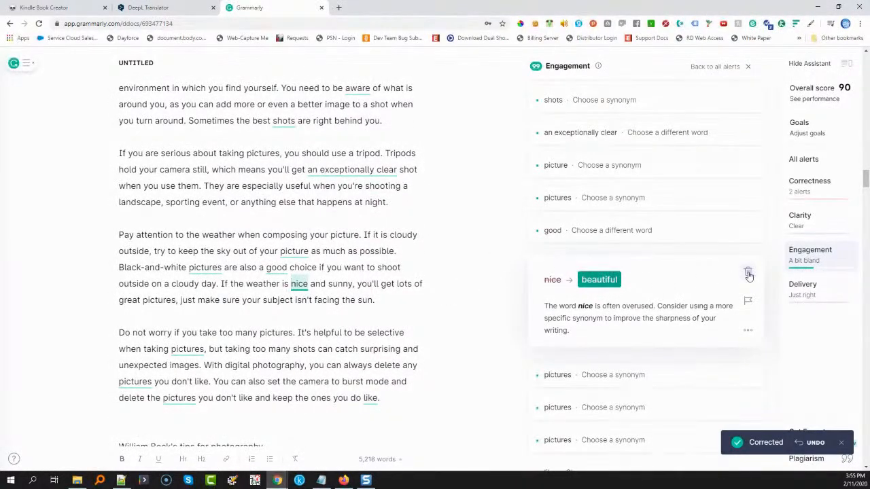
In the tip on taking too many pictures, replace "pictures" with "images" after "delete the" and with "photographs" after "when taking"
scroll(602, 324, "down", 3)
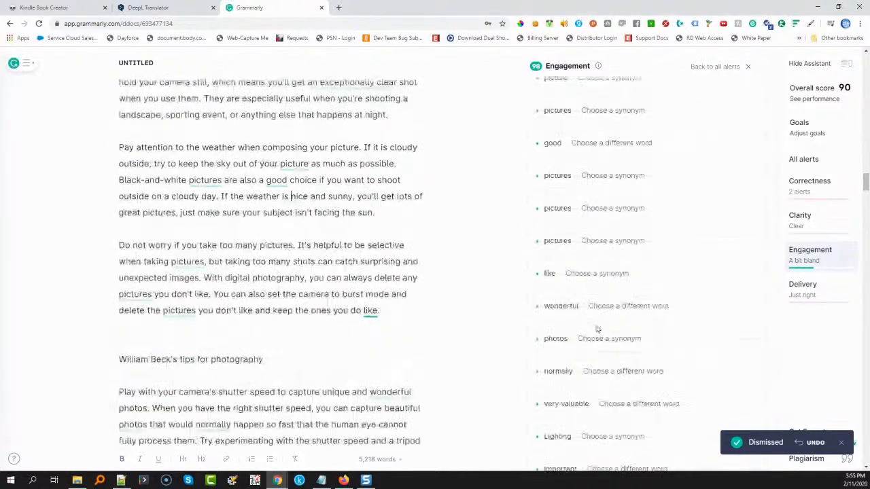
left_click(613, 195)
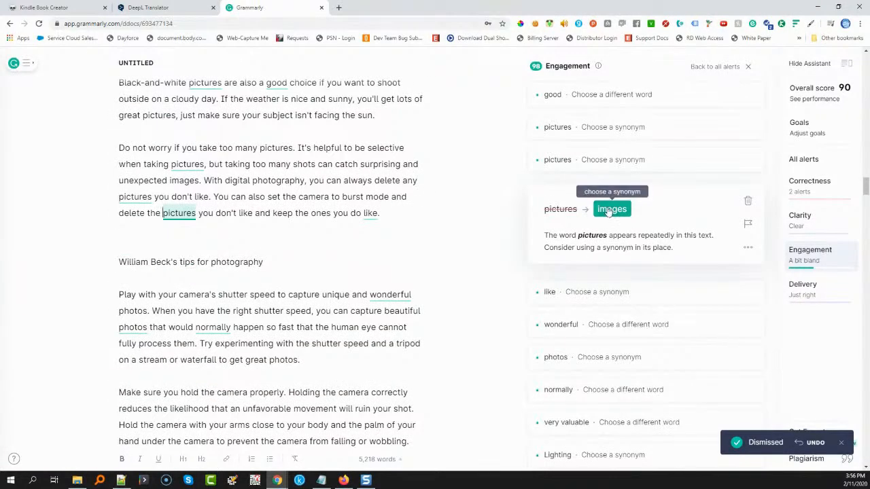
left_click(611, 209)
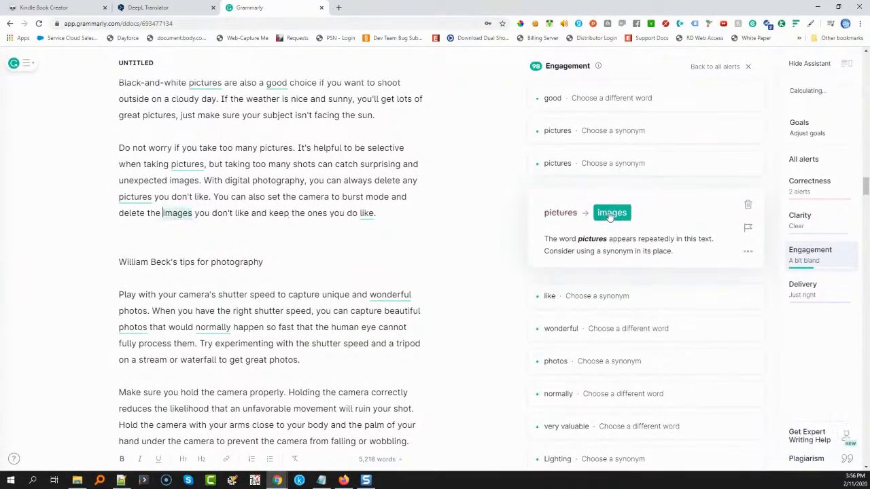
left_click(609, 131)
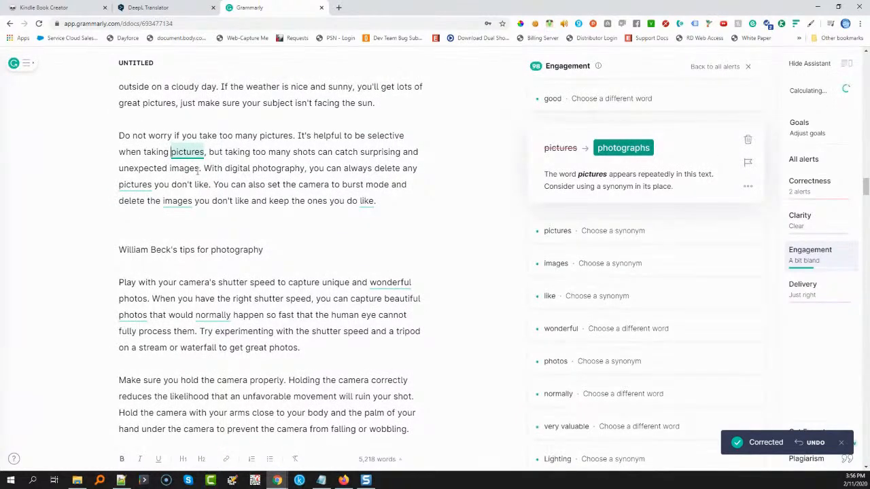
left_click(604, 148)
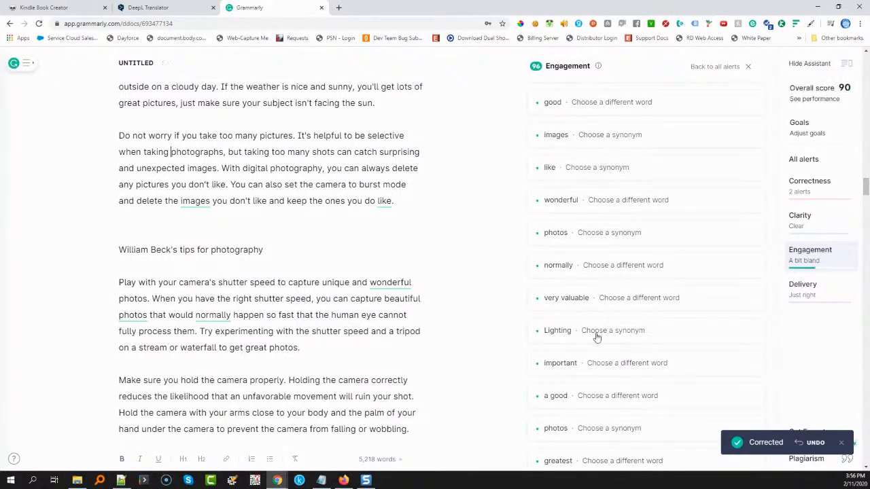
Dismiss the synonym alert on "Lighting" in the lighting tip and replace "very valuable" with "precious" in the tip on criticism
left_click(600, 336)
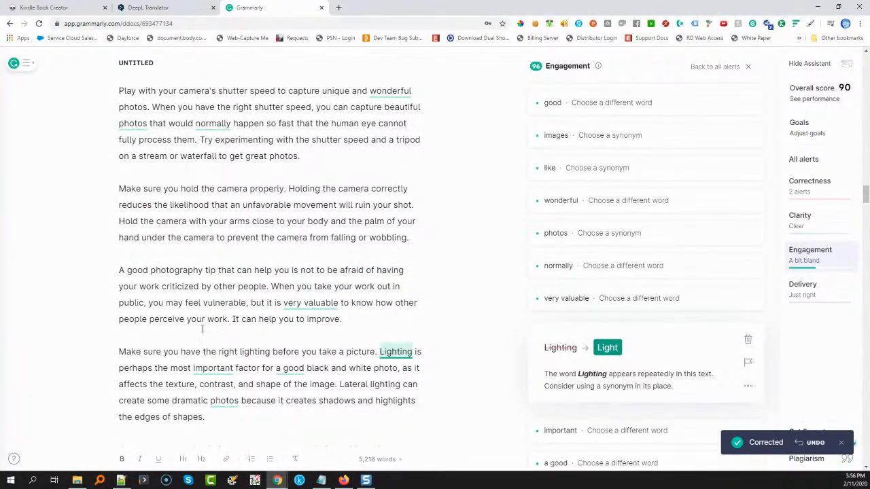
left_click(748, 336)
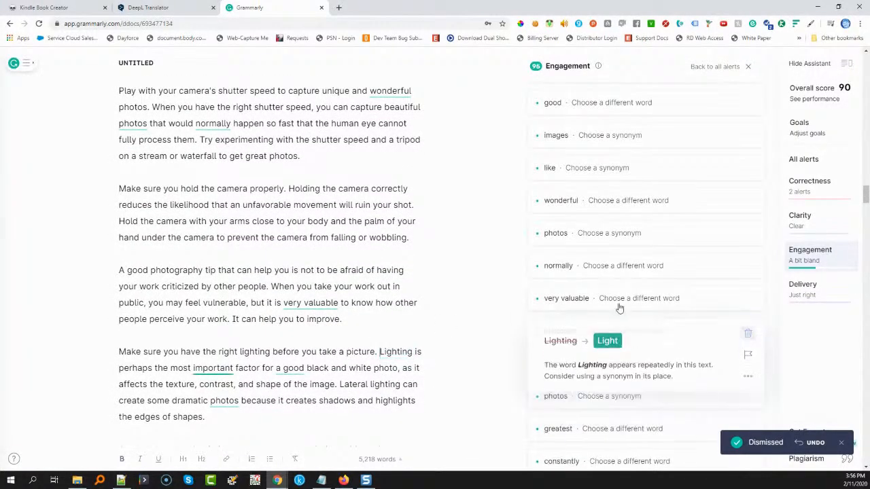
left_click(627, 300)
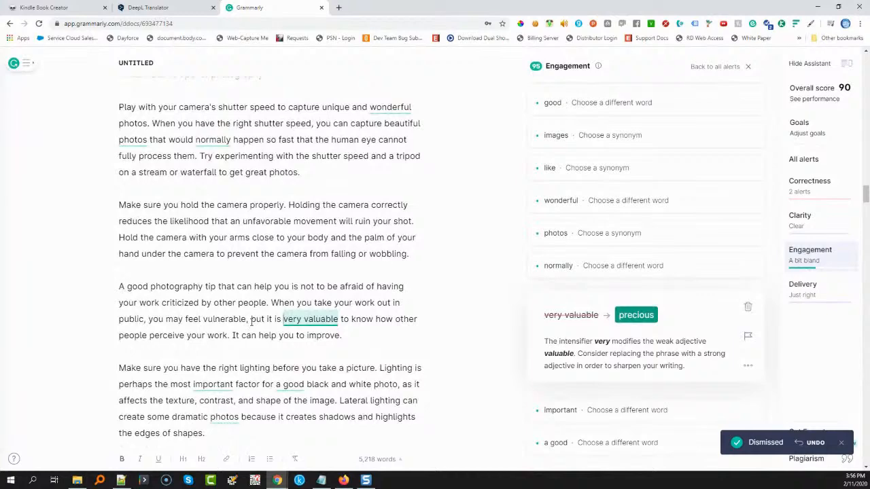
left_click(628, 319)
Replace "main" with "primary" before "subject" in the shot-focus tip and dismiss the alert on "clear" in the single-subject tip
scroll(603, 329, "down", 3)
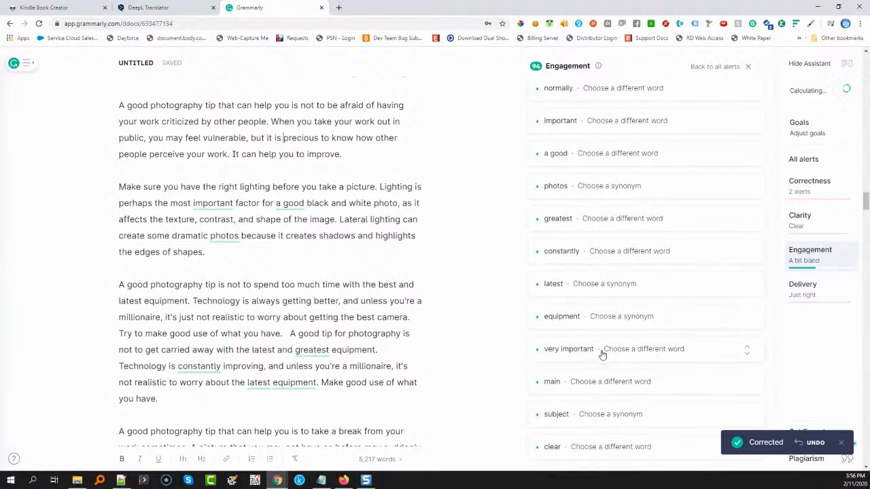
left_click(597, 382)
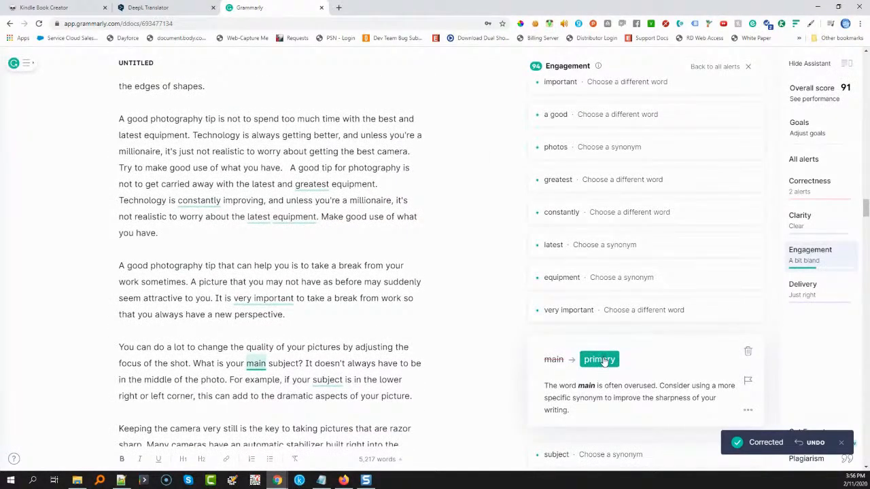
left_click(600, 360)
left_click(614, 334)
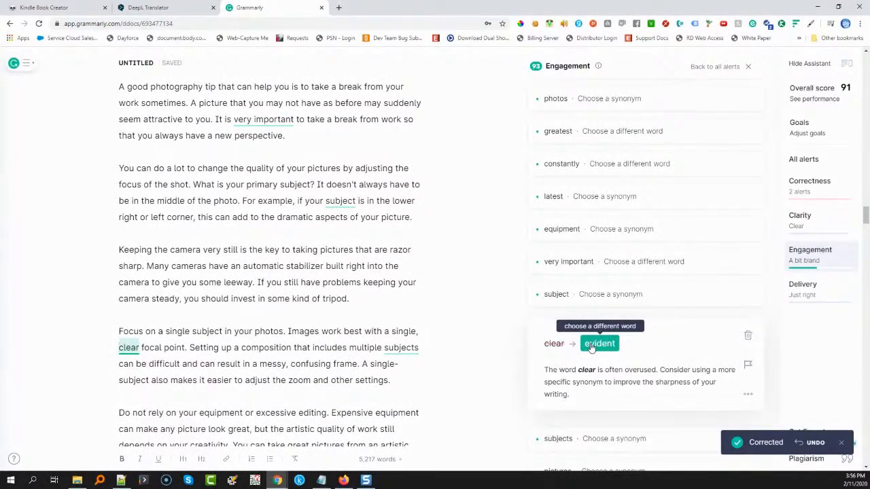
left_click(748, 335)
Dismiss the synonym alert on "shot" in the tip on getting closer when taking a picture
scroll(608, 319, "down", 3)
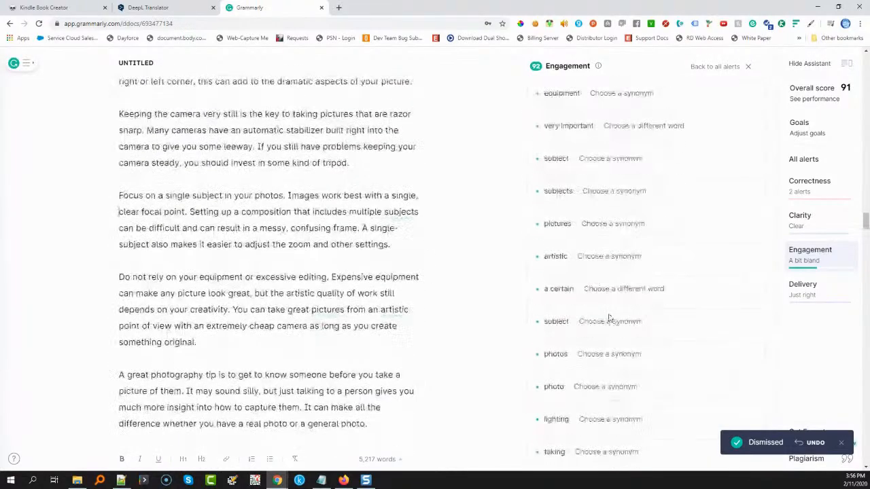
scroll(609, 318, "down", 2)
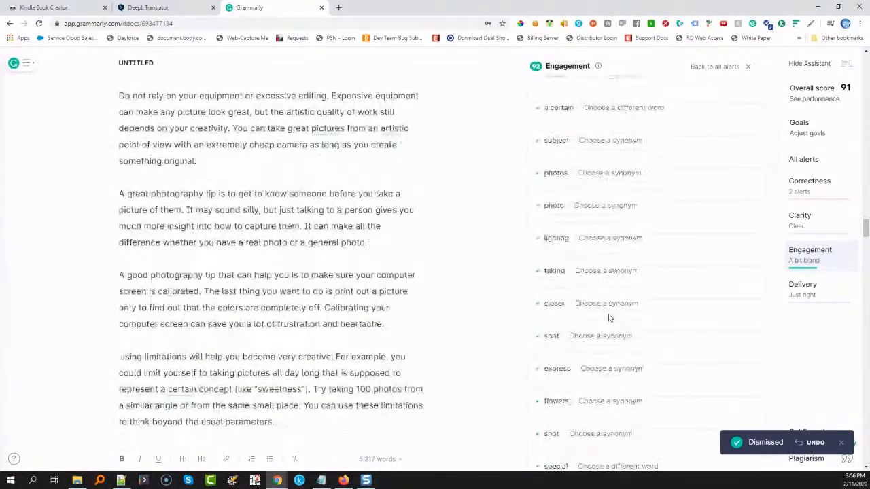
left_click(603, 291)
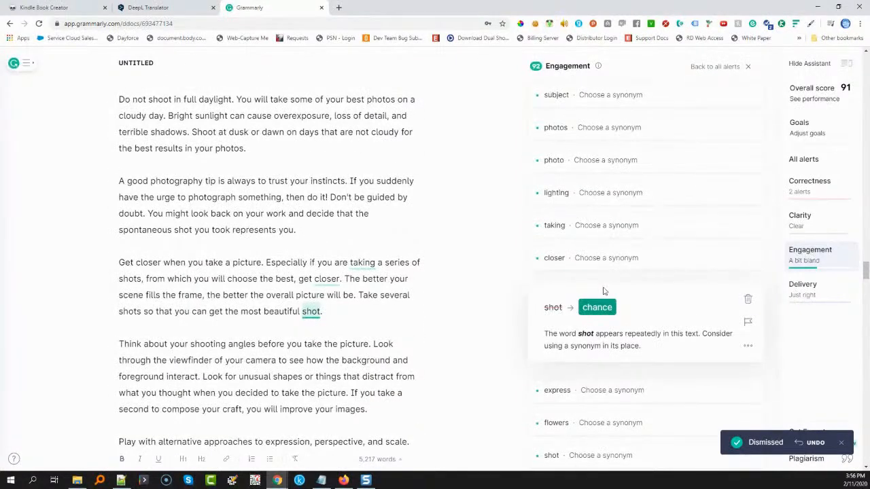
left_click(748, 301)
Dismiss the synonym alerts on "subject" in the natural-light tip and "flash" in the tip on using the flash
scroll(598, 320, "down", 2)
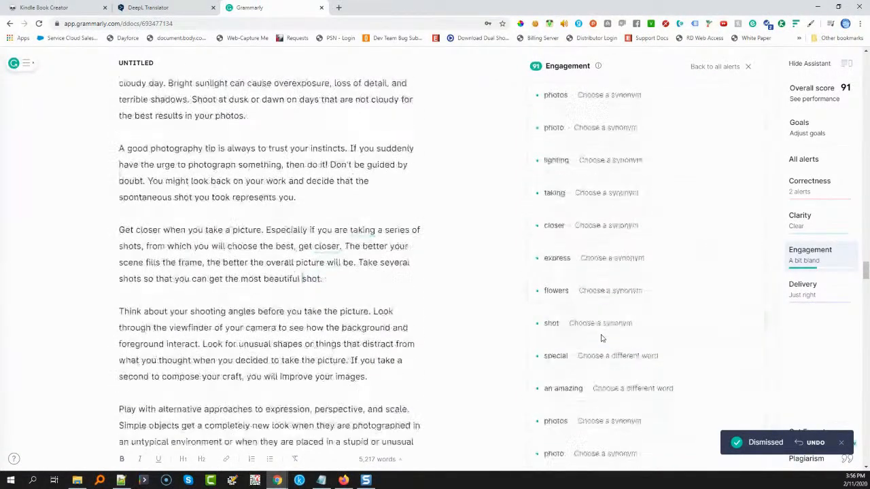
scroll(592, 347, "down", 1)
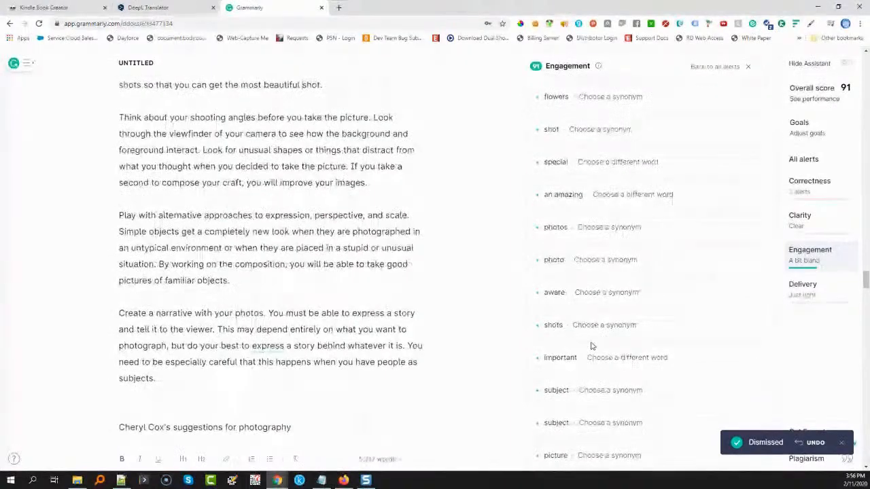
scroll(613, 393, "down", 1)
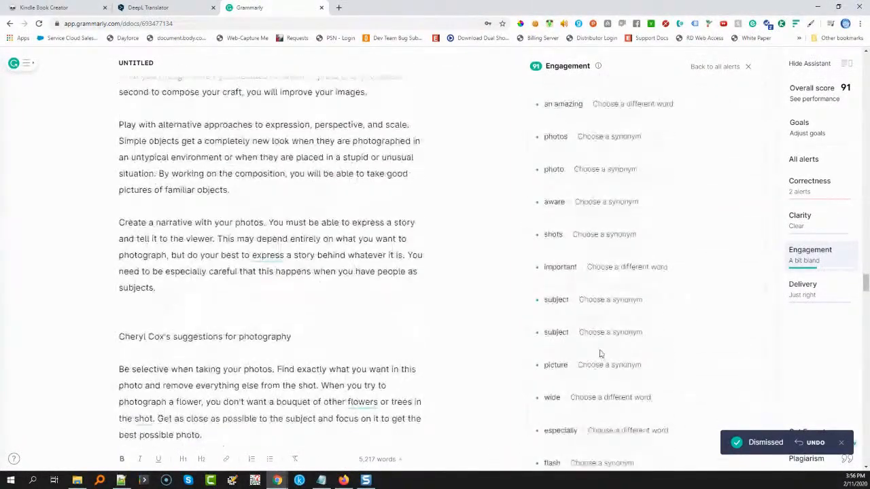
left_click(601, 297)
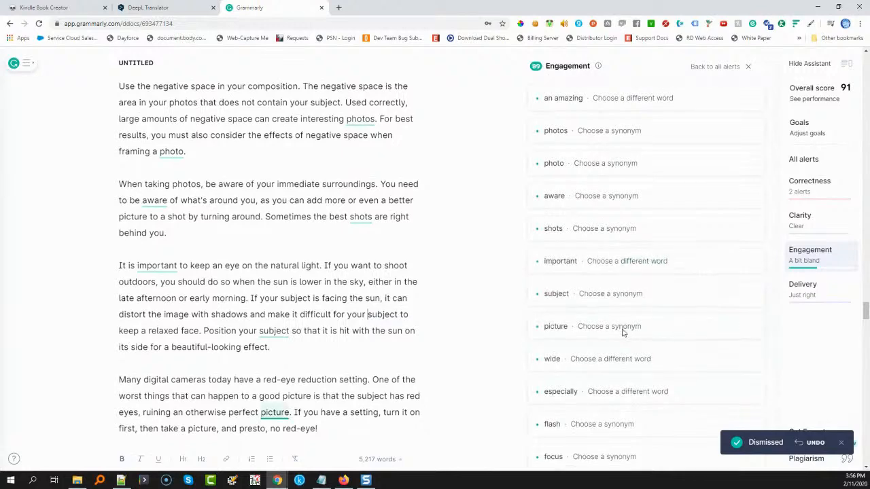
scroll(624, 334, "down", 2)
left_click(630, 299)
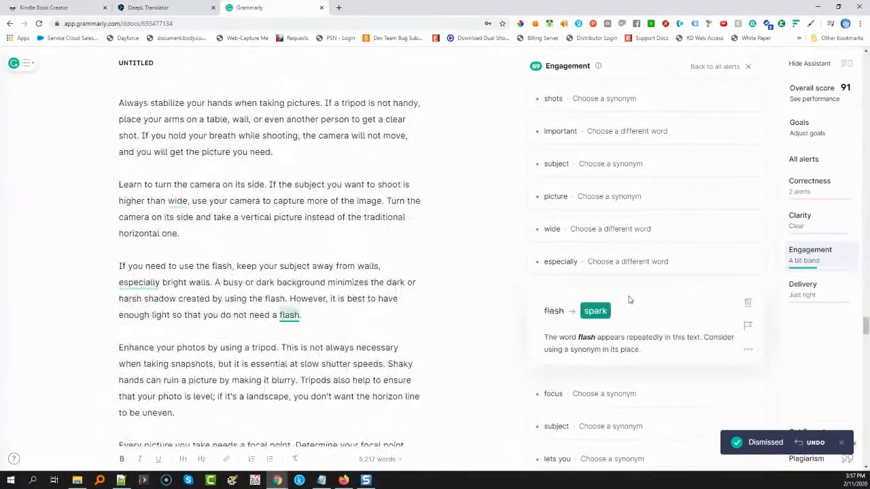
left_click(745, 303)
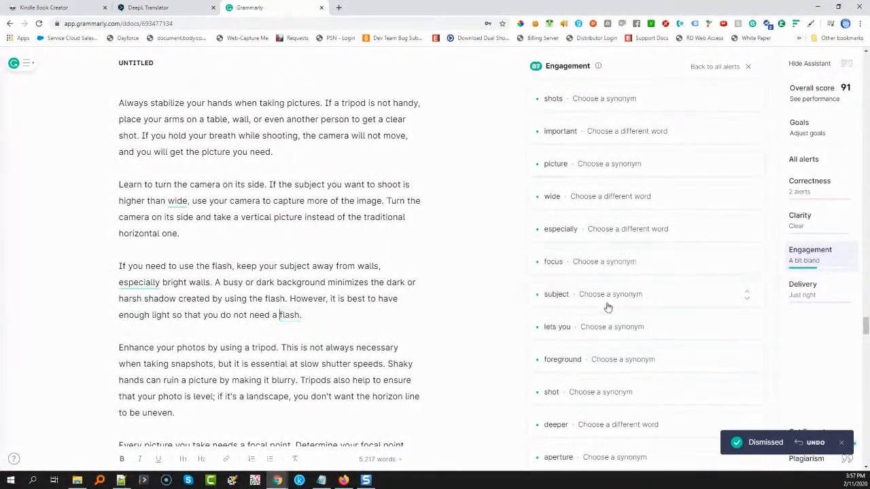
Replace "deeper" with "more in-depth" in the tip on landscape foregrounds
scroll(607, 306, "down", 3)
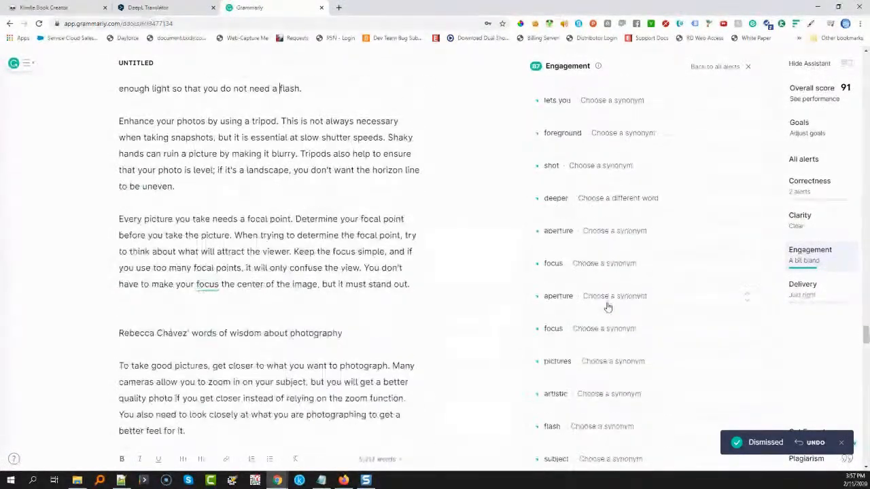
left_click(623, 198)
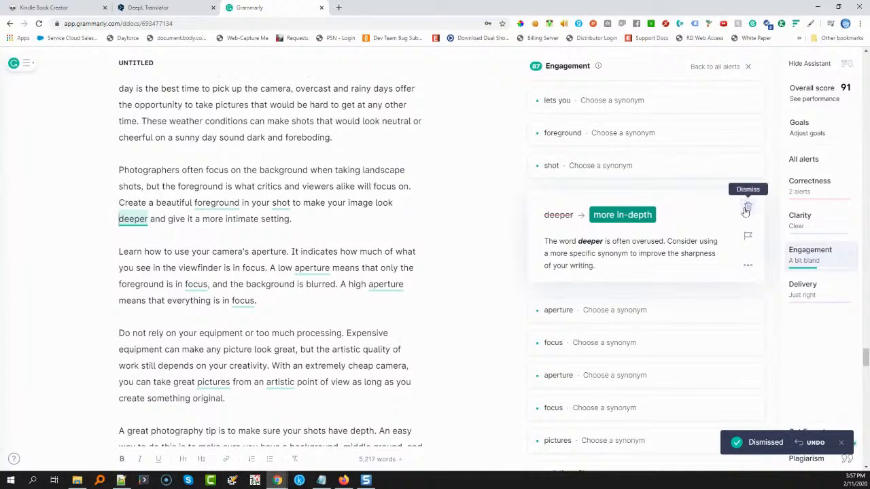
left_click(633, 215)
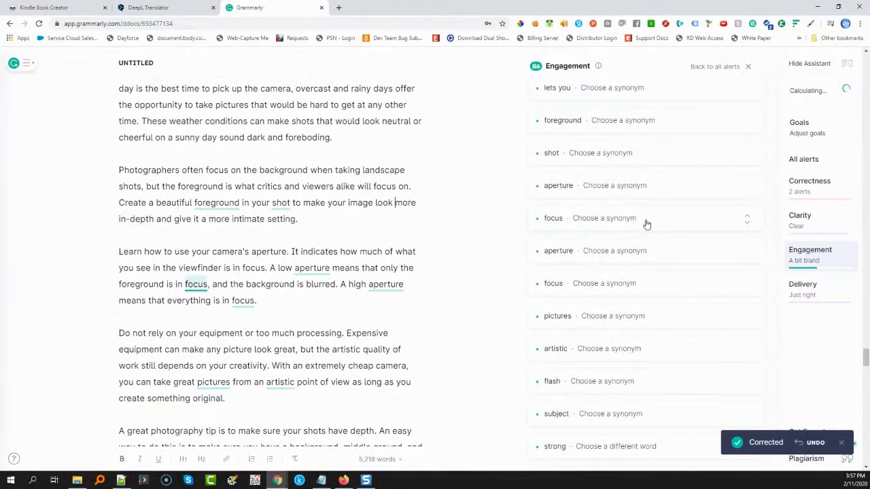
Dismiss the alerts on "artistic" in the equipment tip and "strong" in the outdoor-lighting flash tip
scroll(665, 312, "down", 2)
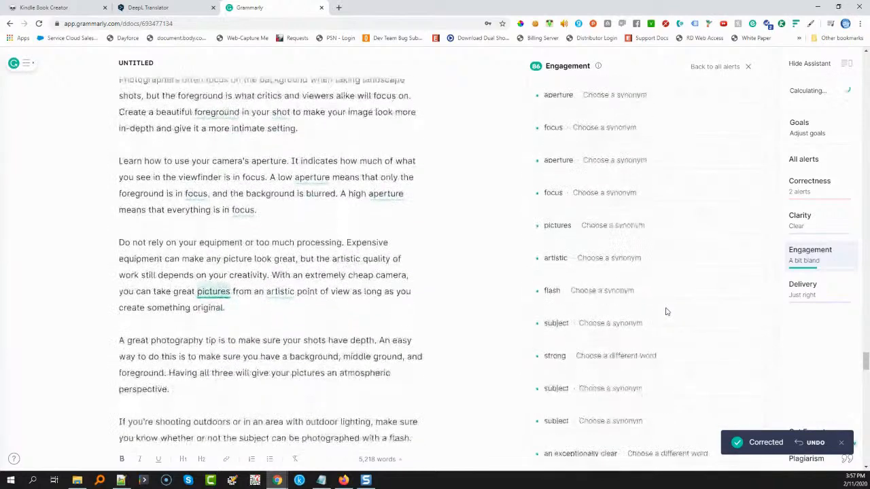
left_click(664, 266)
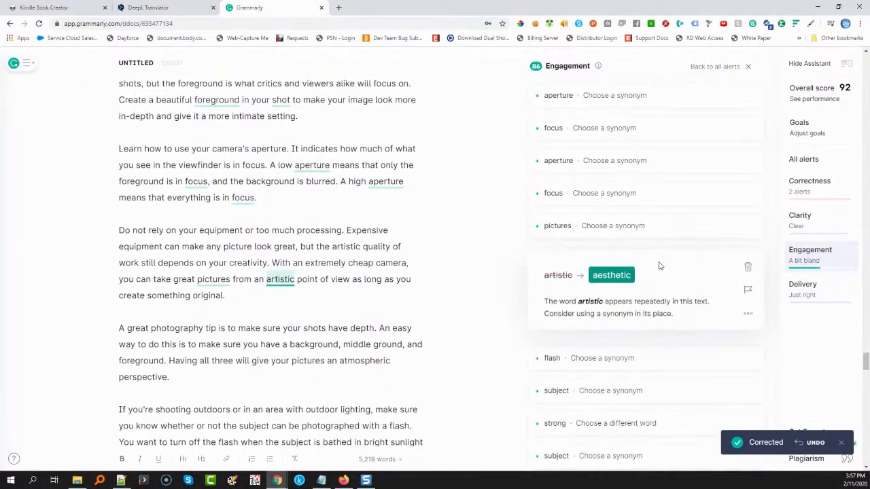
left_click(747, 267)
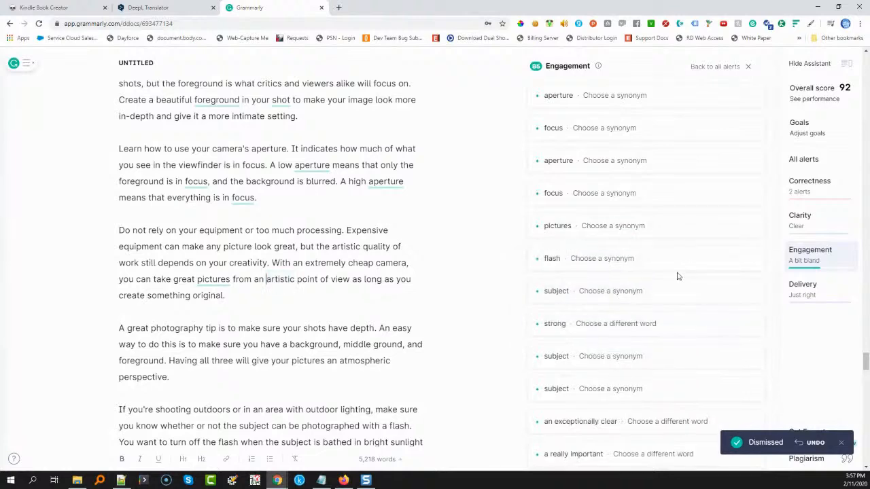
left_click(646, 324)
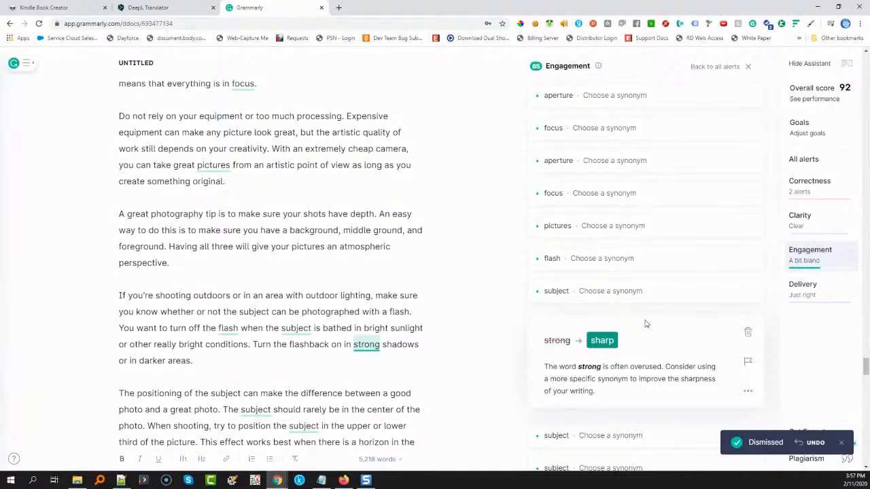
left_click(748, 332)
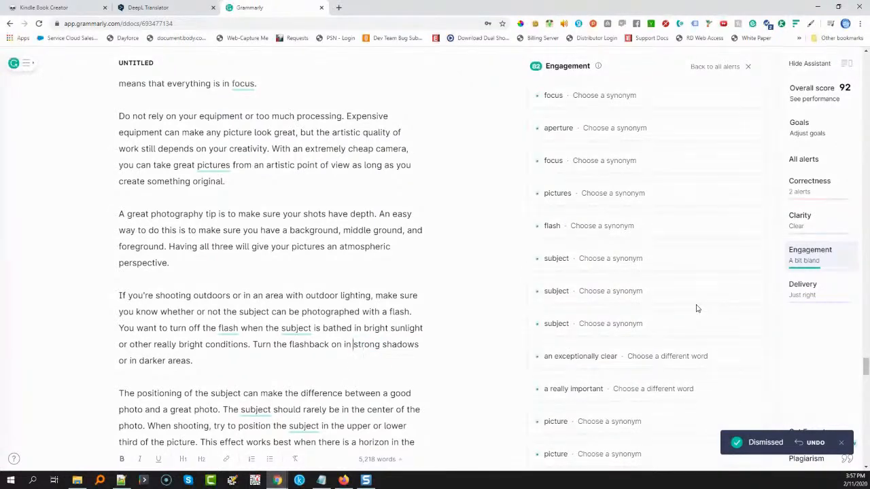
Replace "gives" with "offers" in the tip on buying a tripod
scroll(581, 323, "down", 1)
scroll(581, 323, "down", 2)
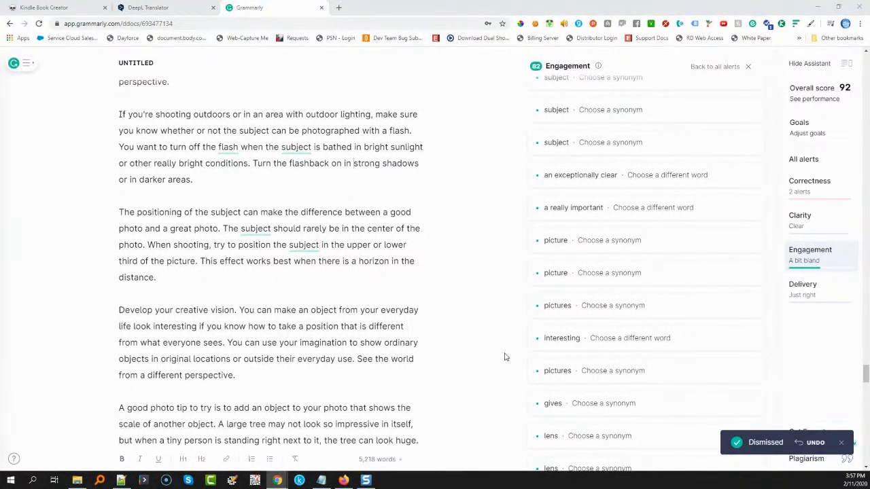
scroll(577, 367, "down", 2)
left_click(619, 264)
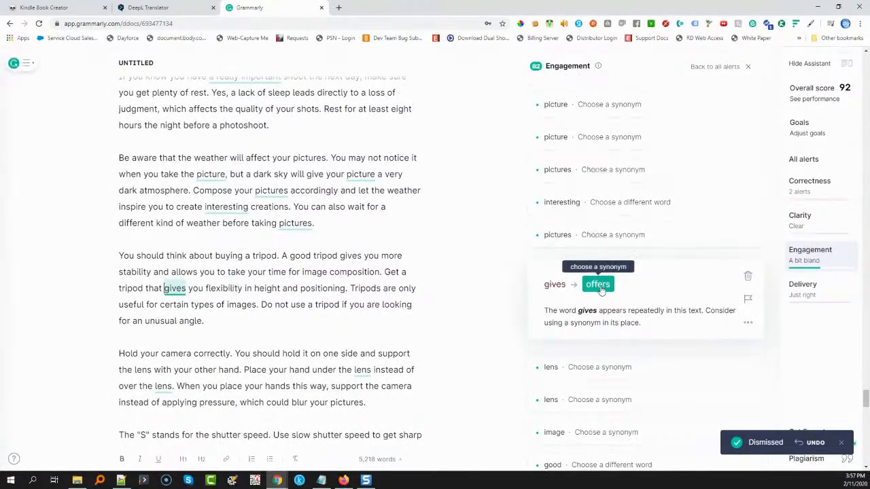
scroll(590, 182, "down", 3)
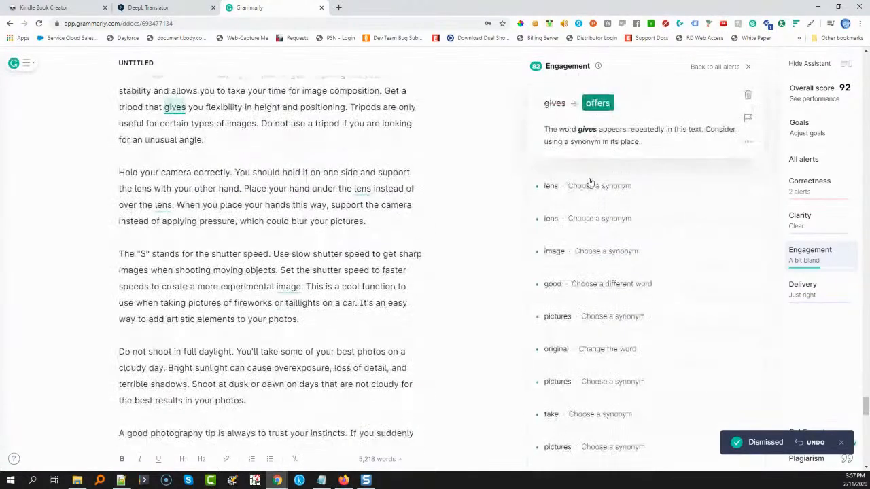
left_click(597, 105)
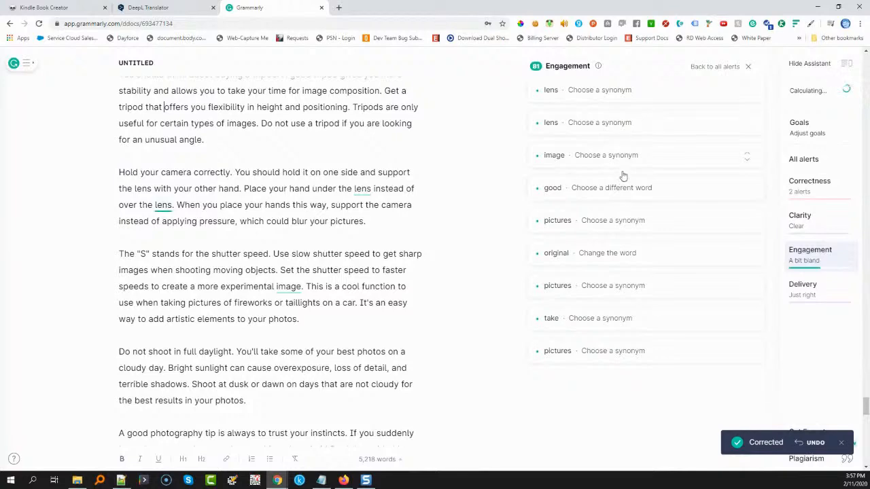
Dismiss the alerts on "good" in the perfect-object tip and "original" in the tip on looking all around
left_click(627, 194)
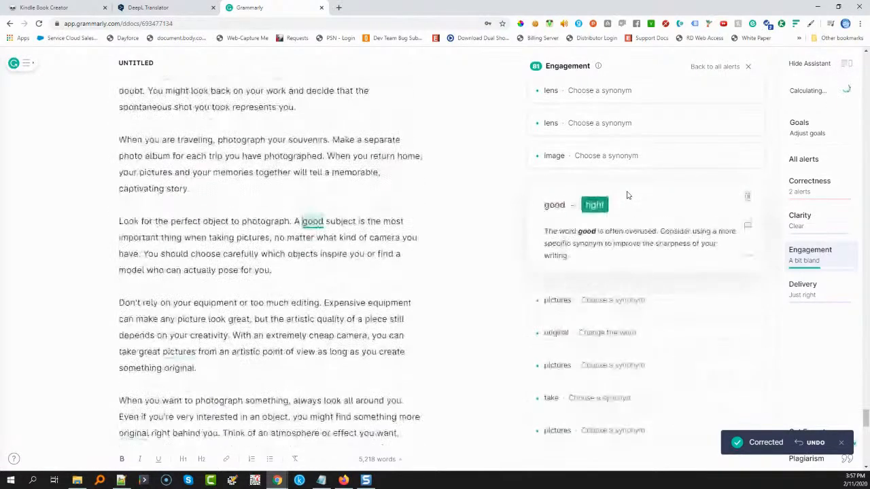
left_click(748, 197)
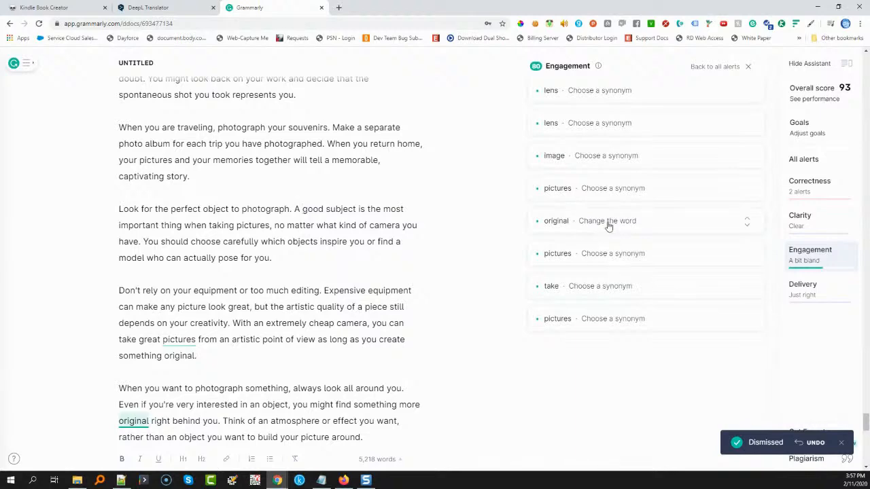
left_click(607, 224)
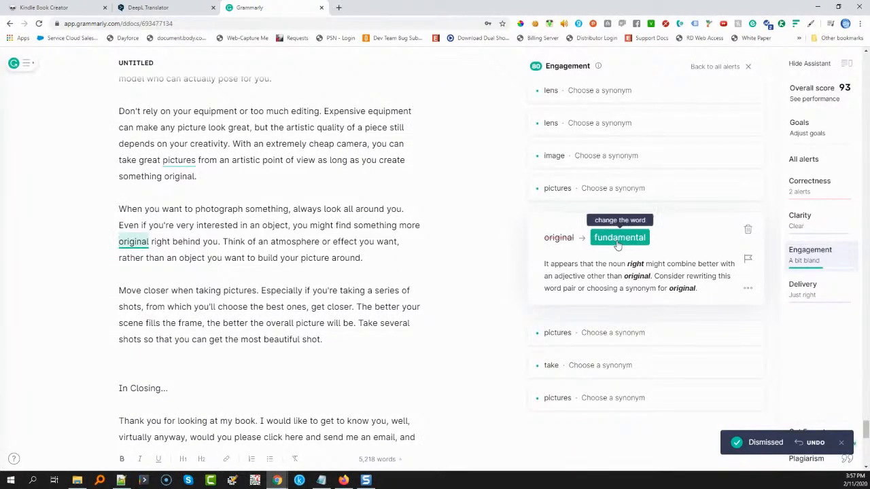
left_click(747, 229)
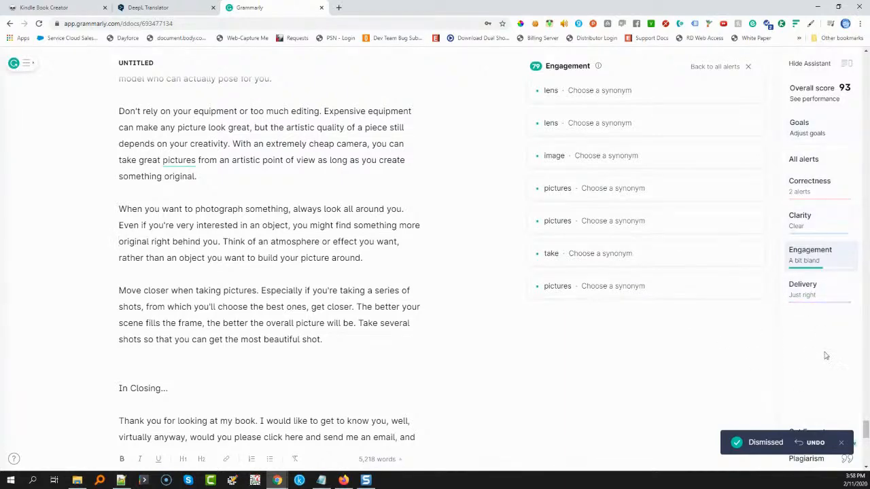
Accept the correctness suggestions "focal" for "focus" in the autofocus tip and "the right" for "a right" in the lens tip
left_click(815, 189)
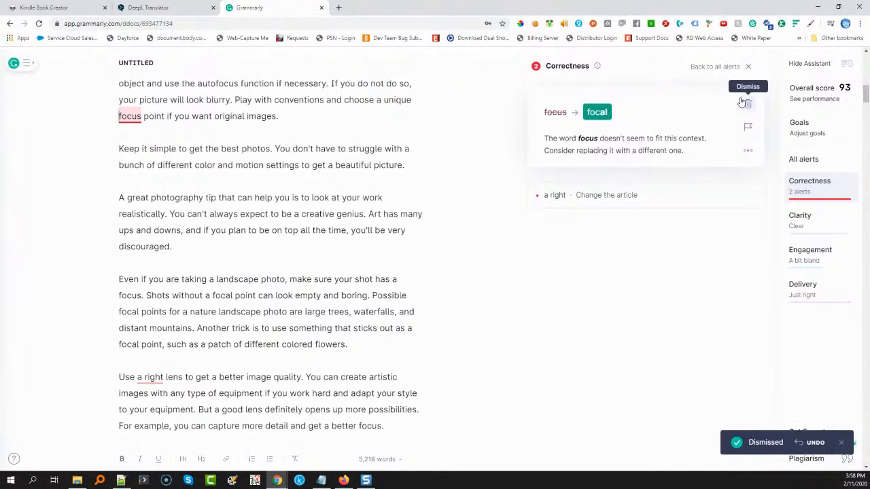
left_click(596, 112)
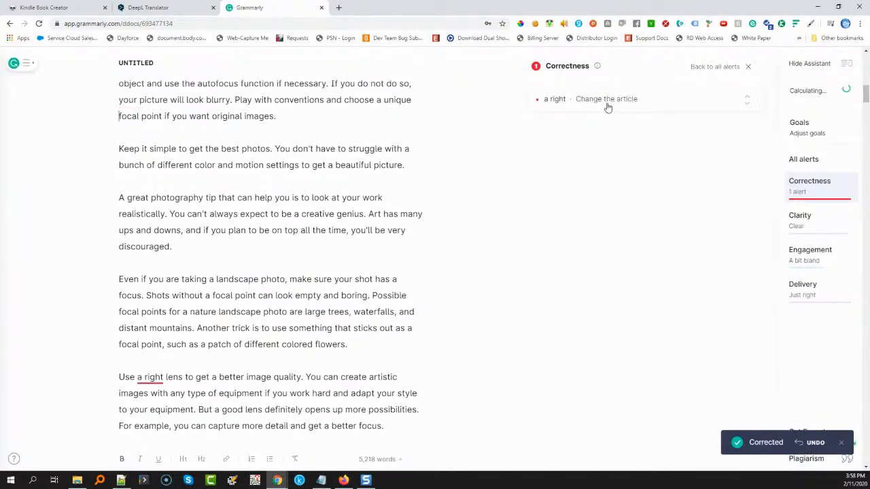
left_click(607, 107)
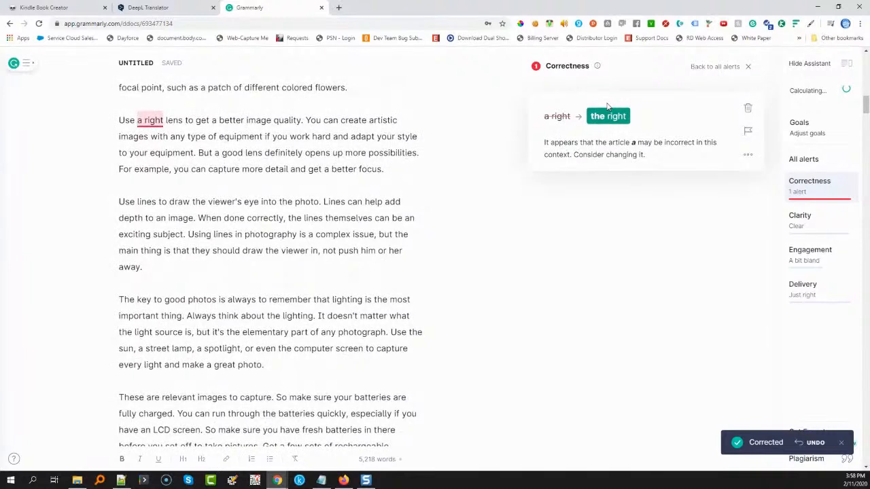
left_click(605, 116)
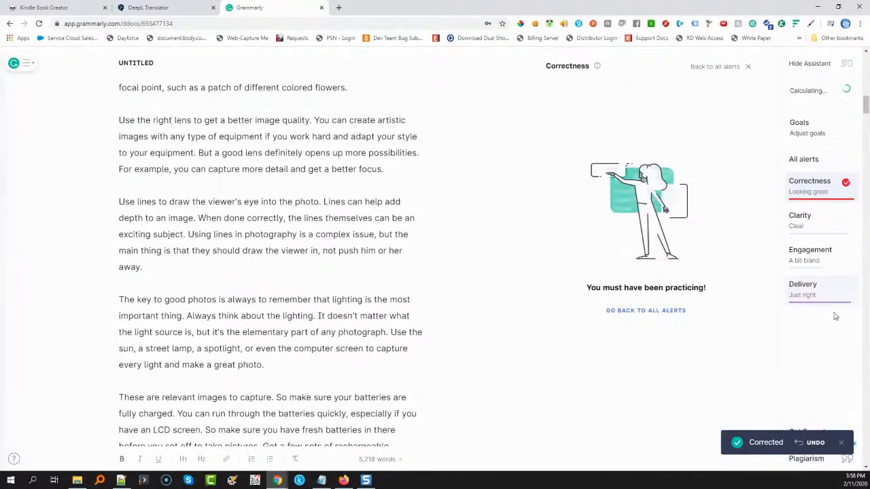
left_click(843, 443)
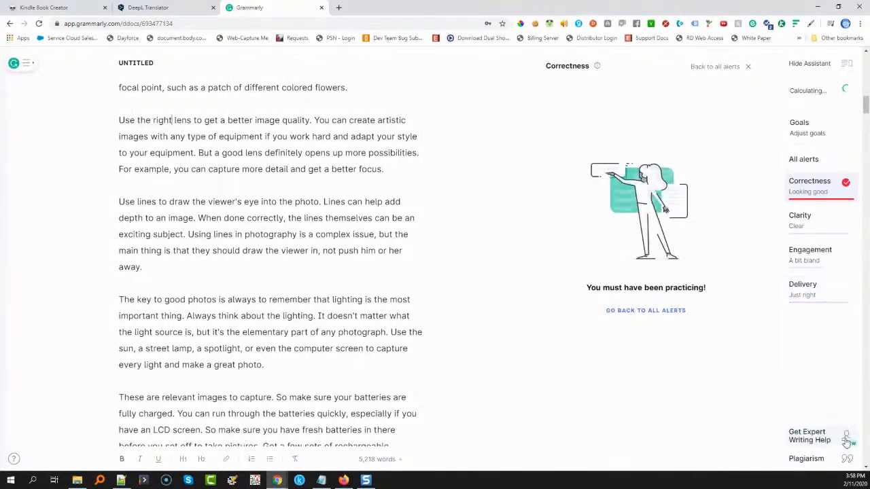
Run the plagiarism check and dismiss the matches from thebookdesigner.com, reddit.com and amazon.co.uk
left_click(806, 460)
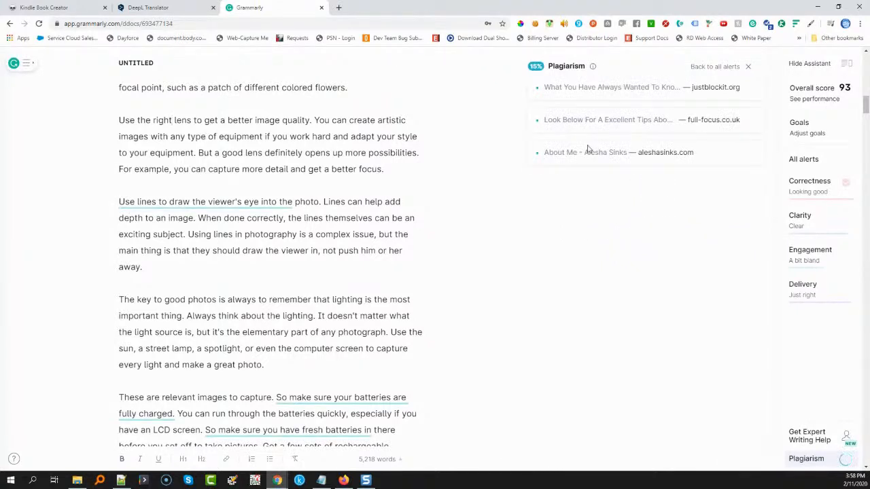
scroll(353, 245, "up", 15)
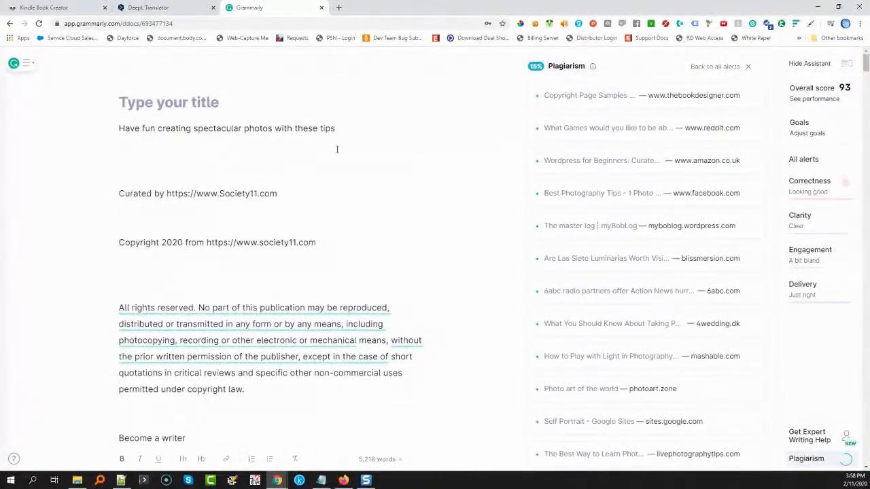
left_click(611, 99)
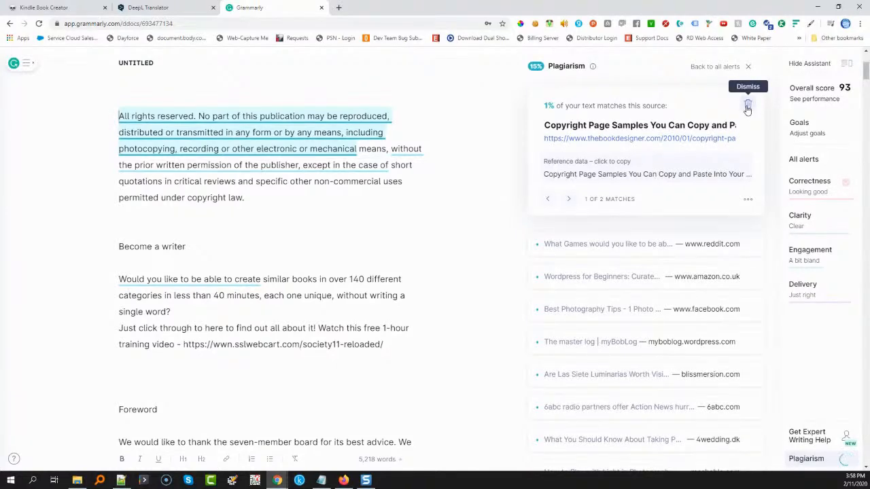
left_click(747, 108)
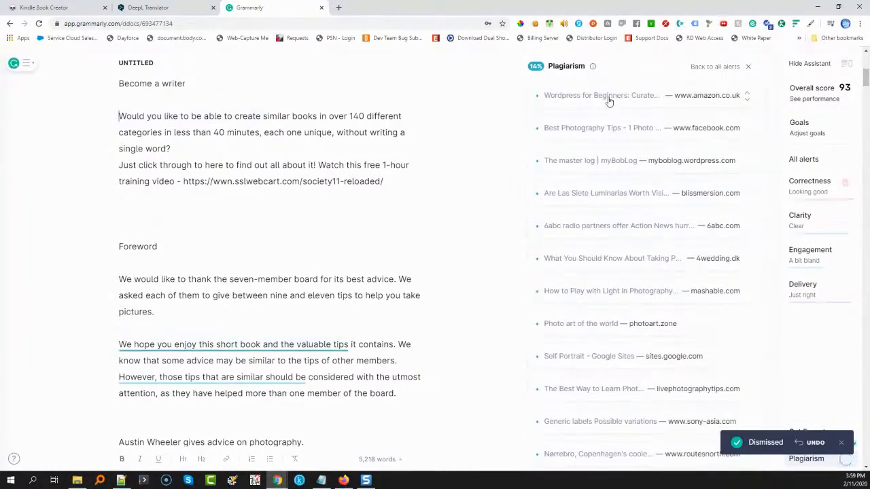
left_click(607, 96)
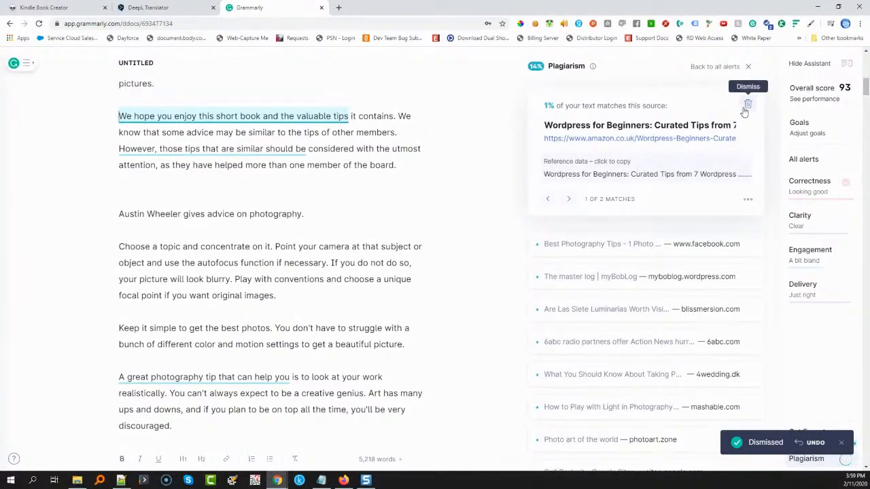
left_click(747, 105)
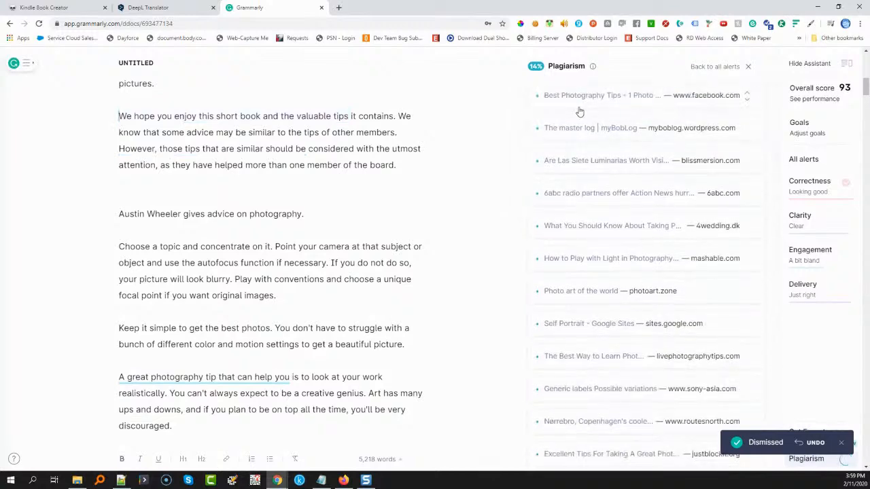
Review the first five passages matching the Facebook "Best Photography Tips" source, and dismiss that source and the myBobLog match
left_click(574, 96)
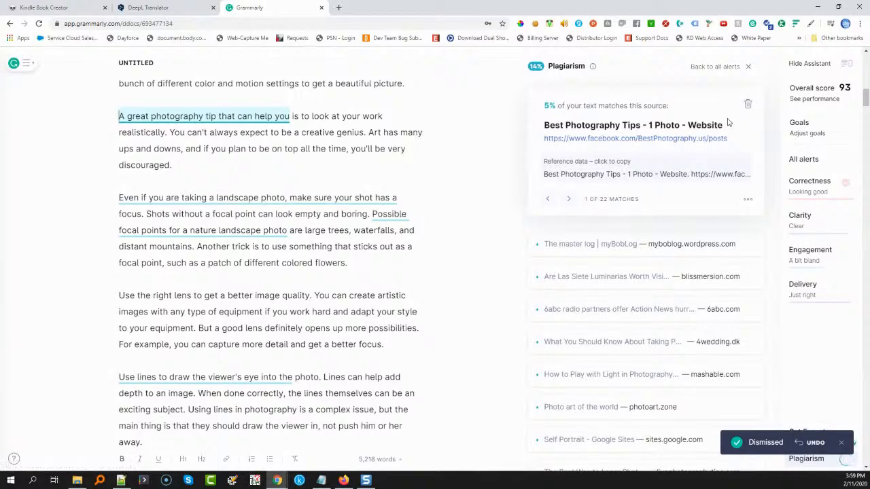
left_click(567, 200)
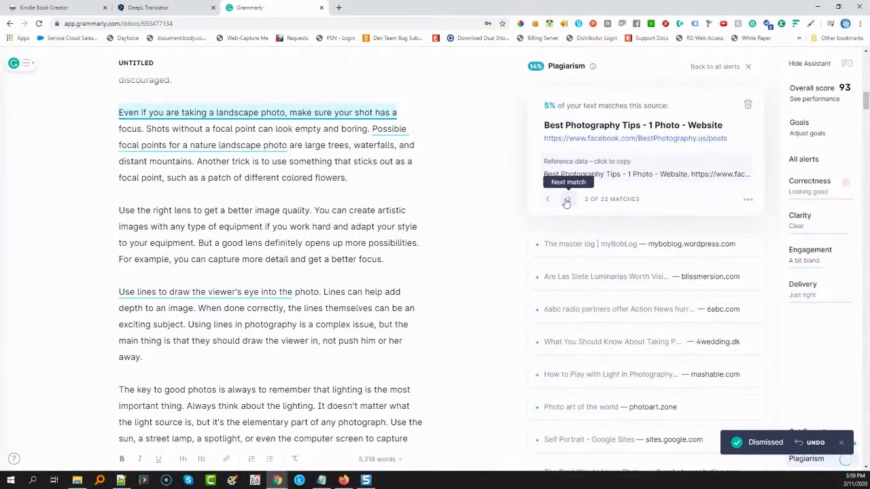
left_click(566, 201)
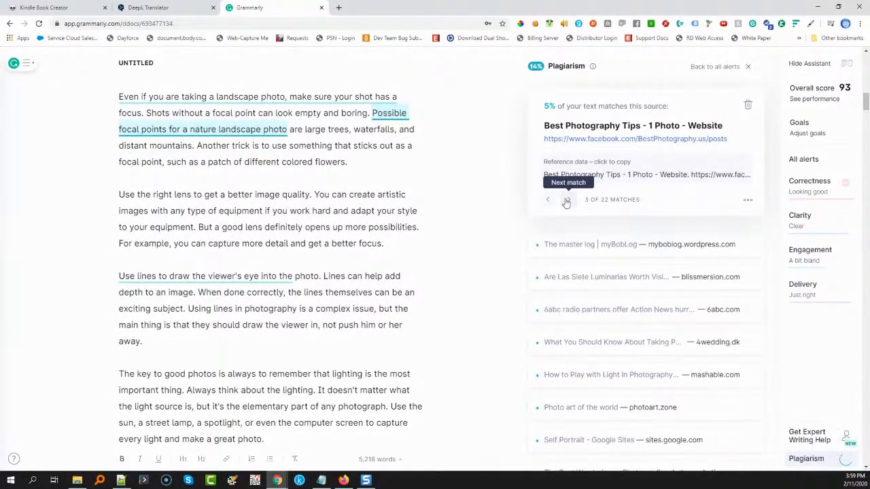
left_click(566, 201)
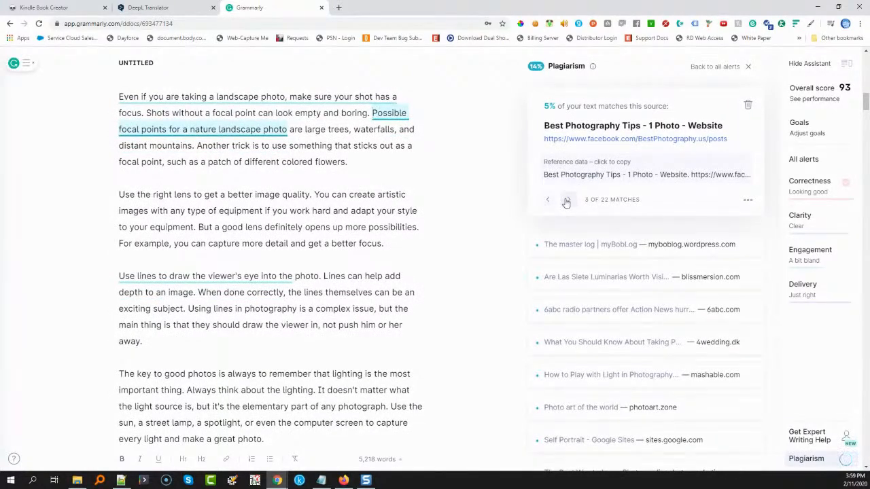
left_click(566, 201)
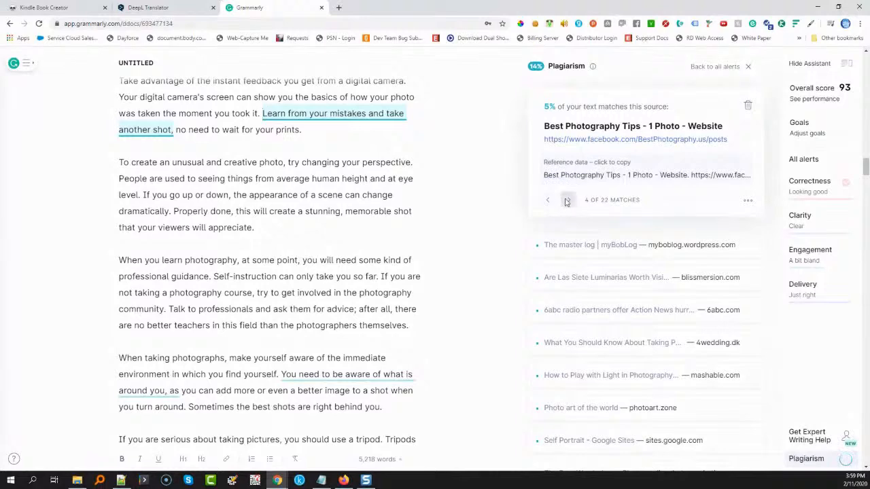
left_click(567, 201)
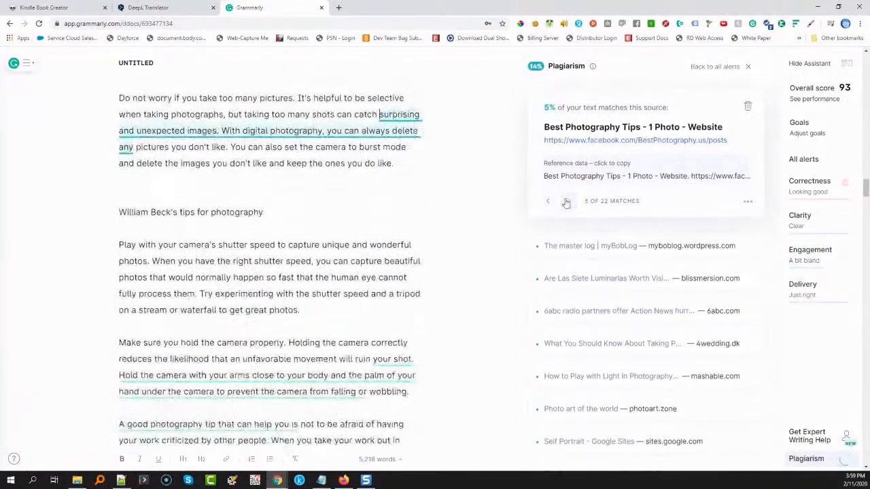
left_click(745, 109)
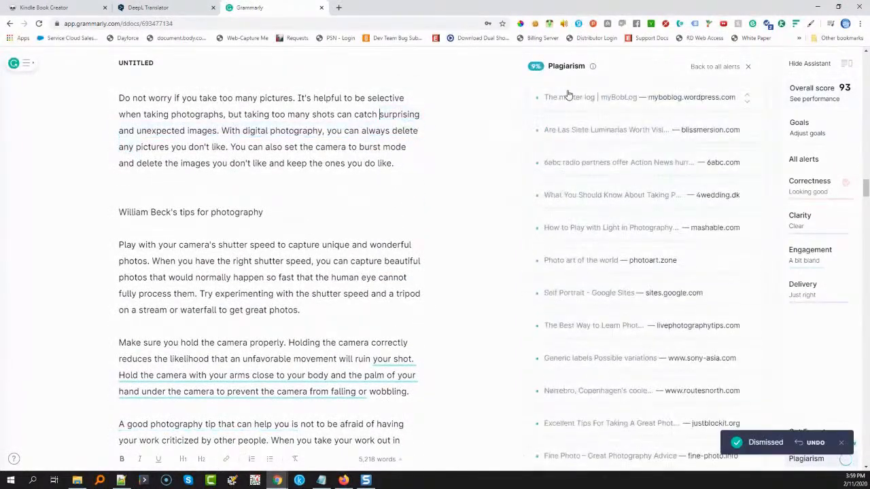
left_click(551, 108)
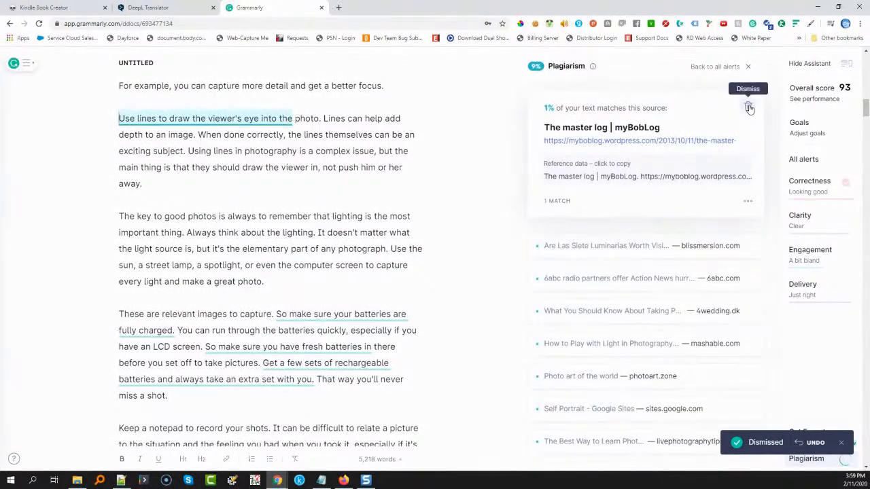
left_click(748, 107)
Reword the sentence matching blissmersion.com in the batteries tip by changing "So make sure" to "Ensure"
left_click(538, 111)
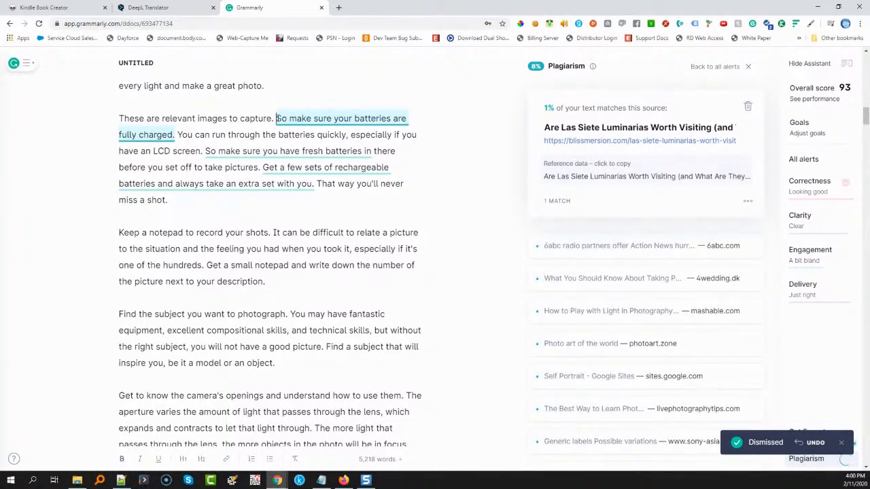
left_click_drag(276, 118, 315, 119)
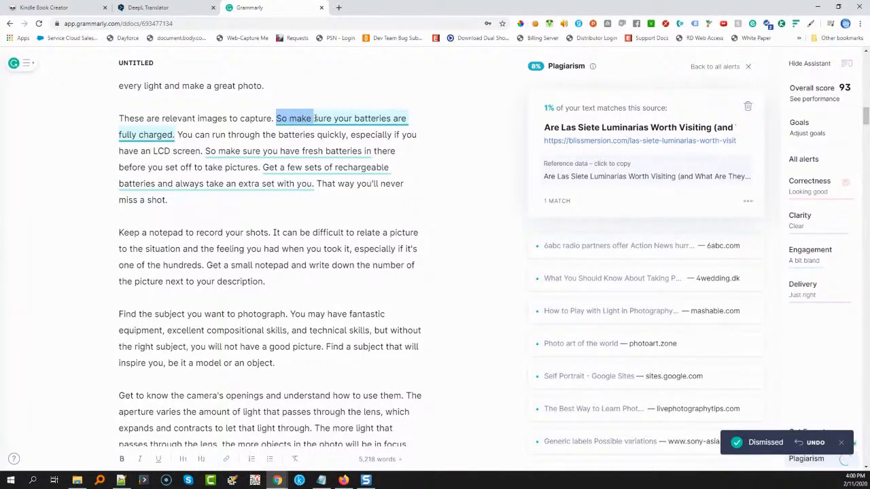
type("En")
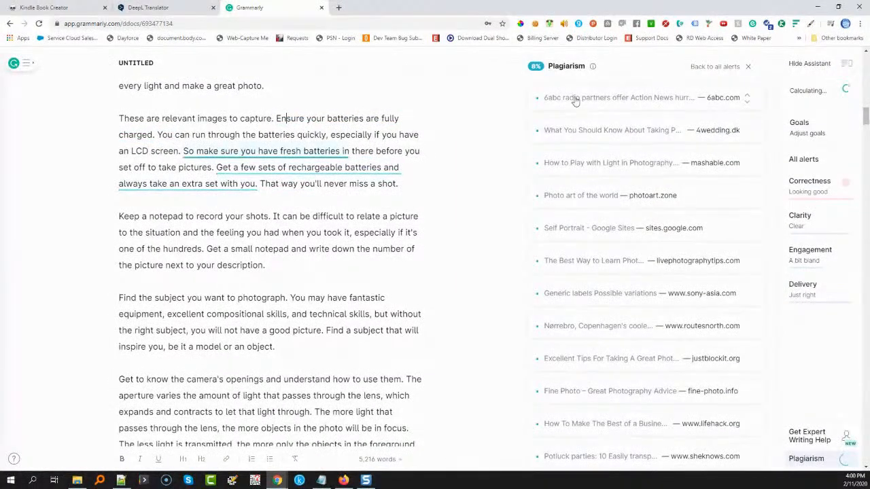
Dismiss the 6abc.com plagiarism match on fresh batteries and open the 4wedding.dk match on rechargeable batteries
left_click(575, 99)
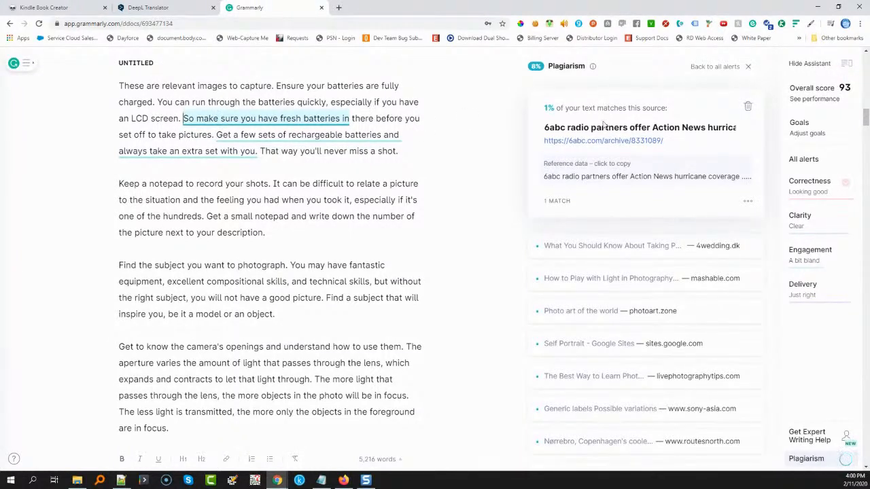
left_click(748, 106)
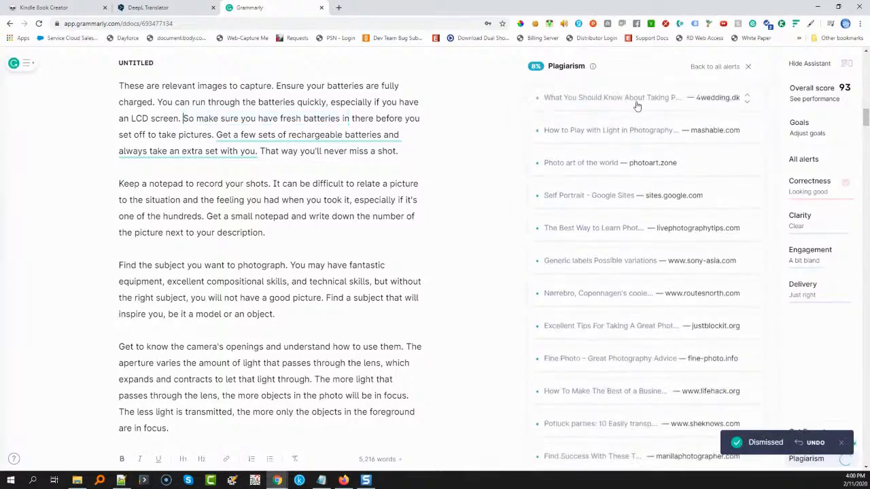
left_click(583, 97)
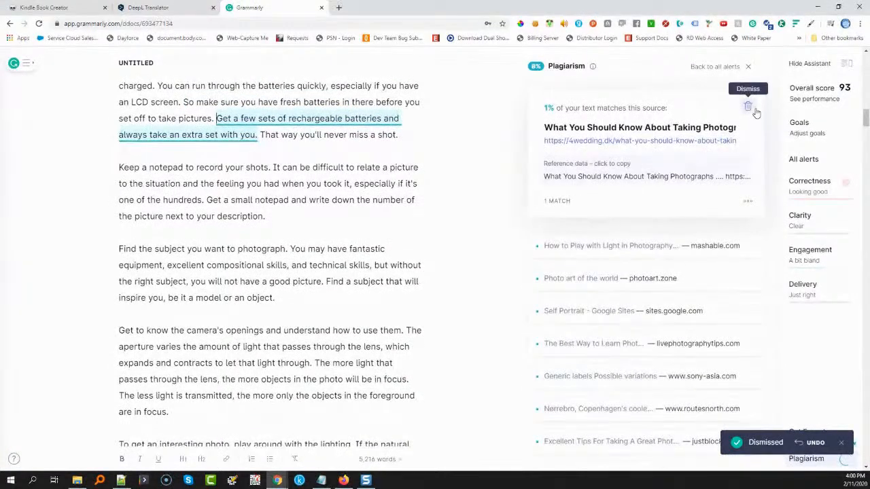
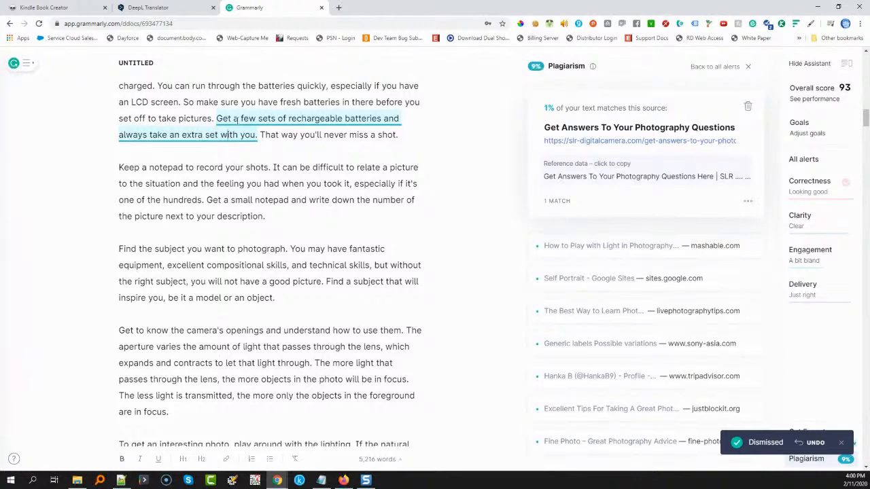
Reword the rechargeable batteries sentence by changing "Get a few" to "Always take a few" and deleting "and always take an extra set"
left_click_drag(217, 118, 242, 119)
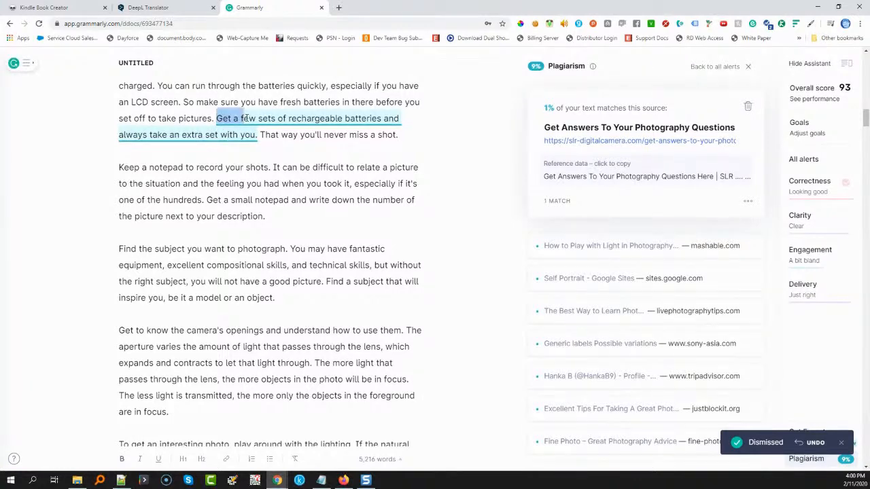
type("Always ")
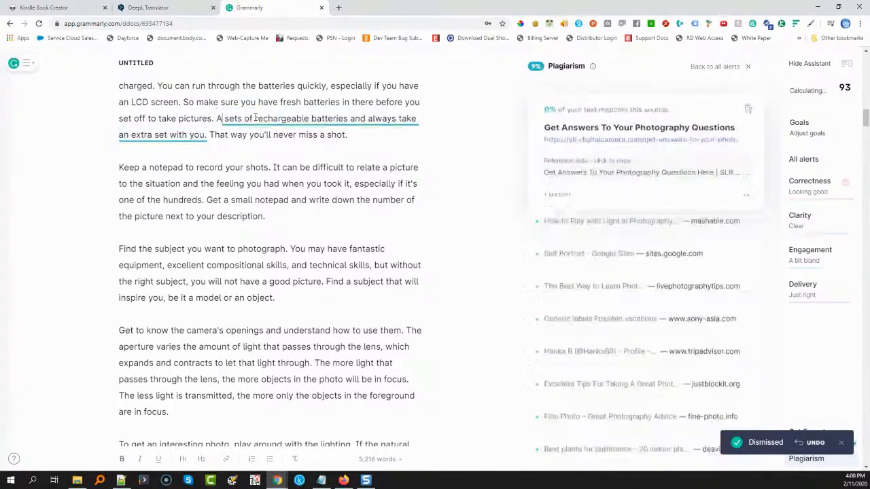
type("take ")
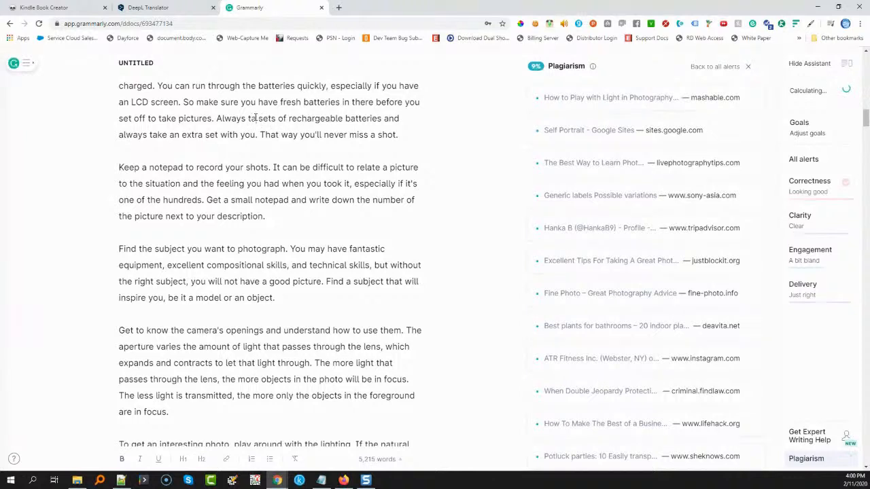
type("a few")
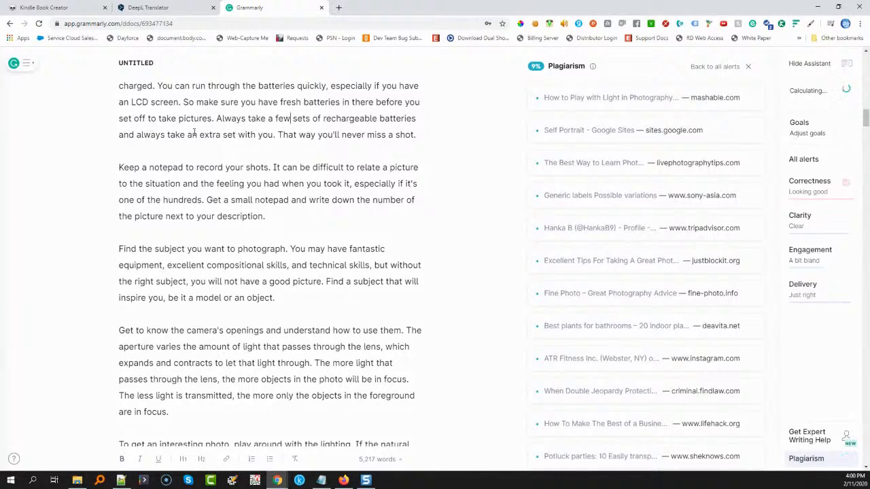
left_click_drag(120, 136, 229, 131)
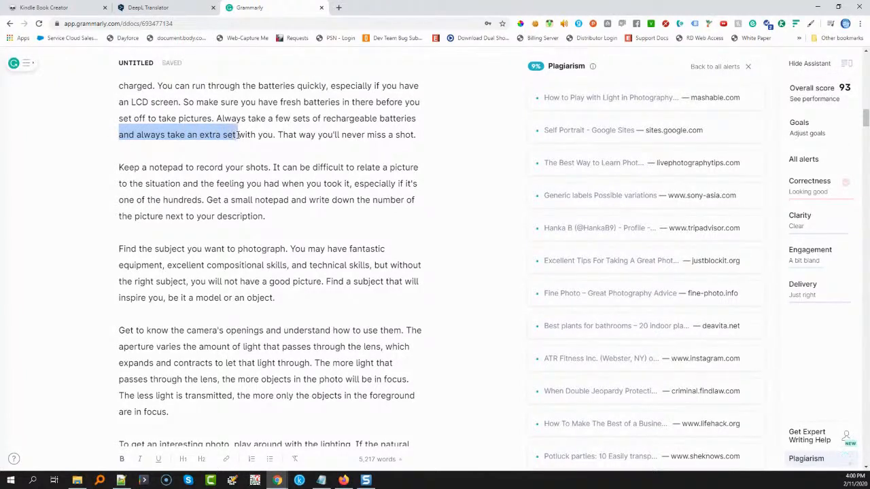
key("BackSpace")
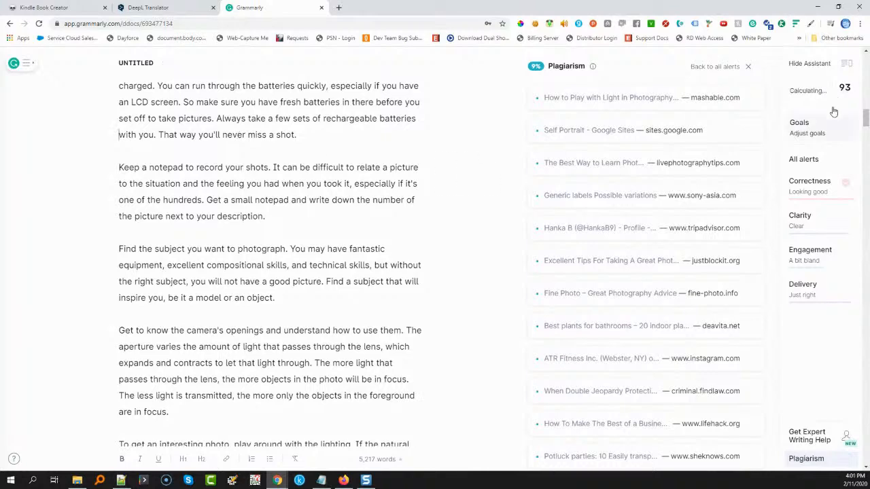
Dismiss the plagiarism matches from mashable.com, photoart.zone and sites.google.com
left_click(613, 99)
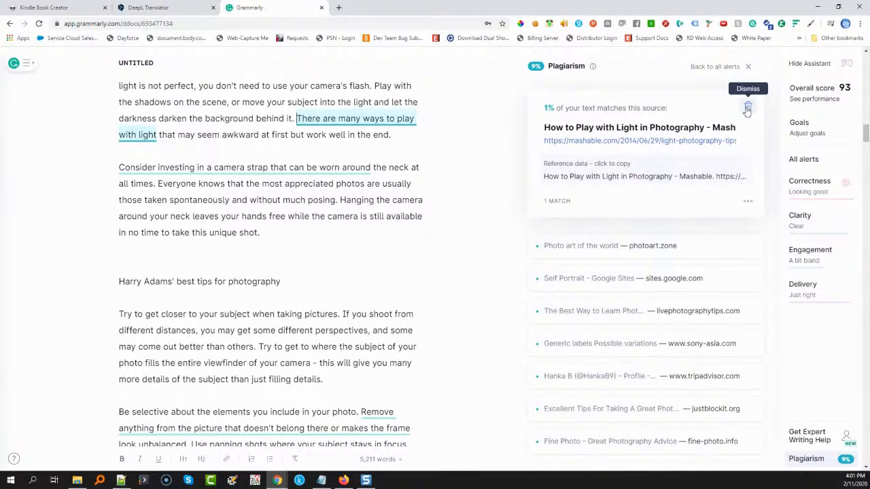
left_click(747, 107)
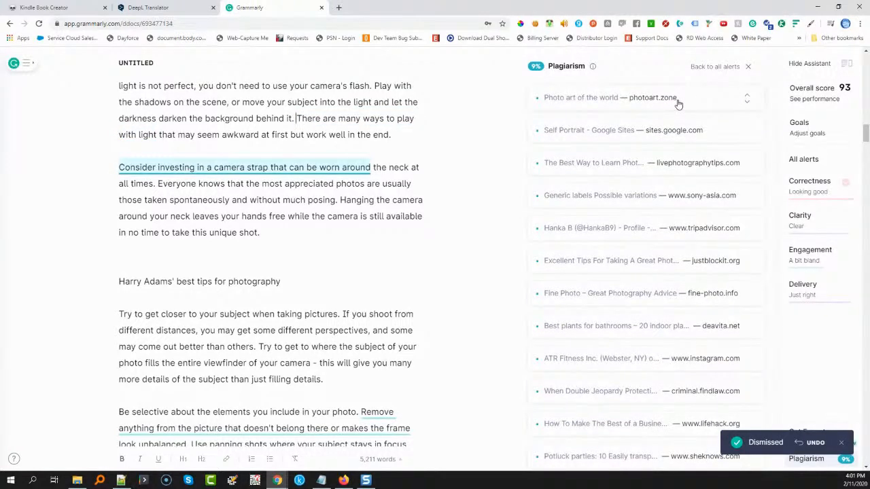
left_click(744, 102)
left_click(747, 107)
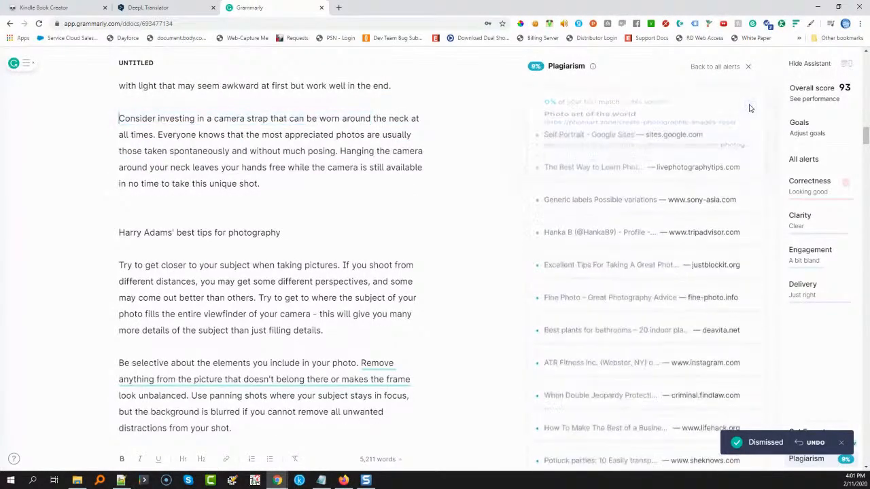
left_click(683, 109)
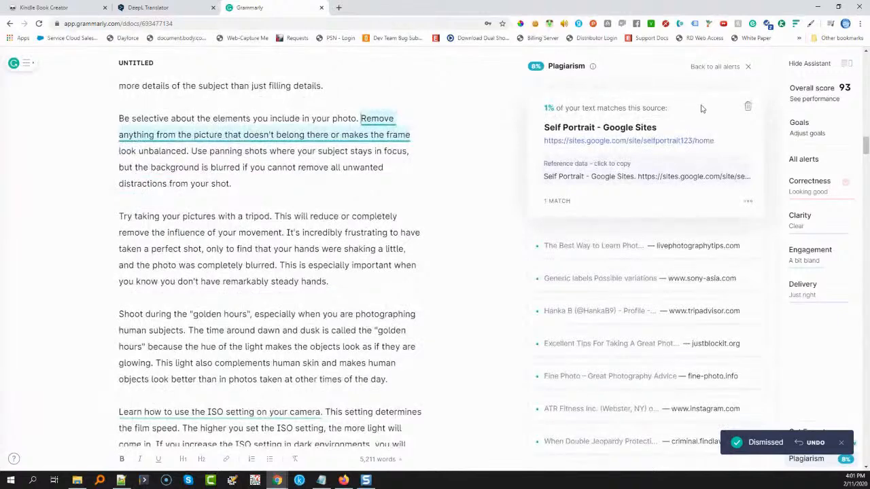
left_click(749, 107)
Dismiss the plagiarism matches from livephotographytips.com, sony-asia.com and tripadvisor.com
left_click(641, 111)
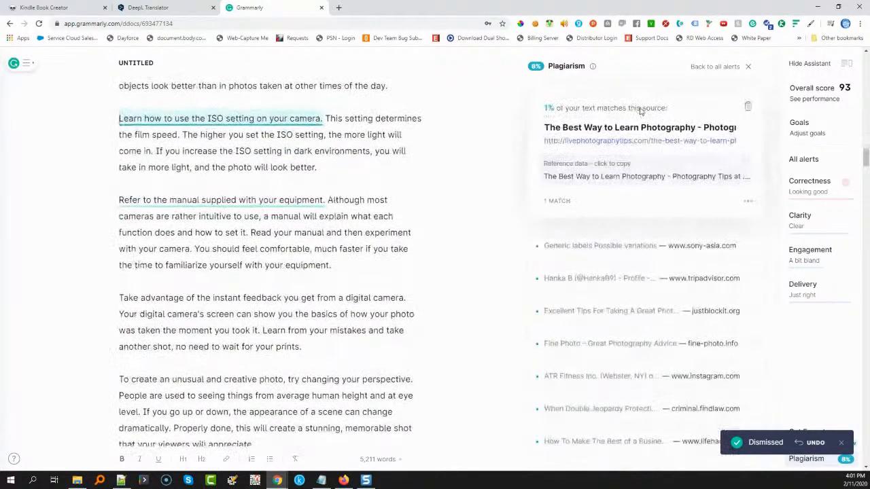
left_click(749, 107)
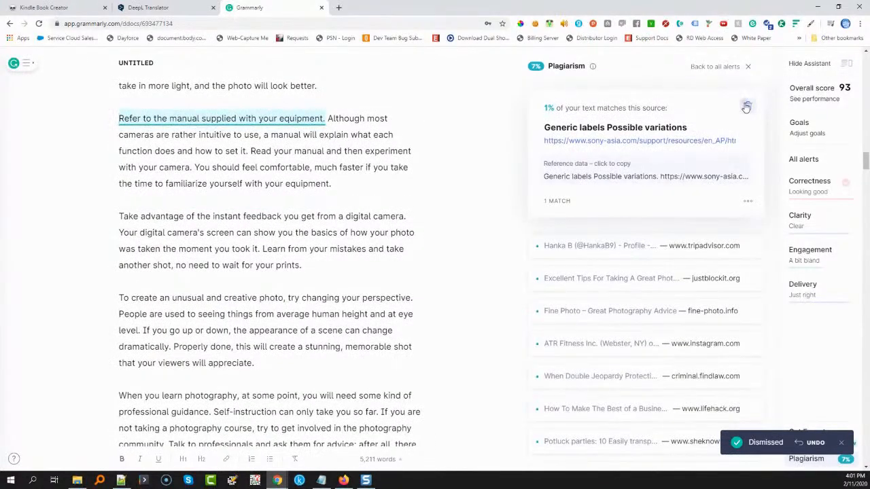
left_click(747, 107)
left_click(562, 110)
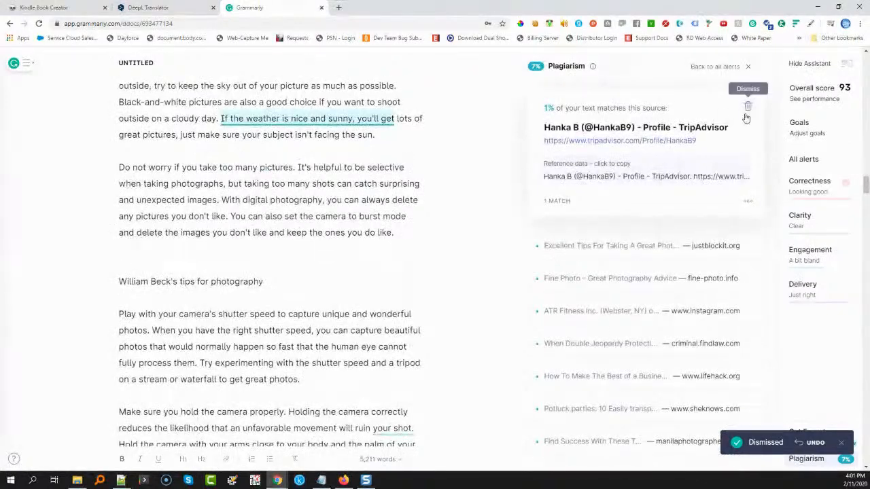
left_click(745, 111)
Review and dismiss the plagiarism matches from fine-photo.info, instagram.com and justblockit.org
left_click(612, 108)
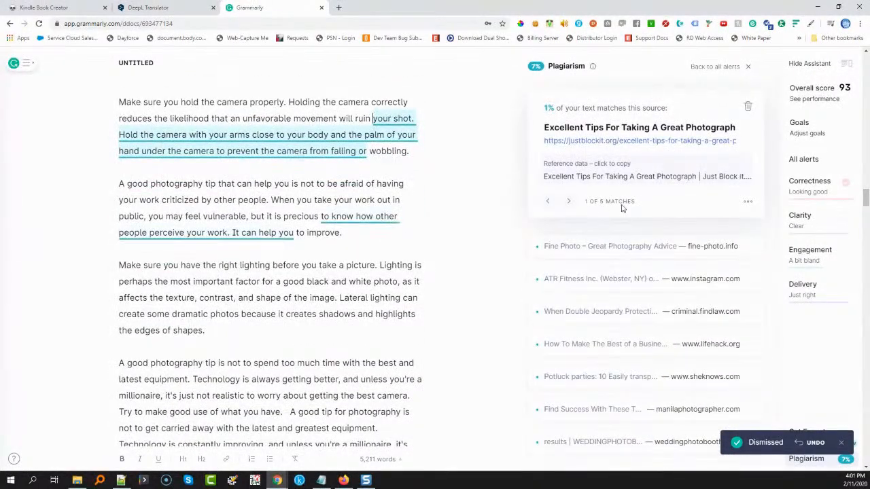
left_click(614, 256)
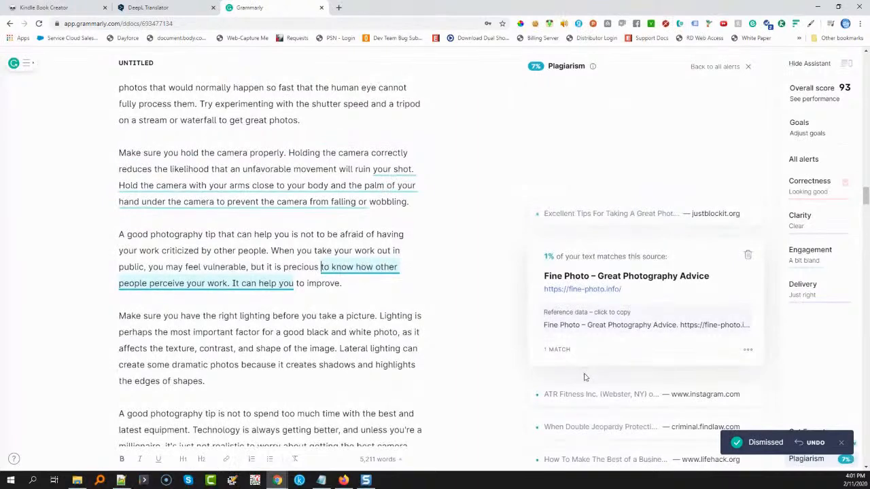
left_click(587, 393)
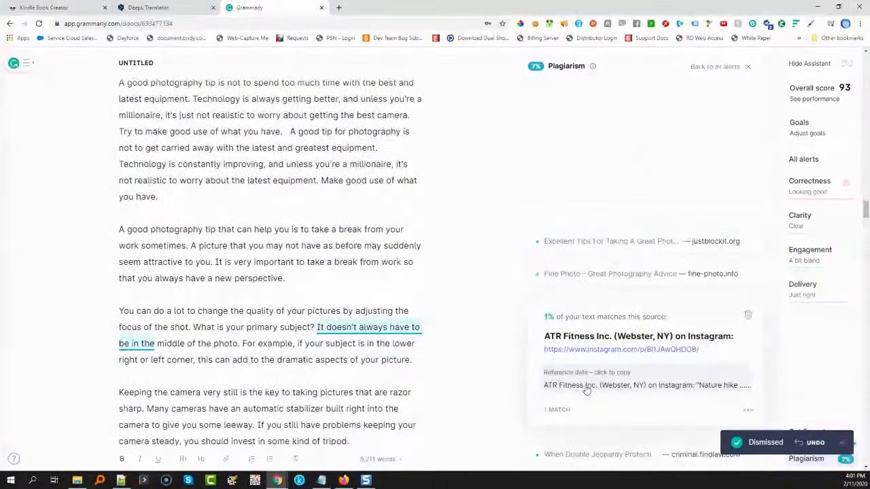
left_click(732, 275)
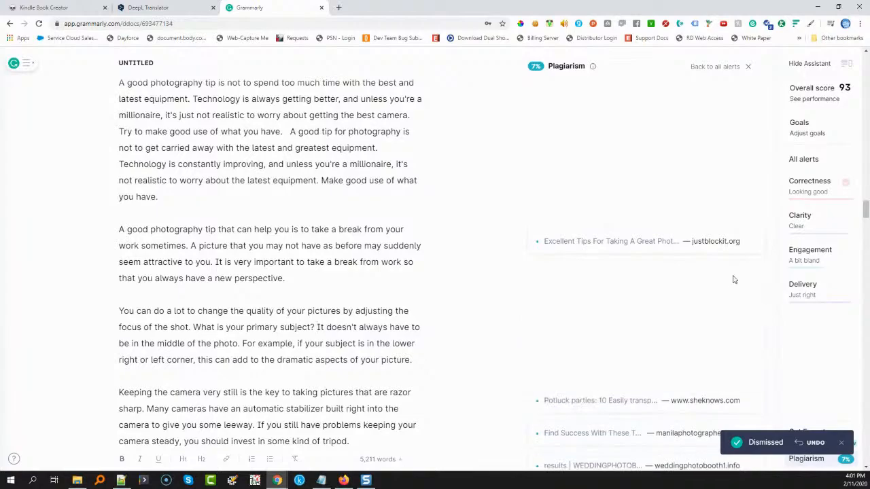
left_click(748, 284)
left_click(709, 240)
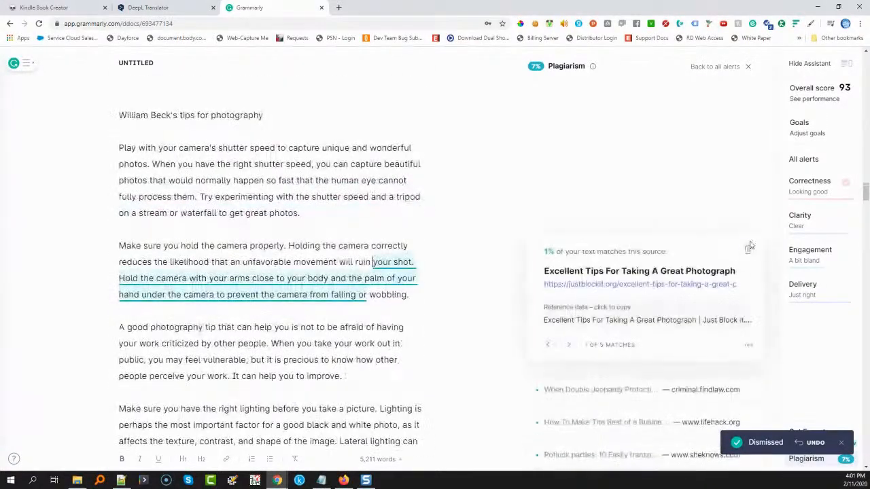
left_click(748, 250)
Dismiss the plagiarism matches from criminal.findlaw.com, lifehack.org and sheknows.com
scroll(581, 192, "up", 8)
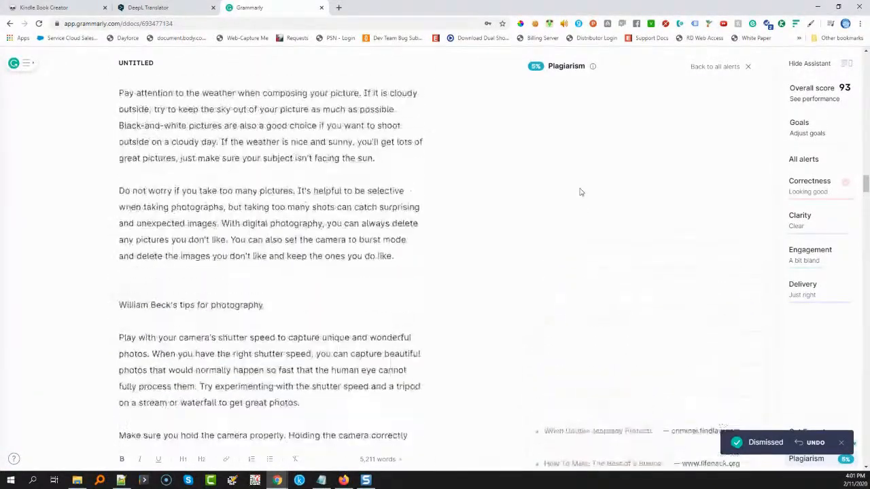
scroll(581, 192, "down", 8)
left_click(579, 160)
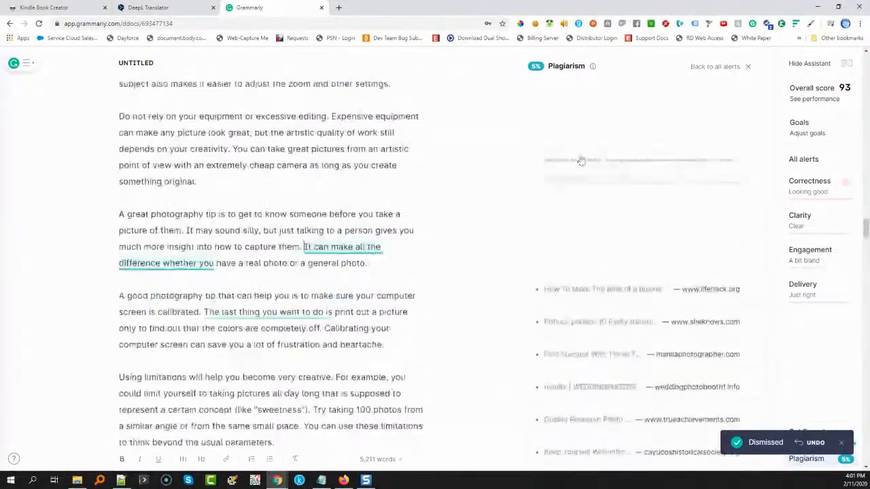
left_click(748, 163)
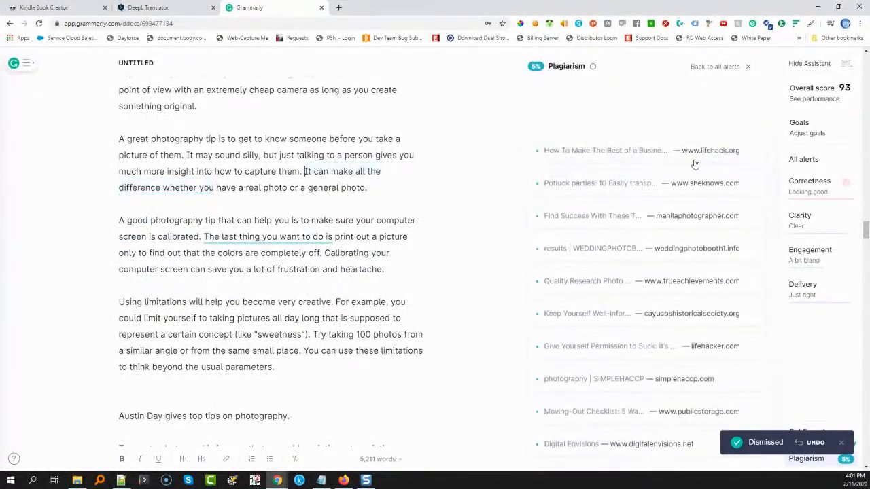
left_click(687, 163)
left_click(752, 164)
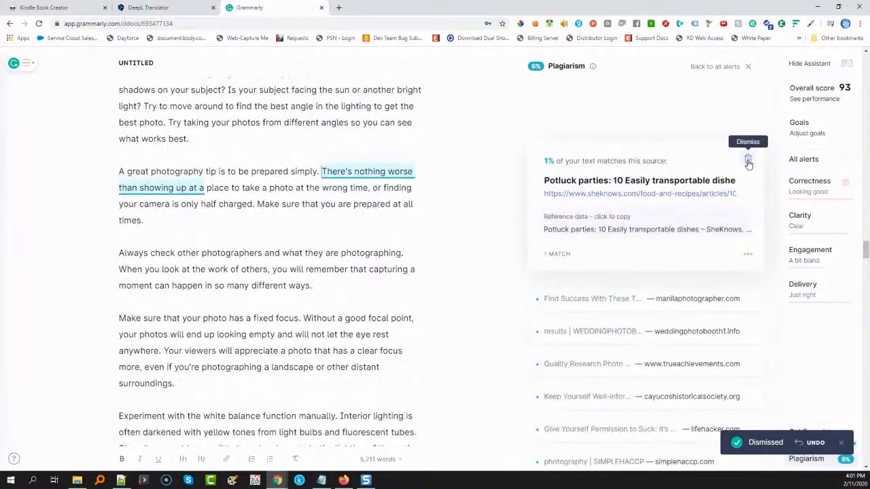
left_click(748, 161)
Dismiss the plagiarism matches from manilaphotographer.com, weddingphotobooth1.info and trueachievements.com
left_click(620, 155)
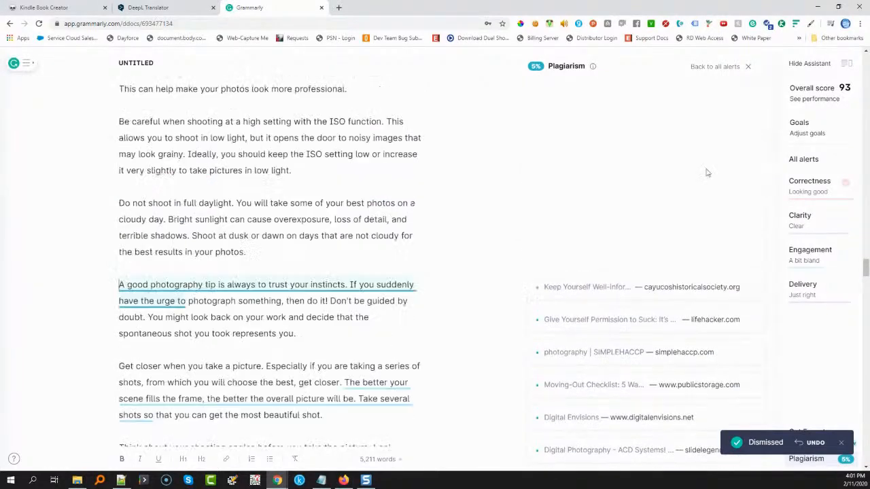
left_click(747, 160)
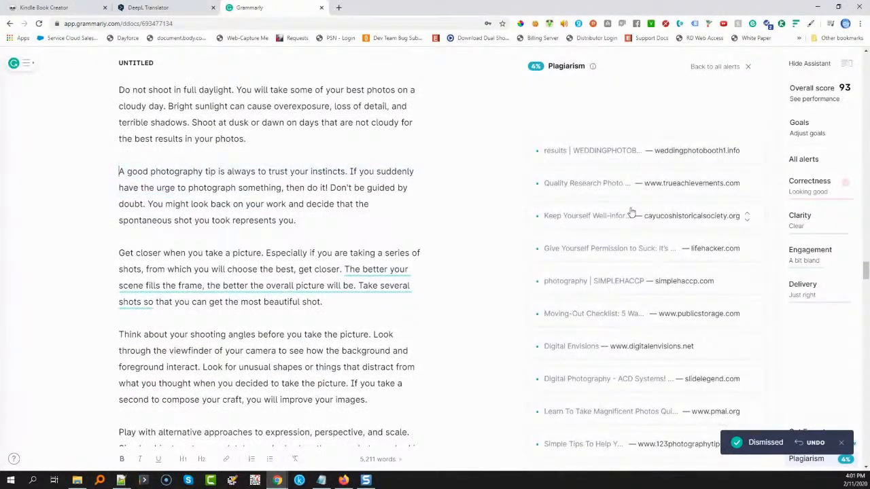
left_click(616, 150)
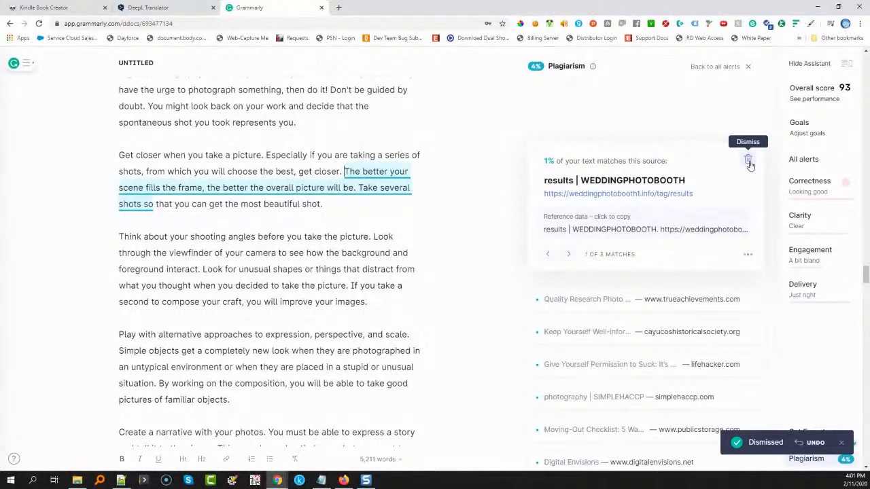
left_click(748, 162)
left_click(669, 160)
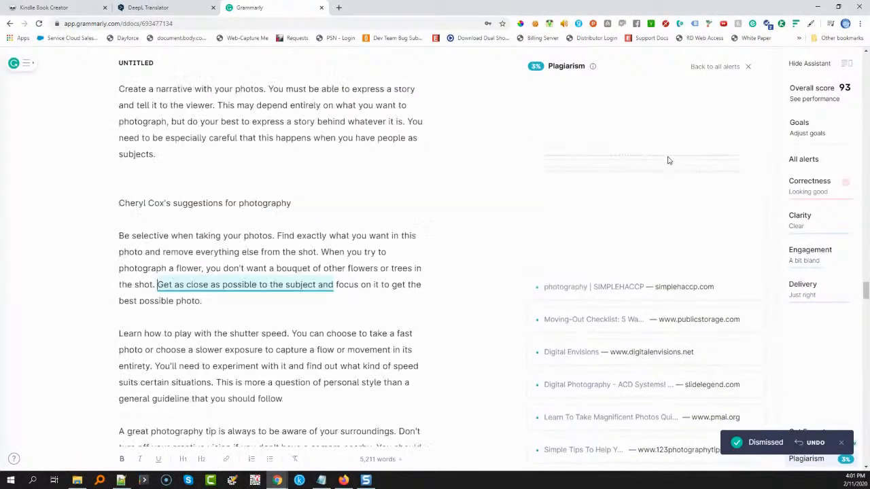
left_click(748, 162)
Dismiss the plagiarism matches from cayucoshistoricalsociety.org and lifehacker.com, and the simplehaccp.com "photography" match on negative space
left_click(590, 153)
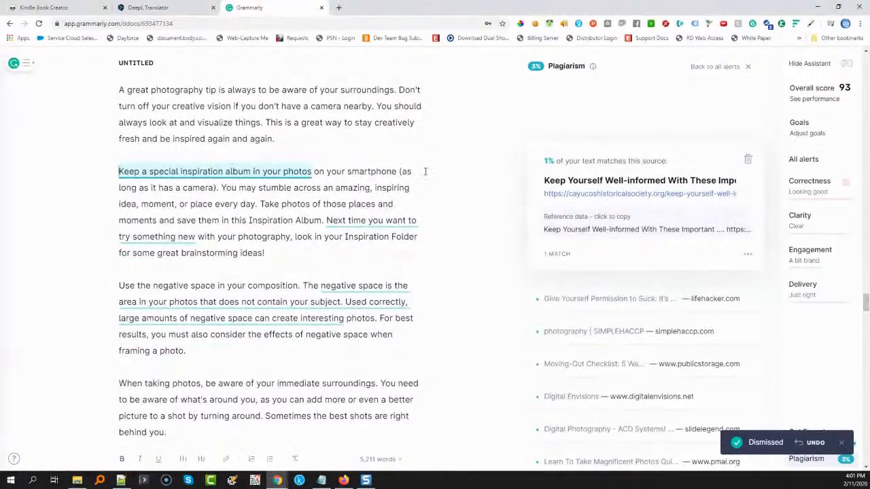
left_click(747, 160)
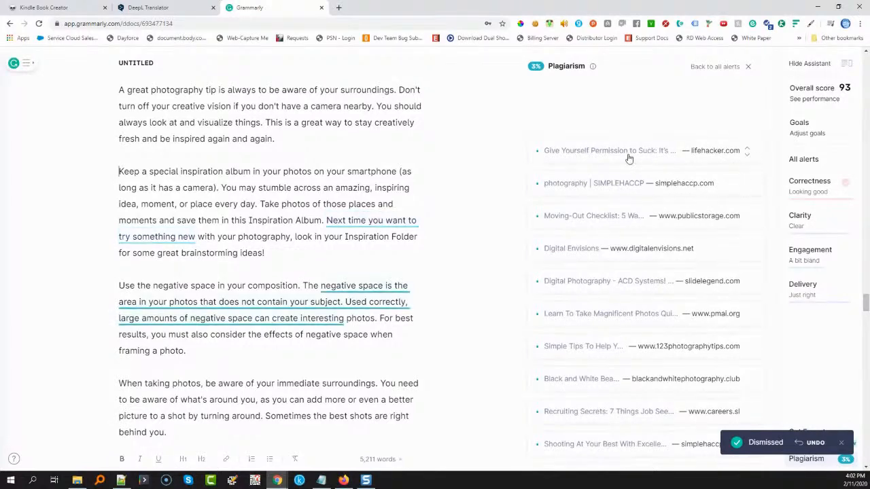
left_click(714, 150)
left_click(750, 161)
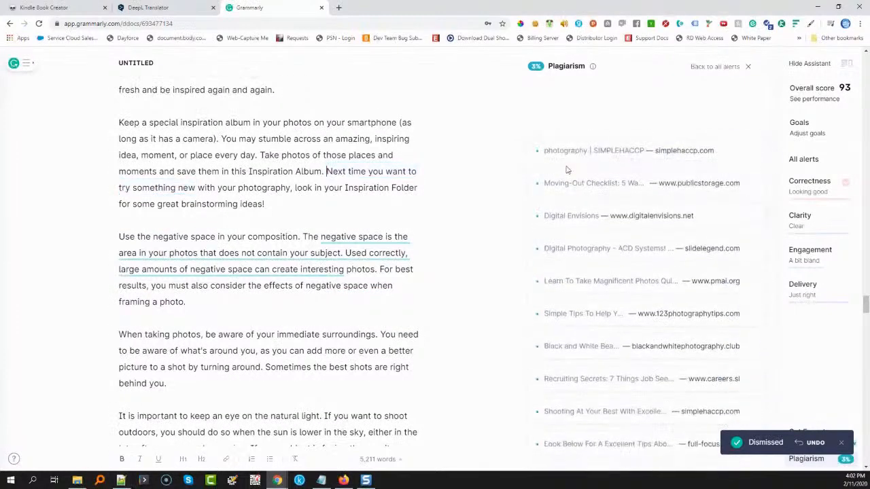
left_click(565, 150)
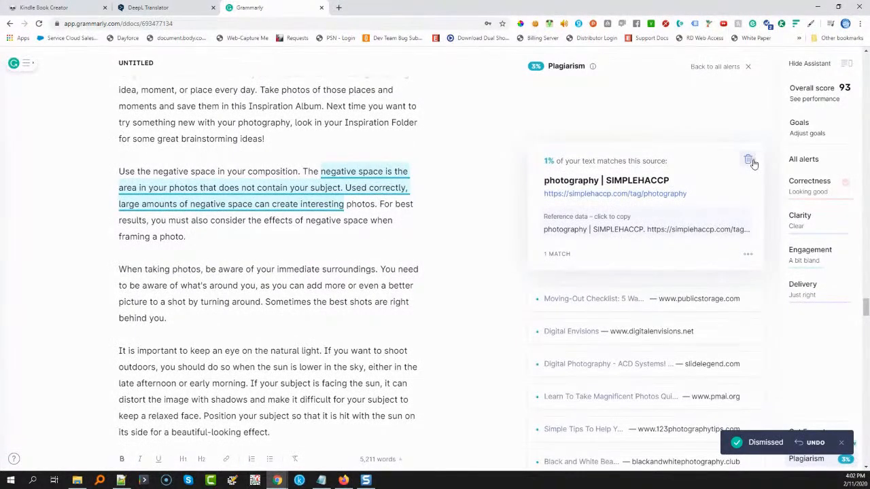
left_click(747, 160)
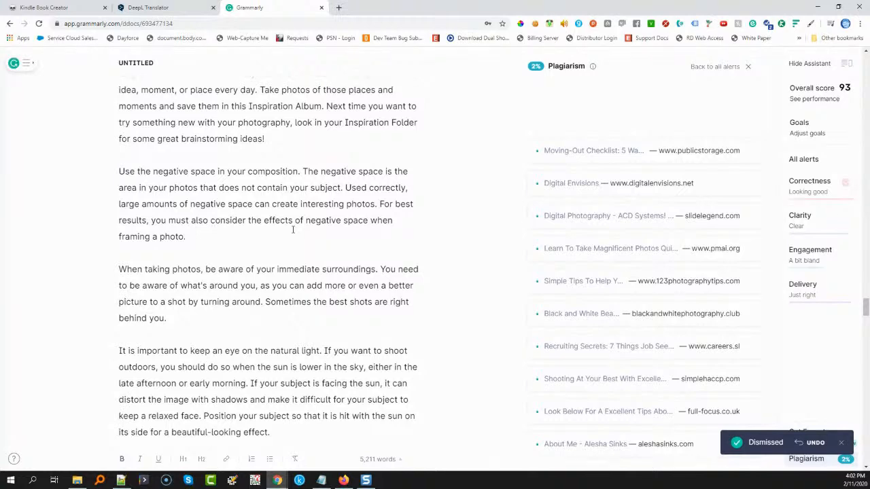
Select the entire corrected book text and open a blank Google Docs document from docs.google.com in a new browser tab
key("ctrl+a")
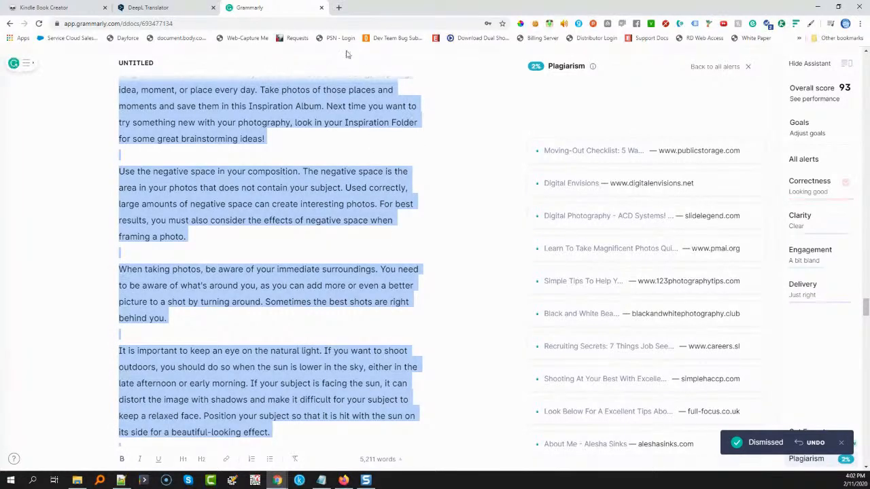
left_click(339, 7)
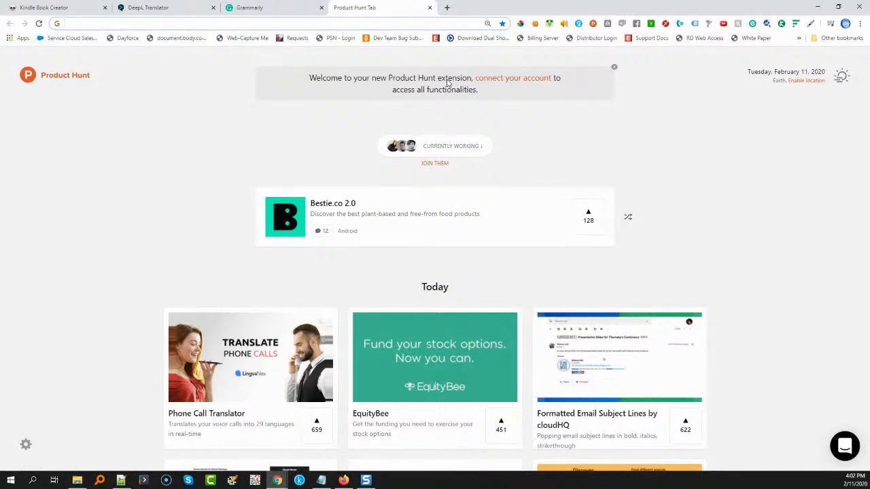
type("docs.go")
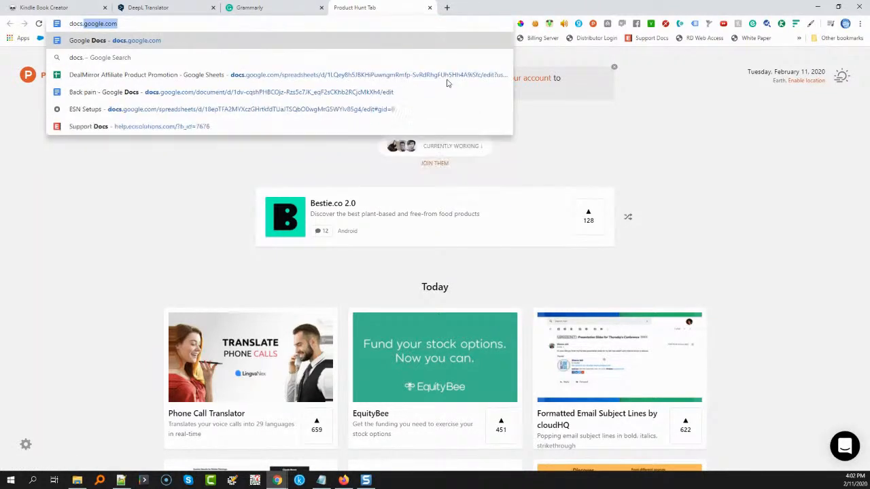
type("ogle.com")
key("Return")
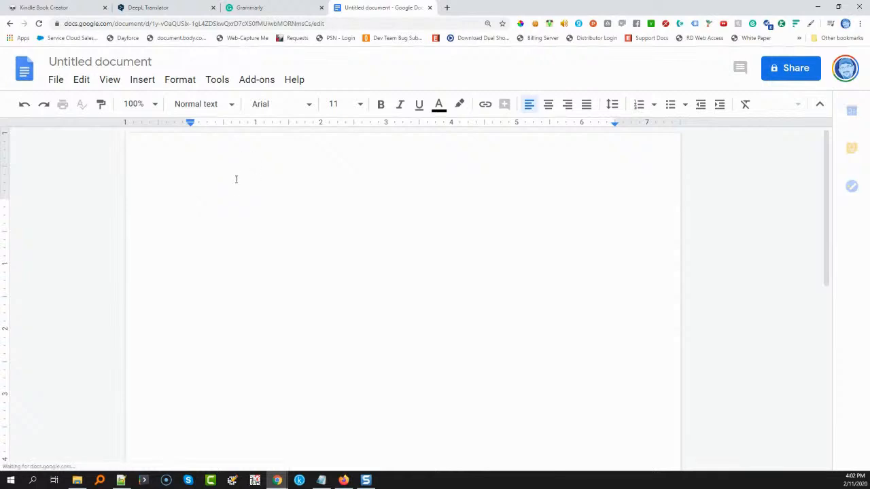
Paste the copied book text into the blank document and format the title "Have fun creating spectacular photos with these tips" as Heading 1
key("ctrl+v")
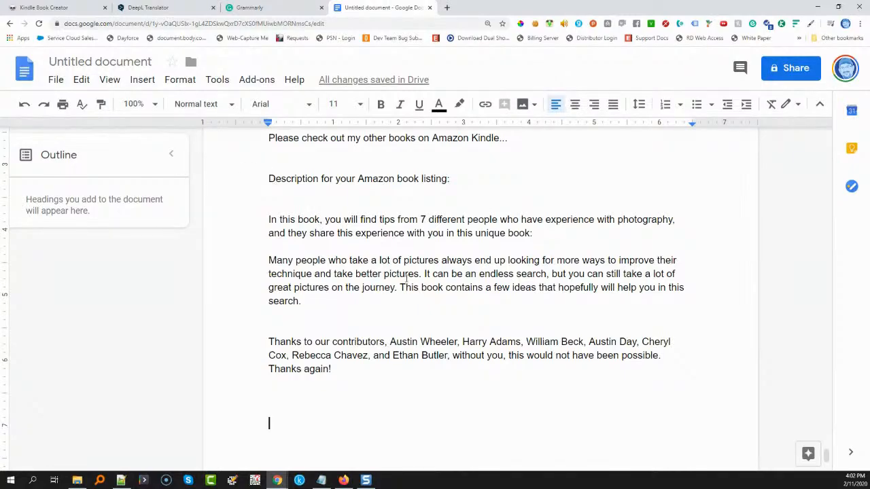
scroll(407, 273, "up", 20)
scroll(408, 275, "up", 20)
scroll(408, 273, "up", 20)
scroll(407, 273, "up", 10)
left_click(501, 204)
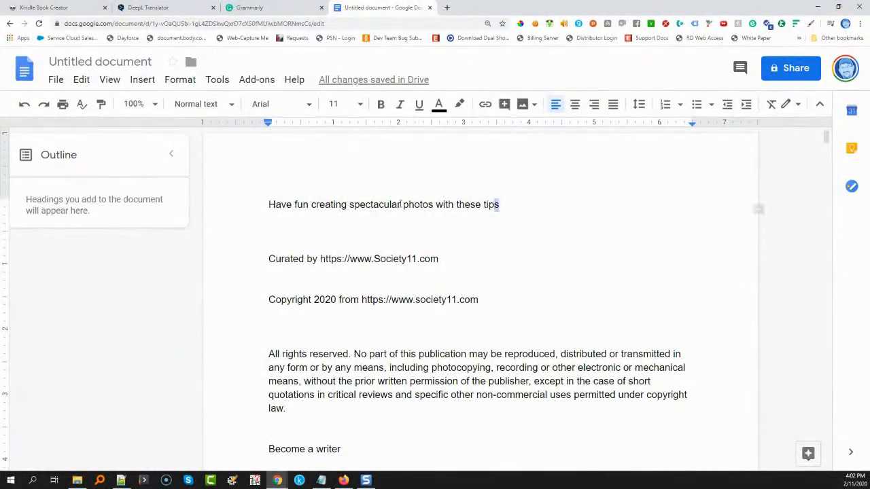
left_click_drag(500, 205, 274, 197)
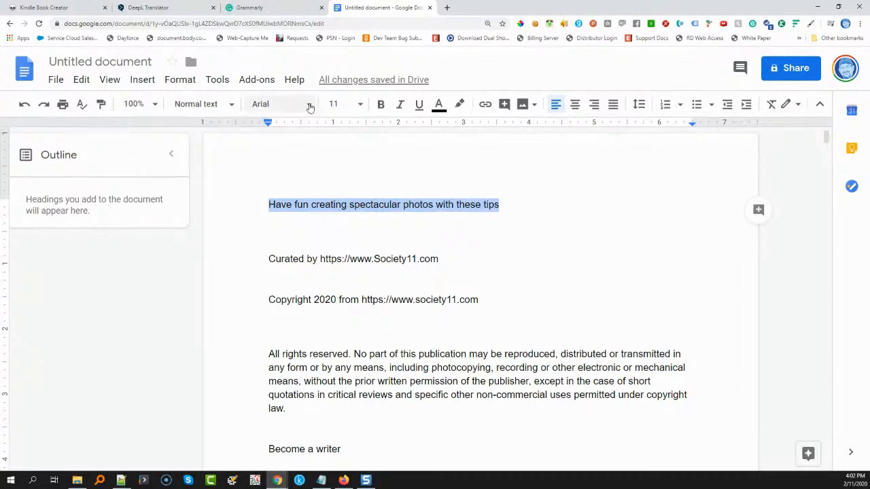
left_click(208, 104)
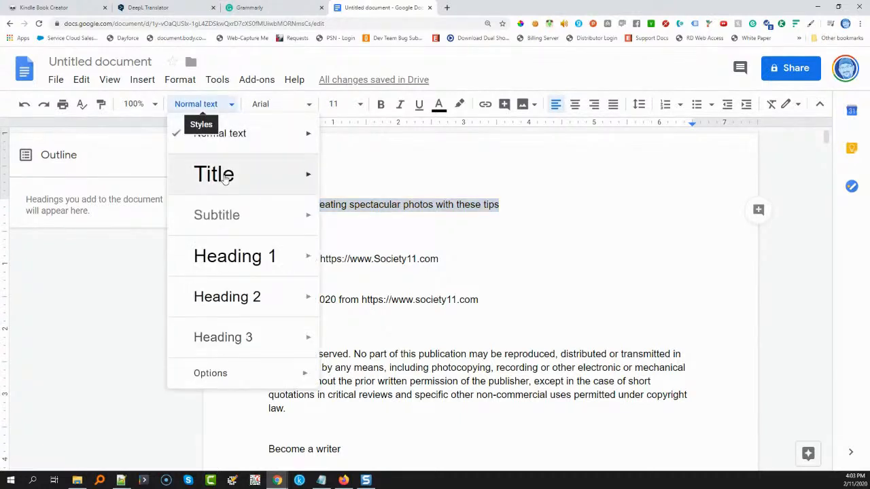
left_click(231, 257)
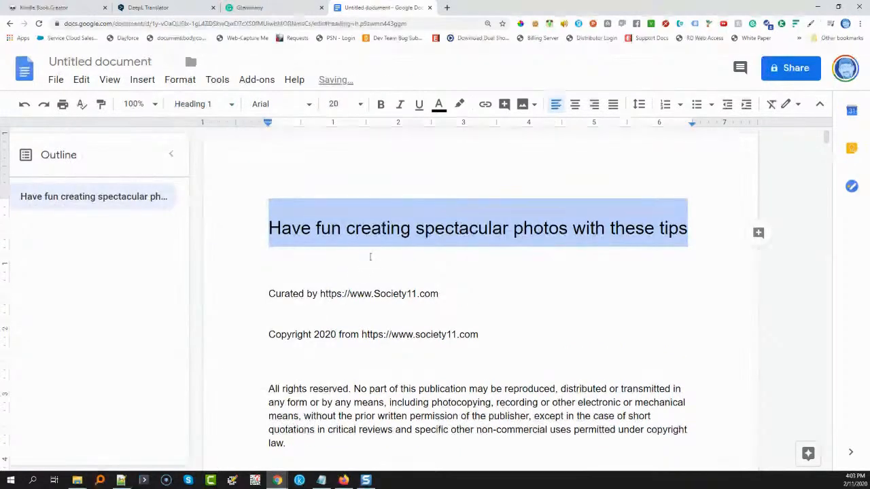
left_click_drag(272, 293, 447, 296)
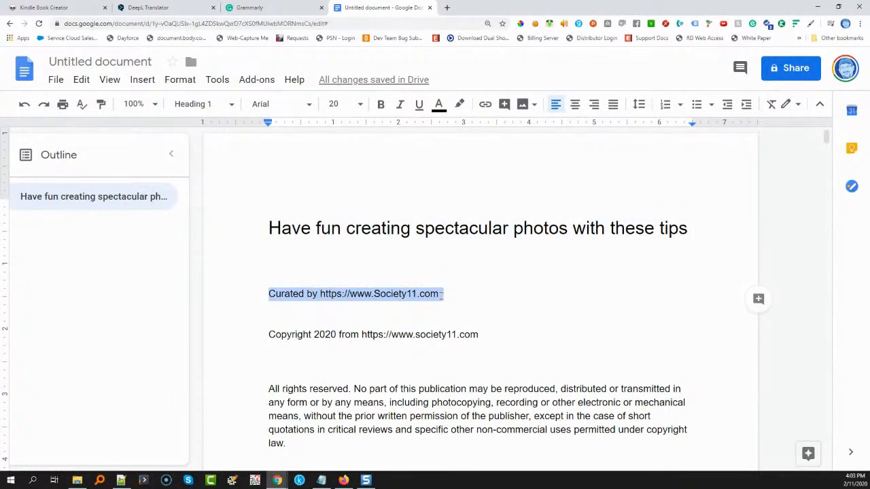
left_click(207, 104)
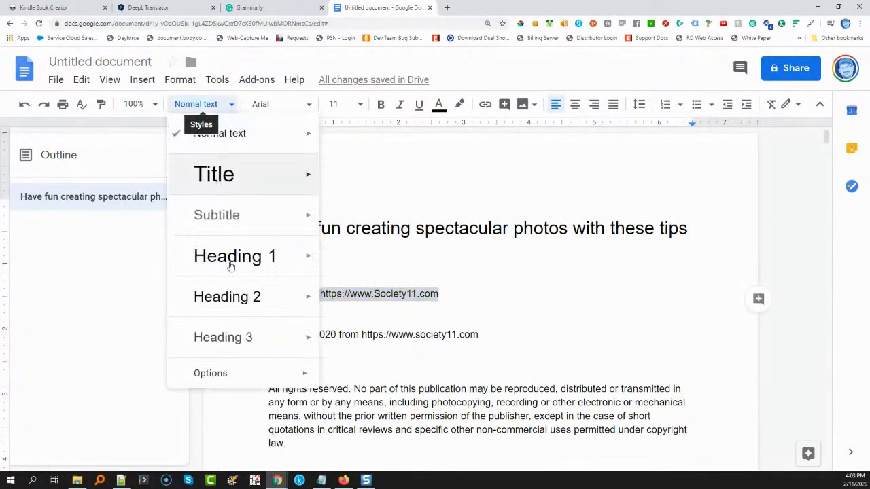
left_click(230, 298)
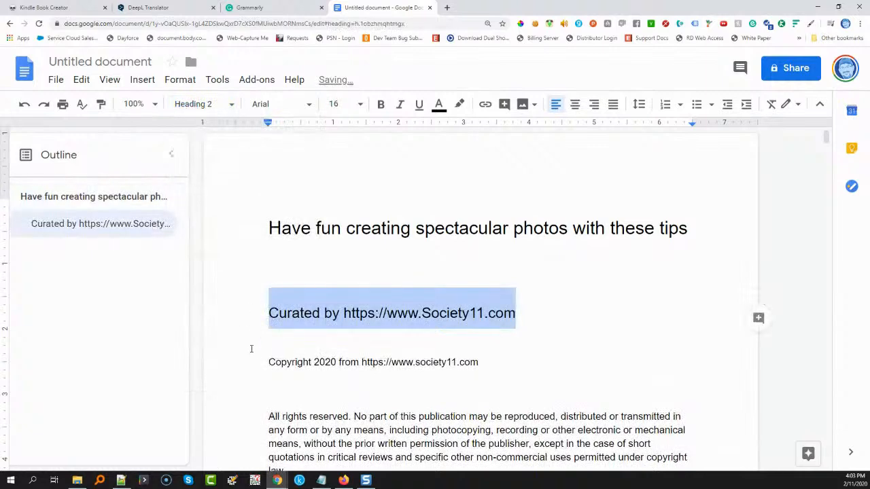
Insert page breaks before the "Copyright 2020" line and the "Become a writer" heading
left_click(269, 363)
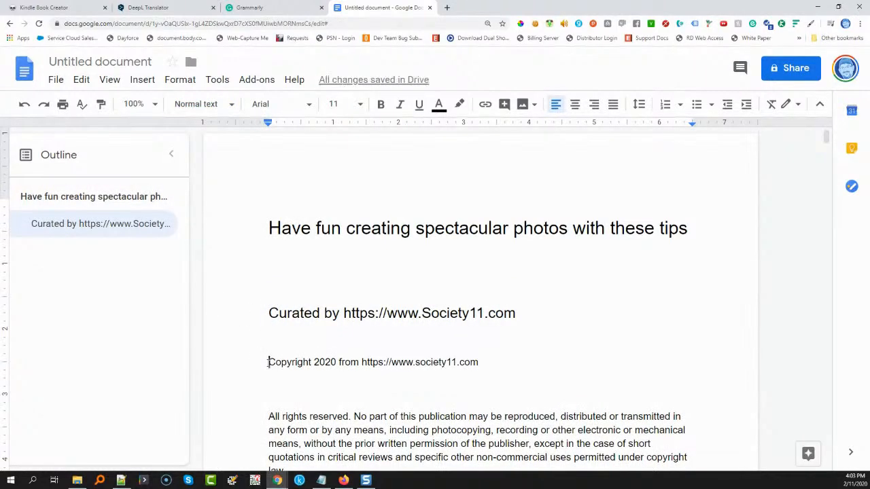
key("ctrl+Return")
scroll(460, 344, "down", 5)
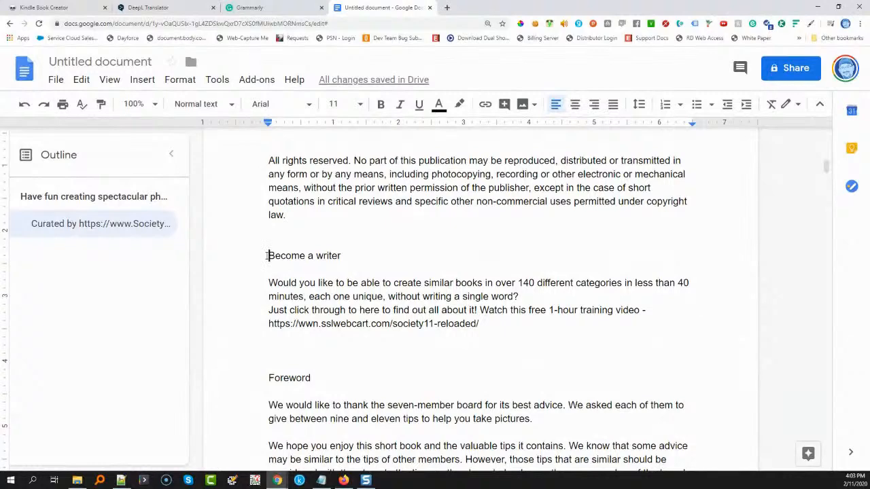
left_click(267, 256)
key("ctrl+Return")
Insert page breaks before the "Foreword" heading and the title of the first contributor's photography advice chapter
scroll(267, 255, "down", 5)
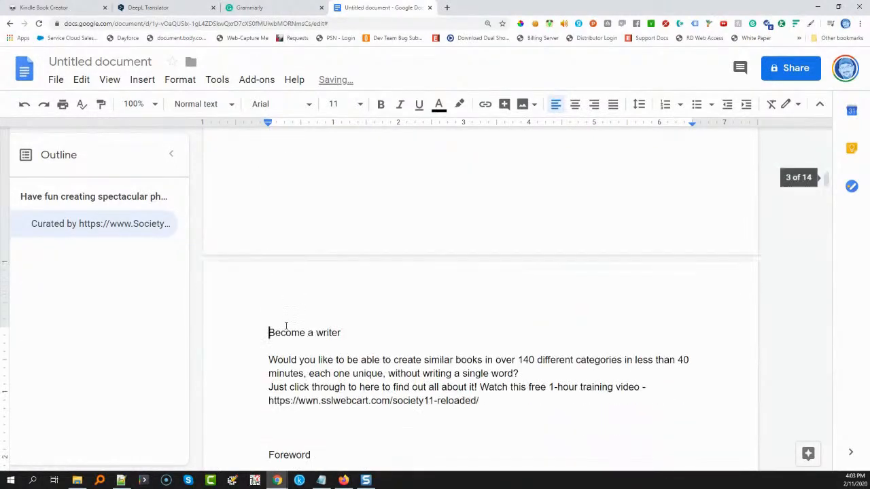
left_click(270, 274)
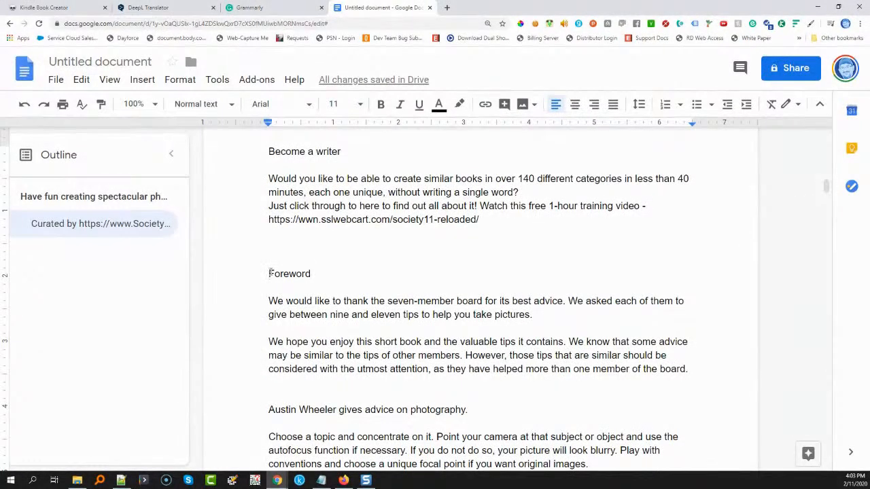
key("ctrl+Return")
scroll(269, 272, "down", 5)
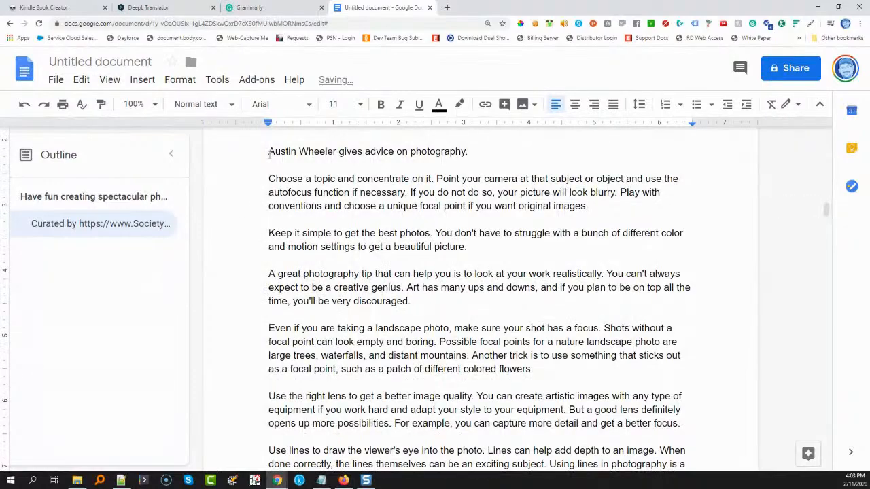
left_click(268, 152)
key("ctrl+Return")
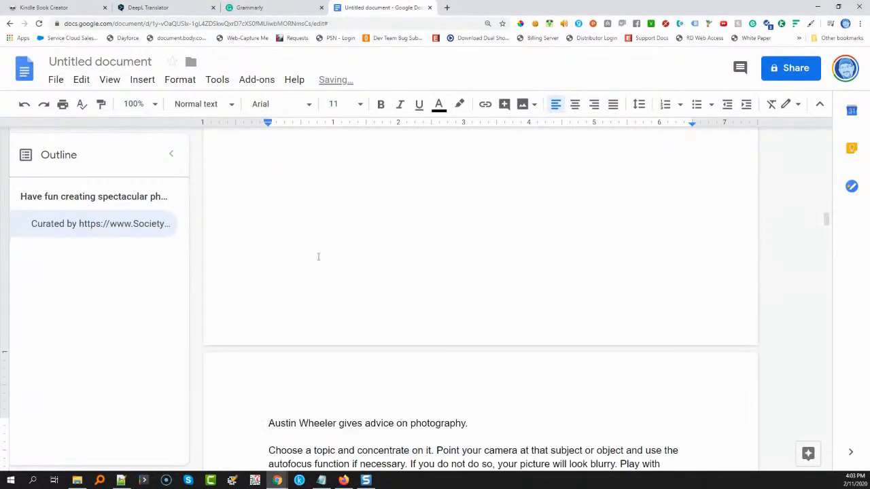
Insert page breaks before the chapter titles of the second and third contributors' photography tips
scroll(319, 240, "down", 10)
scroll(302, 281, "down", 8)
left_click(268, 196)
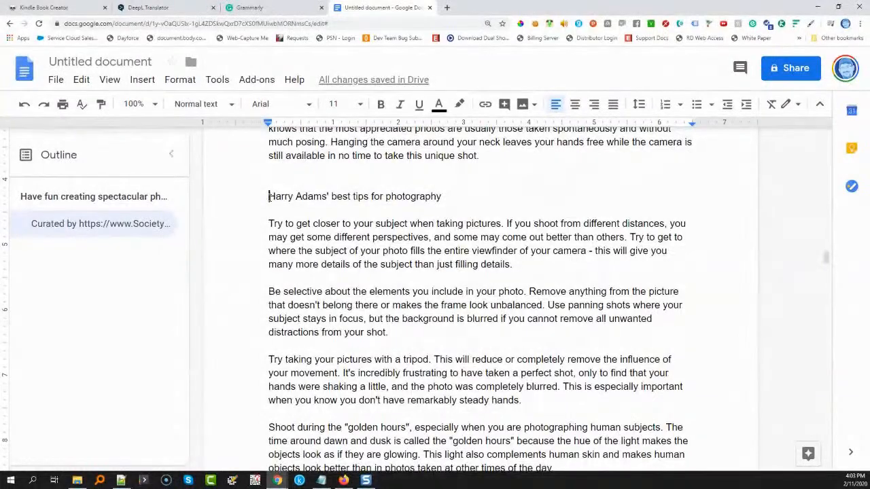
key("ctrl+Return")
scroll(279, 267, "down", 15)
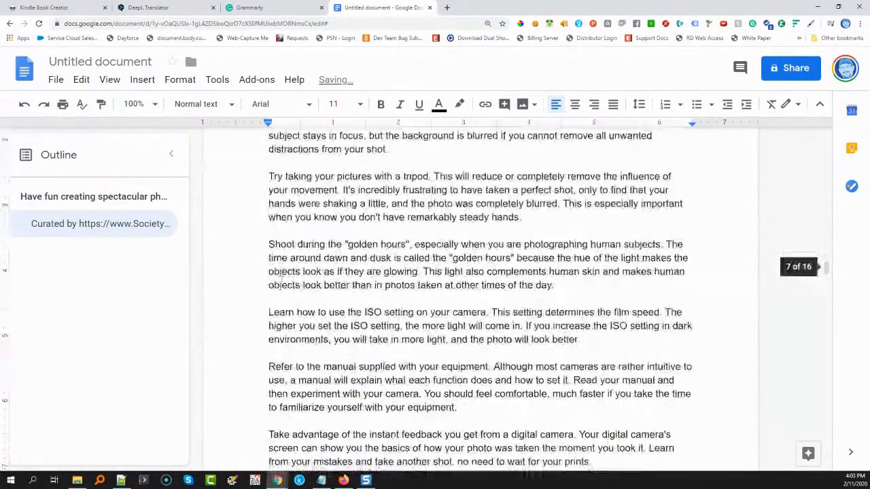
left_click(268, 178)
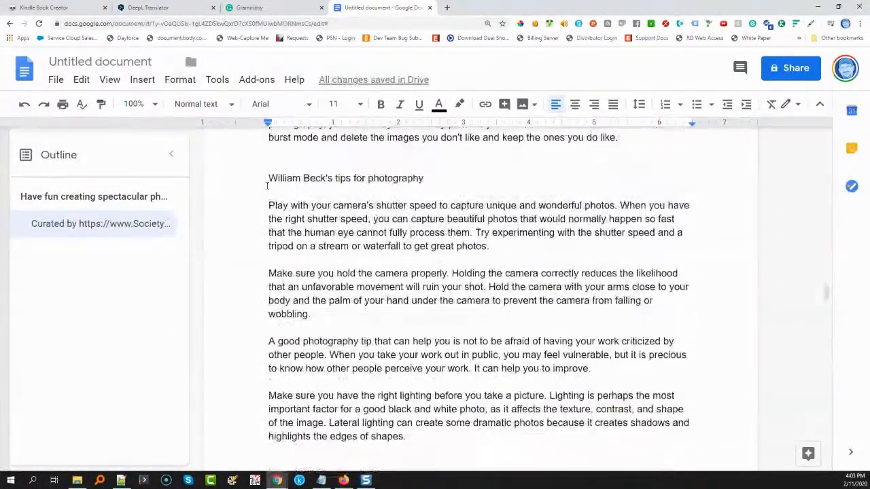
key("ctrl+Return")
Insert page breaks before the fourth contributor's top tips chapter and the fifth contributor's suggestions chapter
scroll(268, 178, "down", 10)
scroll(269, 266, "down", 12)
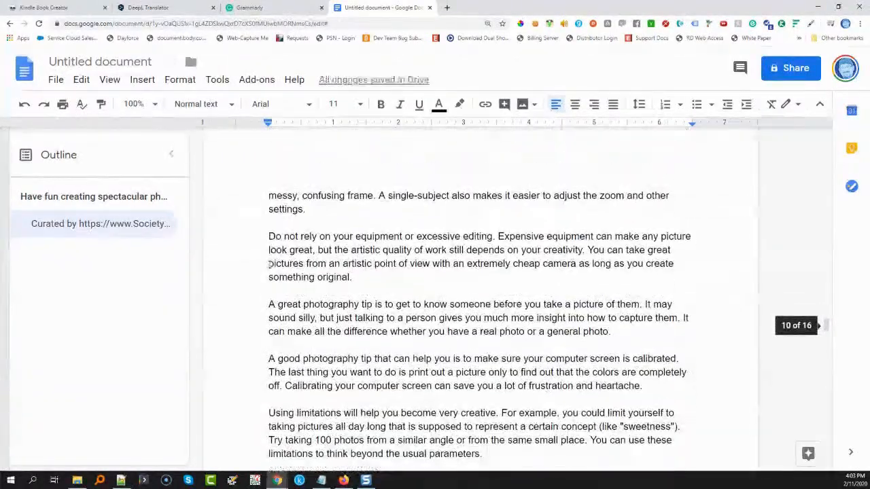
left_click(262, 223)
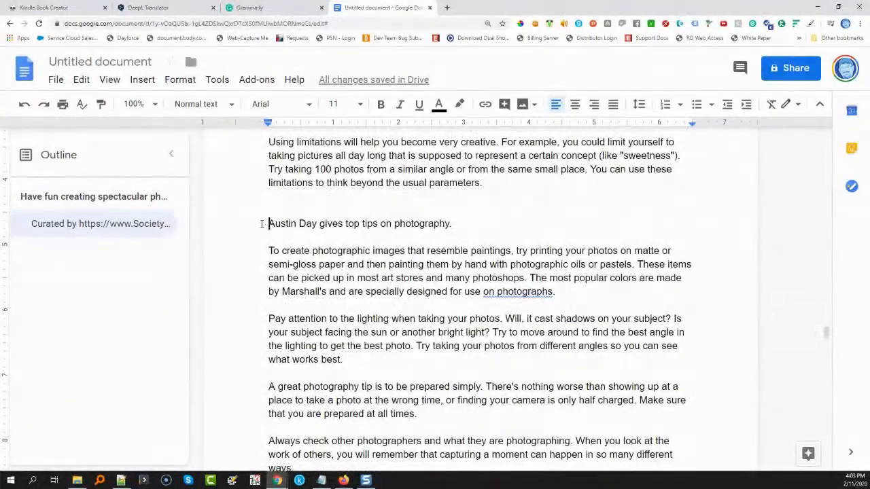
key("ctrl+Return")
scroll(265, 238, "down", 15)
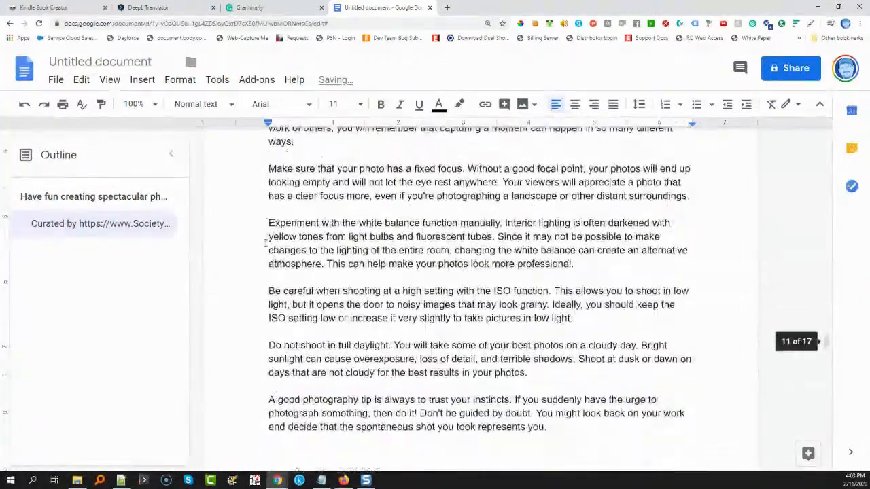
scroll(266, 243, "down", 4)
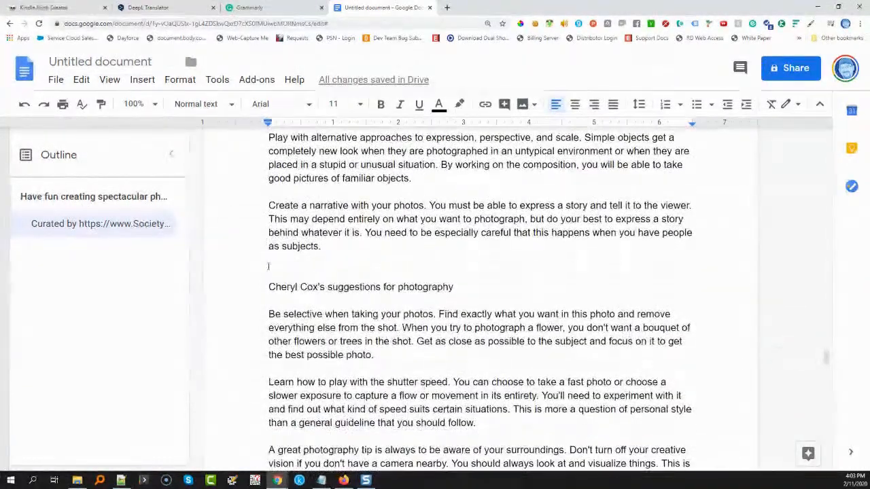
left_click(270, 287)
key("ctrl+Return")
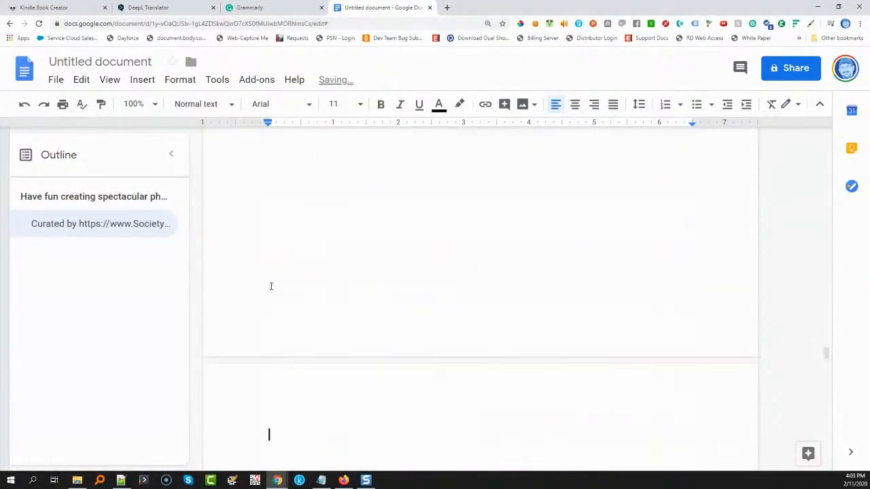
Insert page breaks before the sixth contributor's "words of wisdom" chapter and the seventh contributor's chapter on photography
scroll(271, 286, "down", 2)
scroll(270, 285, "down", 15)
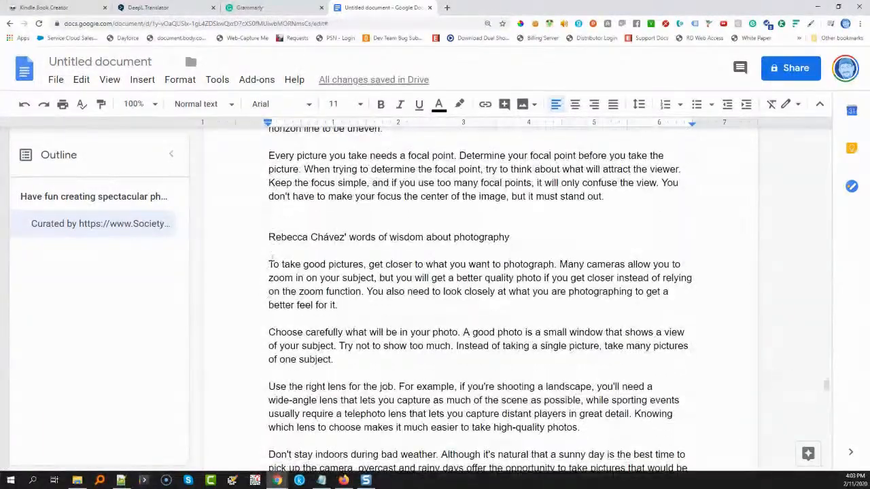
left_click(269, 238)
key("ctrl+Return")
scroll(270, 241, "down", 10)
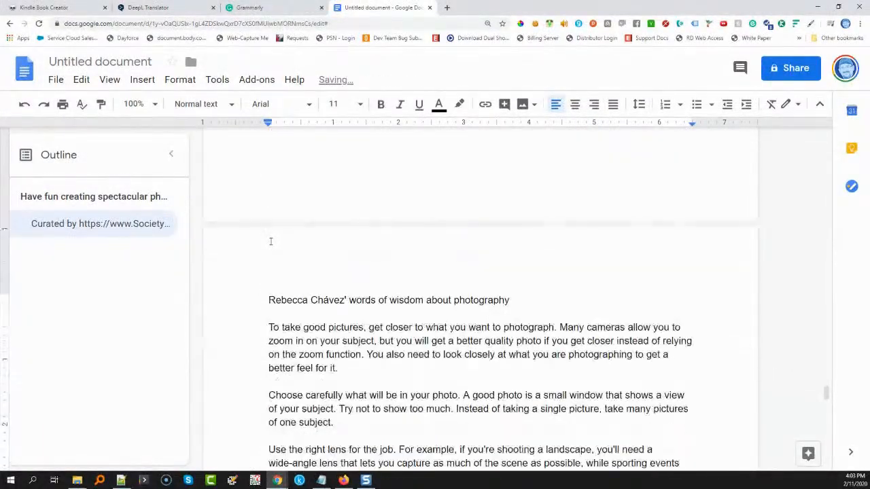
scroll(270, 244, "down", 3)
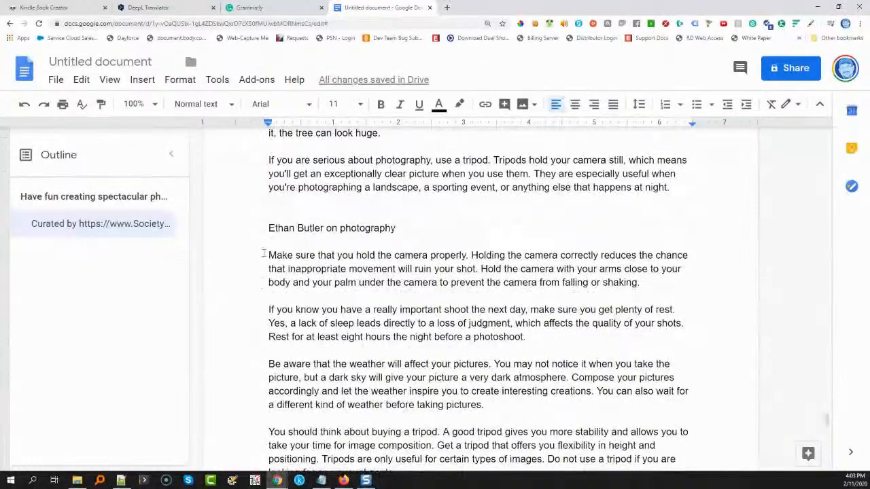
left_click(269, 229)
key("ctrl+Return")
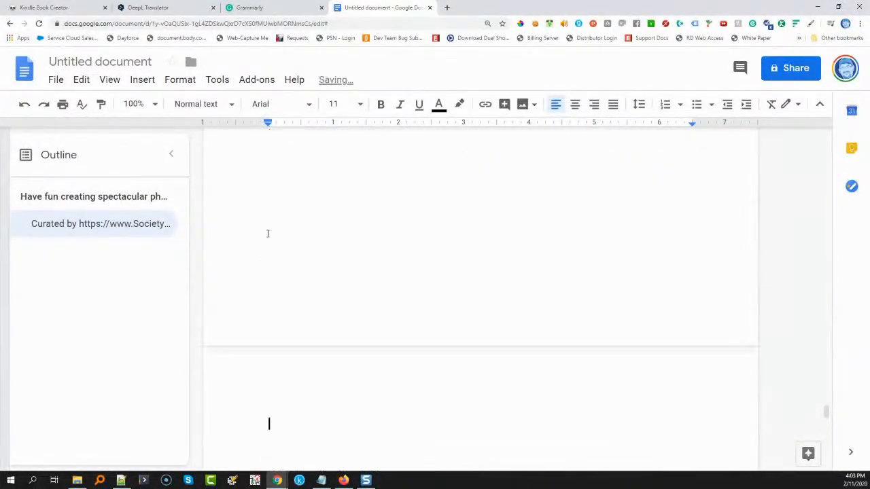
Insert a page break before the "In Closing..." section near the end of the book
scroll(268, 232, "down", 10)
scroll(269, 233, "down", 10)
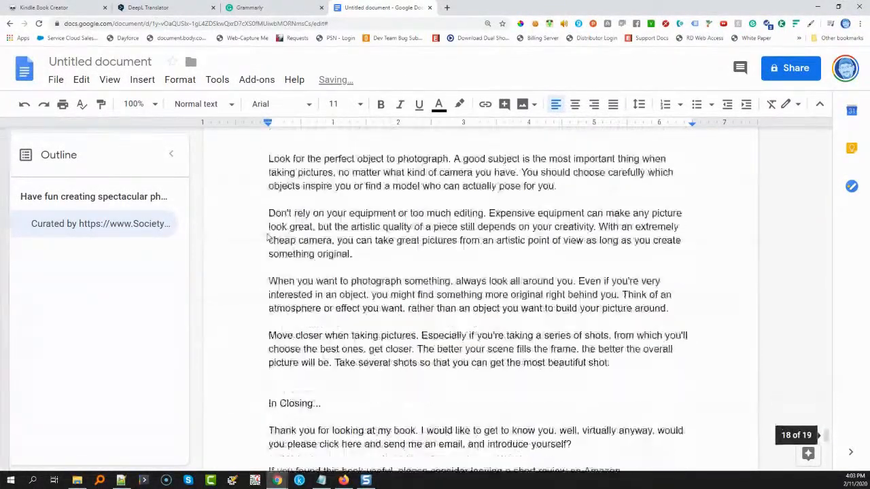
left_click(268, 170)
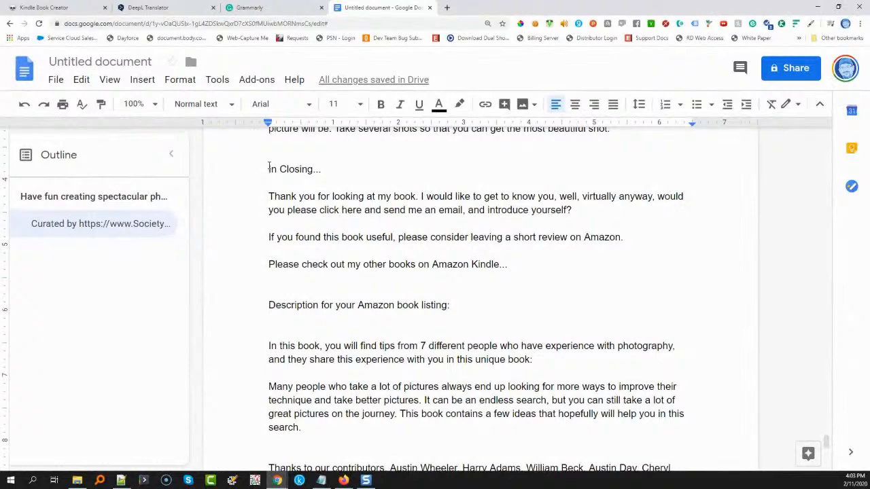
key("ctrl+Return")
scroll(278, 210, "down", 8)
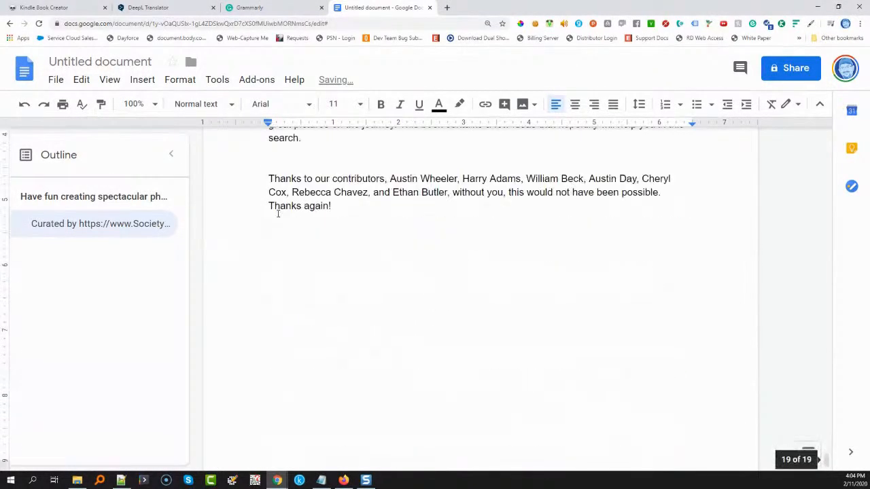
scroll(278, 213, "up", 4)
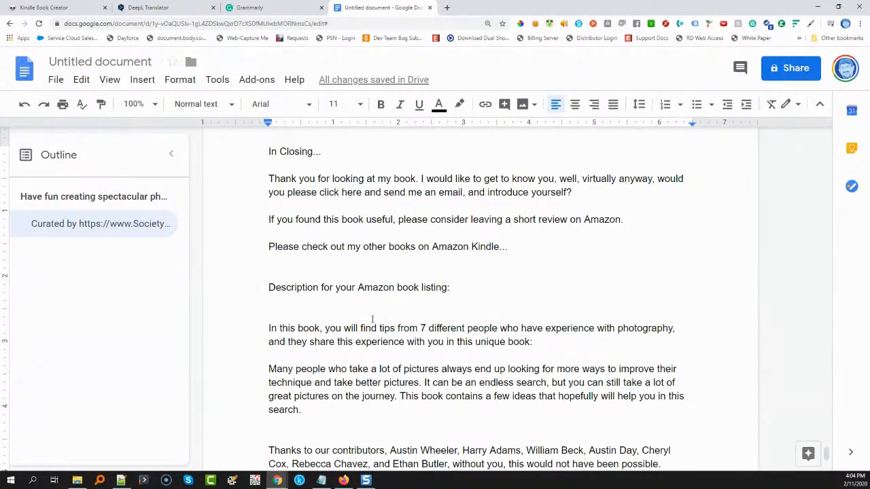
scroll(373, 318, "up", 15)
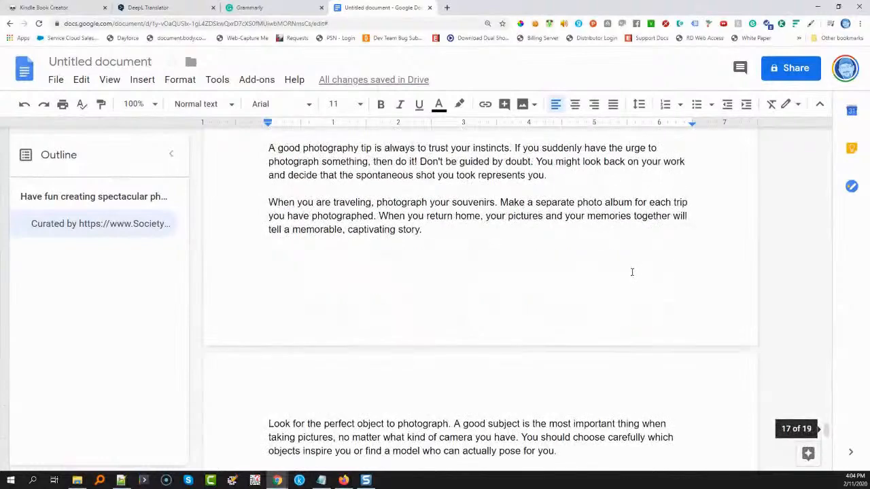
left_click_drag(824, 422, 818, 139)
scroll(334, 237, "down", 10)
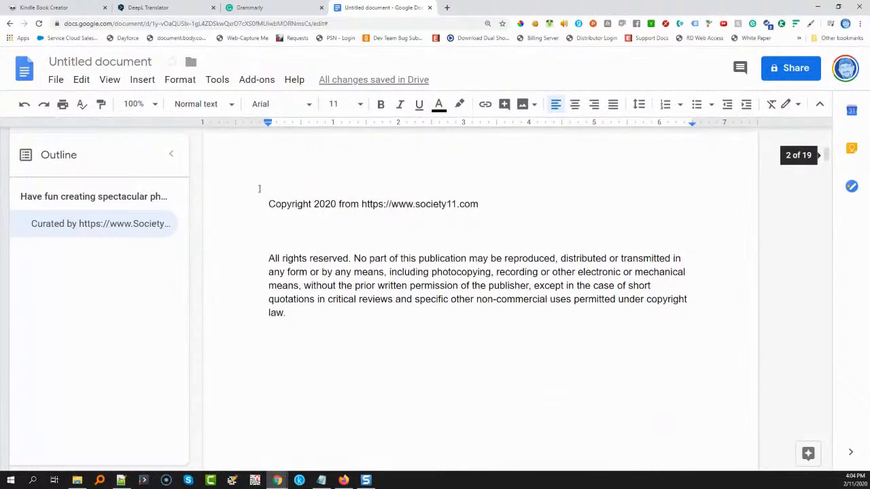
left_click_drag(269, 203, 503, 215)
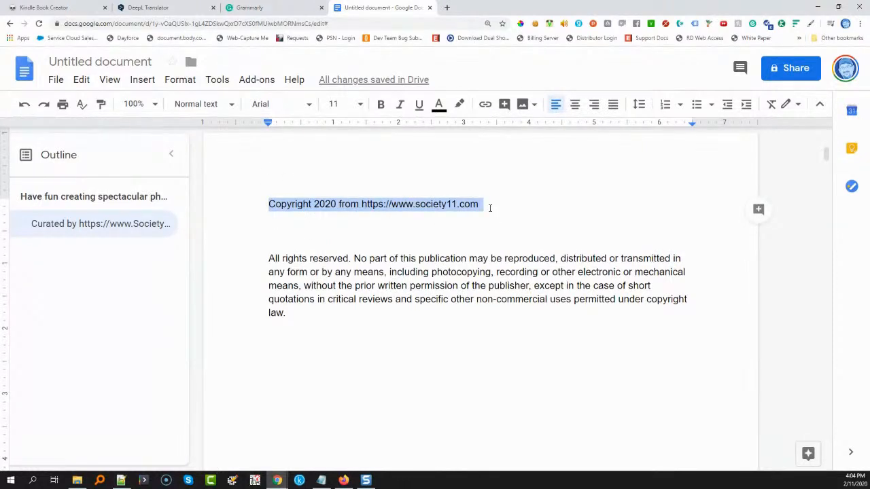
left_click(203, 106)
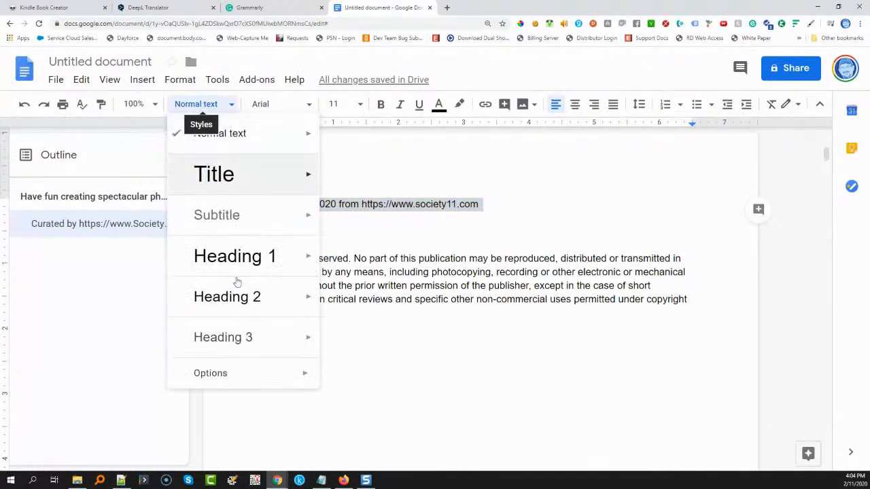
left_click(292, 297)
scroll(345, 296, "down", 8)
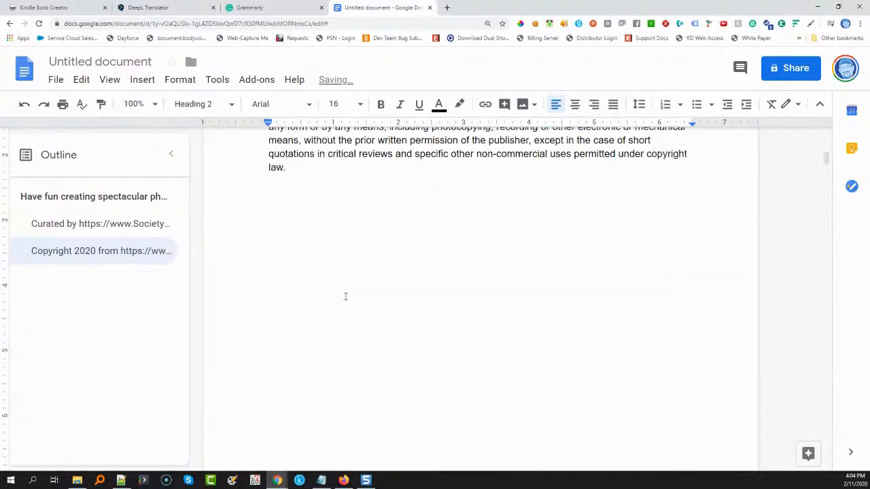
Apply the Heading 2 style to the "Become a writer" line on the page following the copyright notice
scroll(346, 296, "up", 4)
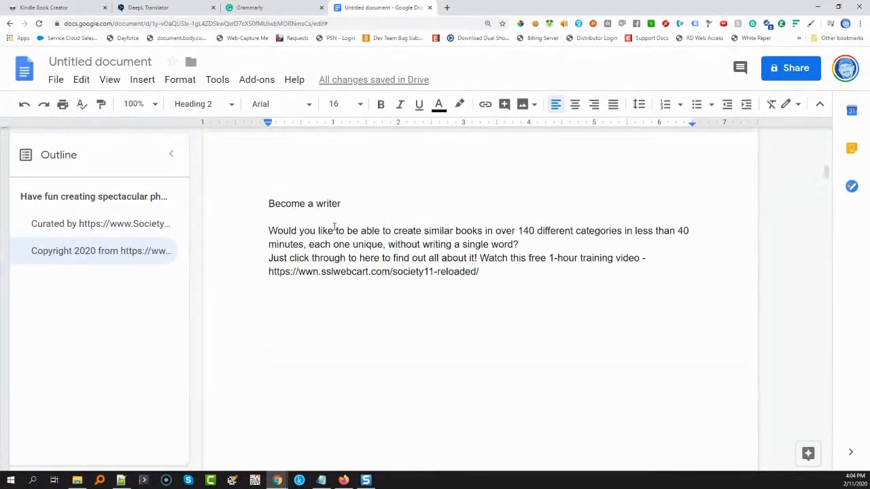
left_click_drag(343, 203, 276, 201)
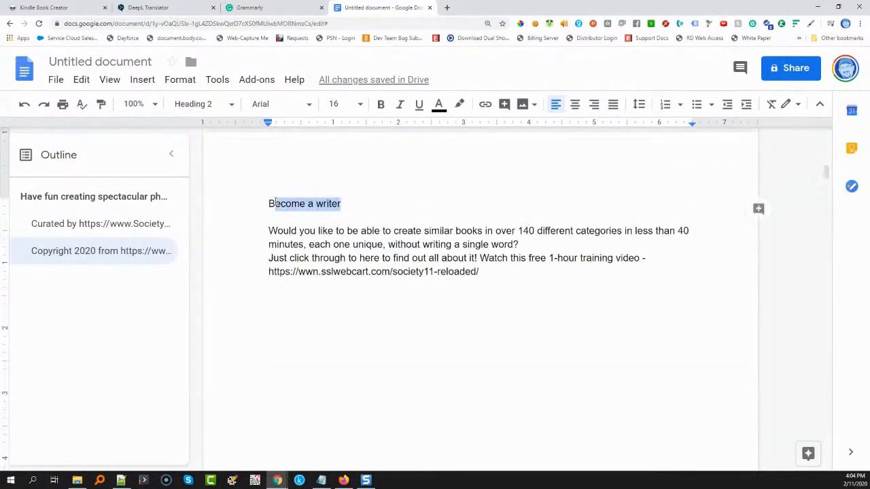
left_click(204, 104)
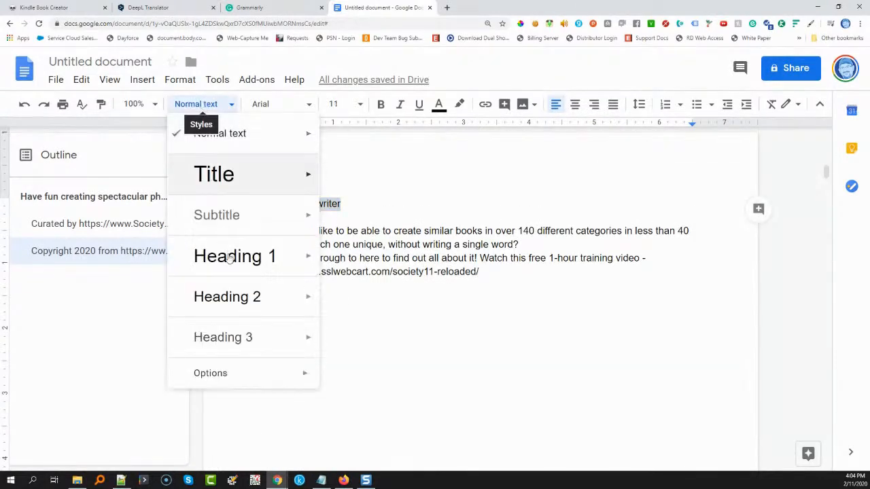
left_click(230, 306)
left_click_drag(489, 304, 289, 306)
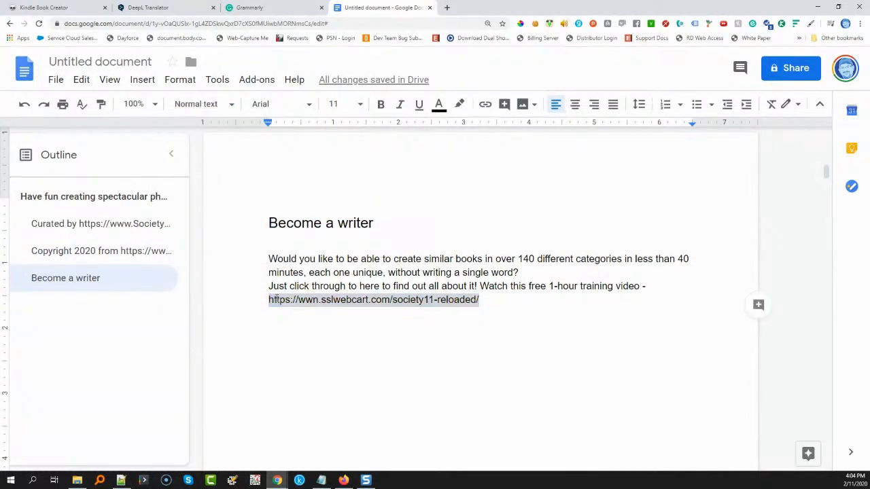
right_click(277, 299)
left_click(322, 401)
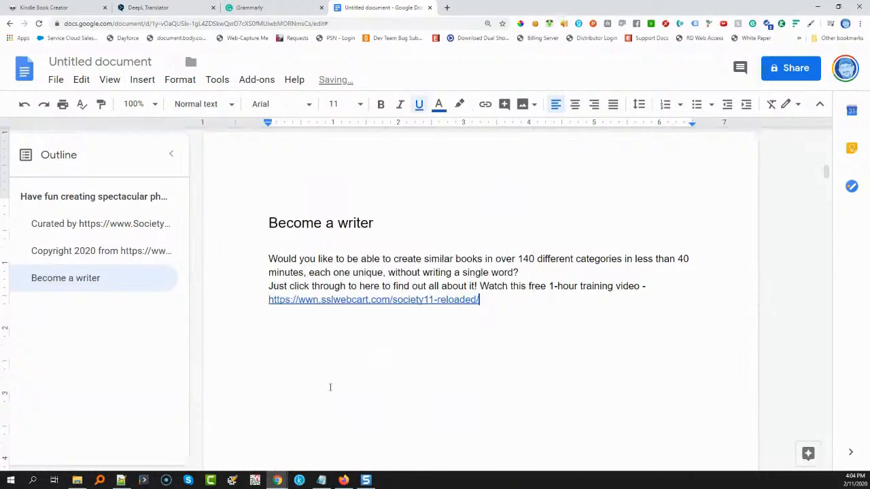
Apply the Heading 2 style to the "Foreword" line at the start of its page
scroll(488, 331, "down", 3)
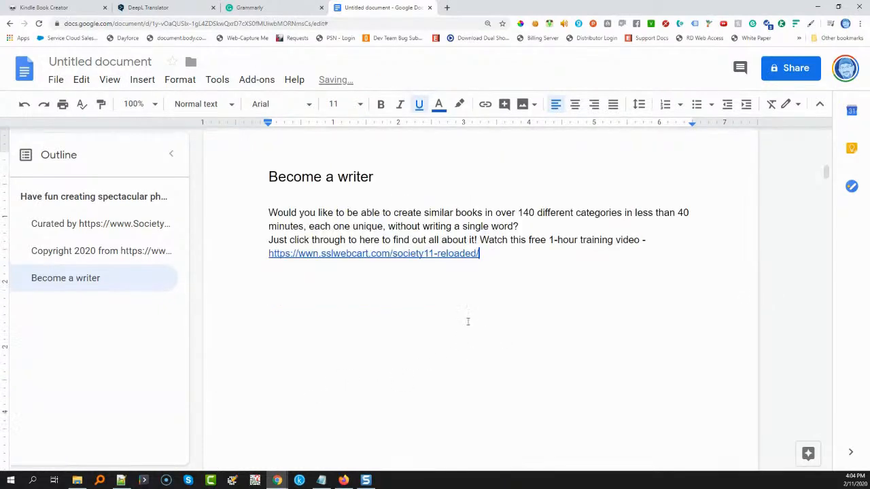
scroll(393, 303, "down", 5)
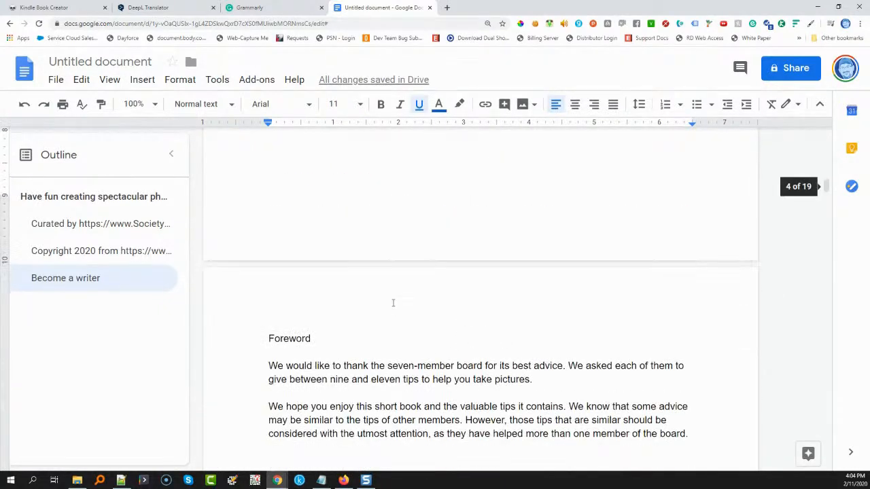
left_click_drag(321, 249, 279, 250)
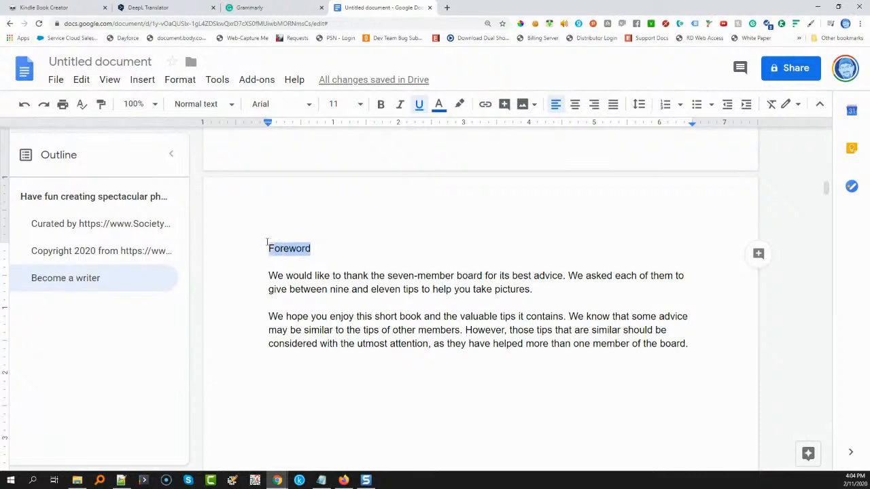
left_click(204, 104)
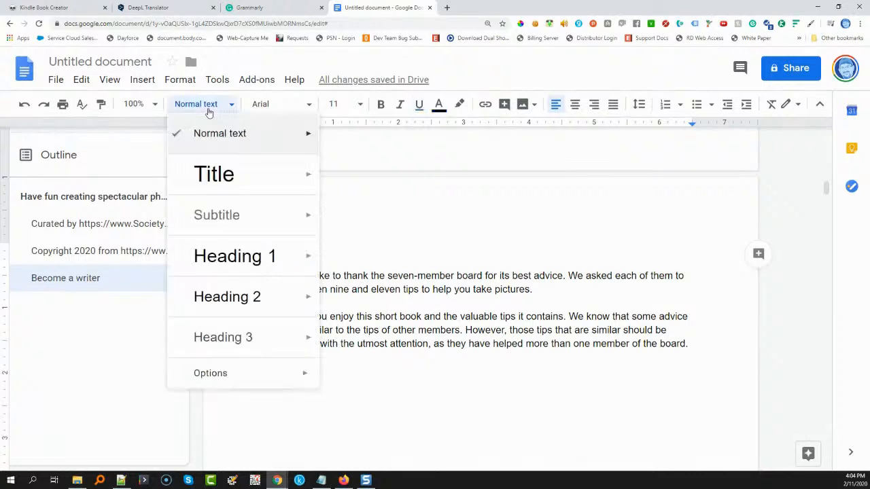
left_click(231, 300)
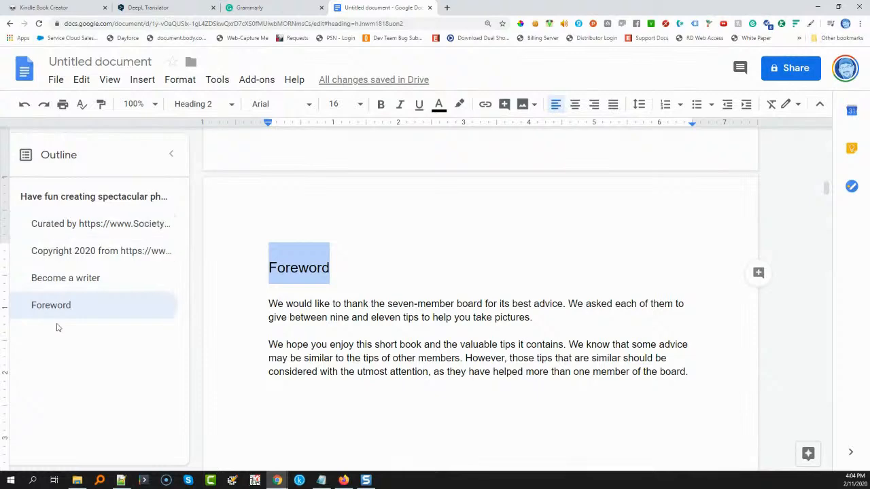
Apply the Heading 2 style to the first contributor's "gives advice on photography" chapter title
scroll(341, 314, "down", 10)
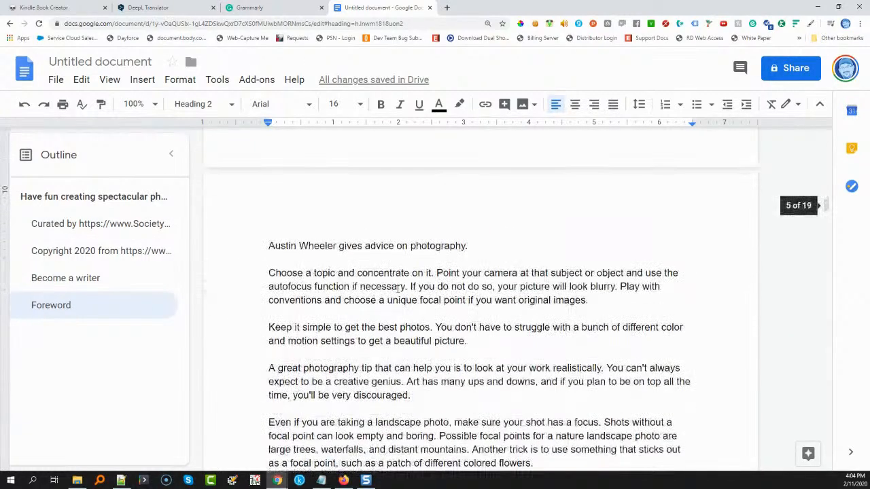
left_click_drag(468, 203, 271, 202)
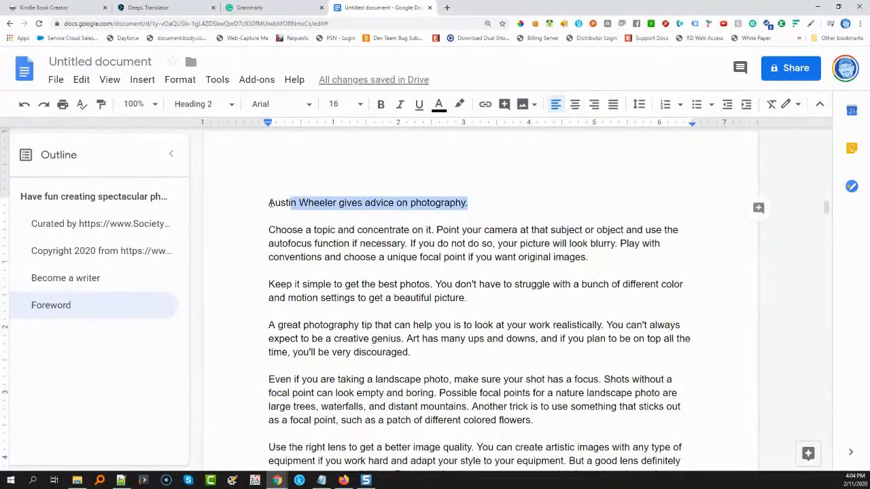
left_click(195, 104)
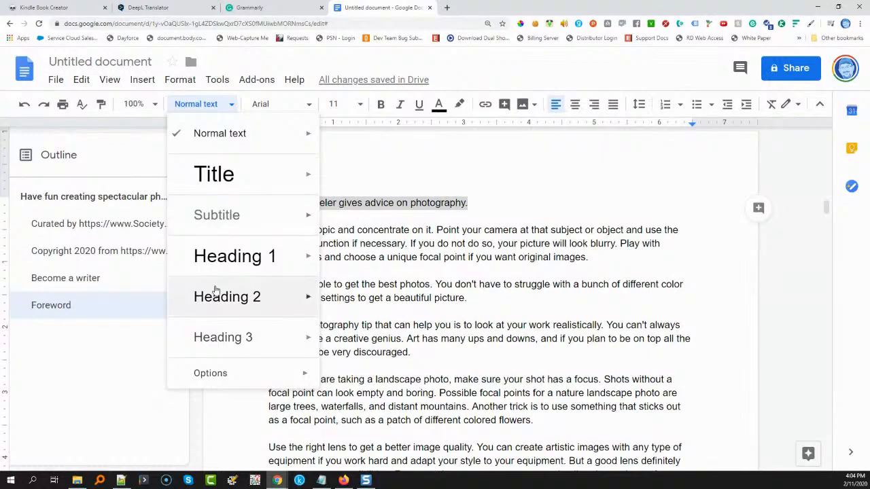
left_click(214, 294)
Apply the Heading 2 style to the second contributor's "best tips for photography" chapter title
scroll(381, 313, "down", 15)
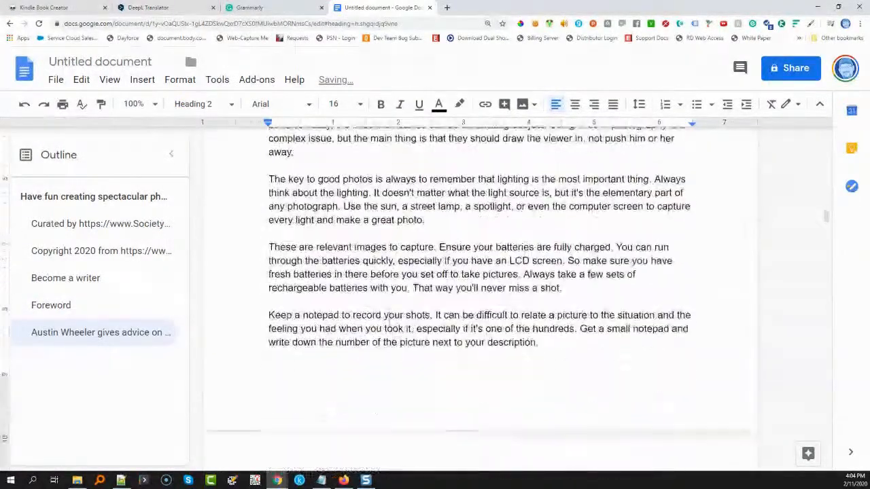
scroll(389, 322, "down", 10)
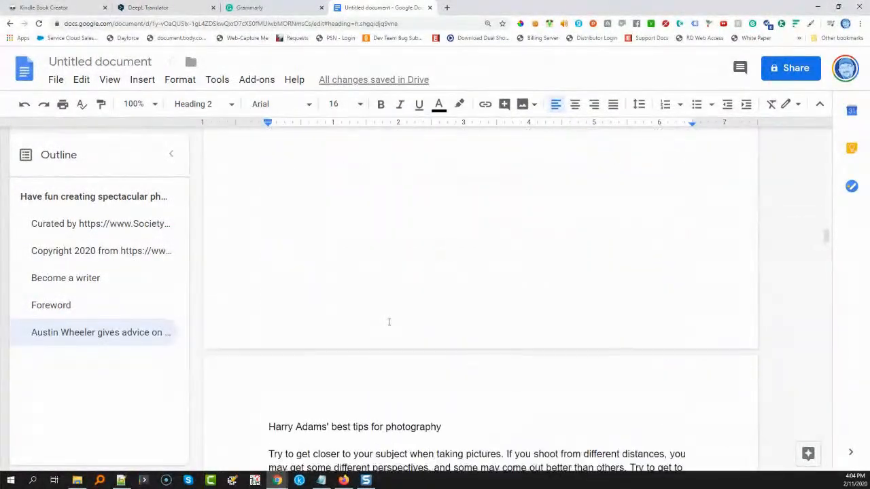
left_click_drag(444, 293, 263, 286)
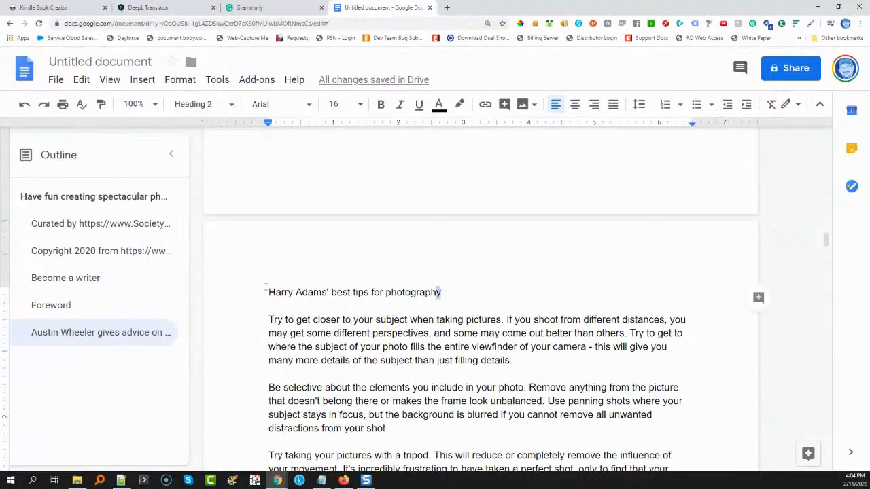
left_click(197, 105)
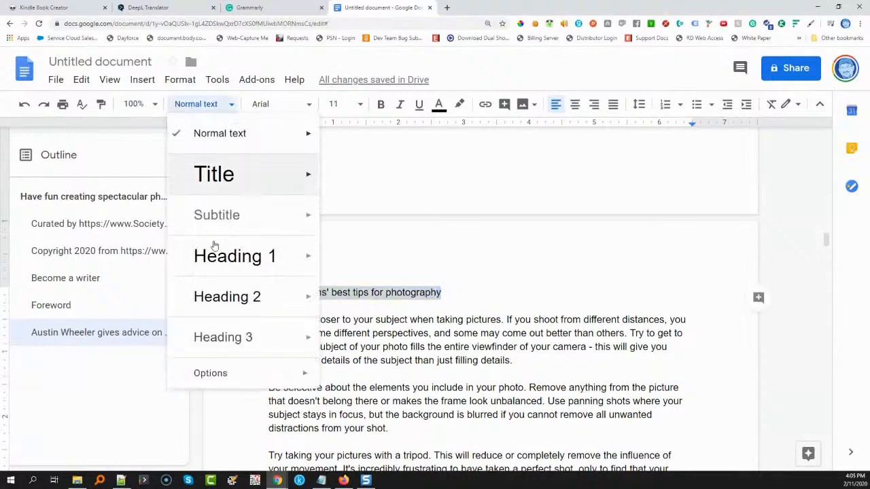
left_click(219, 301)
Apply the Heading 2 style to the third contributor's "tips for photography" chapter title
scroll(337, 316, "down", 15)
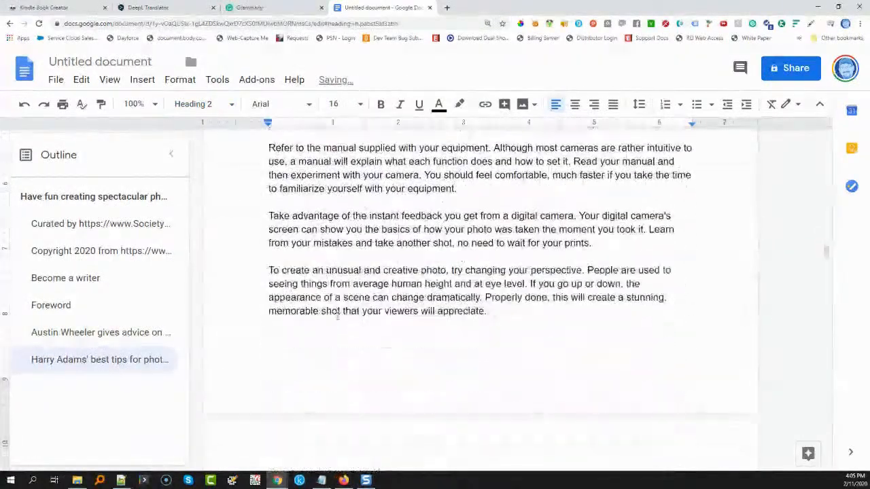
scroll(337, 316, "down", 6)
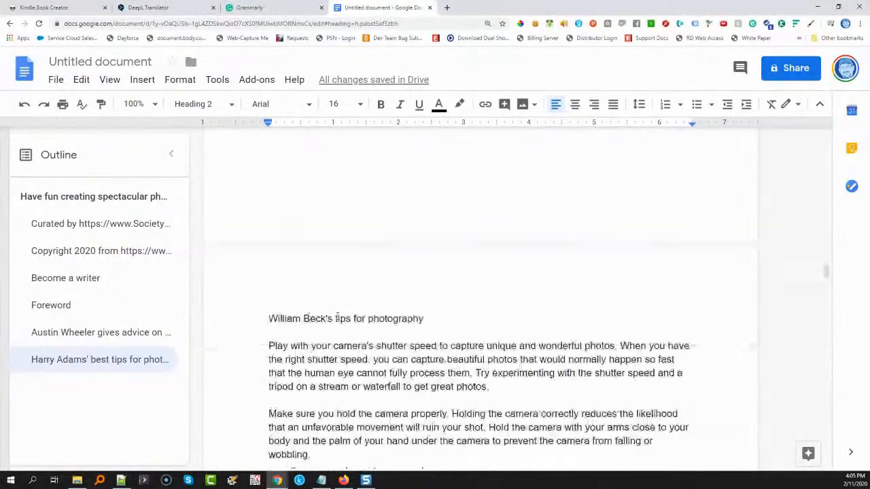
left_click_drag(439, 292, 246, 291)
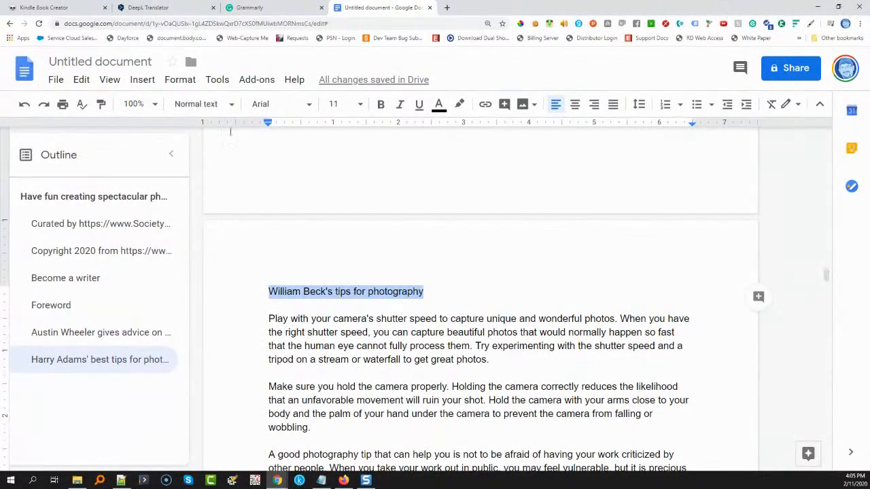
left_click(203, 104)
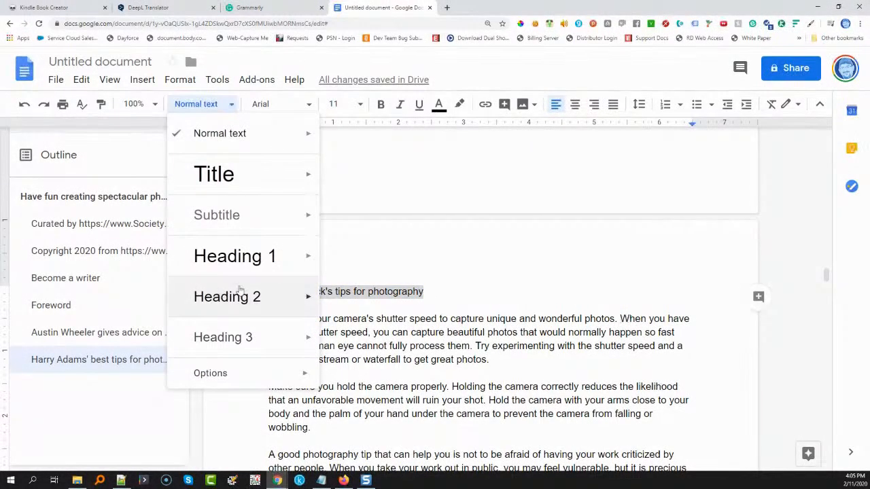
left_click(239, 289)
Apply the Heading 2 style to the fourth contributor's "gives top tips on photography" chapter title
scroll(239, 300, "down", 3)
scroll(68, 303, "down", 2)
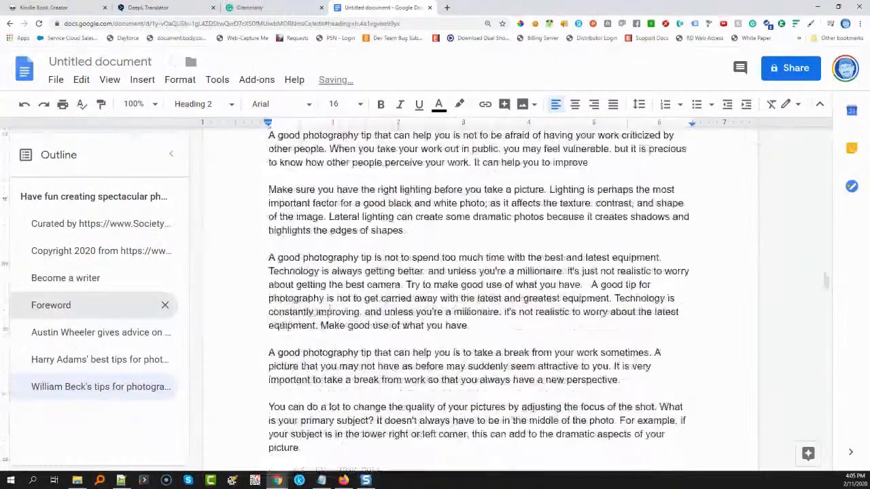
scroll(329, 308, "down", 11)
scroll(329, 309, "down", 5)
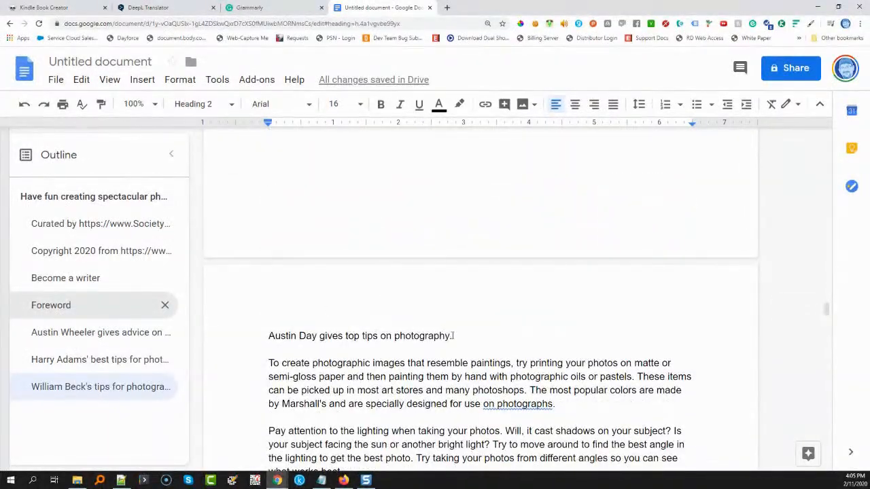
left_click_drag(453, 336, 294, 331)
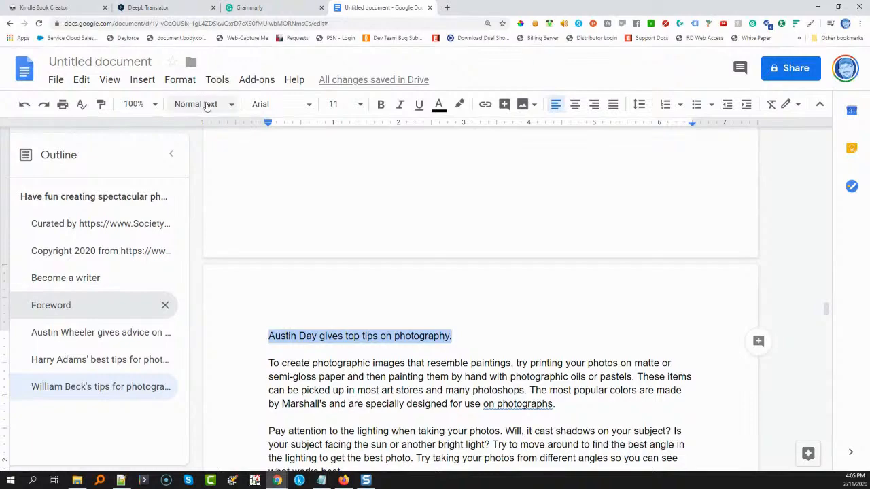
left_click(207, 105)
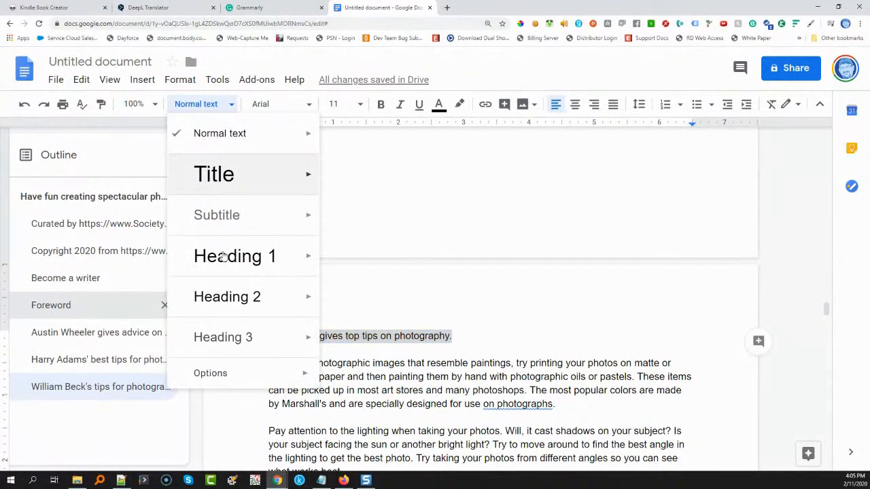
left_click(231, 295)
Apply the Heading 2 style to the fifth contributor's "suggestions for photography" chapter title
scroll(289, 278, "down", 10)
scroll(289, 278, "down", 10)
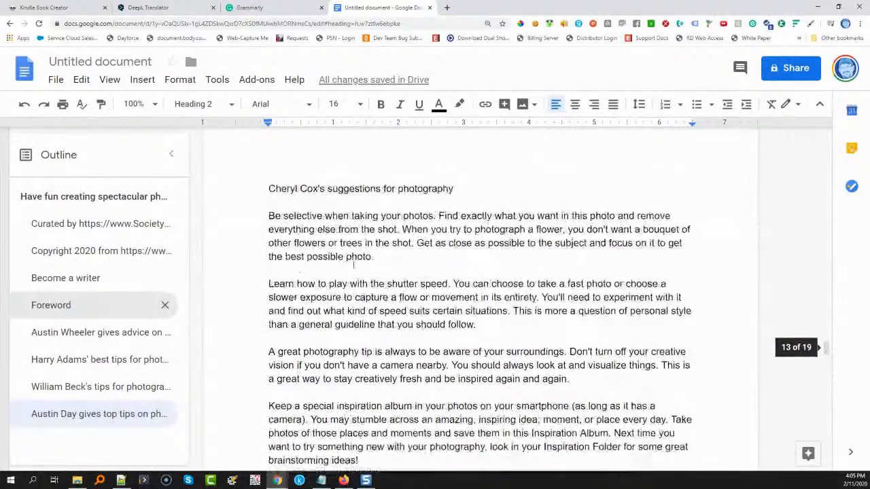
scroll(353, 265, "up", 1)
left_click_drag(452, 245, 258, 247)
left_click(197, 104)
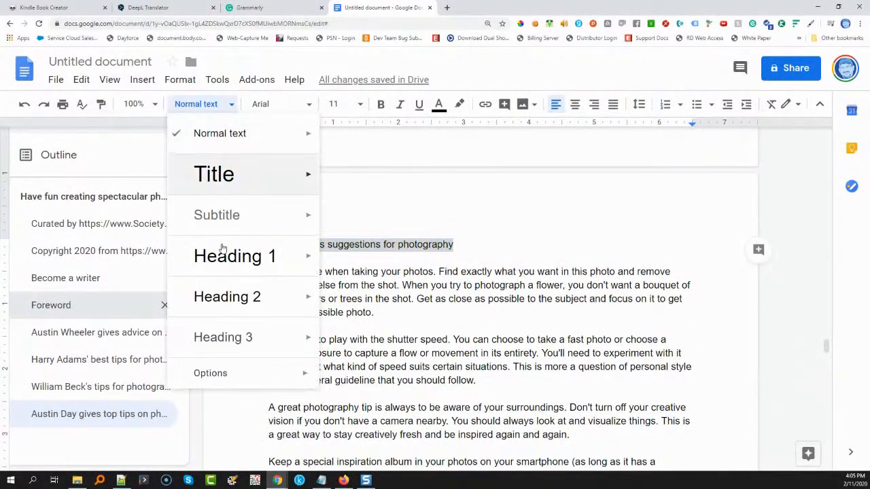
left_click(227, 297)
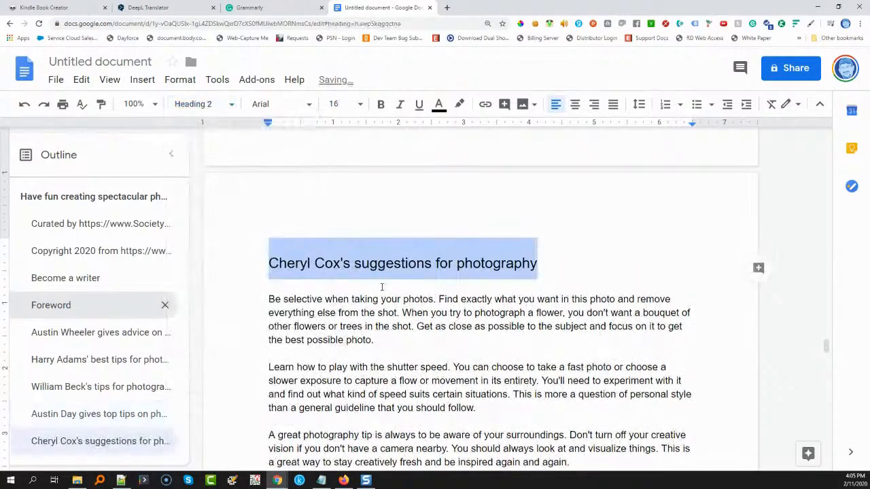
Apply the Heading 2 style to the sixth contributor's "words of wisdom about photography" chapter title
scroll(381, 286, "down", 15)
scroll(380, 286, "down", 10)
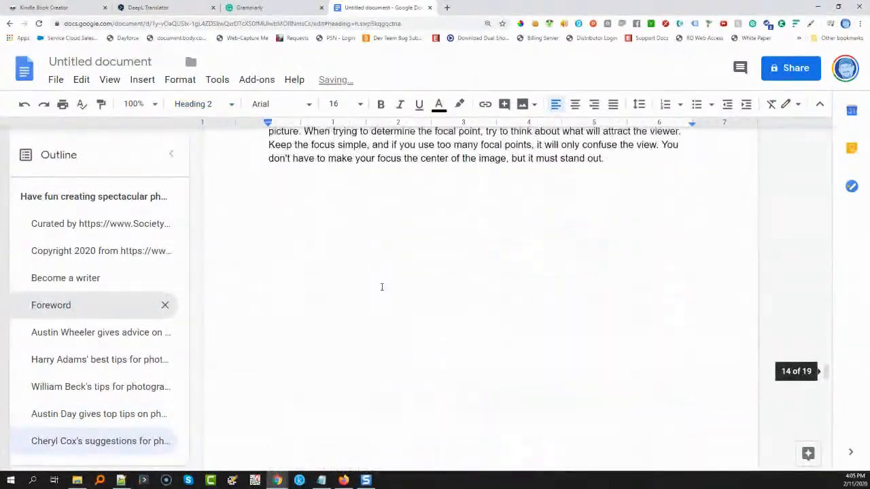
scroll(389, 273, "up", 1)
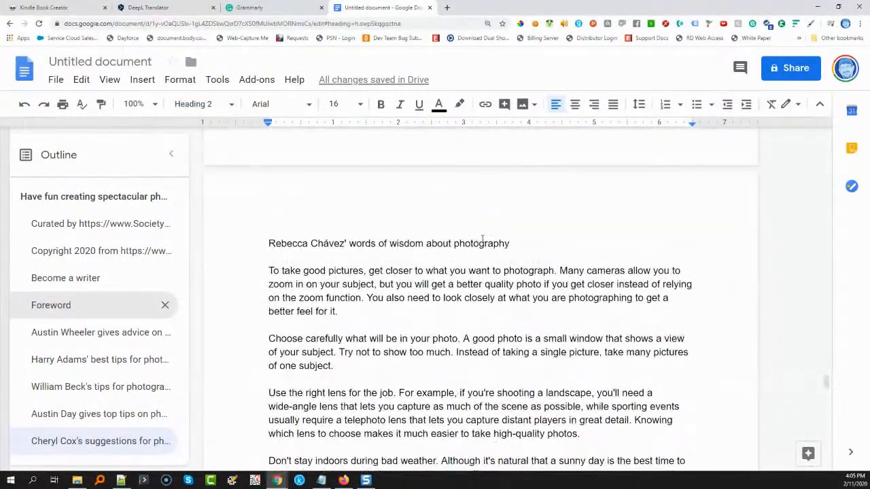
left_click_drag(520, 244, 184, 107)
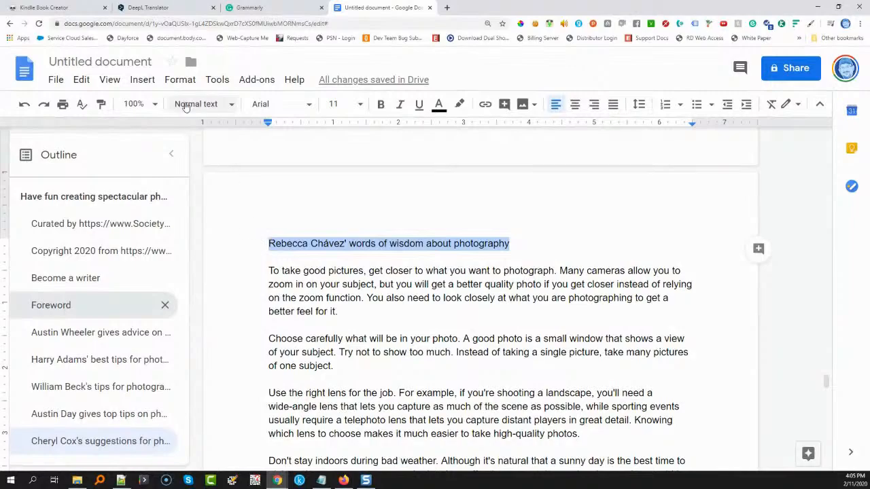
left_click(193, 104)
left_click(288, 300)
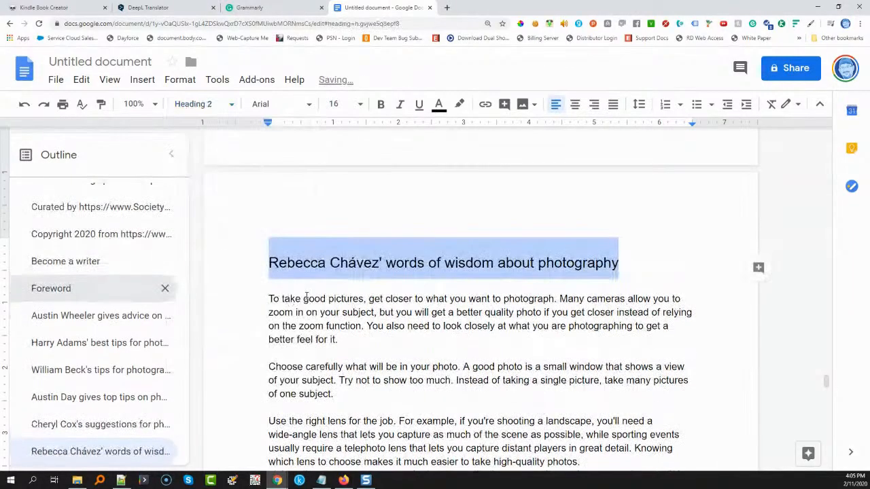
Apply the Heading 2 style to the seventh contributor's "on photography" chapter title
scroll(308, 294, "down", 10)
scroll(307, 294, "down", 10)
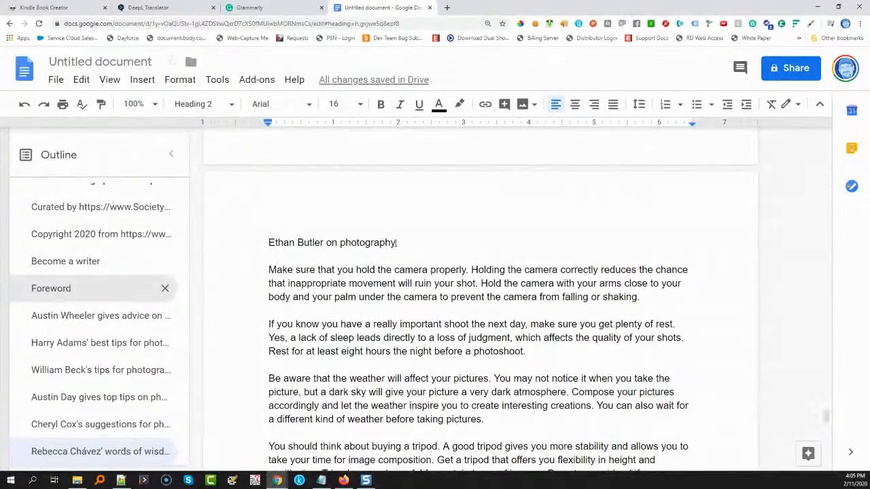
left_click_drag(396, 243, 269, 242)
left_click(204, 104)
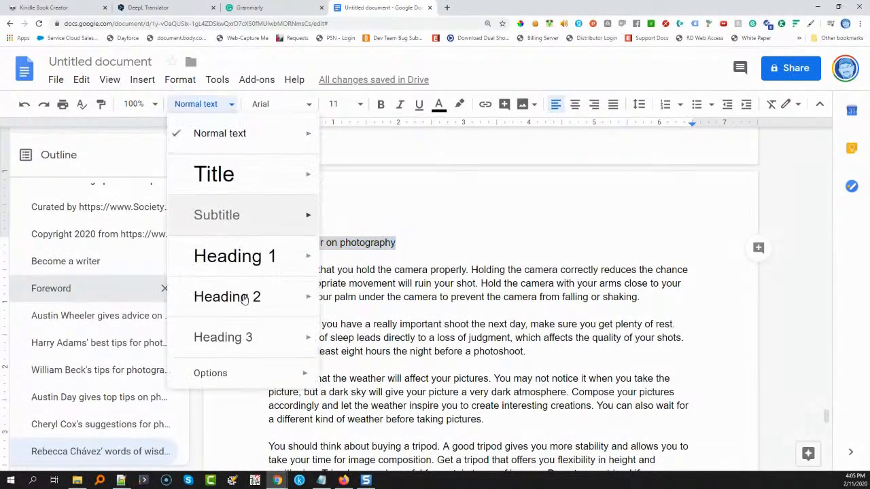
left_click(244, 295)
scroll(244, 295, "down", 15)
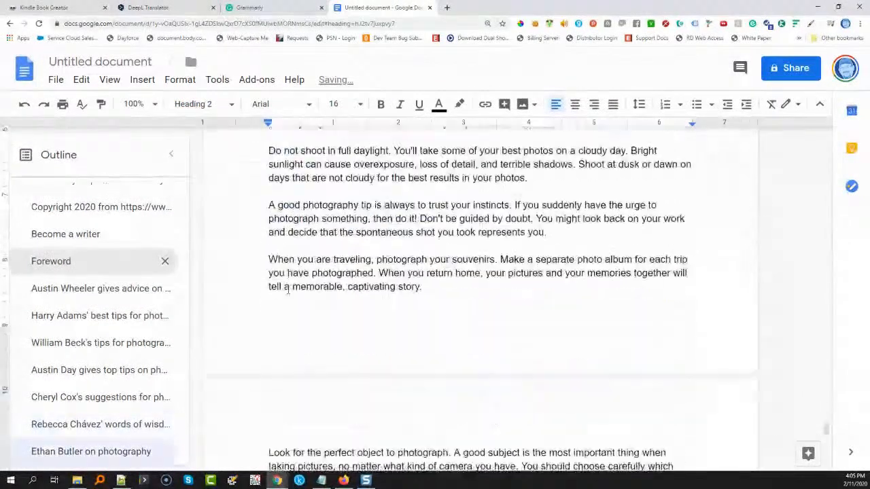
Apply the Heading 2 style to the "In Closing..." title on the last page
scroll(287, 290, "down", 6)
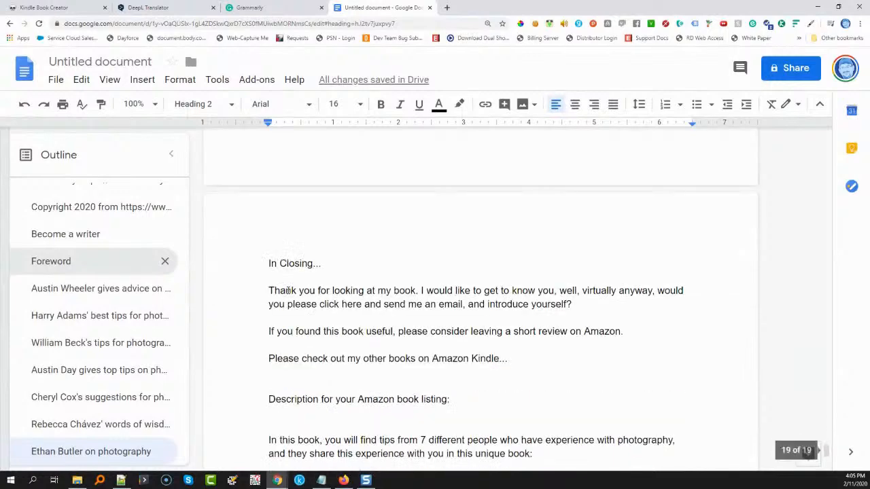
left_click(266, 243)
left_click_drag(266, 243, 321, 244)
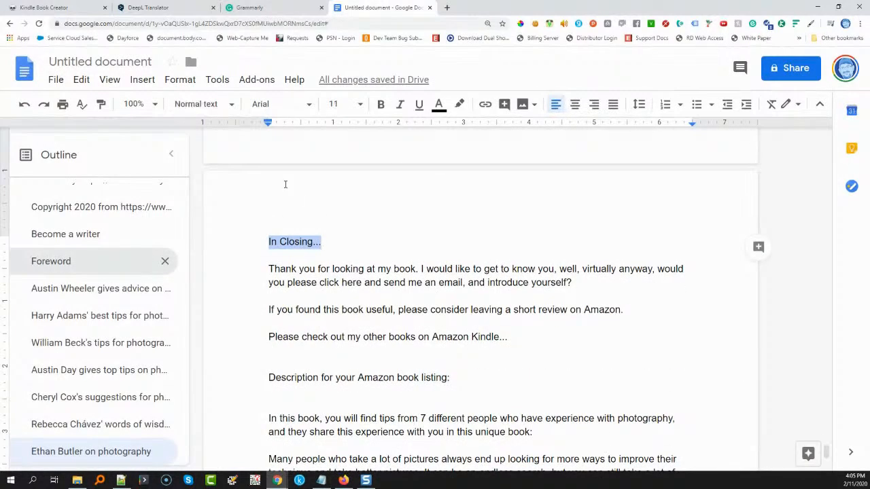
left_click(217, 106)
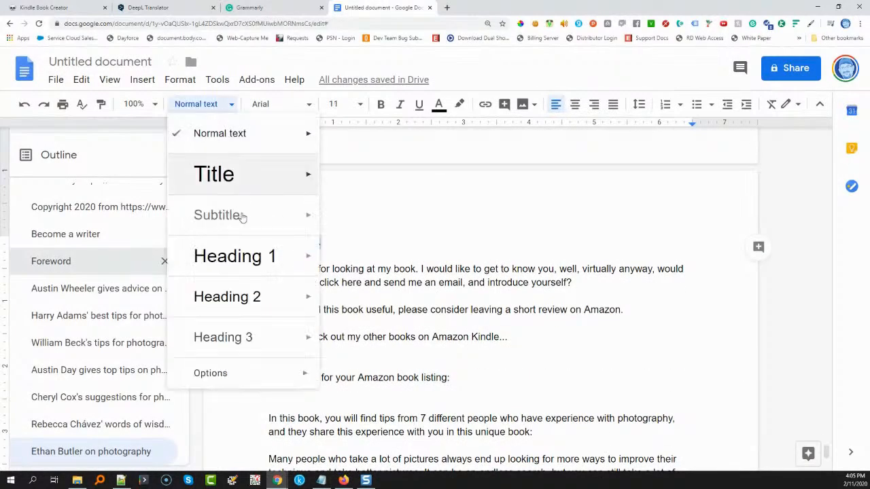
left_click(239, 297)
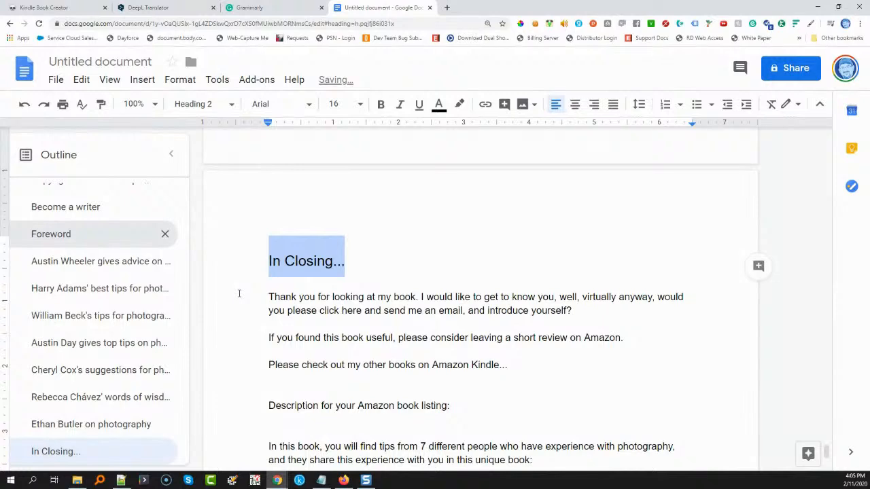
Cut everything from "Description for your Amazon book listing:" through "Thanks again!" and paste it into the blank Notepad++ file, moving that window aside
scroll(240, 294, "down", 5)
scroll(240, 294, "up", 1)
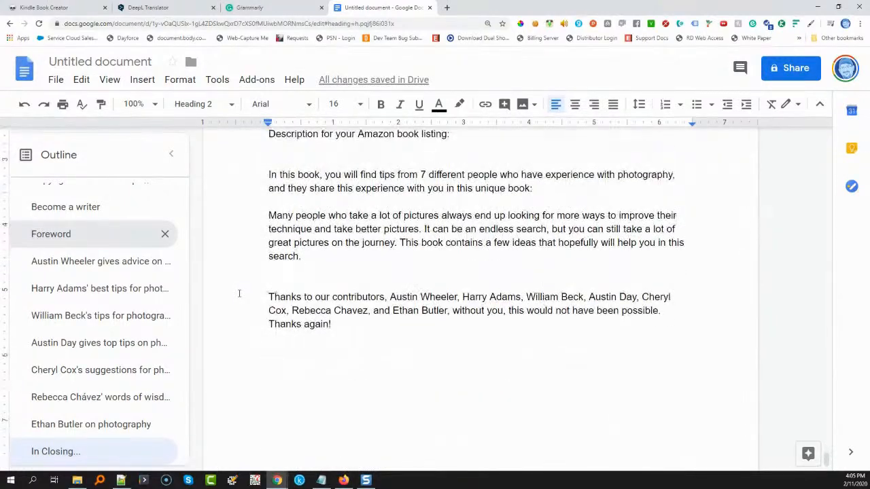
scroll(239, 294, "up", 2)
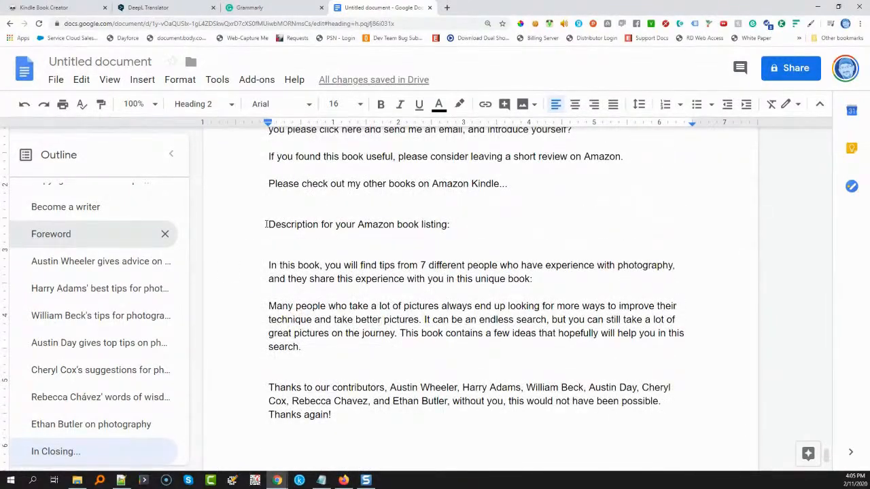
left_click_drag(266, 224, 435, 416)
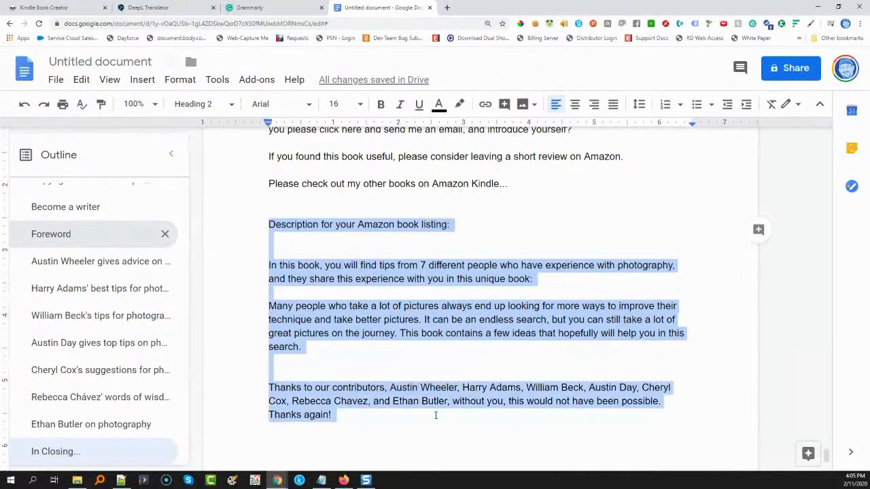
key("ctrl+x")
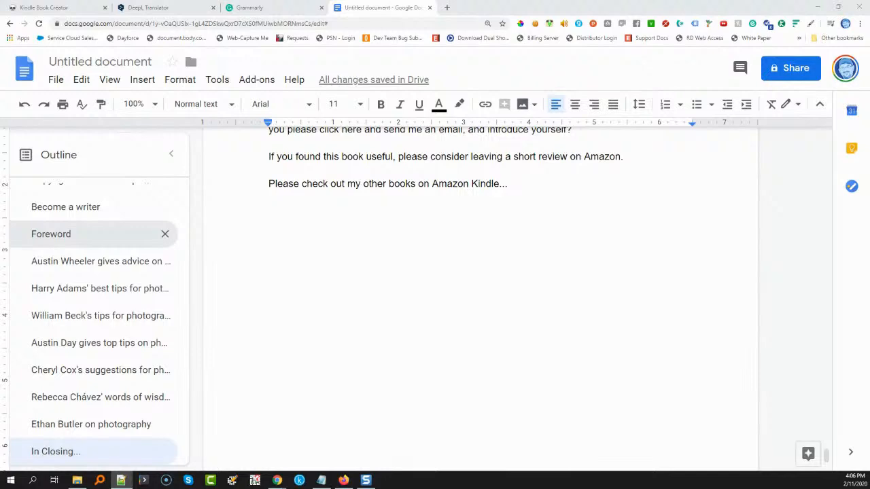
left_click(121, 481)
key("ctrl+v")
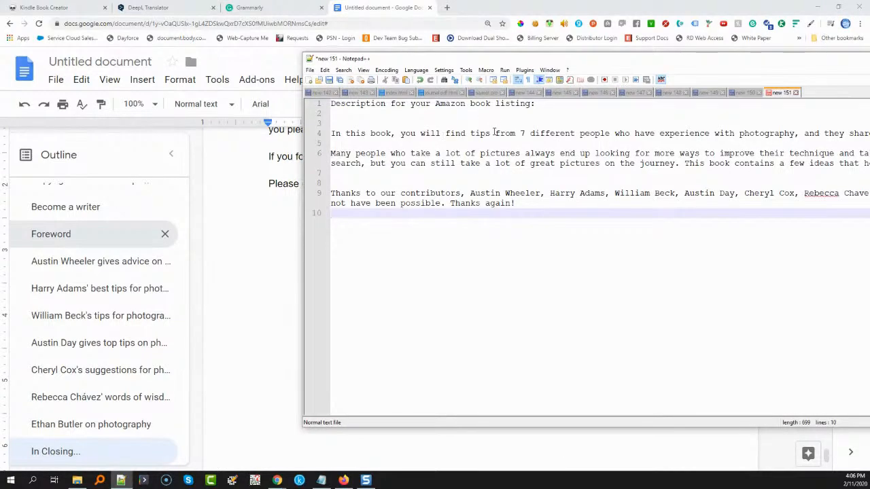
left_click_drag(467, 62, 869, 146)
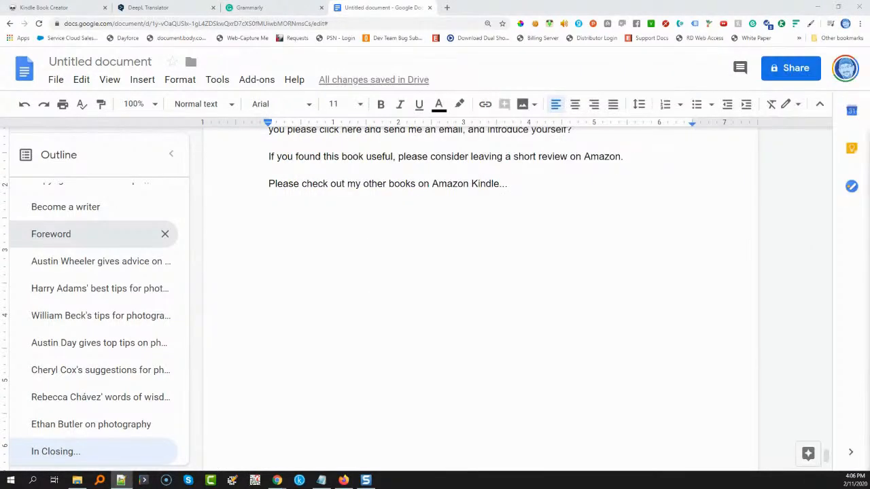
Rename the Google Docs document "Have fun creating spectacular photos with these tips"
scroll(369, 249, "up", 20)
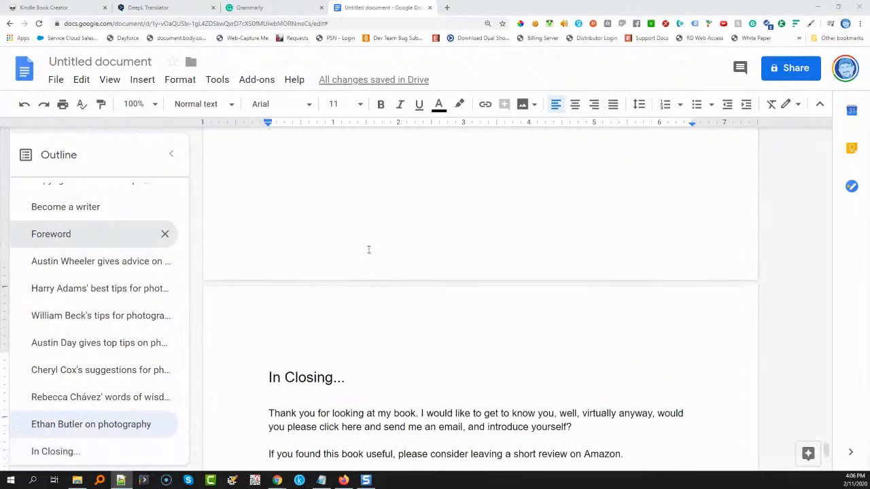
scroll(369, 250, "up", 20)
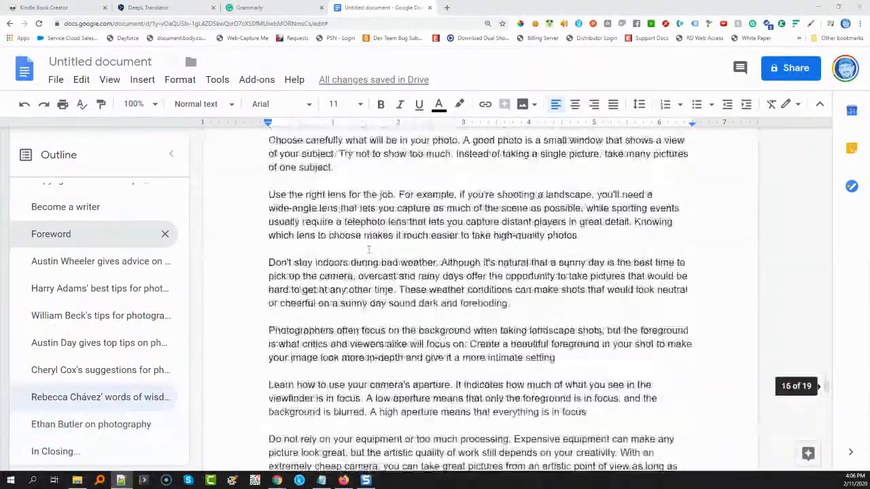
scroll(369, 249, "up", 20)
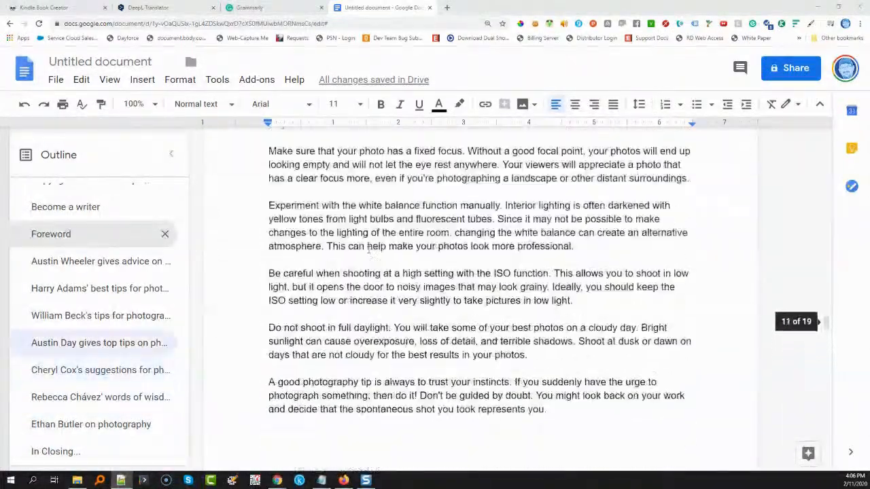
scroll(368, 249, "up", 20)
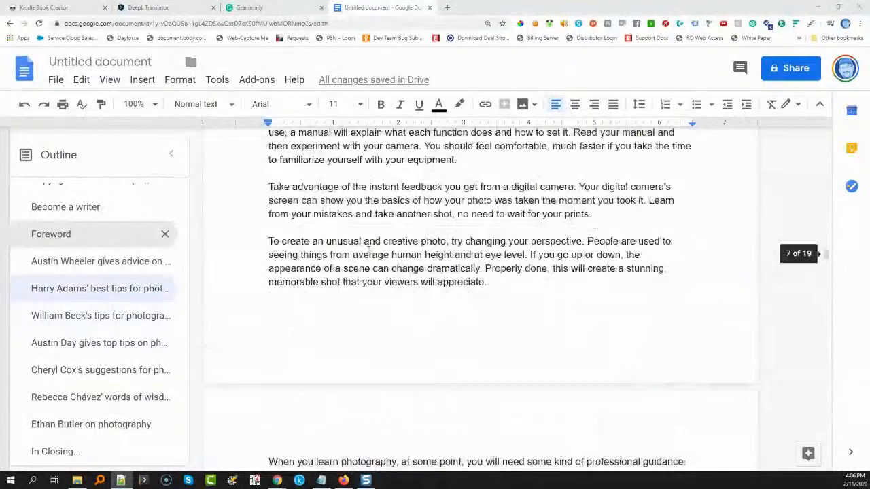
scroll(368, 250, "up", 20)
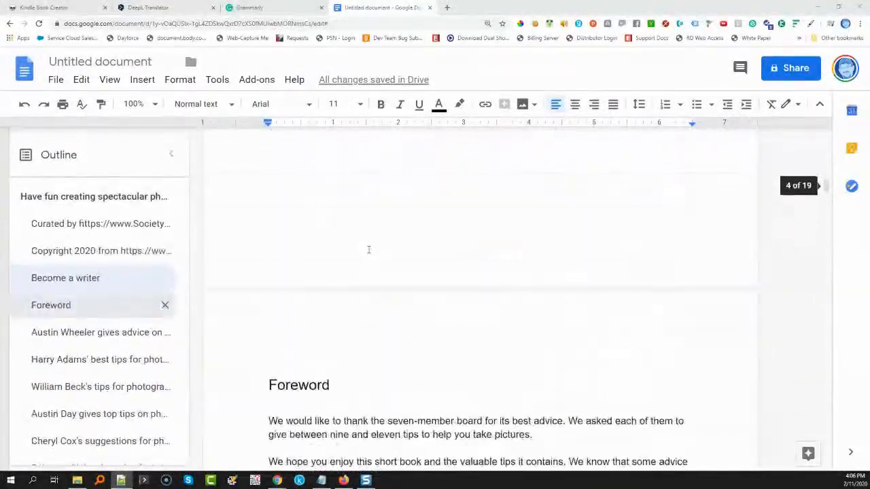
scroll(369, 249, "up", 3)
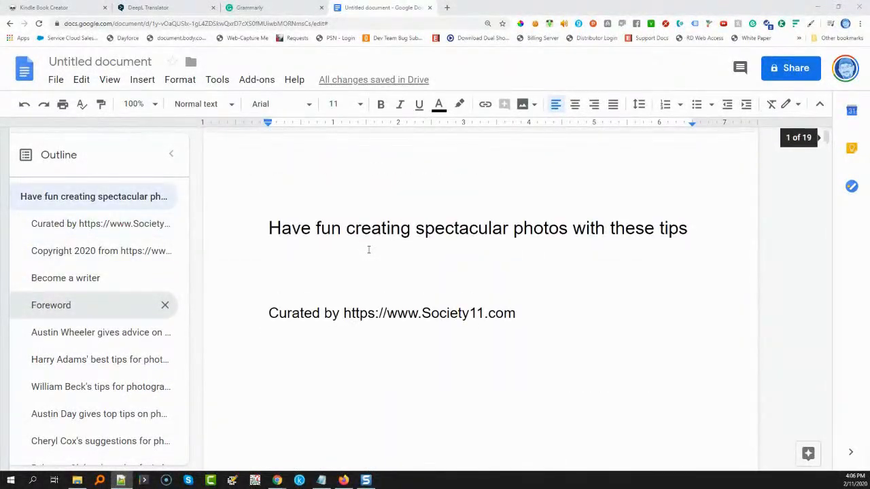
left_click(92, 65)
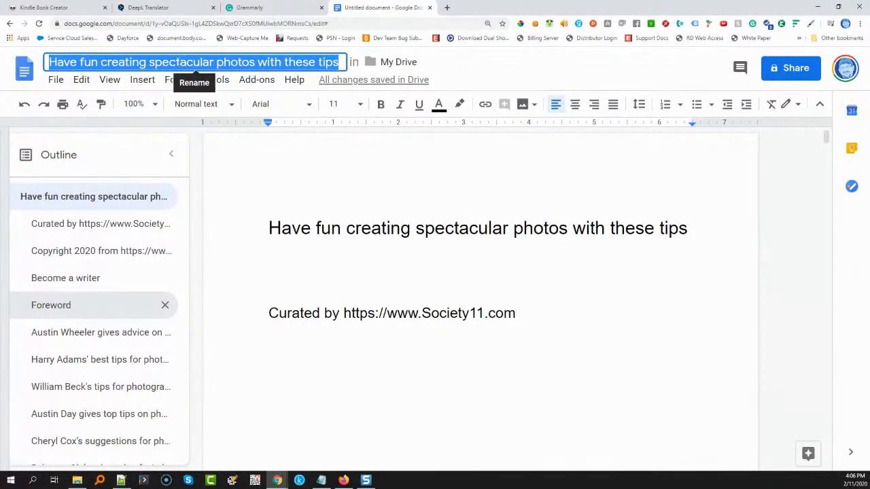
Download the document as a Microsoft Word (.docx) file
left_click(56, 80)
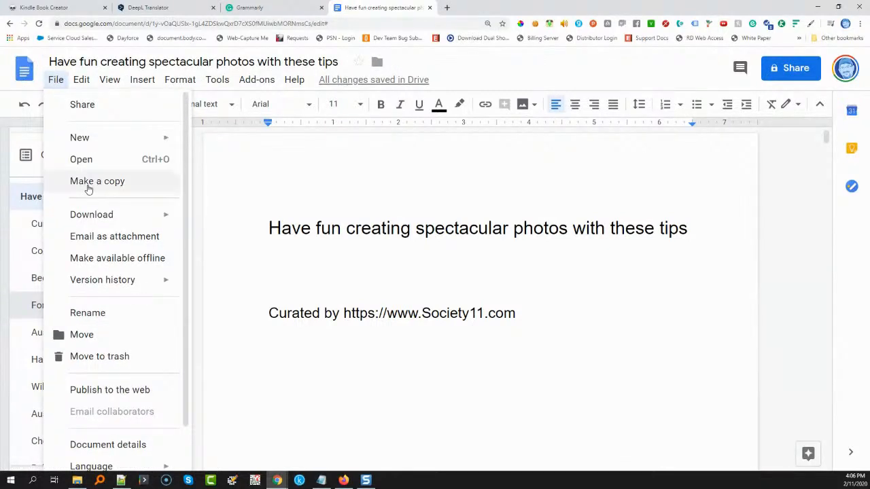
mouse_move(93, 218)
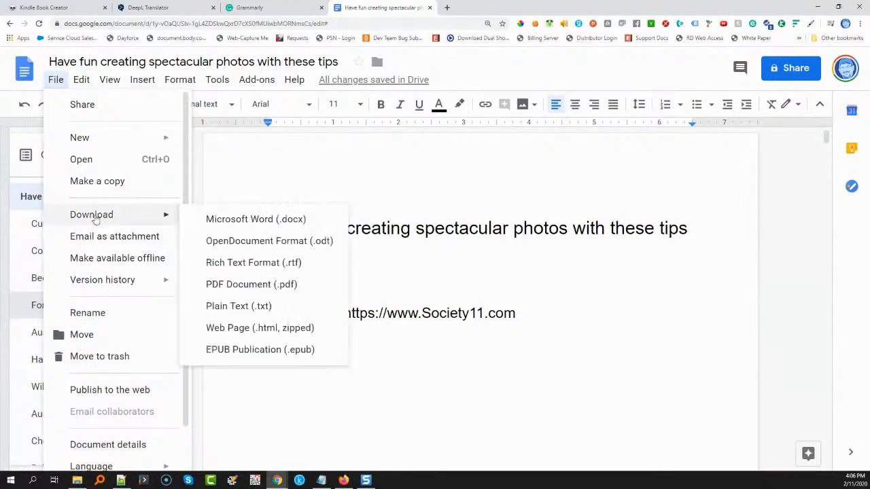
left_click(216, 225)
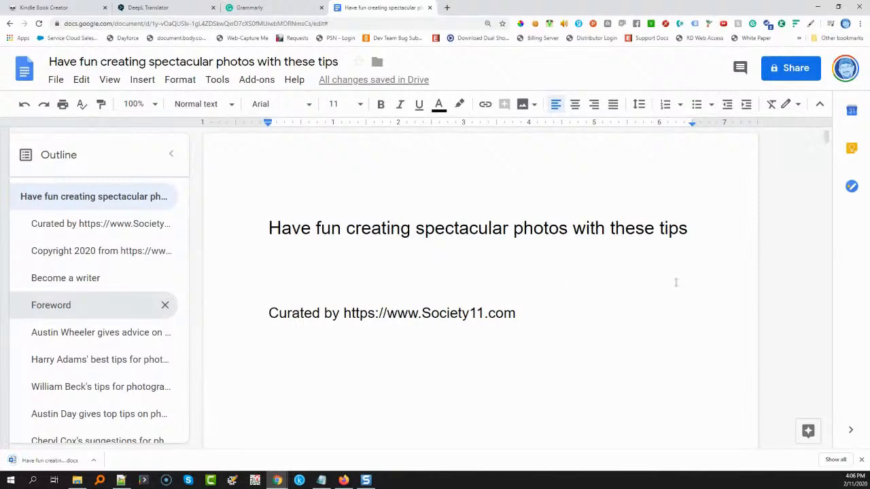
Switch to Kindle Create and start a new novels/essays project by importing "Have fun creating spectacular photos with these tips.docx" from Downloads
left_click(299, 482)
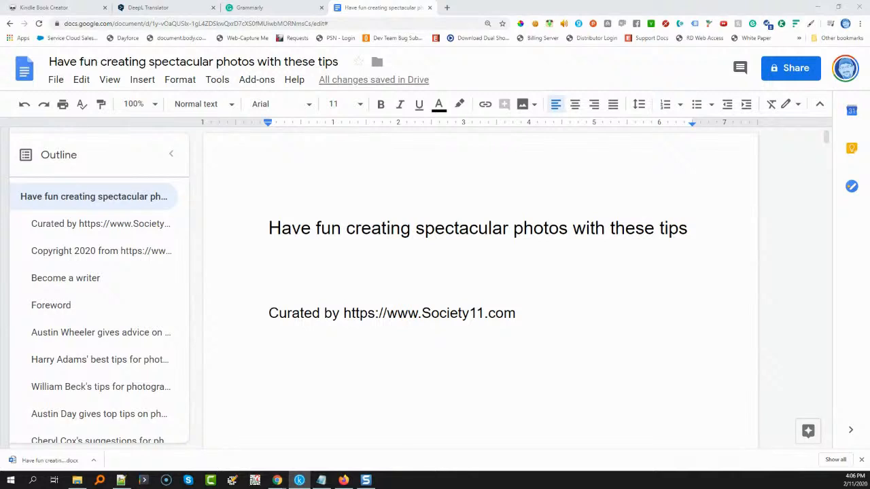
left_click_drag(869, 112, 443, 90)
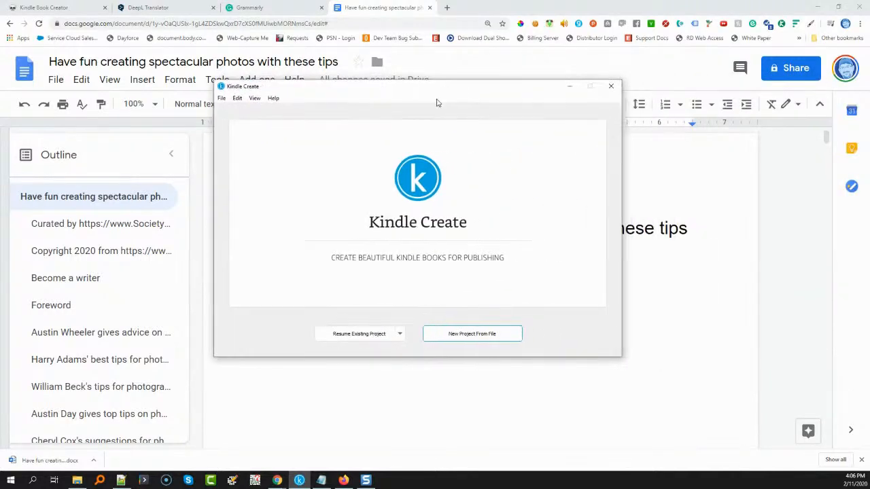
left_click(454, 336)
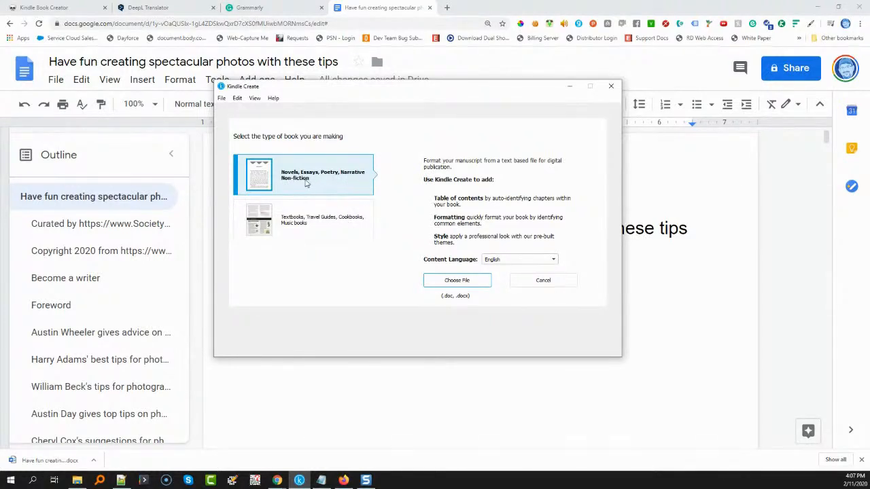
left_click(461, 286)
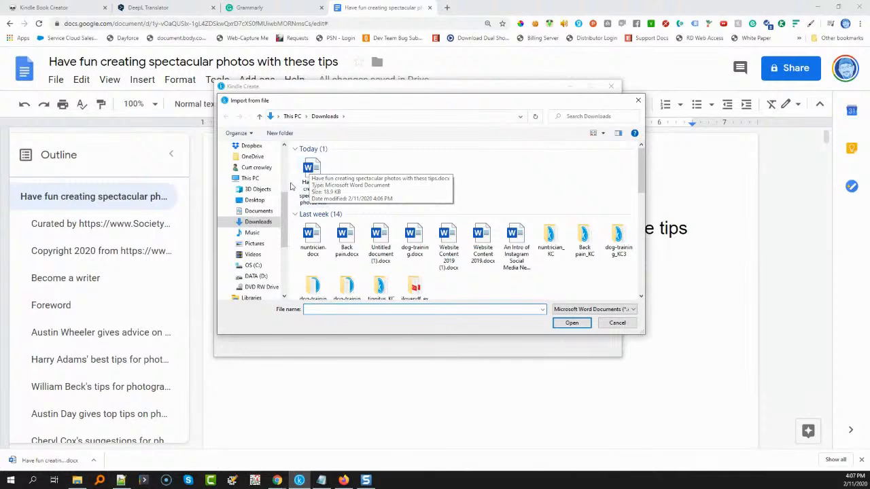
double_click(315, 178)
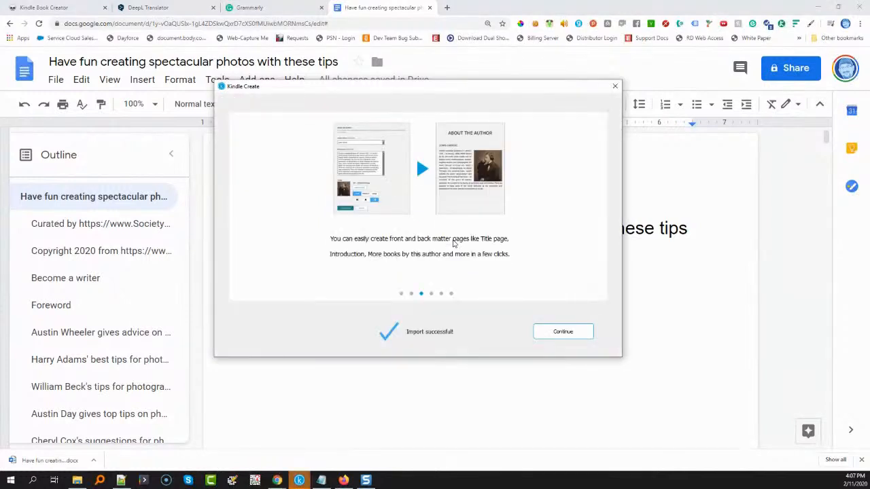
left_click(569, 333)
left_click(577, 335)
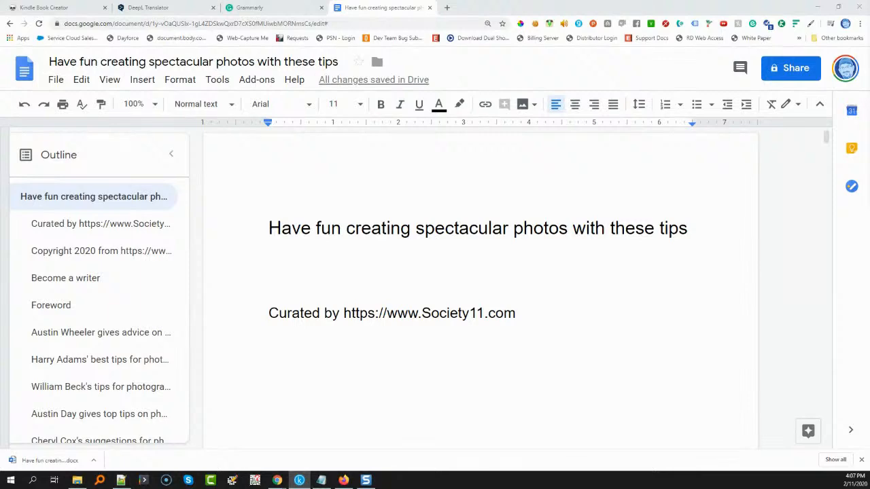
Bring the Kindle Create project window onto this screen and maximize it
left_click_drag(869, 4, 154, 1)
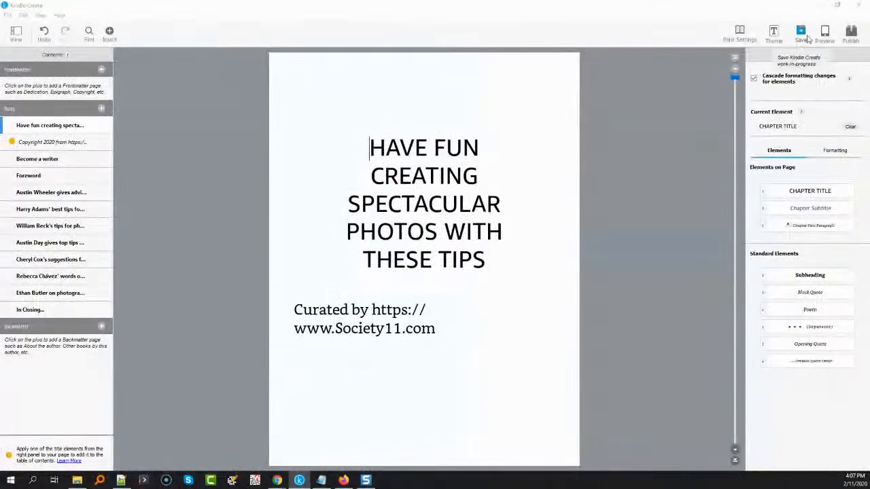
left_click(836, 4)
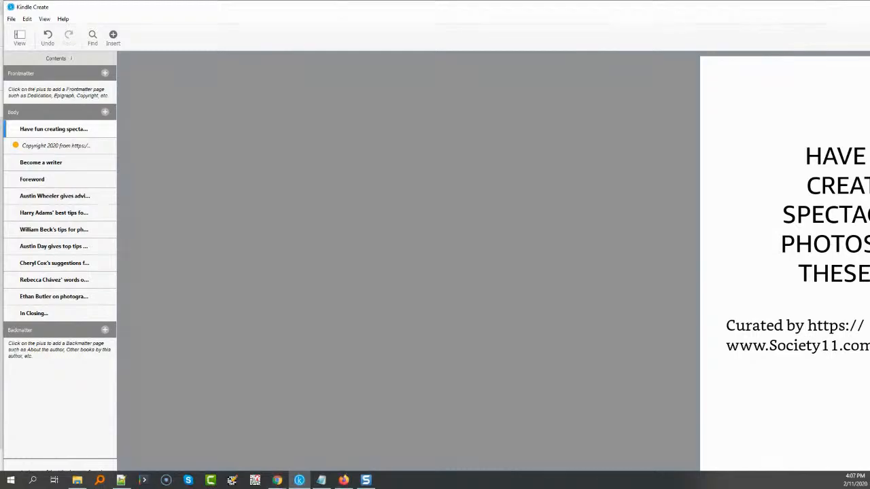
key("super+shift+Right")
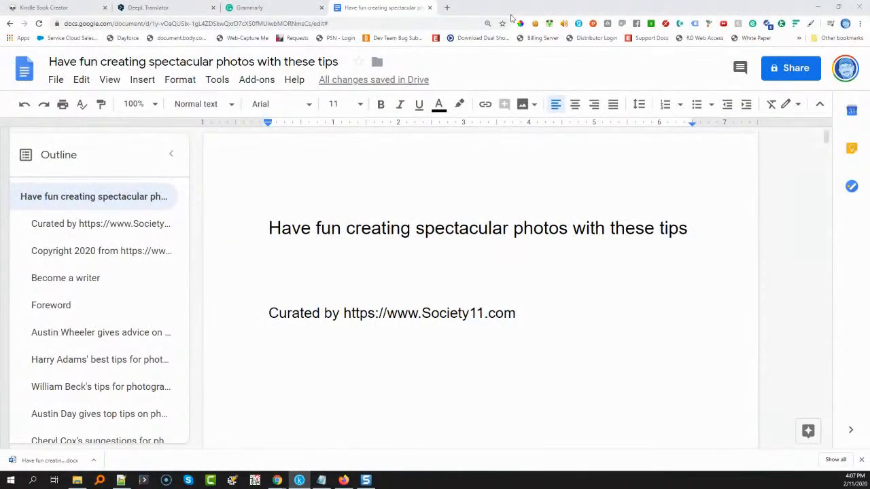
left_click_drag(869, 5, 2, 4)
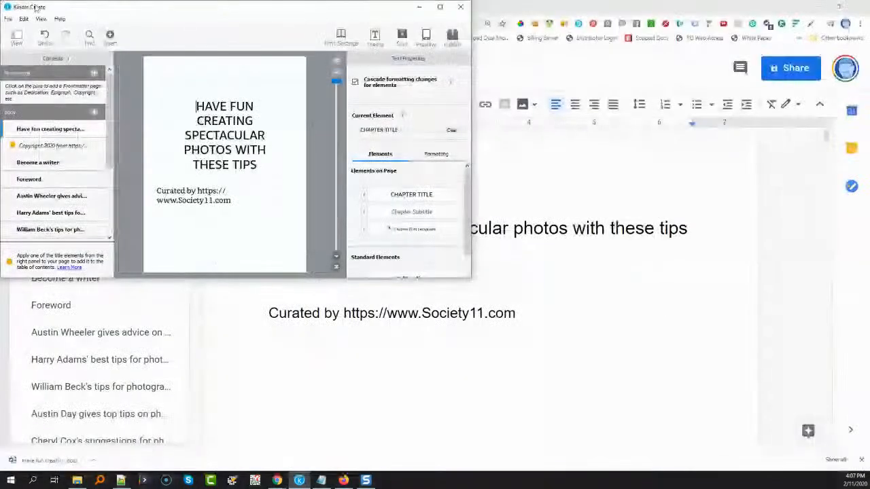
left_click(439, 8)
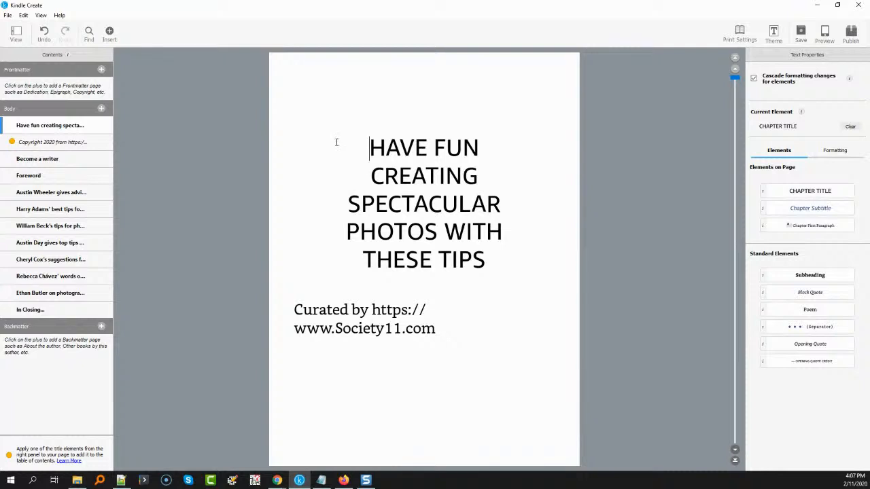
Delete the "Have fun creating spectacular photos" title section and the "Copyright 2020" section from the book body
right_click(83, 127)
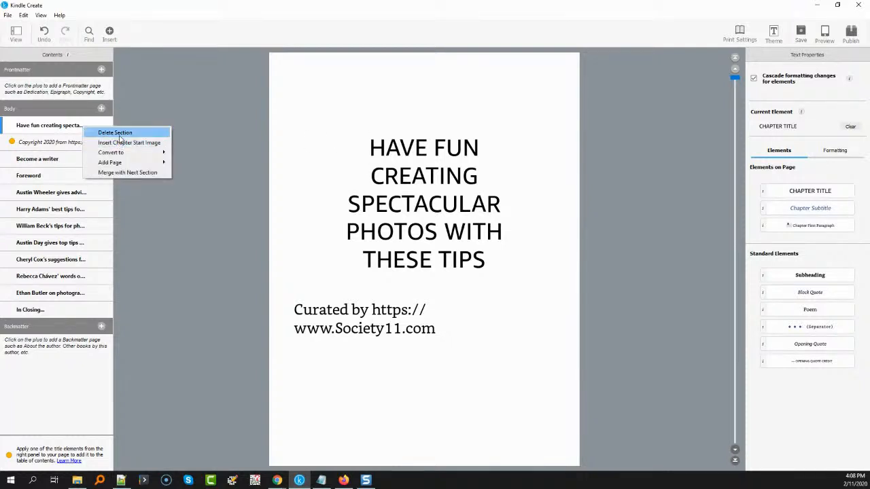
left_click(115, 132)
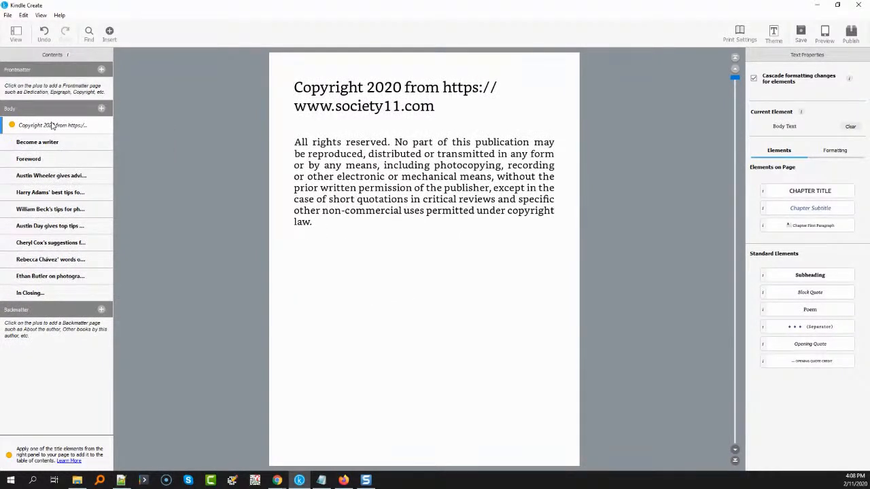
right_click(52, 126)
left_click(58, 129)
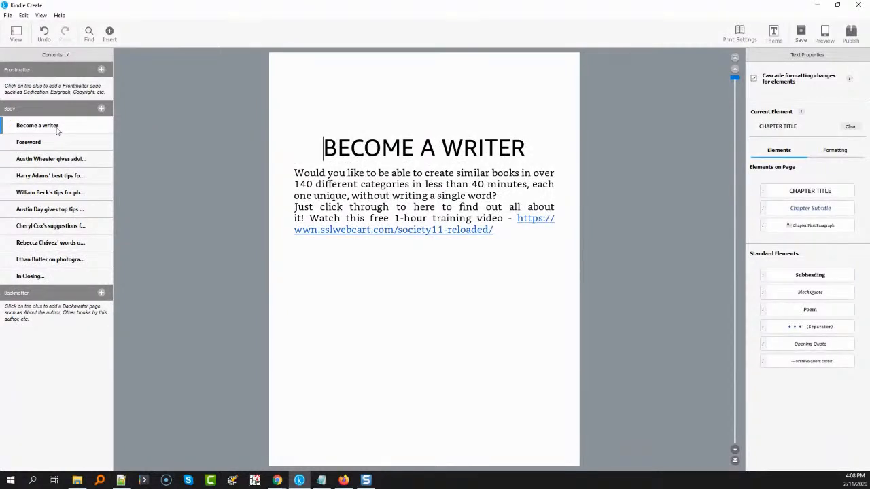
Delete the "Become a writer" and "Foreword" sections from the book body
right_click(57, 131)
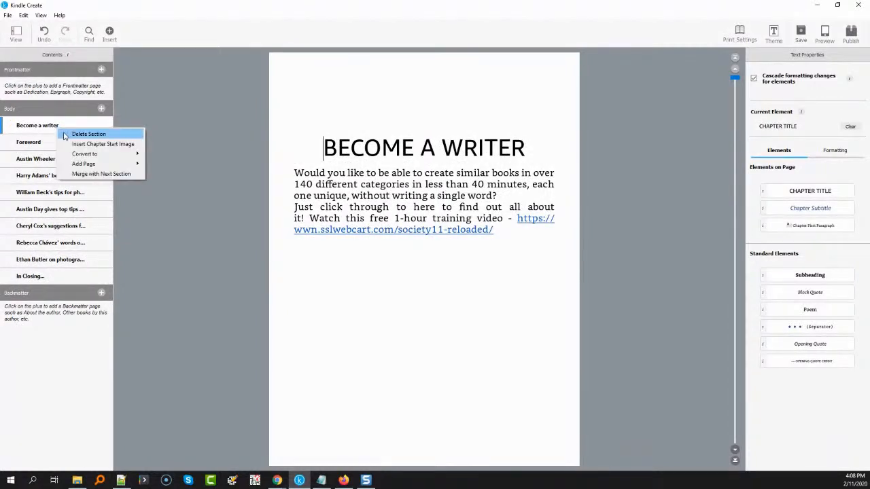
left_click(66, 134)
right_click(54, 128)
left_click(82, 131)
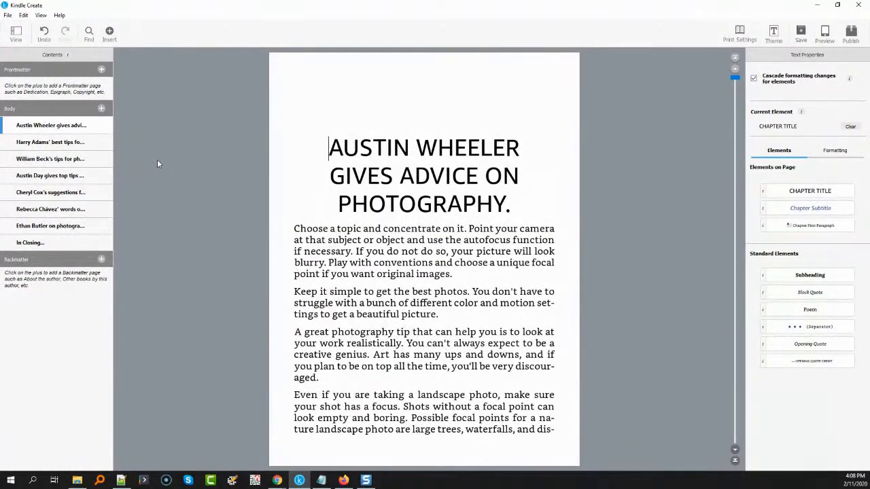
Start a frontmatter title page and fill its book title with "Have fun creating spectacular photos with these tips", copied from the Google Docs document
left_click(102, 70)
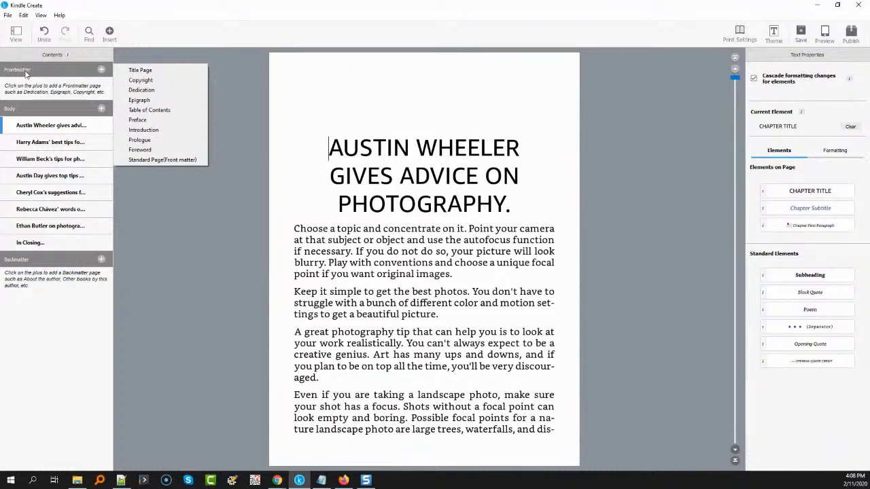
left_click(152, 71)
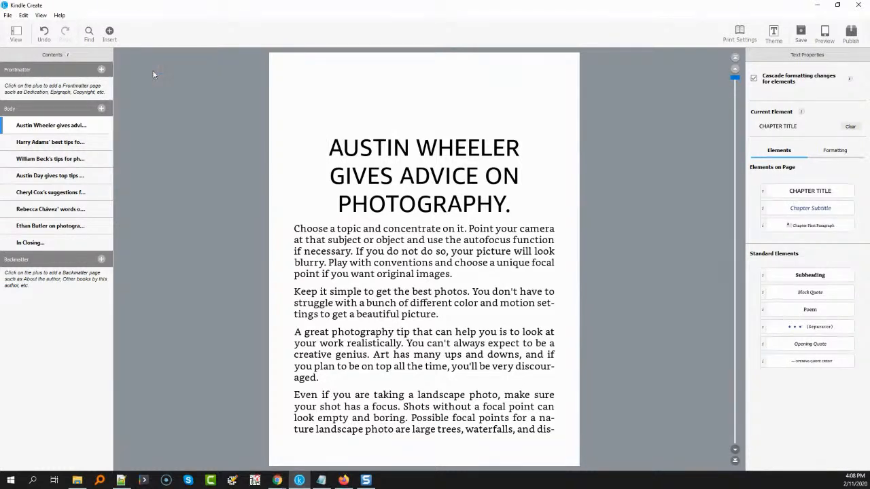
left_click(338, 143)
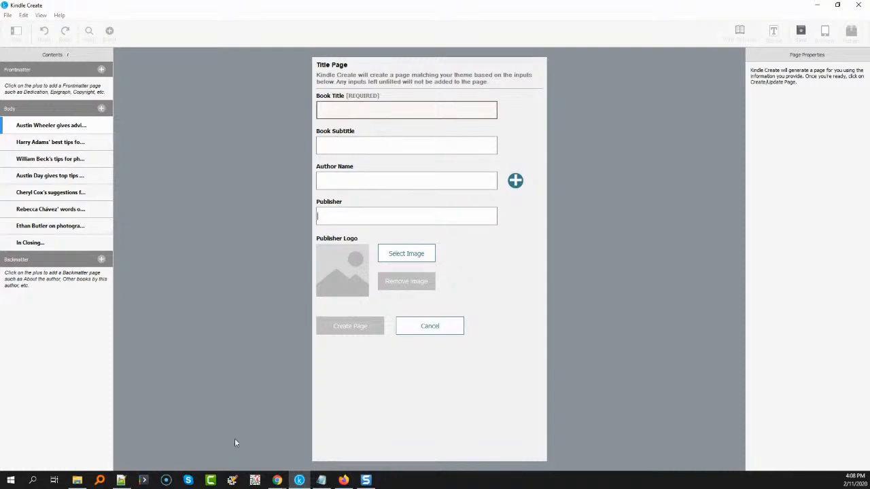
mouse_move(278, 481)
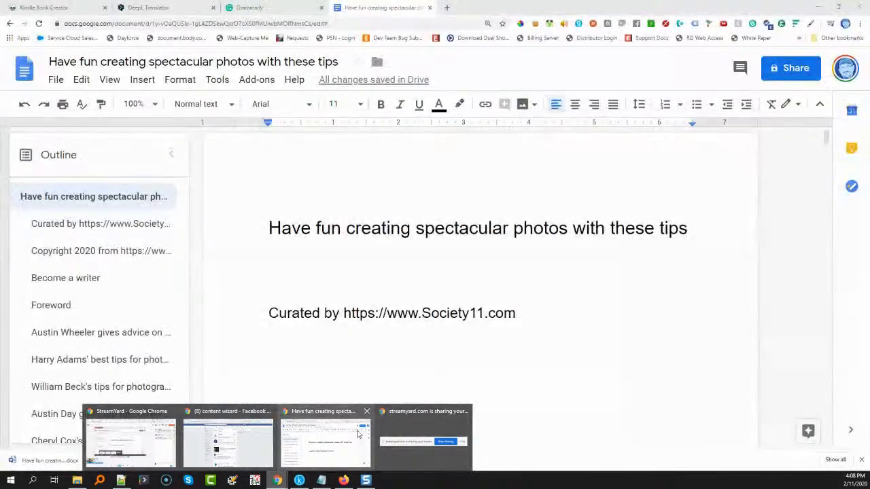
left_click(357, 432)
left_click_drag(270, 228, 676, 229)
key("ctrl+c")
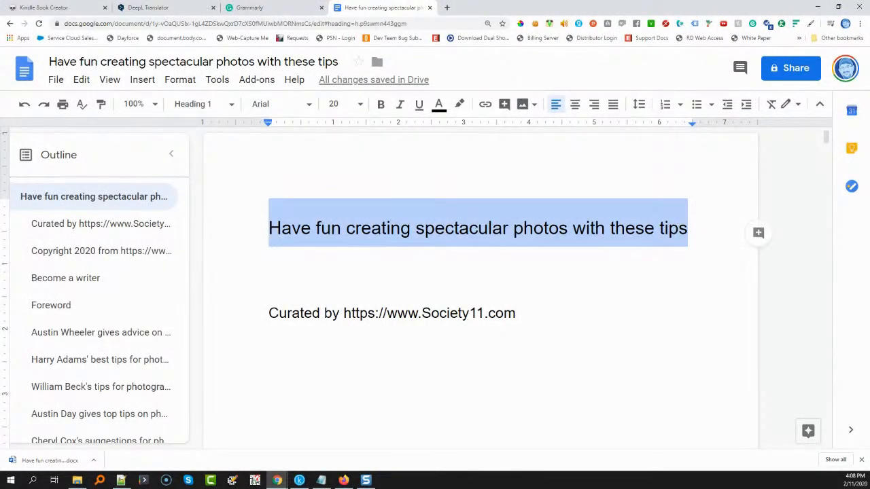
left_click(306, 480)
left_click(346, 108)
key("ctrl+v")
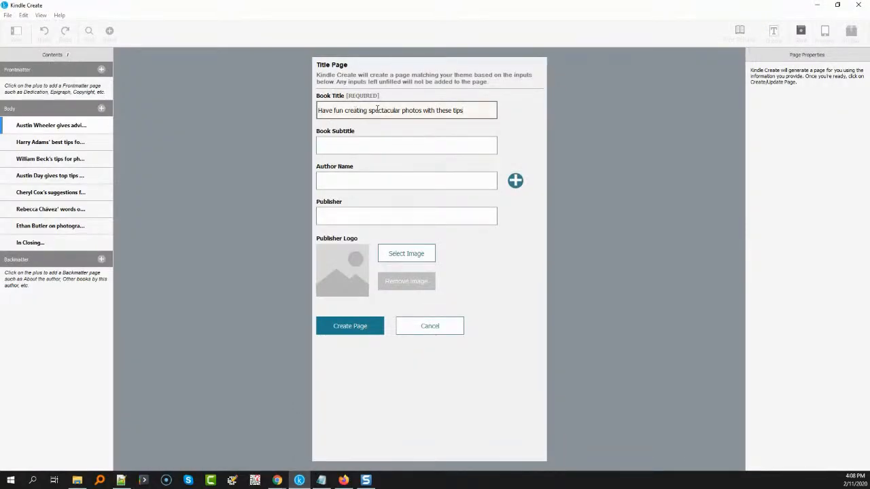
Capitalize each word of the book title so it reads "Have Fun Creating Spectacular Photos With These Tips"
left_click_drag(334, 110, 337, 110)
type("Fun ")
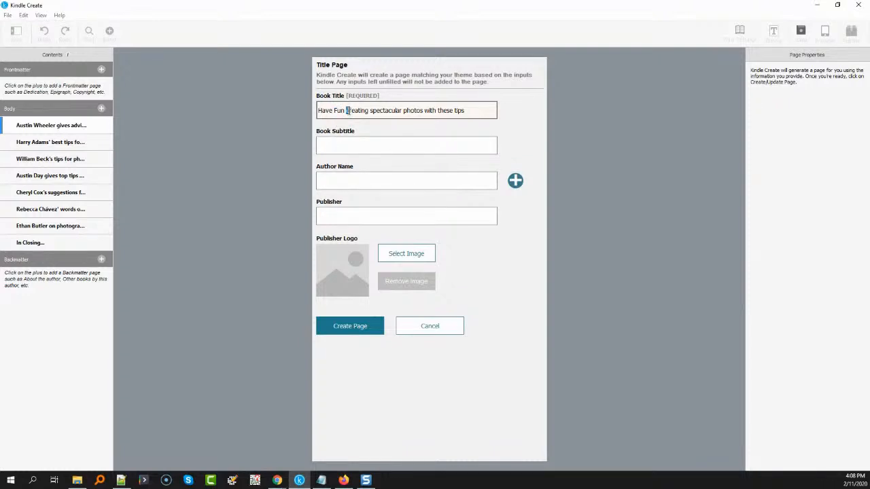
type("C")
left_click_drag(371, 112, 375, 112)
type("S")
left_click_drag(405, 111, 410, 111)
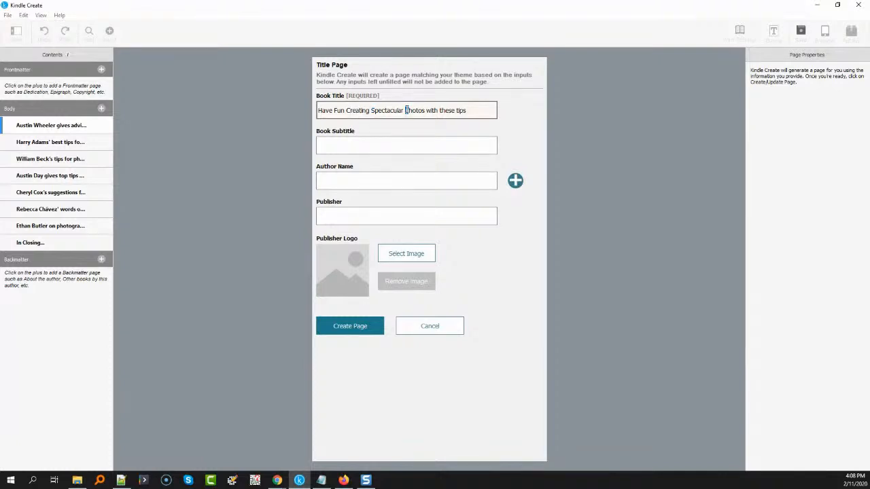
type("P")
left_click_drag(426, 111, 431, 110)
type("W")
left_click_drag(441, 111, 446, 111)
type("T")
left_click(462, 111)
key("BackSpace")
type("T")
Enter the author's pen name and the publisher "Society11.com", and create the title page
left_click(350, 179)
type("A.I. WordSmyth")
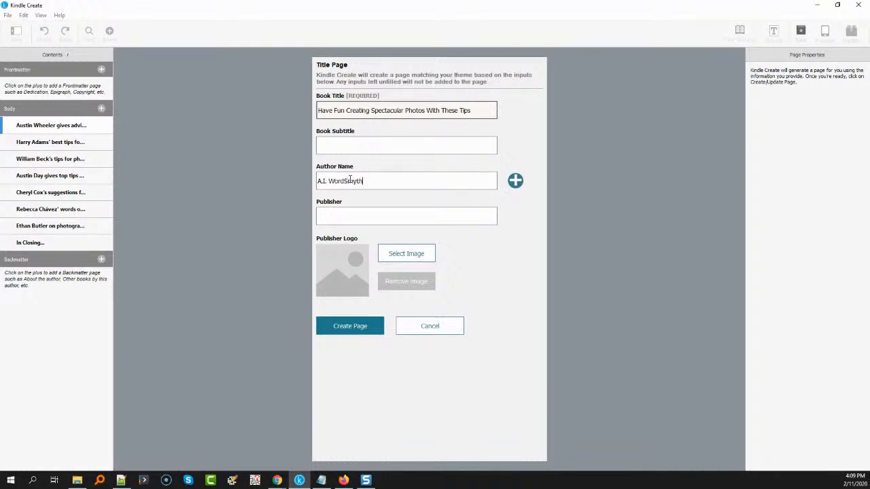
left_click(328, 217)
type("Society11.com")
left_click(361, 327)
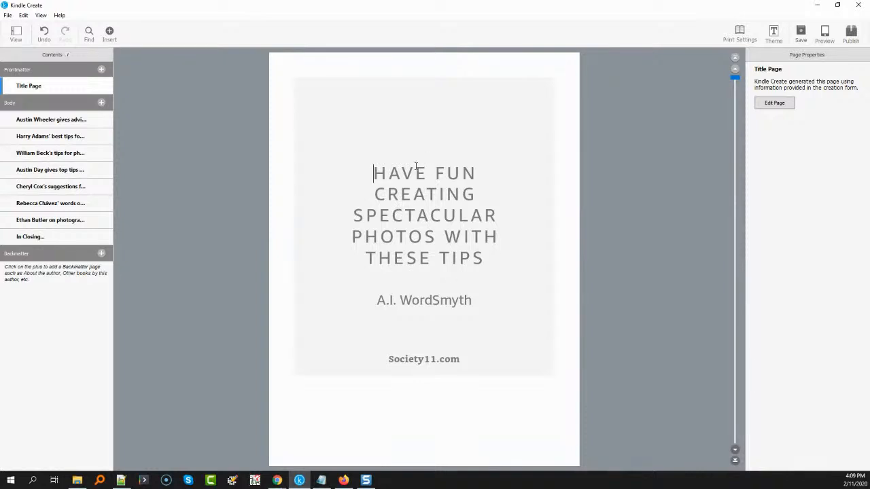
Start a frontmatter copyright page with "Society11.com" as the copyright owner and 2020 as the year of publication
left_click(102, 70)
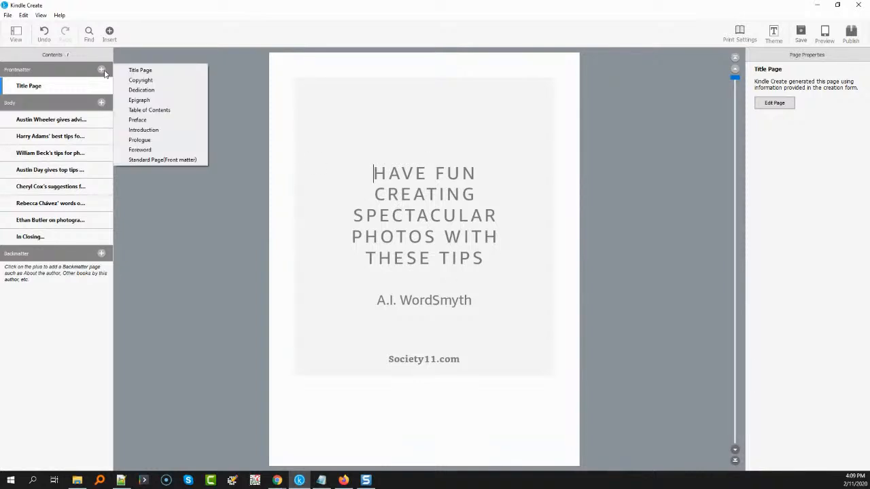
left_click(141, 80)
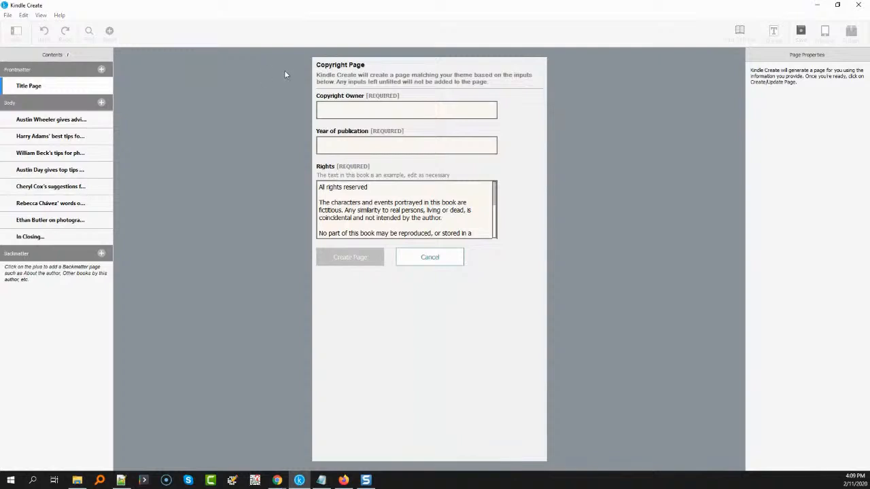
left_click(348, 105)
type("Society11.com")
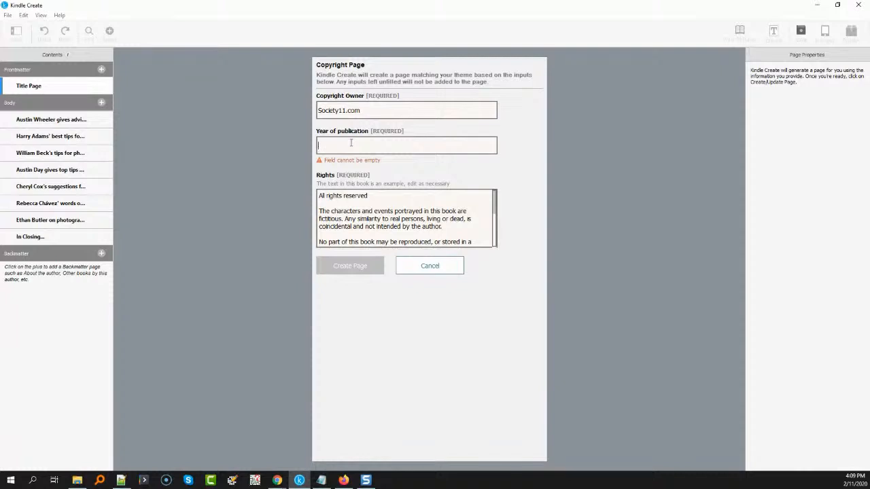
type("2020")
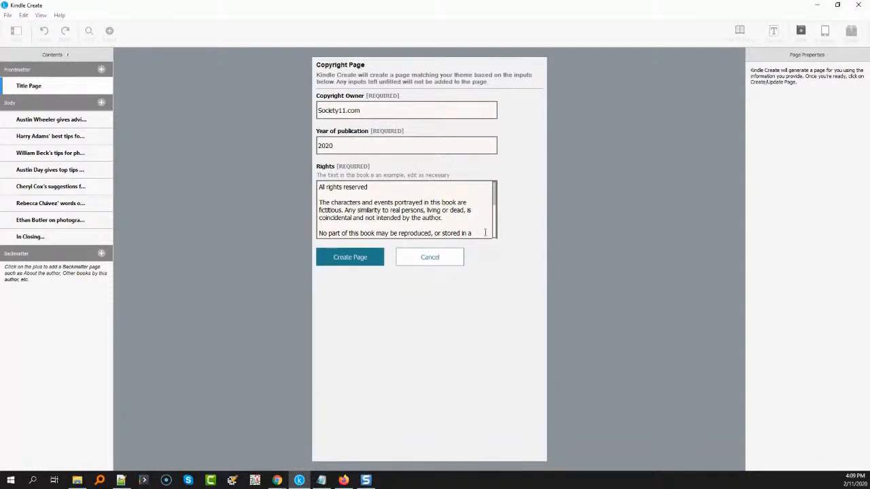
Remove the ISBN, cover design, Library of Congress and "Printed in the United States of America" lines from the rights text
left_click(495, 204)
scroll(494, 204, "down", 3)
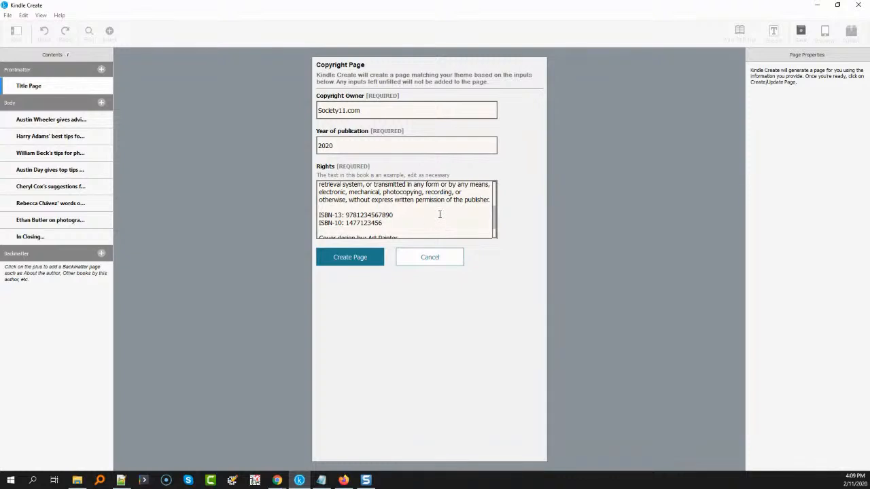
left_click_drag(319, 214, 430, 258)
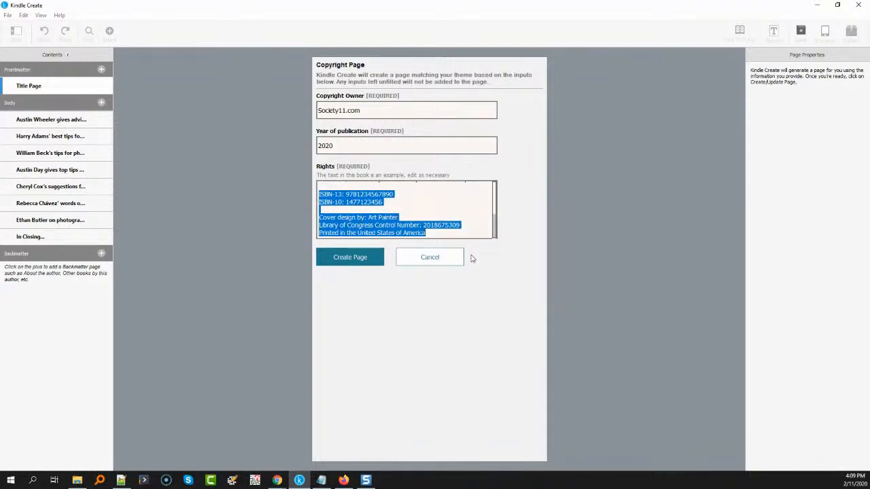
key("BackSpace")
key("BackSpace")
key("BackSpace")
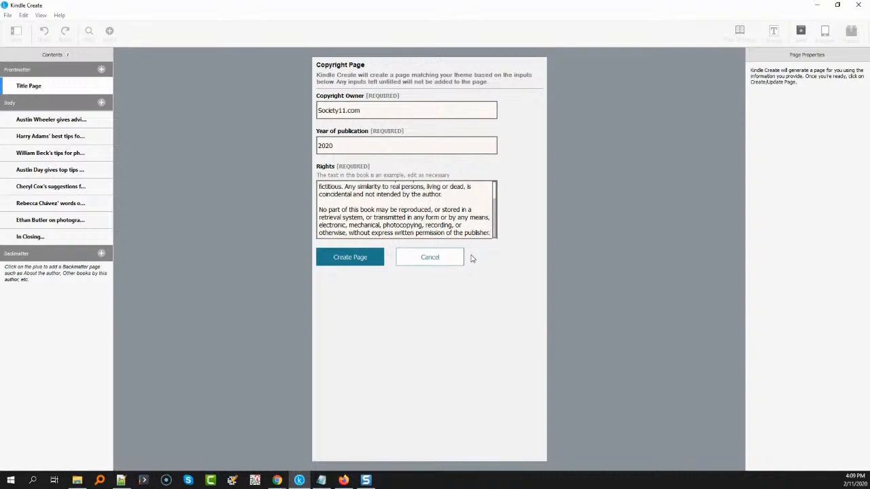
scroll(443, 218, "up", 1)
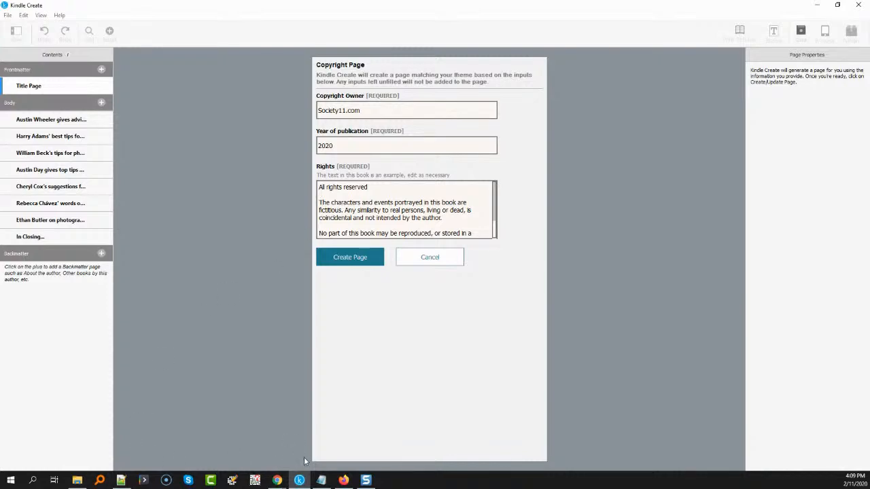
Compare the rights paragraph on the Google Docs document's copyright page with the rights text in the Kindle Create form
mouse_move(279, 480)
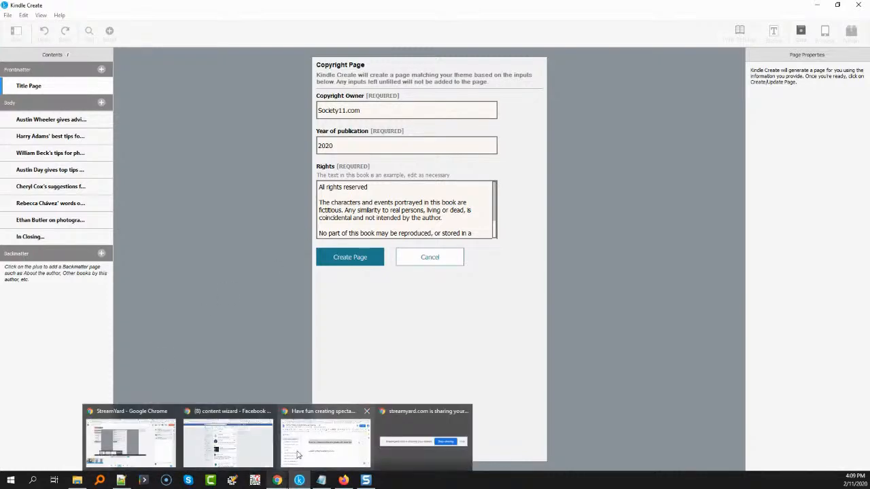
left_click(297, 455)
scroll(285, 294, "down", 10)
scroll(293, 286, "down", 3)
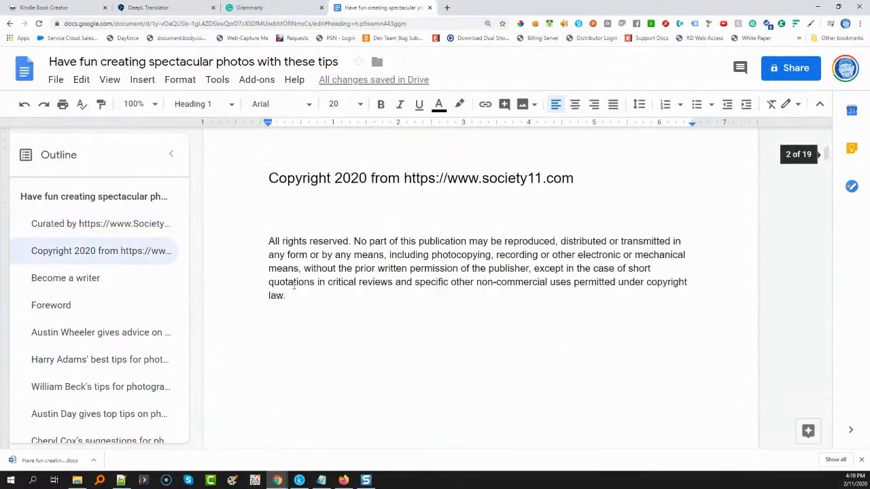
scroll(294, 286, "up", 2)
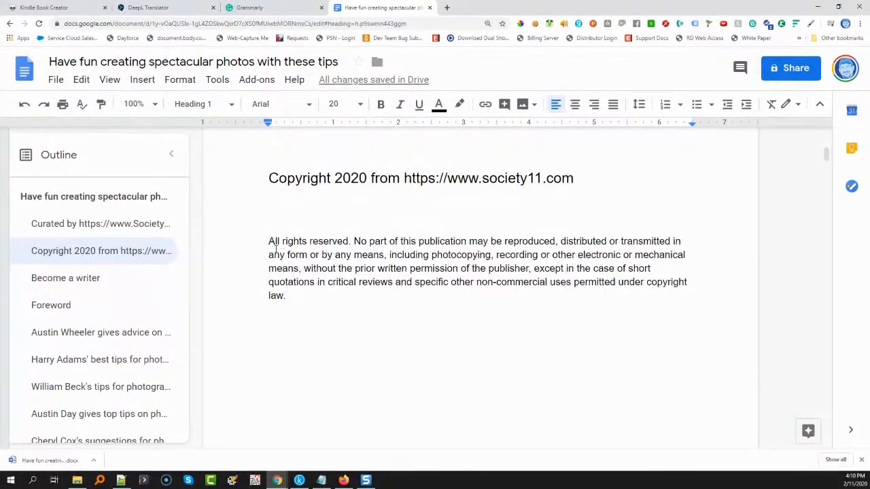
left_click_drag(272, 245, 292, 302)
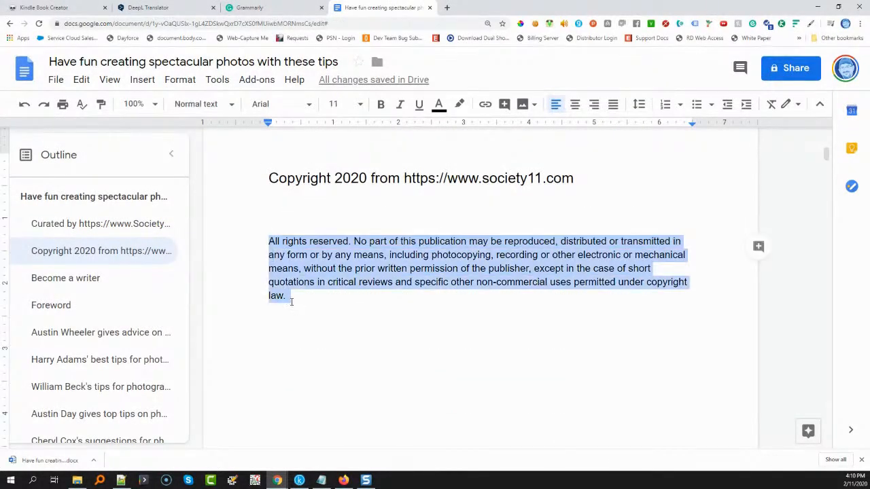
left_click(299, 481)
left_click_drag(320, 203, 471, 199)
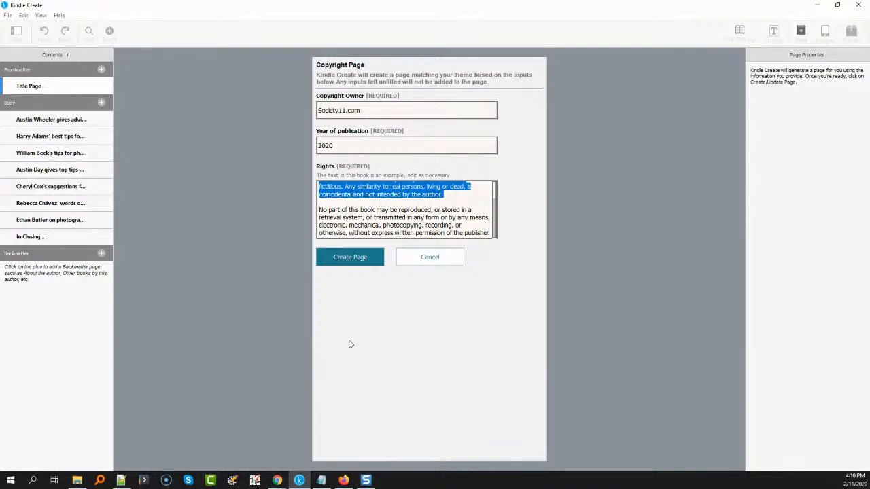
scroll(413, 211, "up", 1)
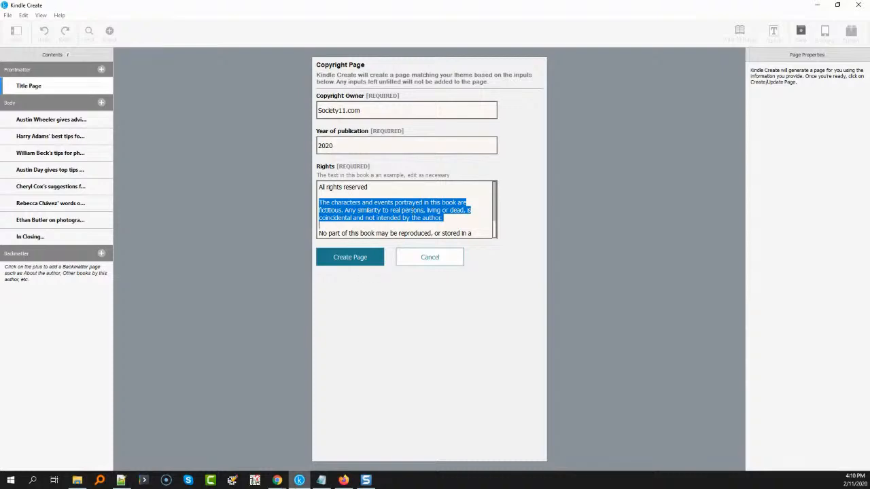
left_click(277, 480)
mouse_move(295, 437)
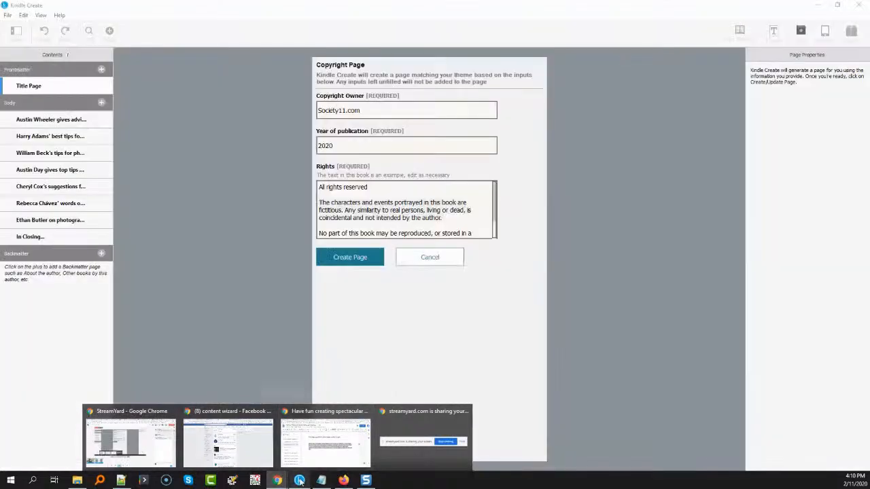
left_click(383, 197)
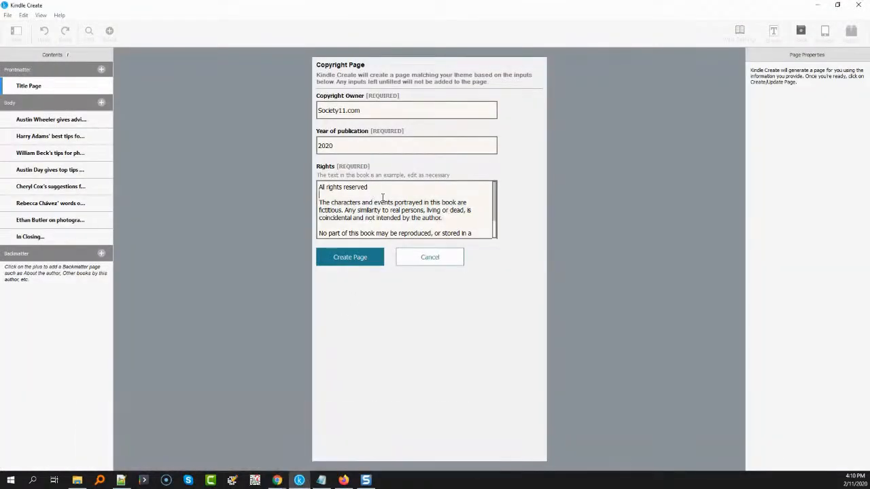
Delete the paragraph about fictitious characters and events from the rights text and create the copyright page
left_click_drag(451, 219, 301, 209)
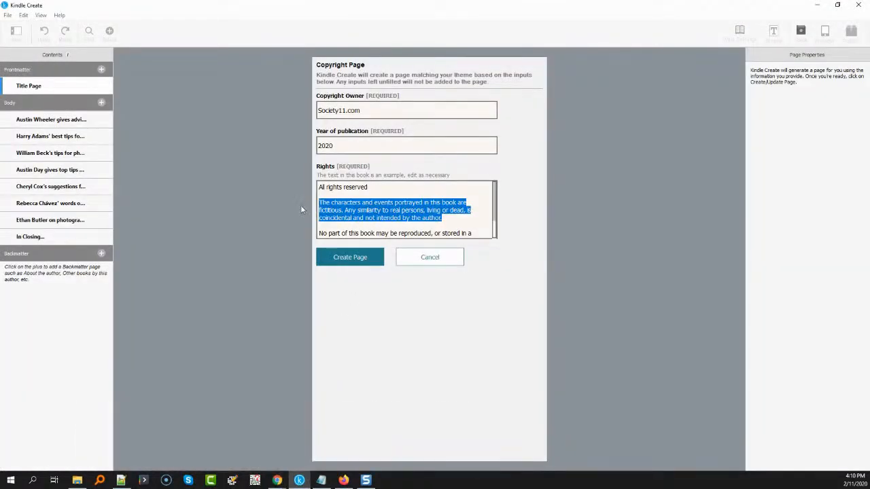
key("BackSpace")
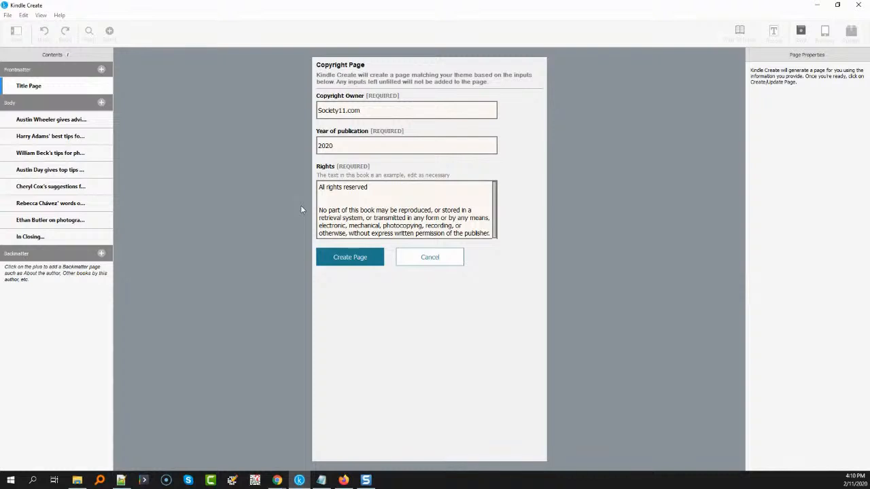
key("BackSpace")
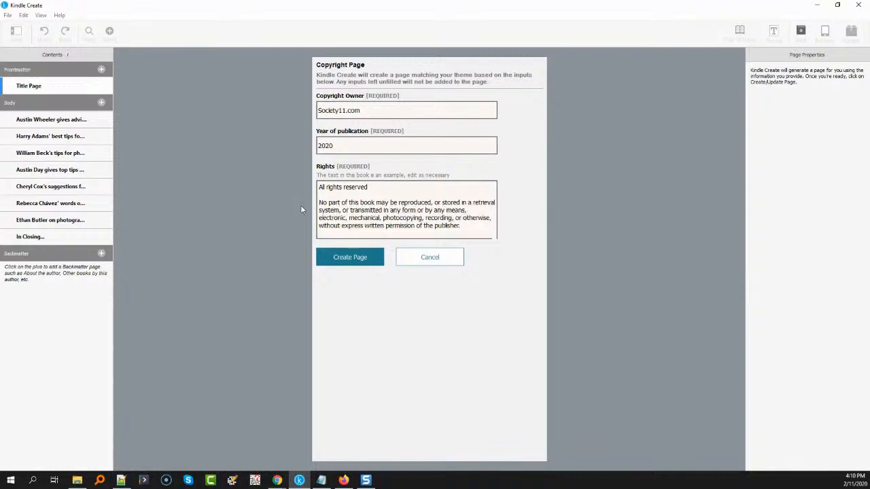
left_click(350, 258)
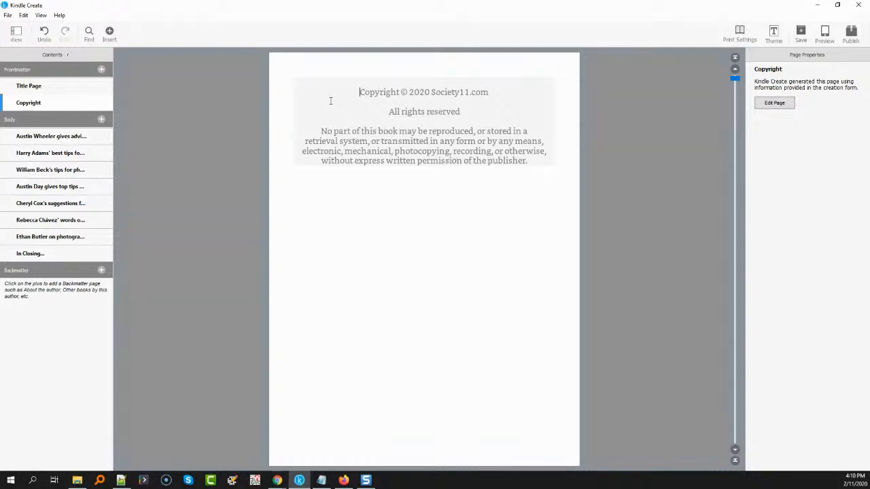
Add a frontmatter Foreword page and replace its placeholder text with the two foreword paragraphs from the Google Docs document
left_click(103, 68)
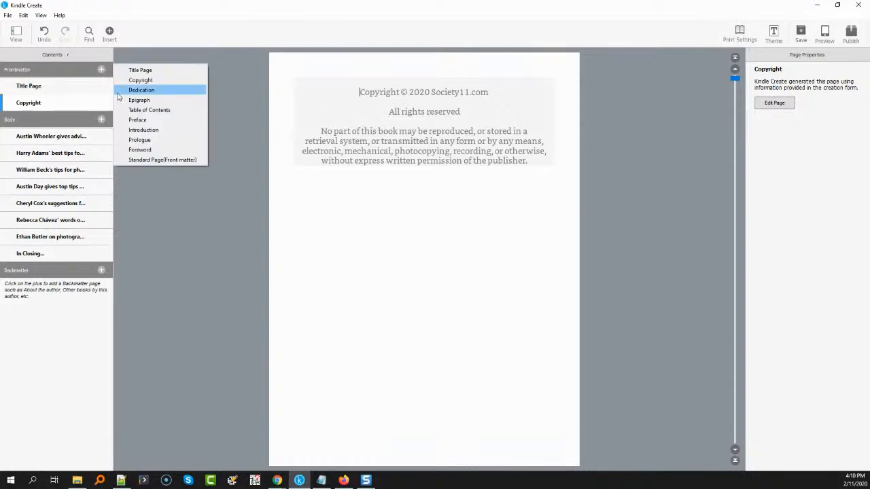
left_click(130, 150)
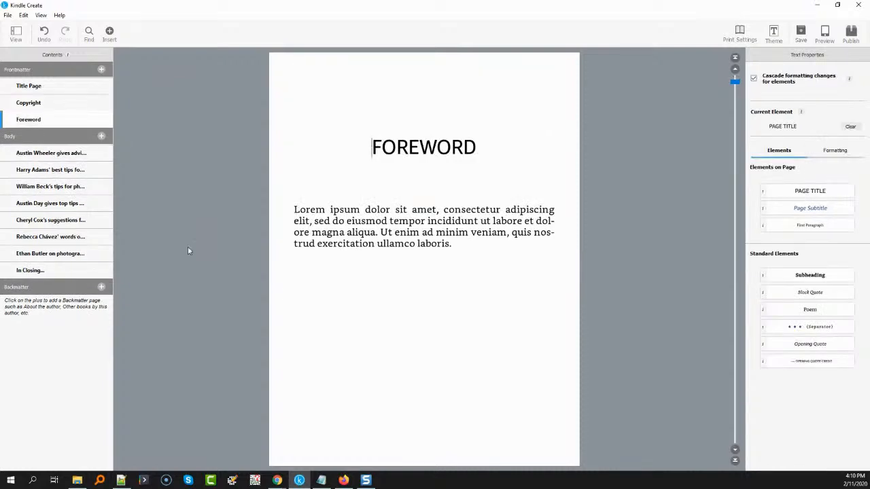
left_click(278, 481)
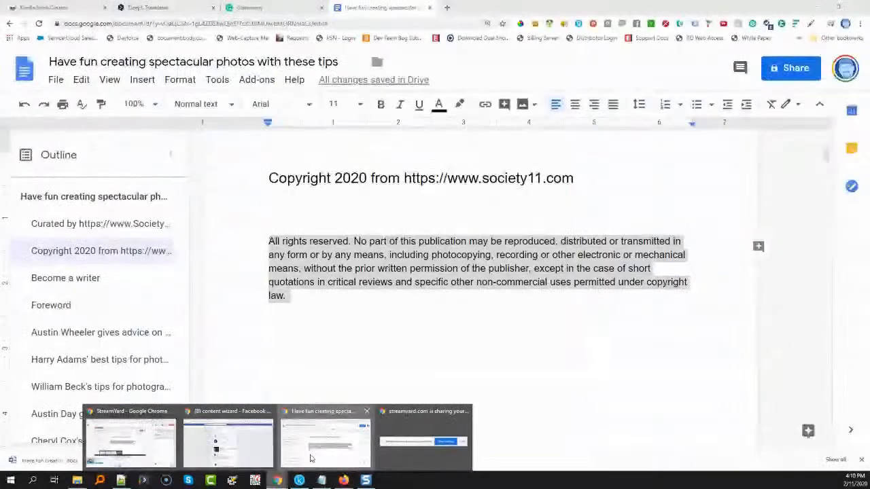
left_click(310, 459)
scroll(343, 335, "down", 5)
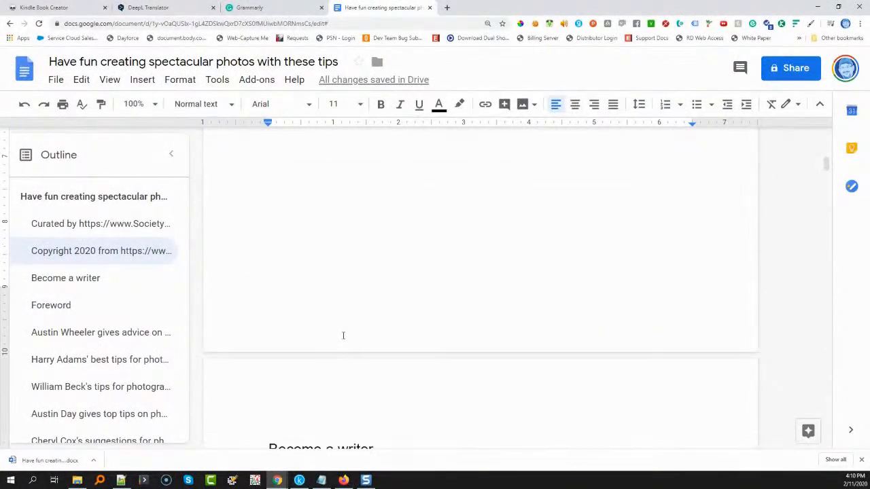
scroll(344, 335, "down", 8)
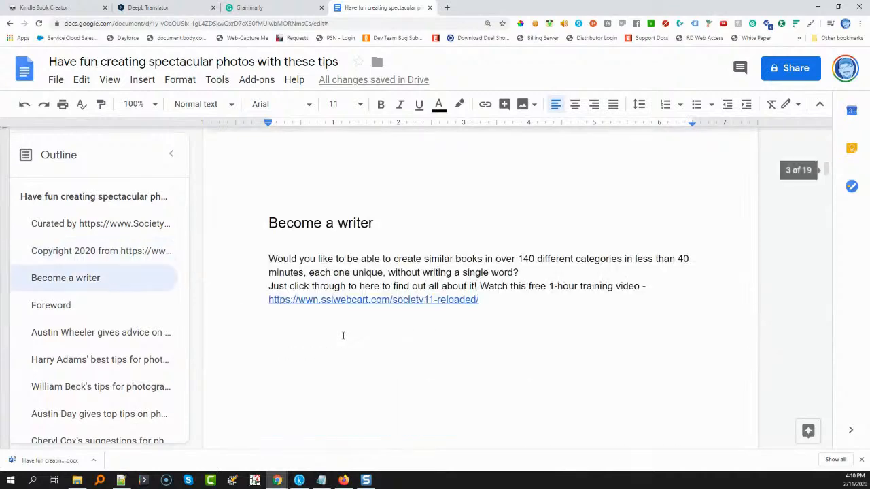
scroll(344, 335, "down", 6)
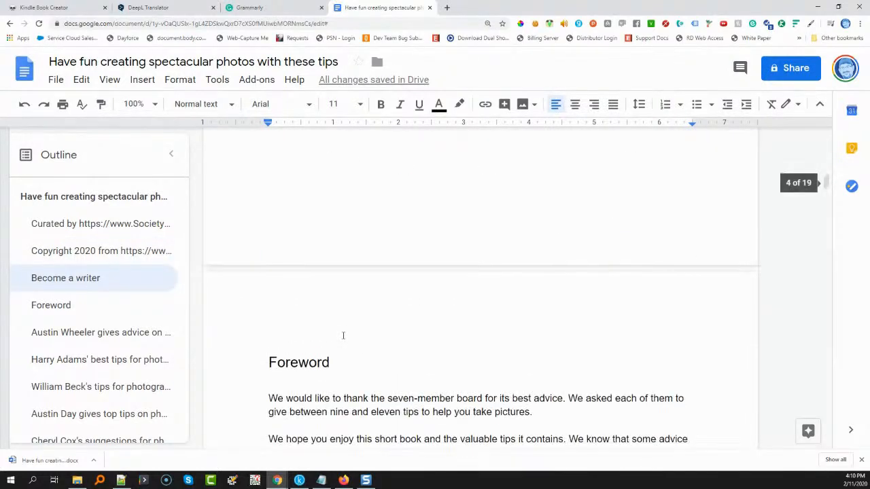
left_click_drag(688, 281, 237, 216)
key("ctrl+c")
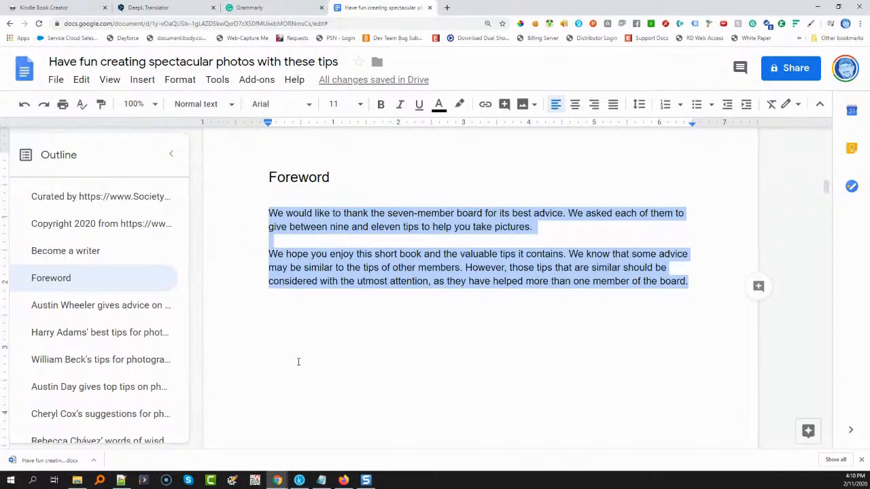
left_click(300, 481)
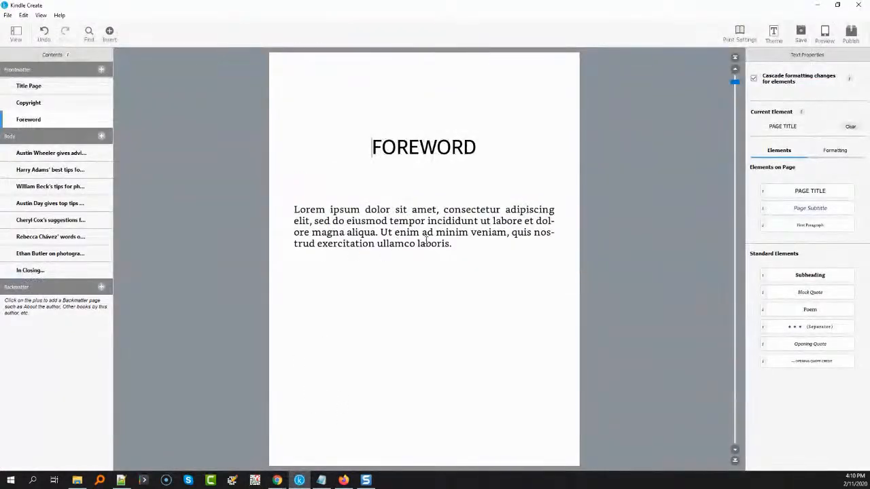
left_click_drag(460, 243, 274, 212)
key("ctrl+v")
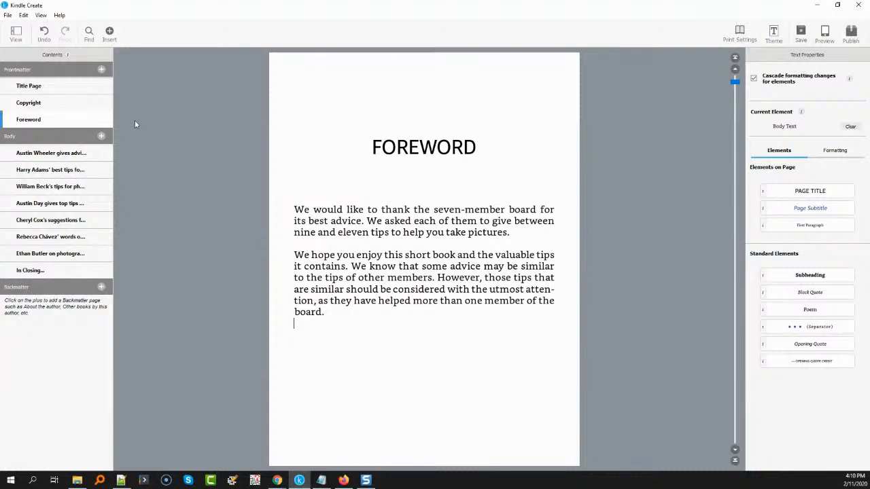
Add a standard frontmatter page with the "Become a writer" heading copied from the Google Docs document and format it as the page title
left_click(102, 70)
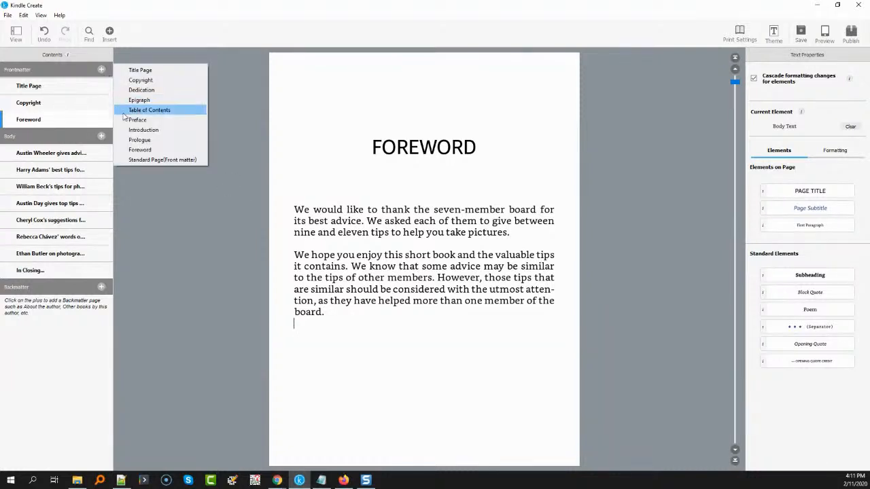
left_click(133, 160)
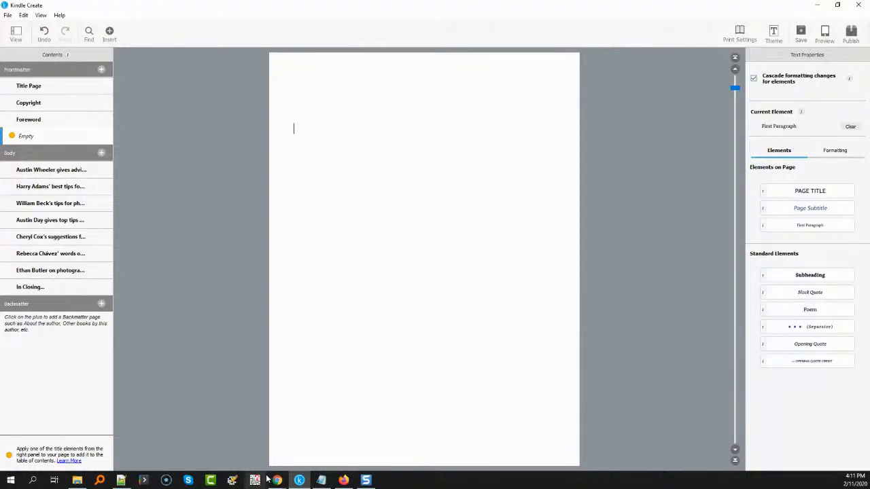
mouse_move(278, 479)
left_click(291, 465)
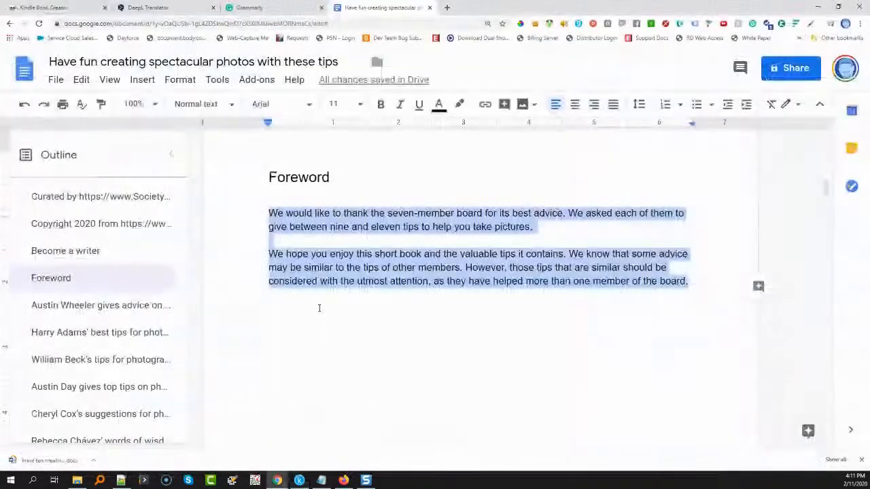
scroll(319, 313, "up", 10)
scroll(319, 307, "up", 2)
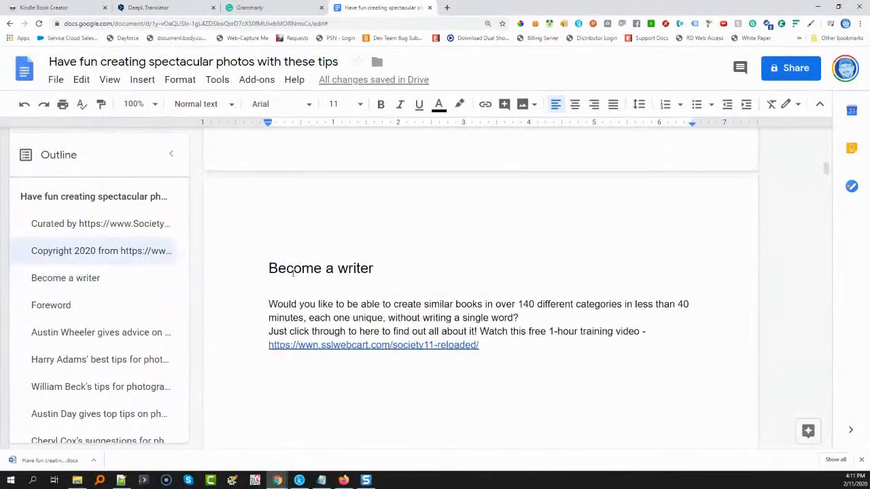
left_click_drag(268, 269, 387, 268)
key("ctrl+c")
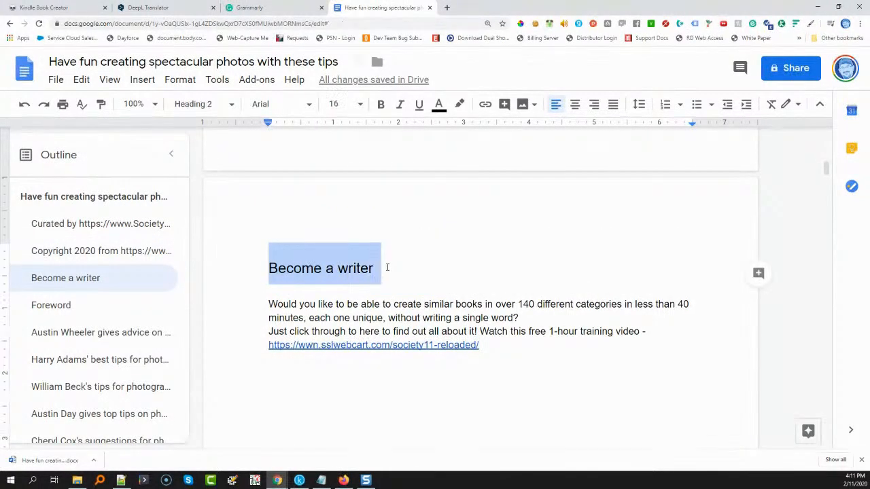
left_click(300, 481)
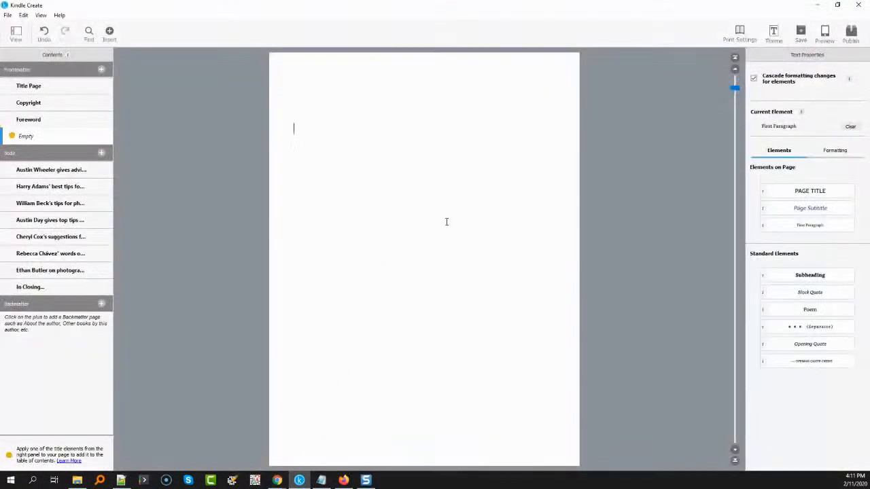
key("ctrl+v")
left_click_drag(392, 130, 252, 125)
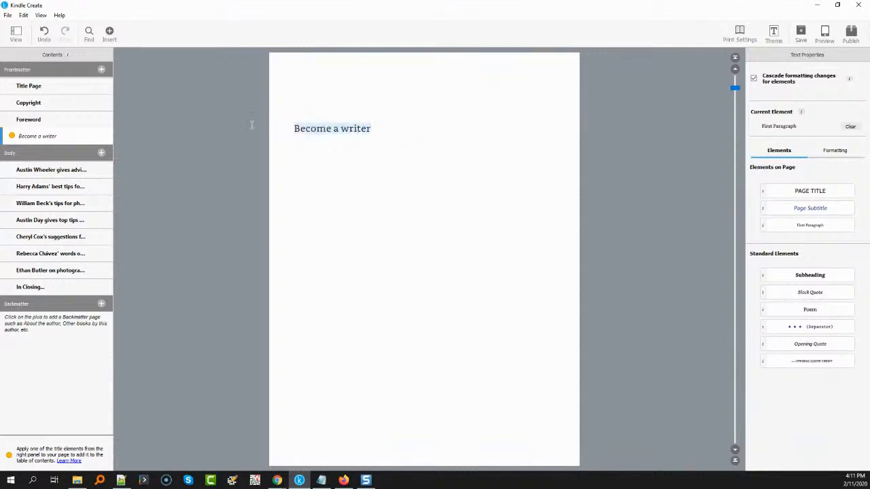
left_click(790, 196)
Copy the body text of the Google Docs "Become a writer" section below the title of the matching Kindle Create page
left_click(368, 176)
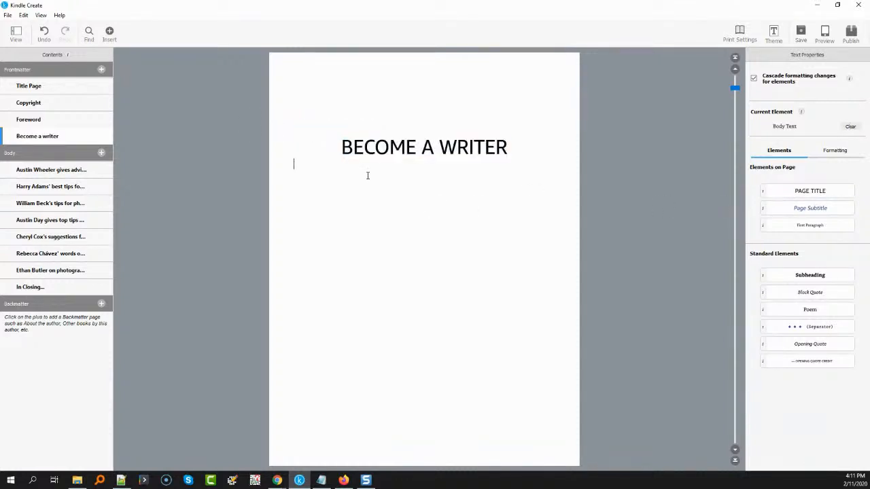
left_click(278, 480)
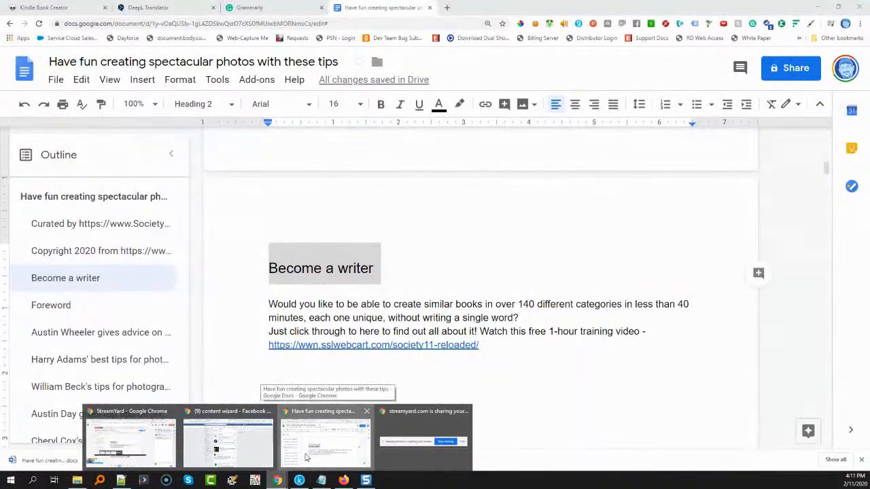
left_click(307, 456)
left_click_drag(499, 342, 260, 307)
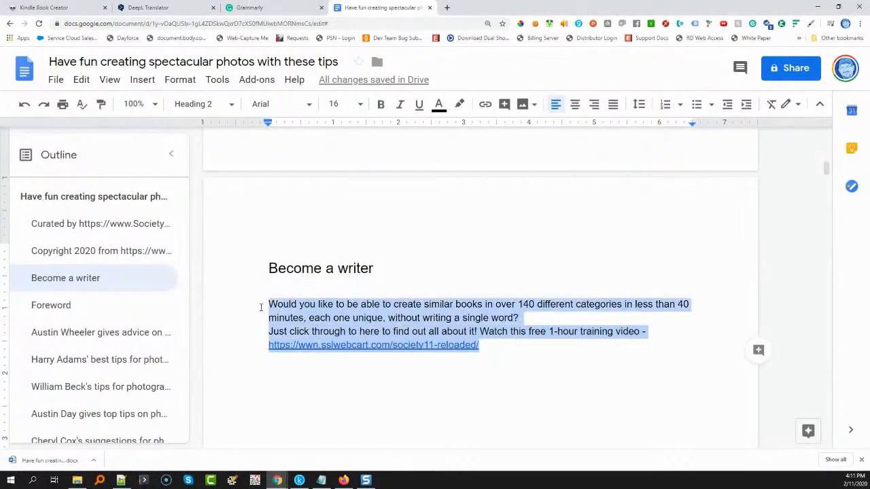
key("ctrl+c")
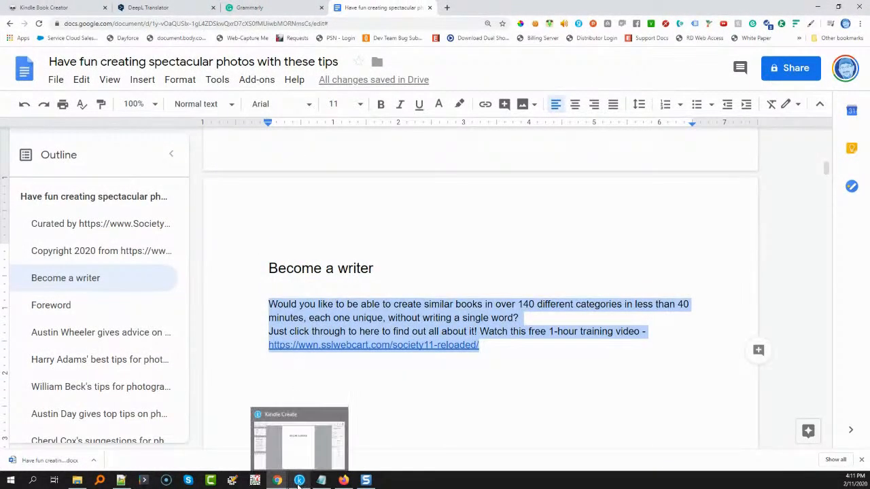
left_click(299, 480)
key("ctrl+v")
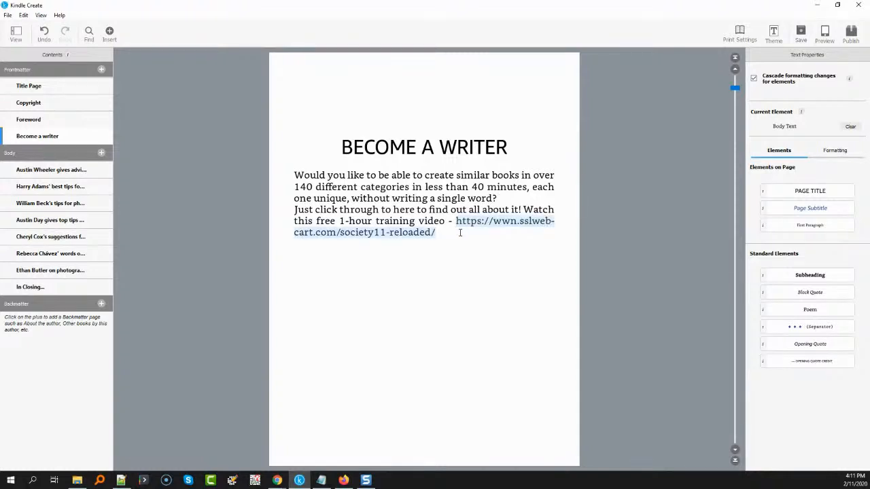
right_click(469, 223)
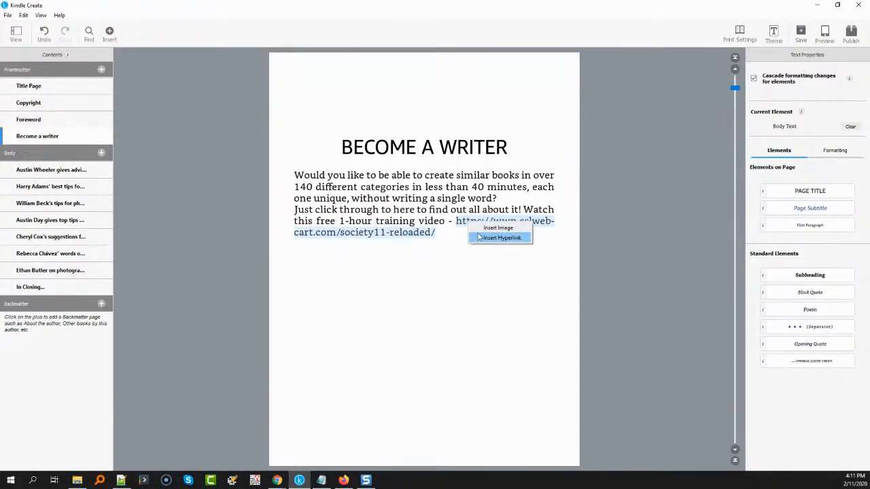
left_click(480, 237)
key("ctrl+v")
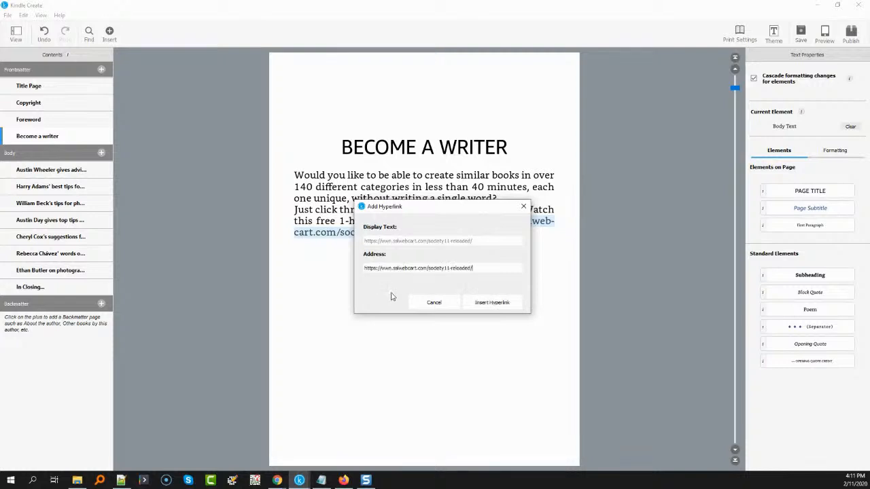
left_click(491, 302)
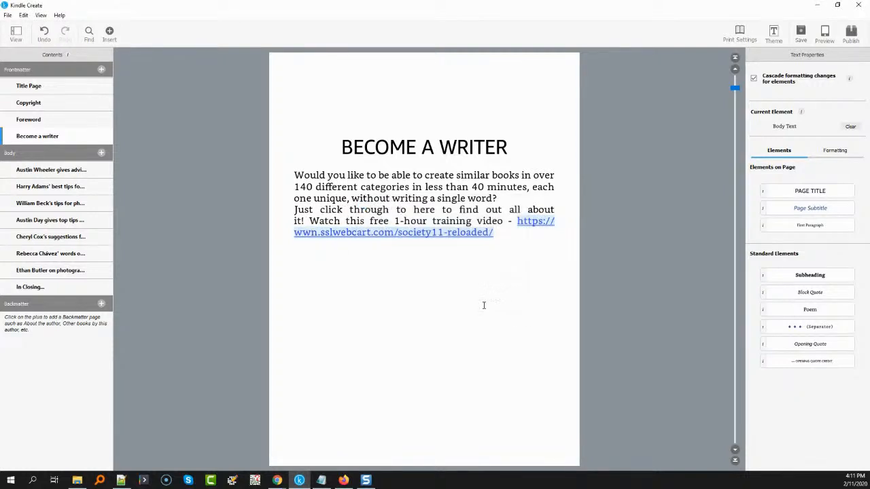
Insert a blank line after "without writing a single word?" and remove the sentence "Just click through to here to find out all about it!"
left_click(510, 198)
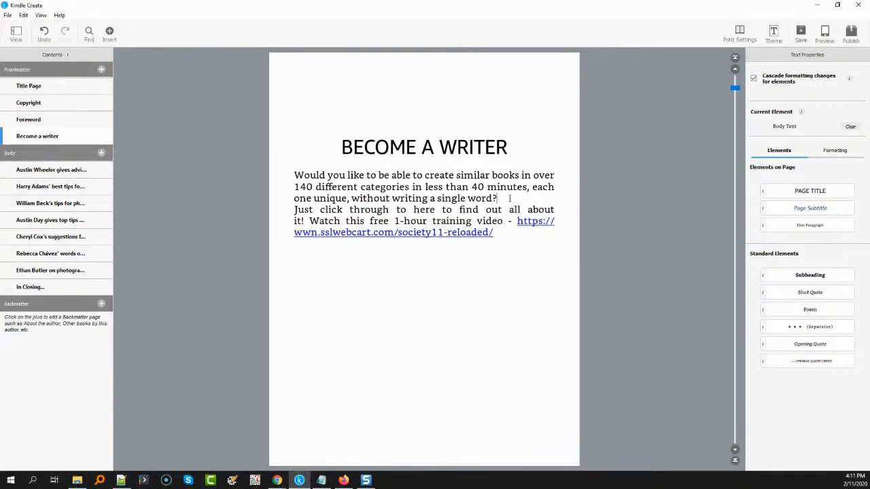
key("Return")
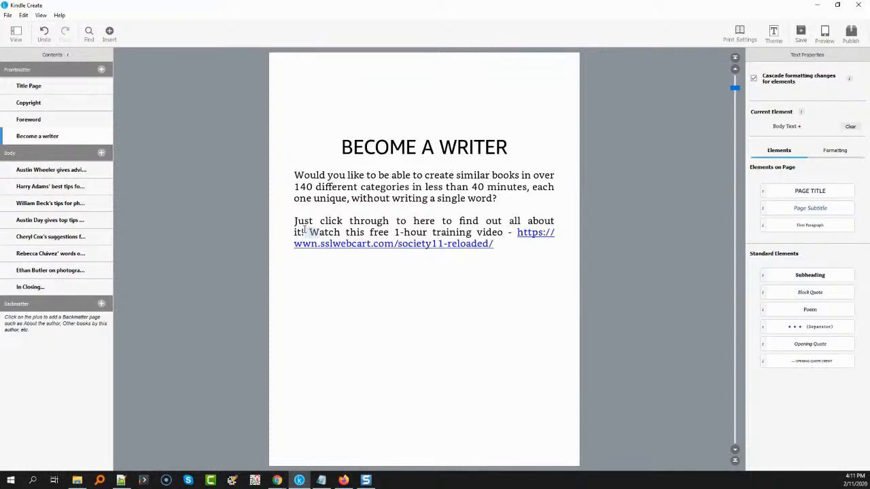
left_click_drag(309, 232, 294, 222)
key("Delete")
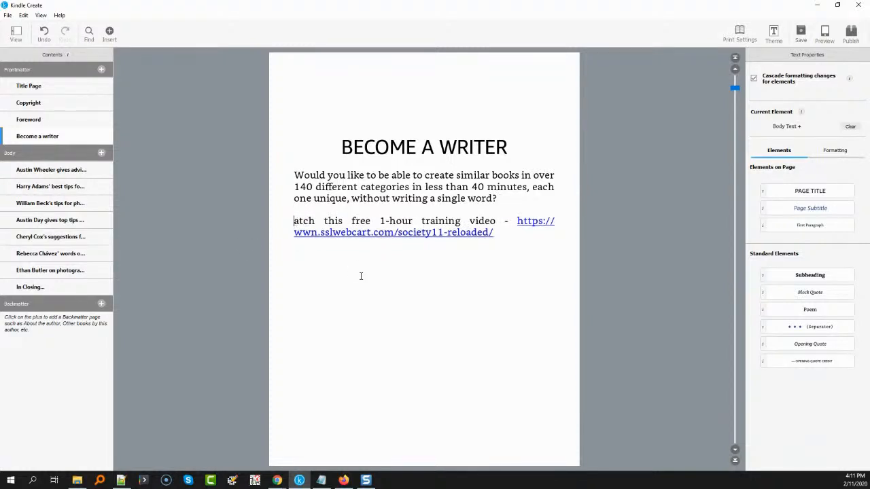
type("W")
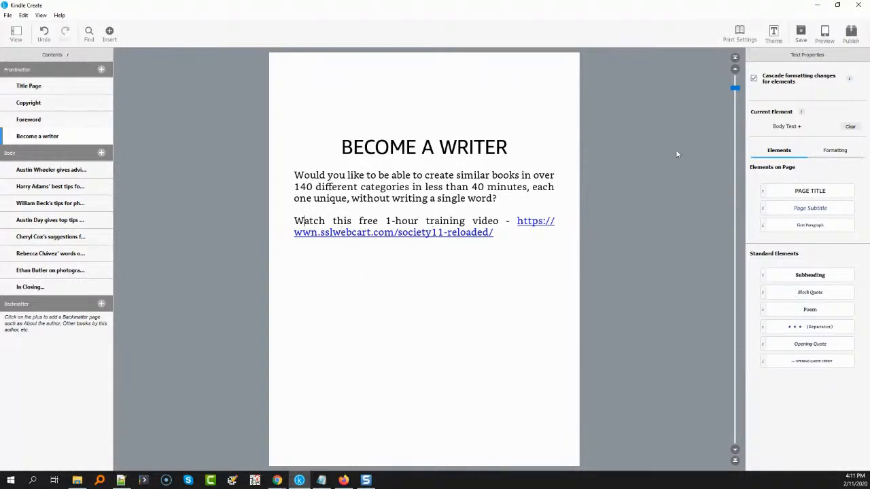
Replace the word "free" with lowercase "no cost" in the training video sentence
left_click_drag(359, 222, 376, 222)
type("No Cost")
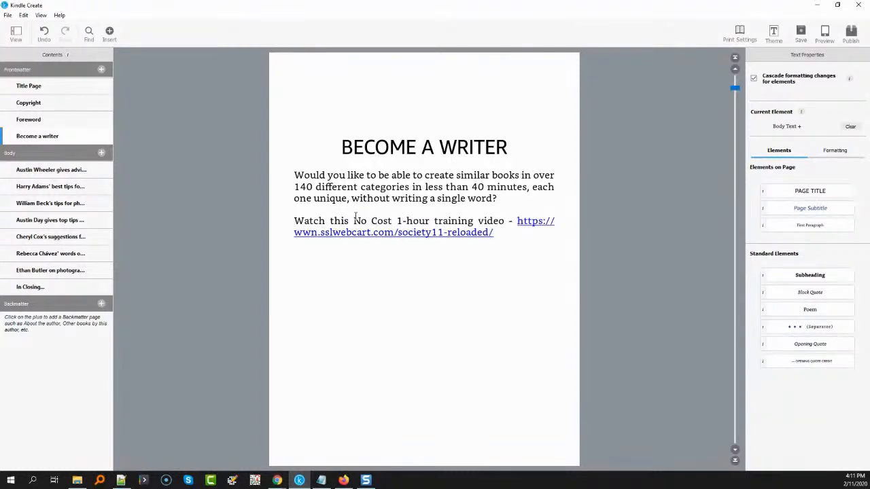
left_click(359, 221)
key("BackSpace")
type("no ")
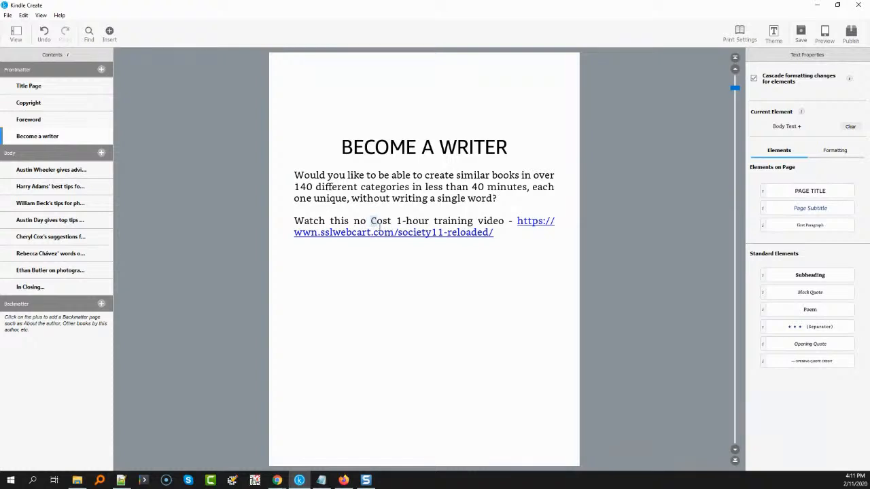
type("c")
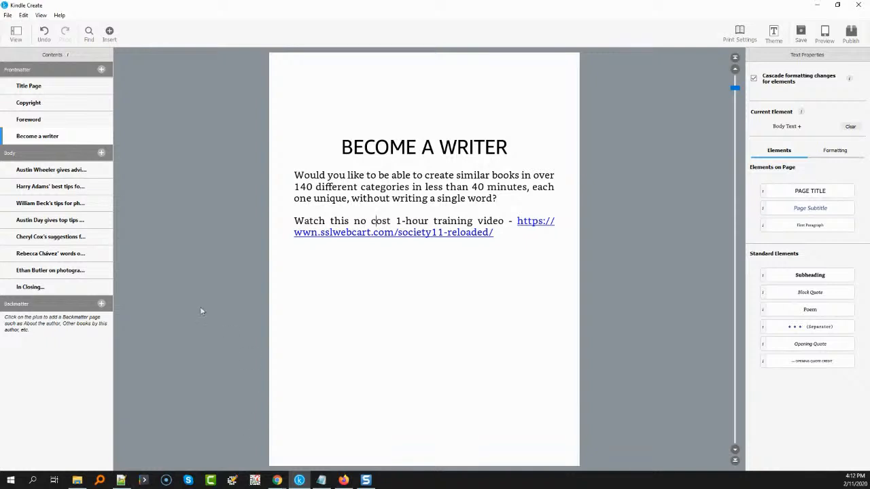
Generate a table of contents page in the frontmatter from the book's title elements
left_click(101, 70)
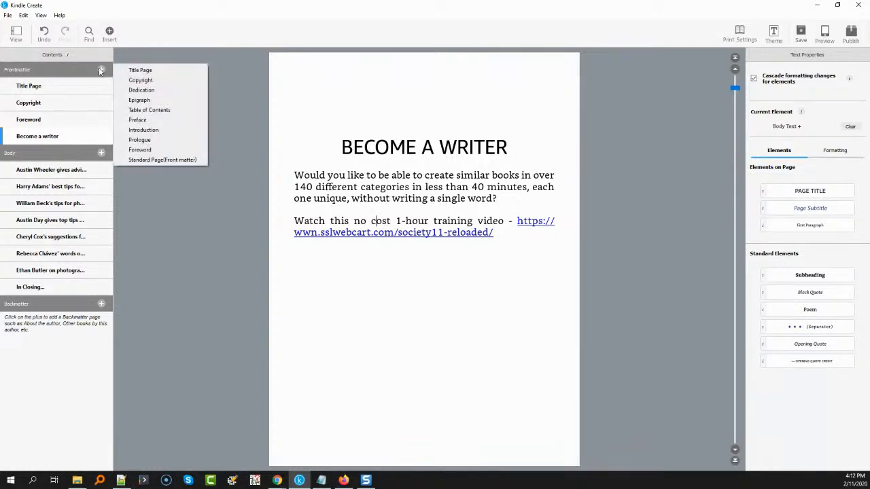
left_click(129, 110)
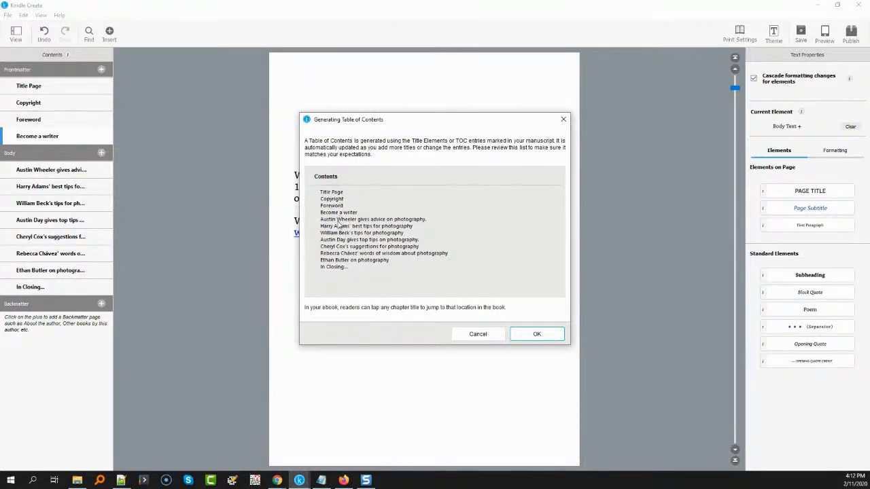
left_click(550, 340)
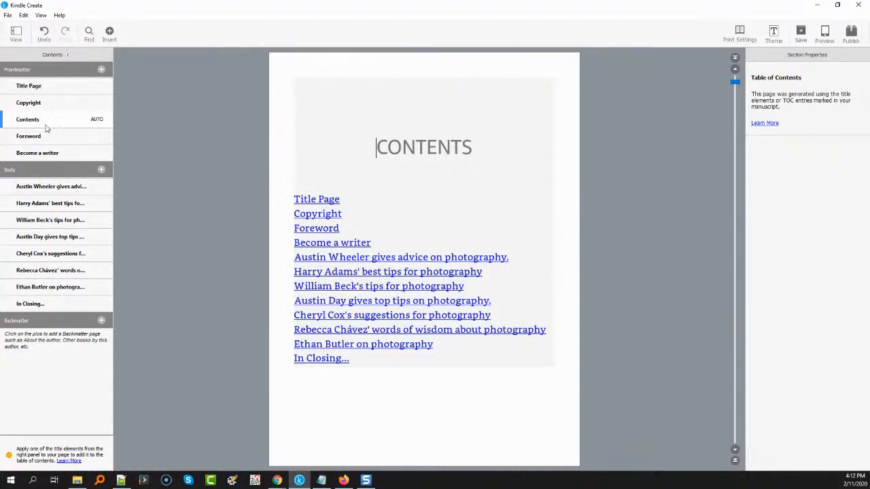
Review the frontmatter sections from the title page through "Become a writer", plus the first body chapter
left_click(30, 87)
left_click(38, 104)
left_click(38, 120)
left_click(43, 138)
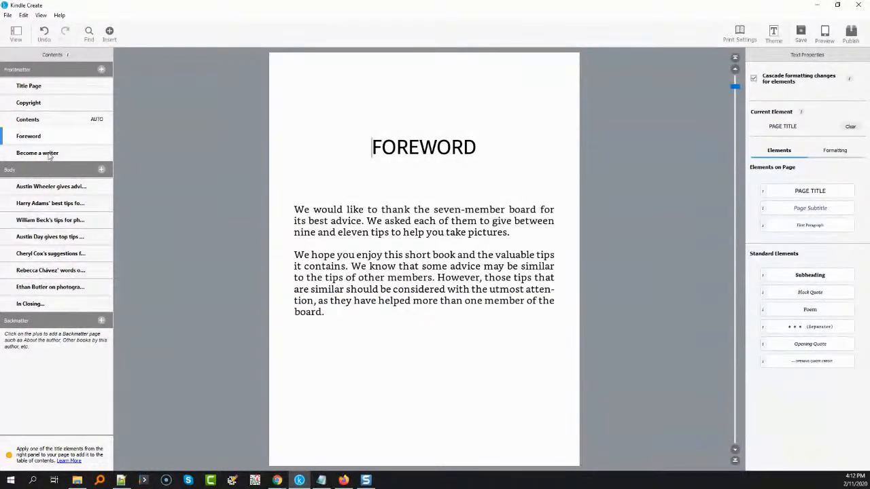
left_click(49, 155)
left_click(47, 189)
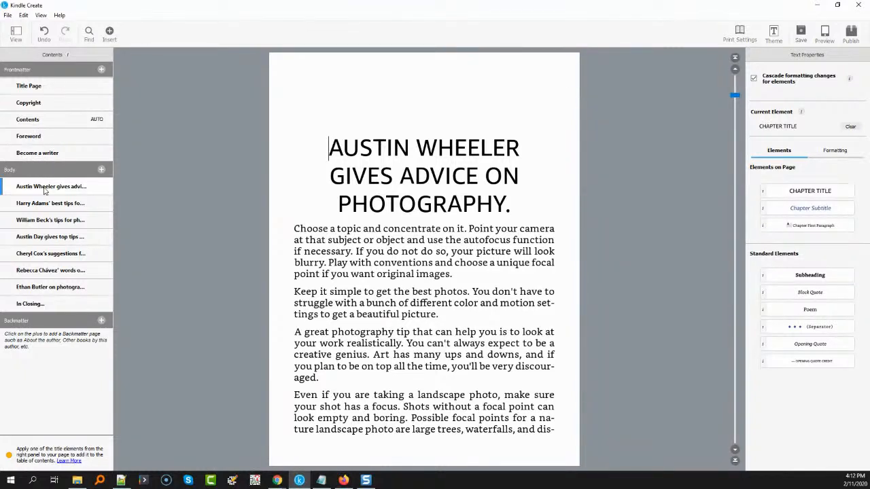
left_click(100, 320)
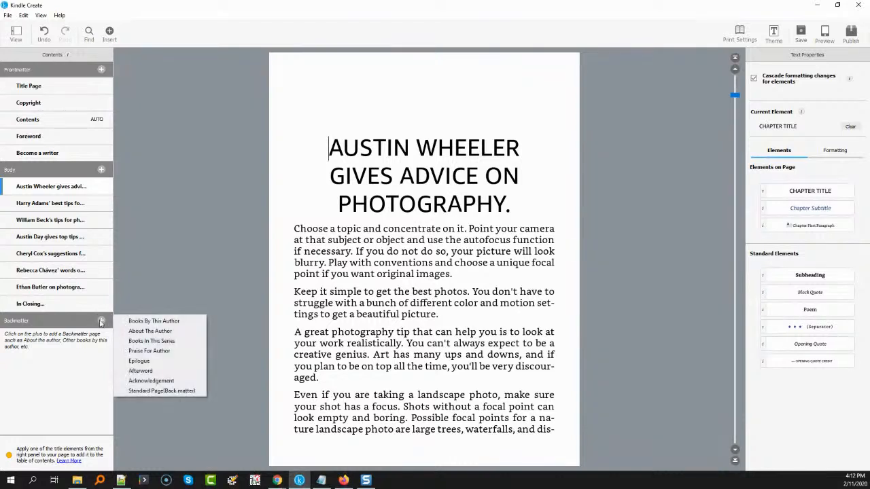
left_click(144, 321)
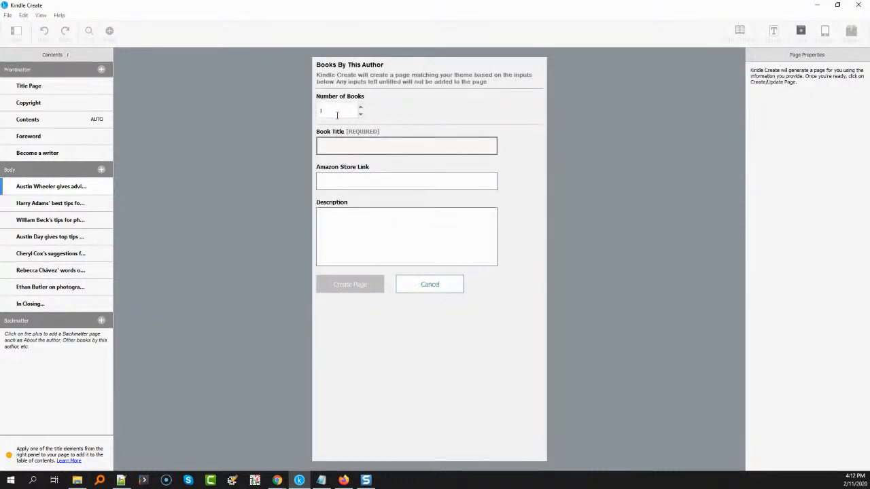
left_click(360, 107)
left_click(342, 142)
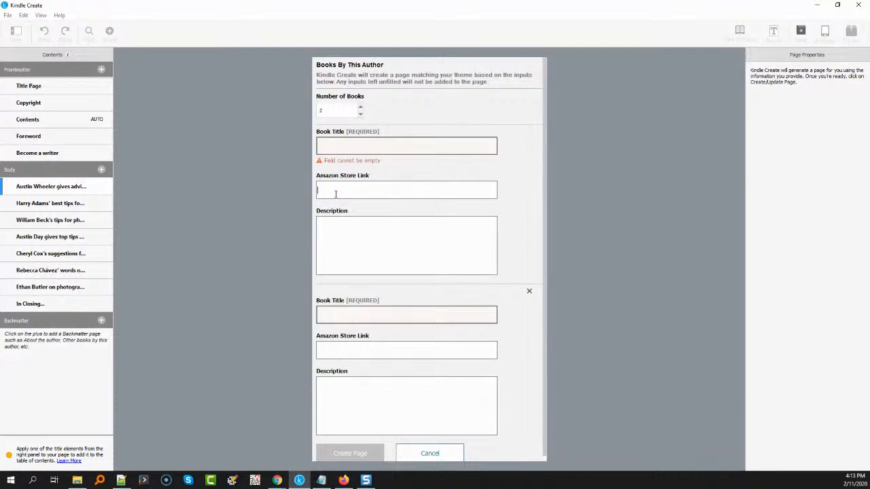
left_click(530, 292)
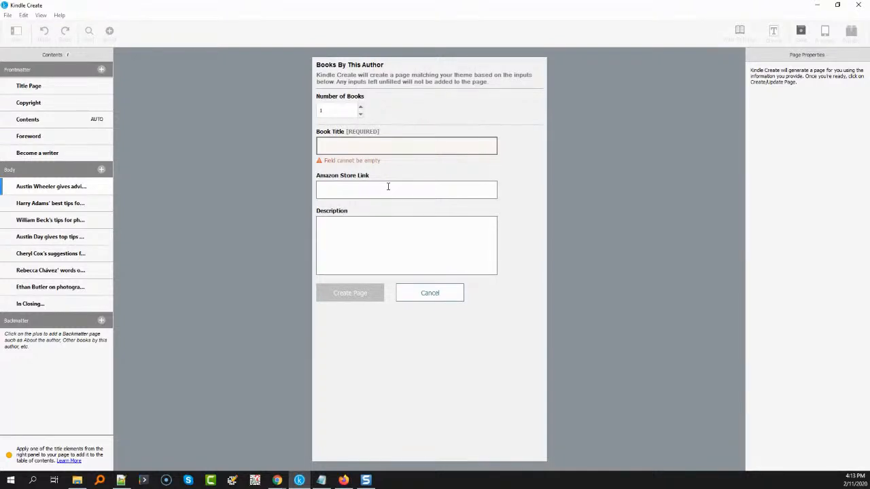
left_click(388, 187)
left_click(430, 293)
Add an Acknowledgement page to the backmatter and delete that section again
left_click(102, 320)
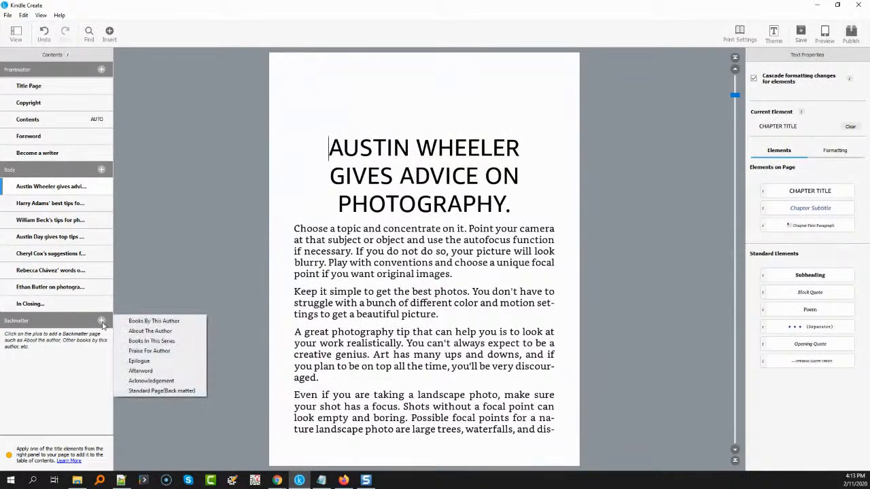
left_click(174, 382)
left_click_drag(462, 246, 291, 208)
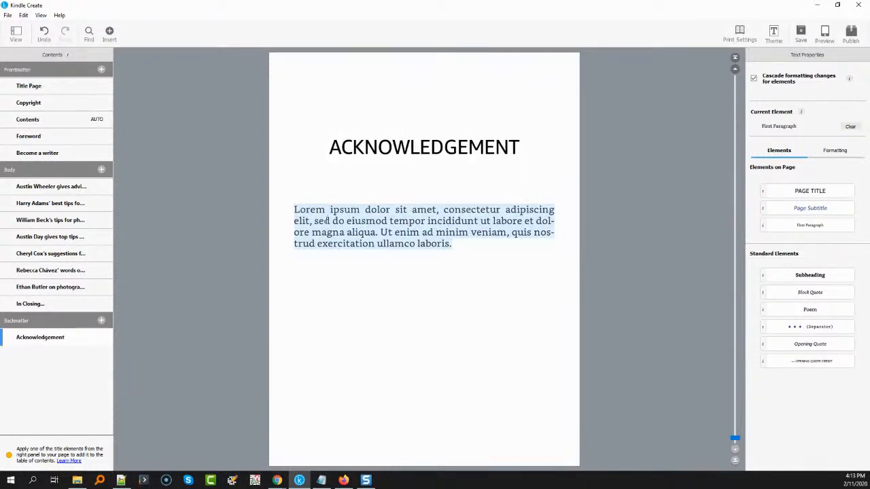
right_click(29, 339)
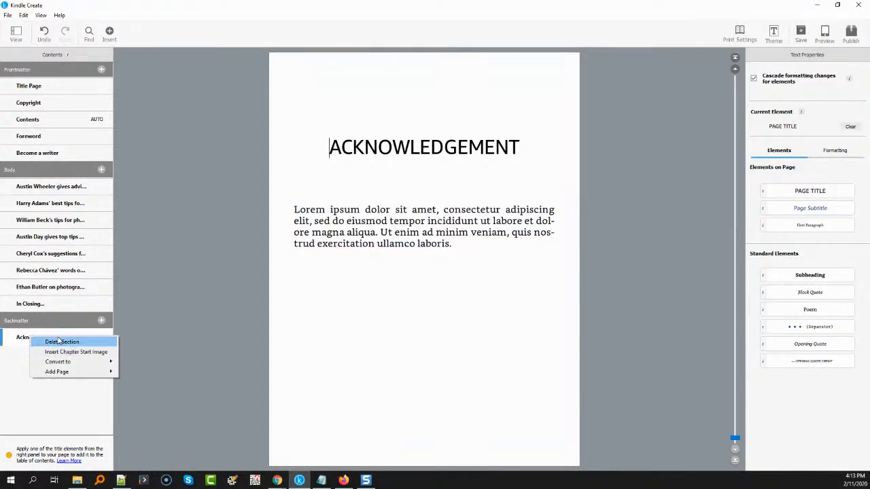
left_click(59, 342)
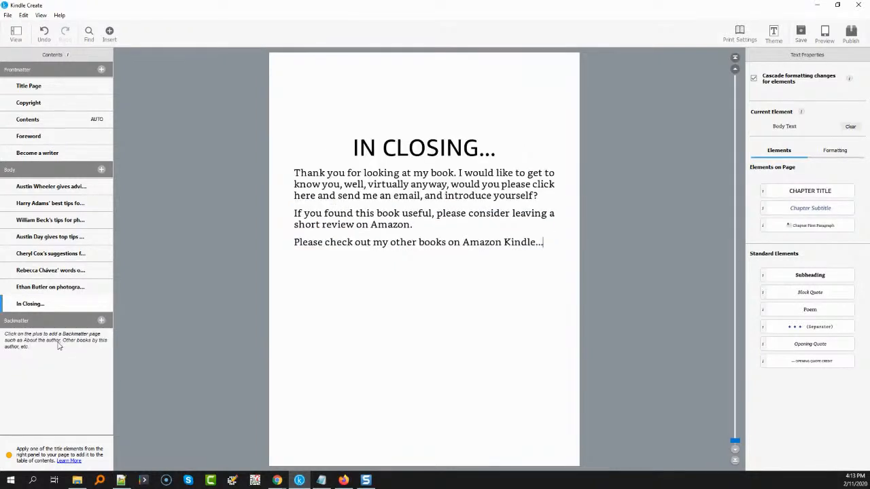
left_click(100, 321)
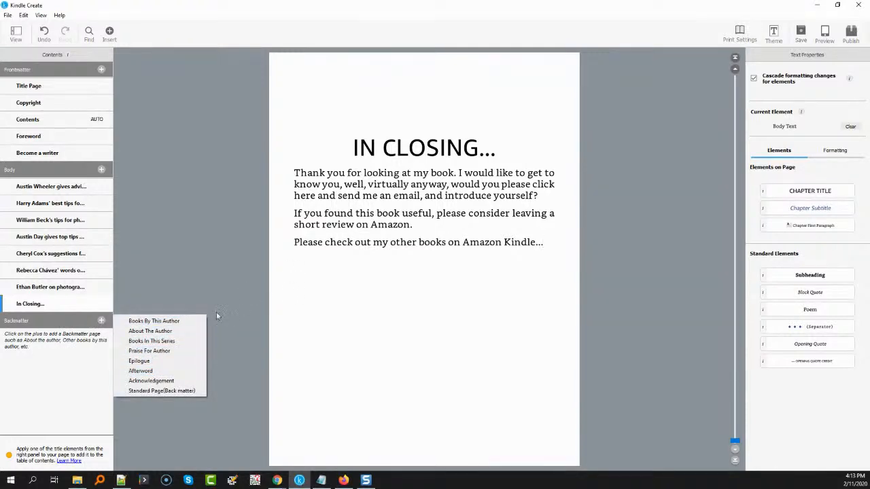
left_click(395, 312)
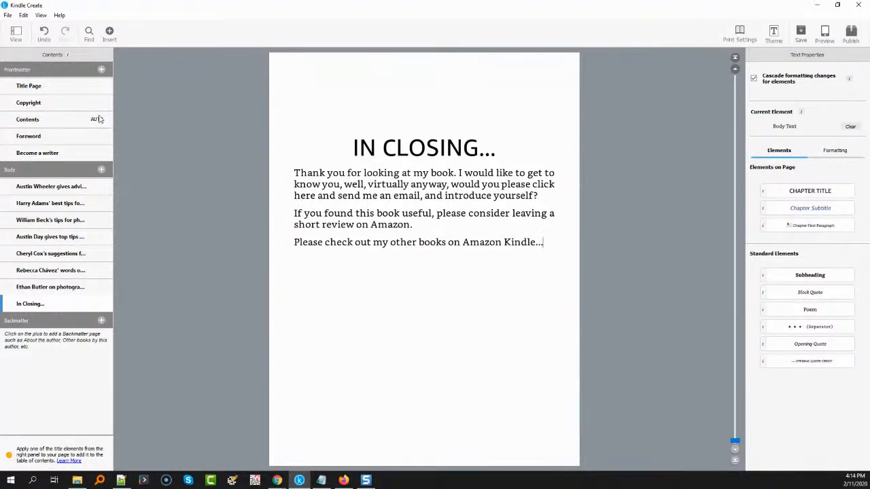
Save the project in Downloads as "Have fun creating spectacular photos with these tips_KC.kcb"
left_click(801, 34)
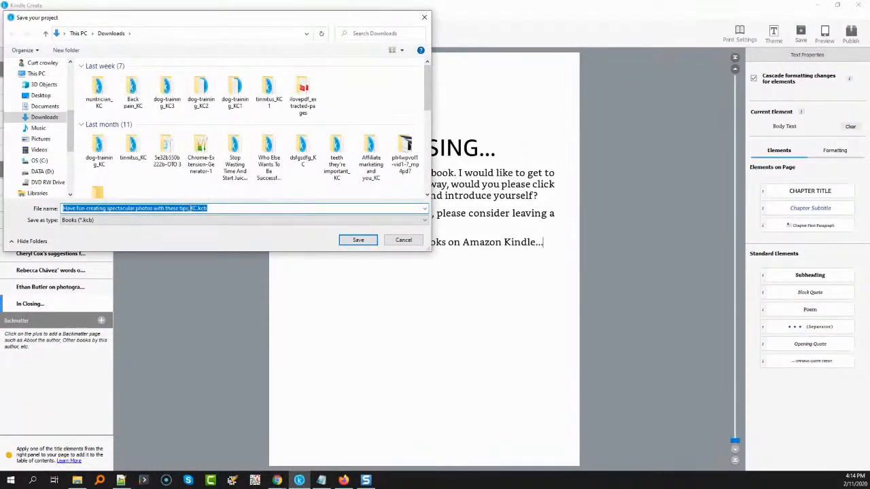
left_click(344, 238)
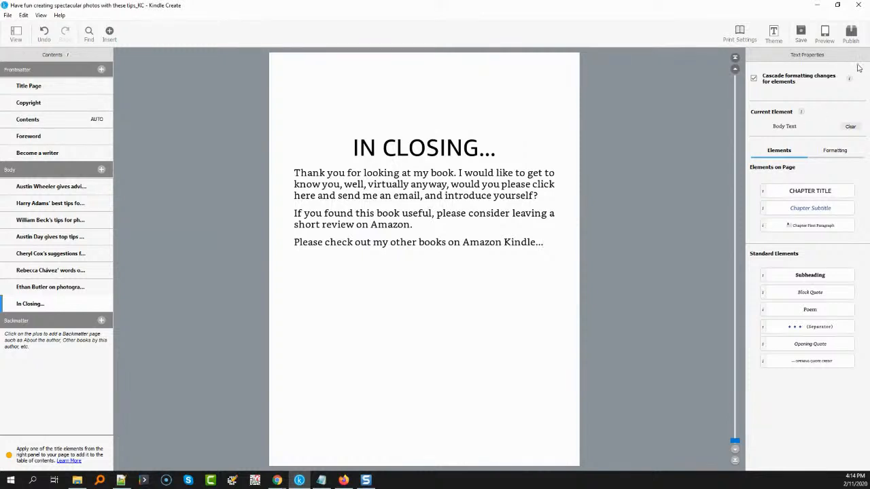
Preview the book and page through it from the title page to the first body chapter
left_click(826, 40)
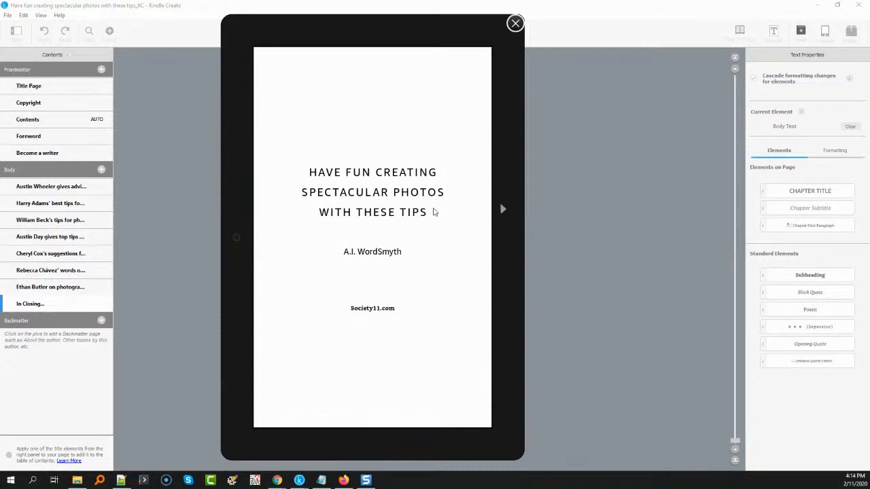
left_click(503, 209)
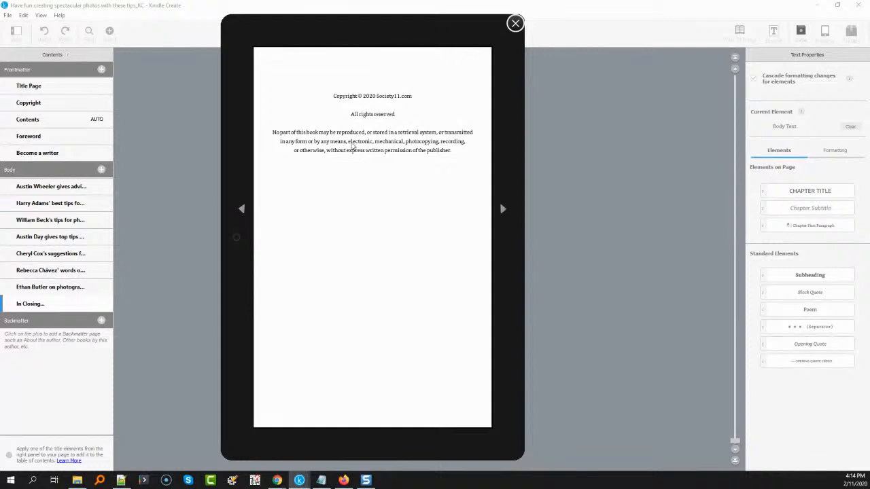
left_click(504, 210)
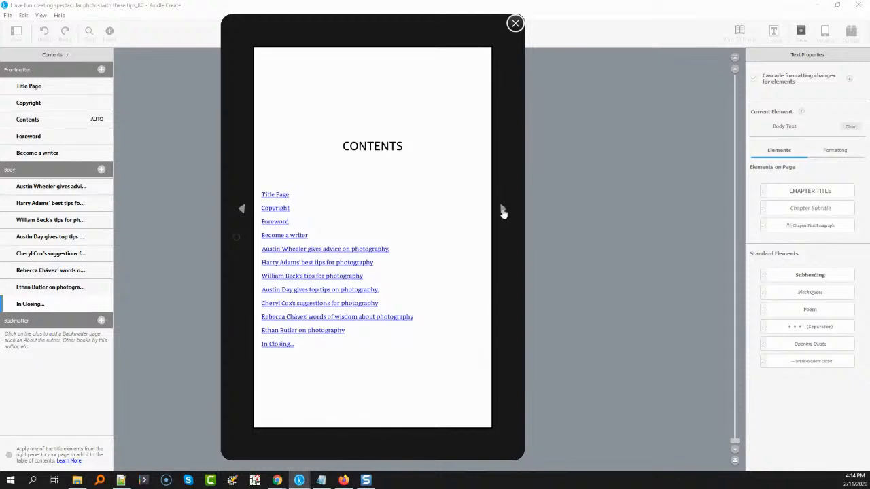
left_click(503, 210)
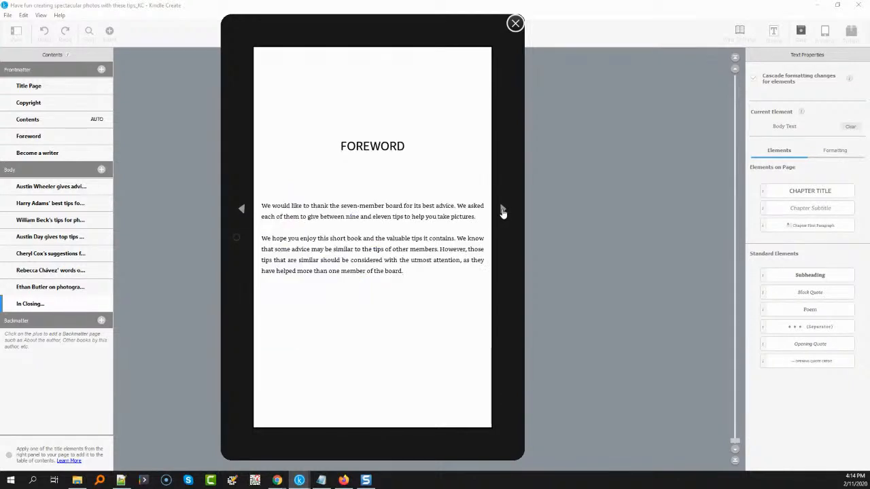
left_click(503, 211)
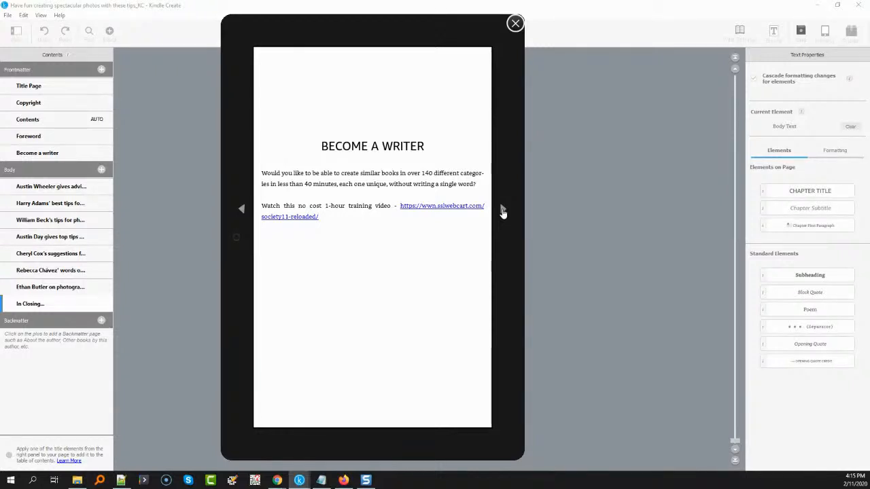
left_click(503, 211)
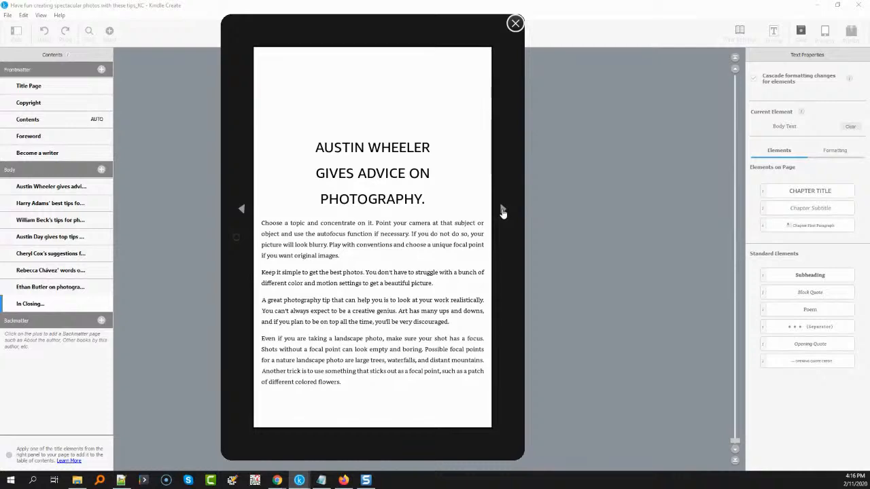
Page through the remaining preview from the first body chapter to the "In Closing..." page, and close the preview
left_click(503, 211)
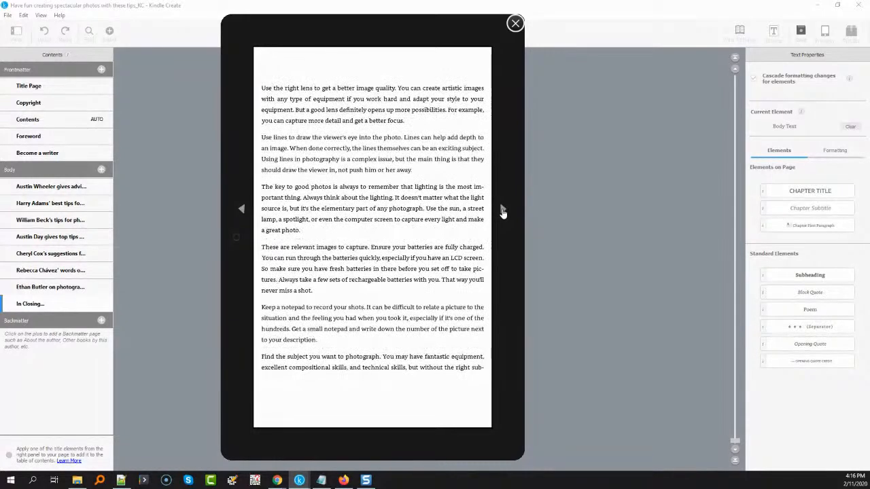
left_click(503, 211)
left_click(503, 211)
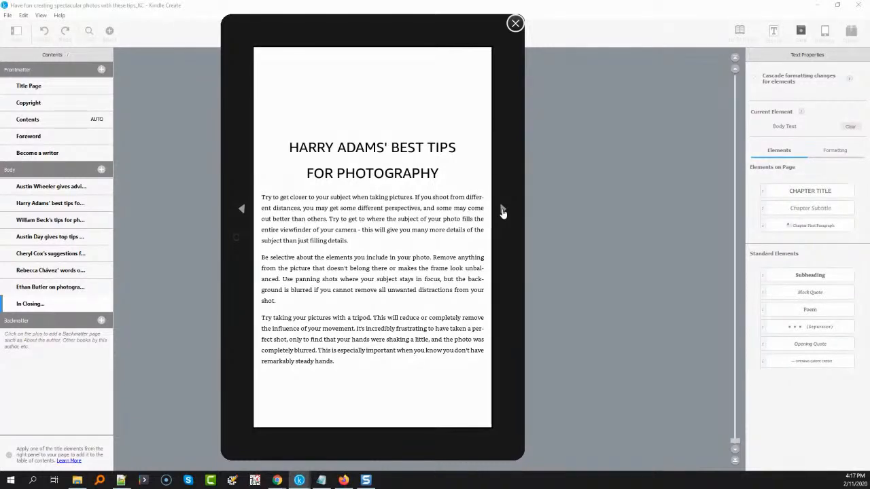
left_click(503, 211)
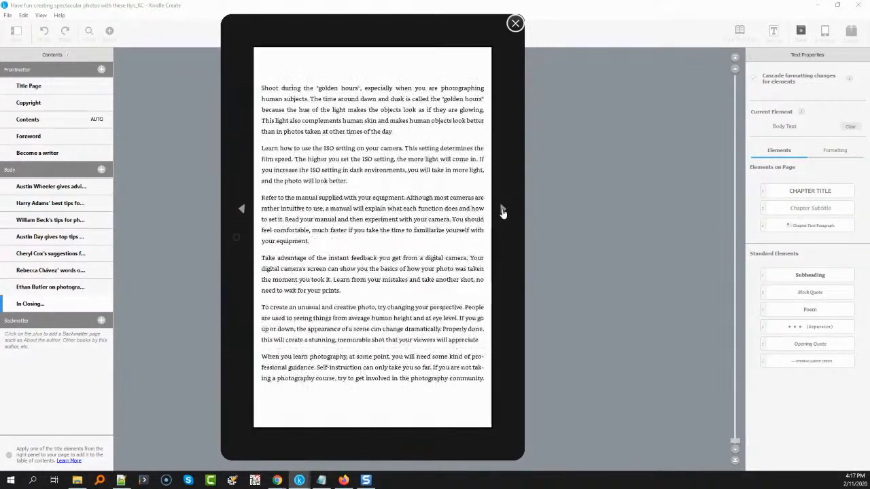
left_click(503, 211)
left_click(503, 210)
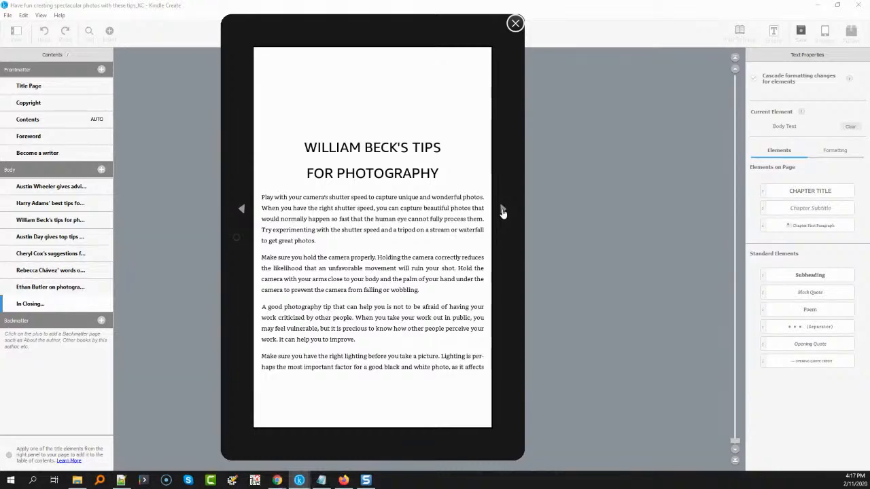
left_click(503, 211)
left_click(503, 210)
left_click(503, 210)
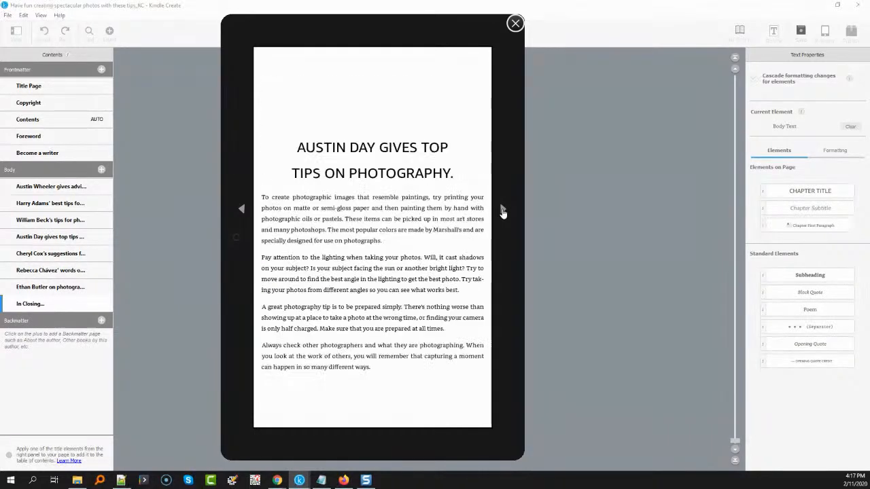
left_click(503, 211)
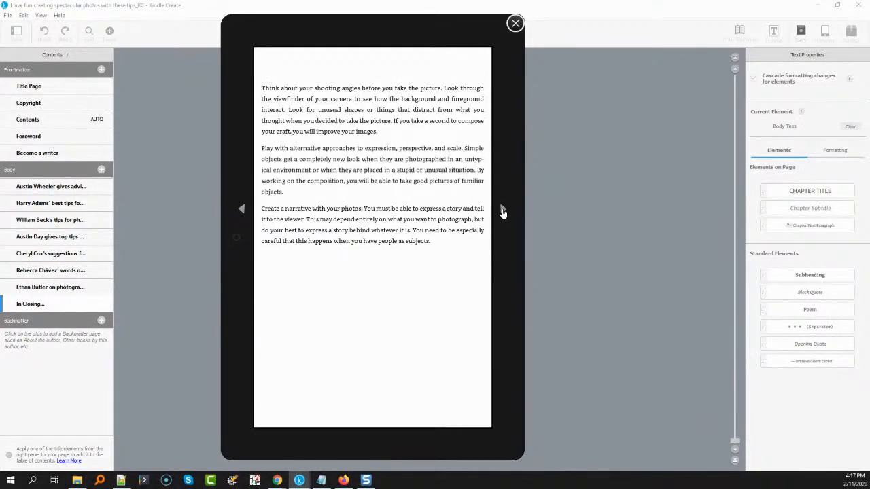
left_click(502, 211)
left_click(502, 211)
left_click(503, 211)
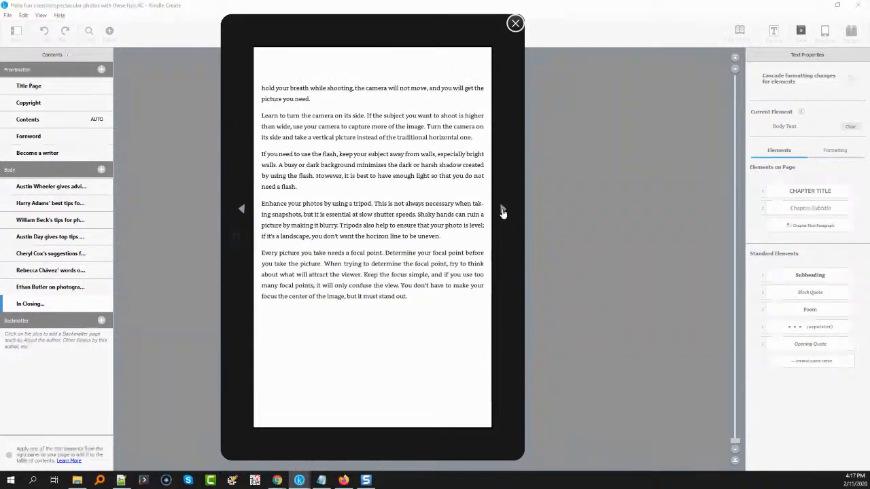
left_click(502, 211)
left_click(503, 211)
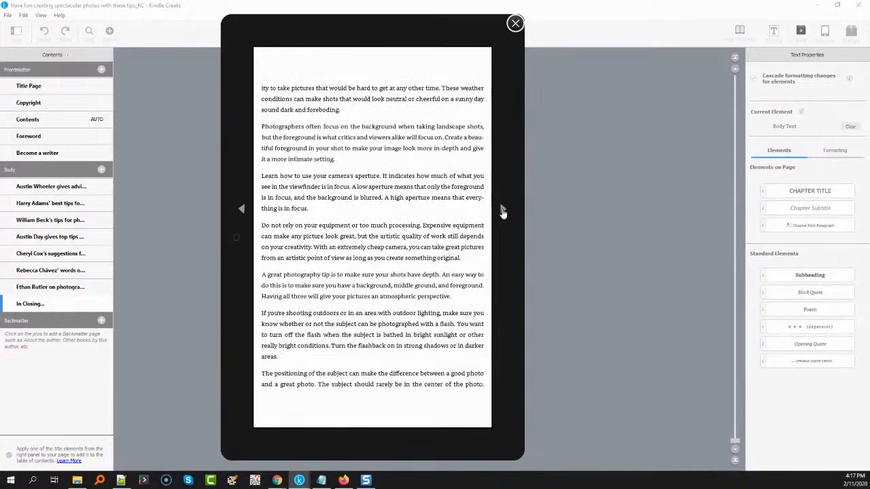
left_click(502, 210)
left_click(502, 210)
left_click(503, 211)
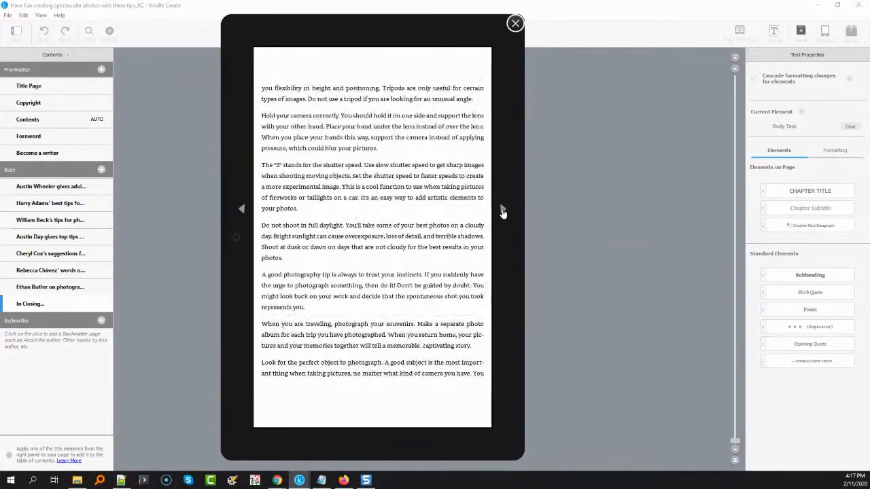
left_click(503, 210)
left_click(502, 211)
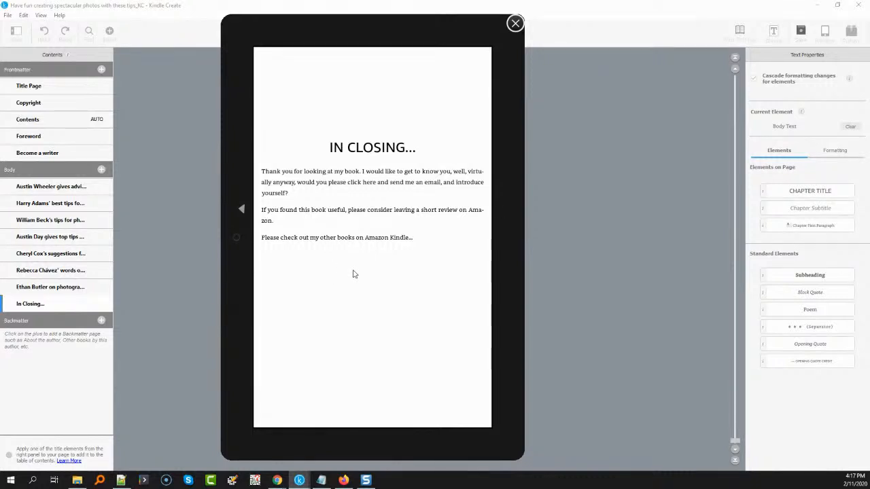
left_click(514, 24)
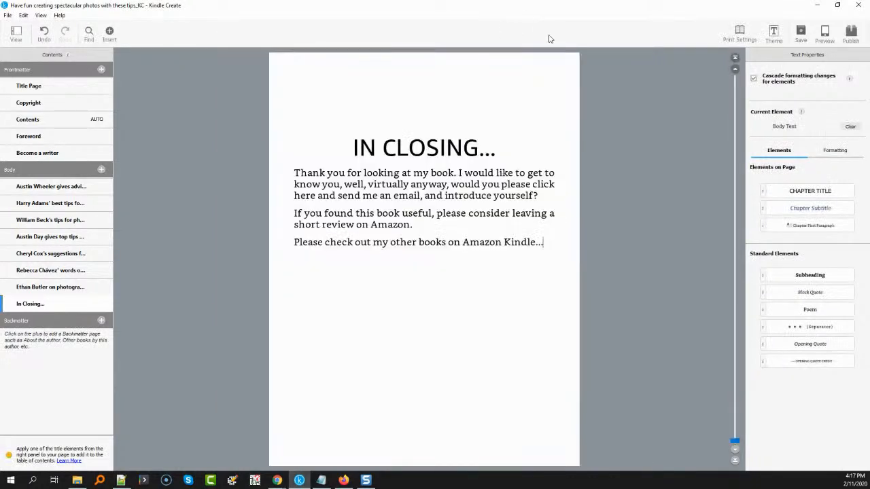
Export the publication package to Downloads as "Have fun creating spectacular photos with these tips.kpf" and go to the Kindle Direct Publishing bookshelf
left_click(843, 39)
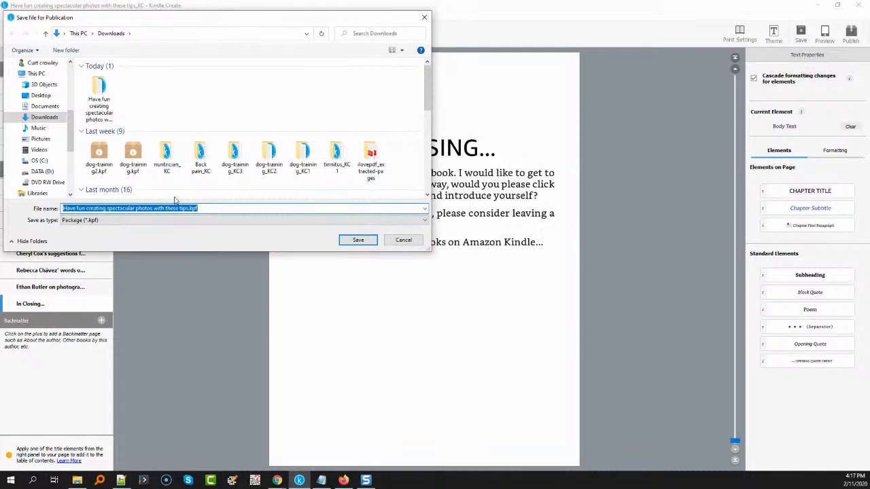
left_click(351, 245)
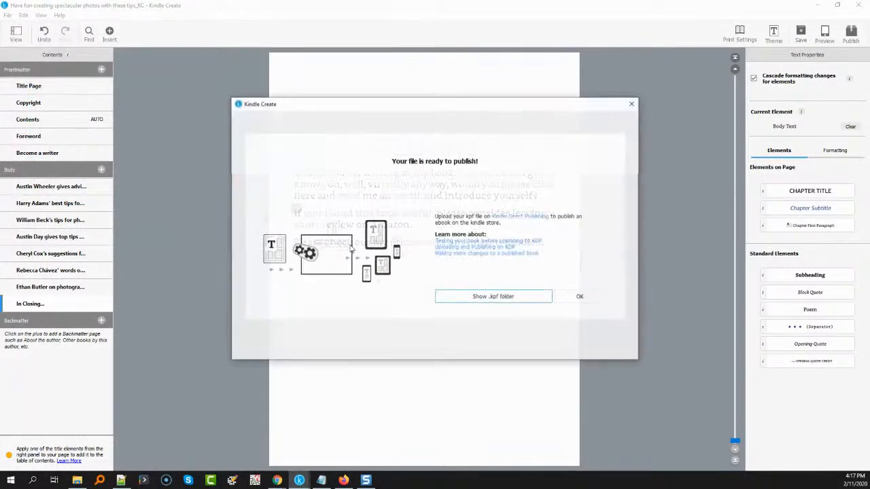
left_click(504, 221)
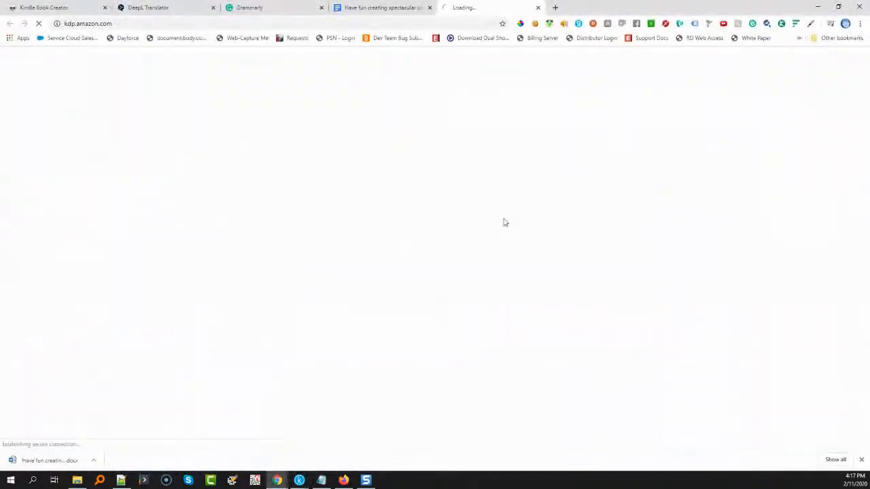
left_click(607, 138)
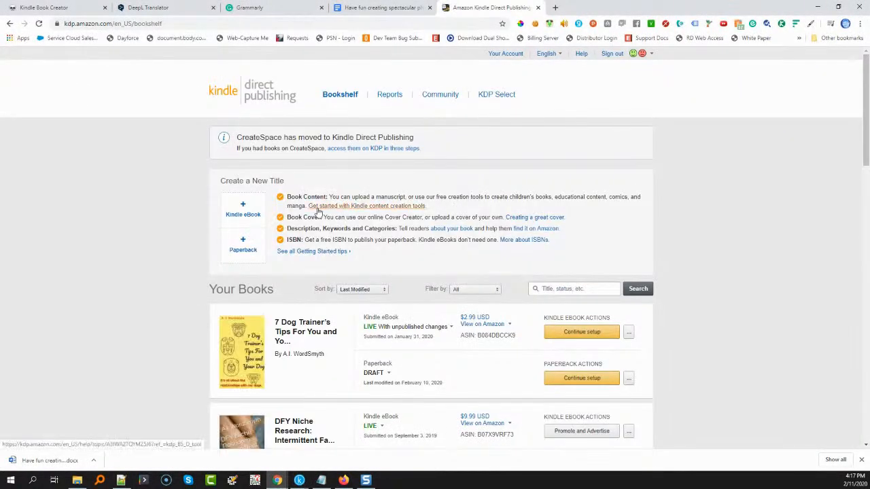
Start a new Kindle eBook title, signing in with the account password
left_click(243, 213)
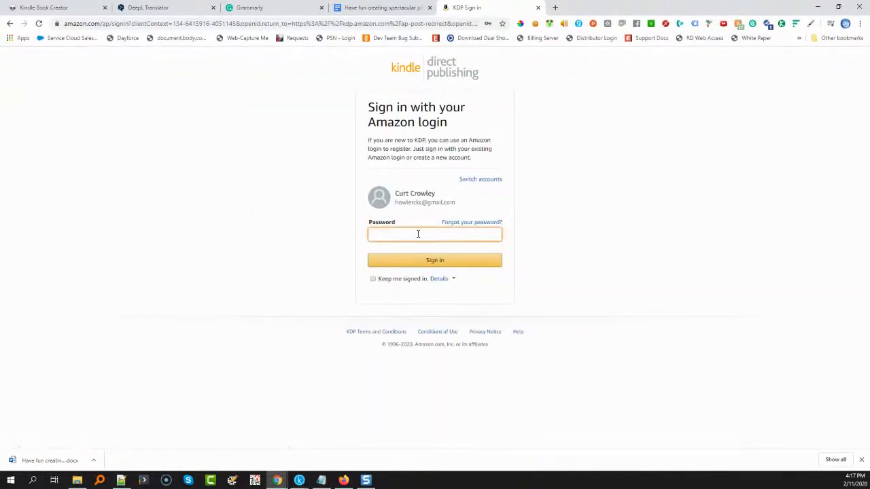
left_click(420, 234)
left_click(419, 255)
left_click(419, 261)
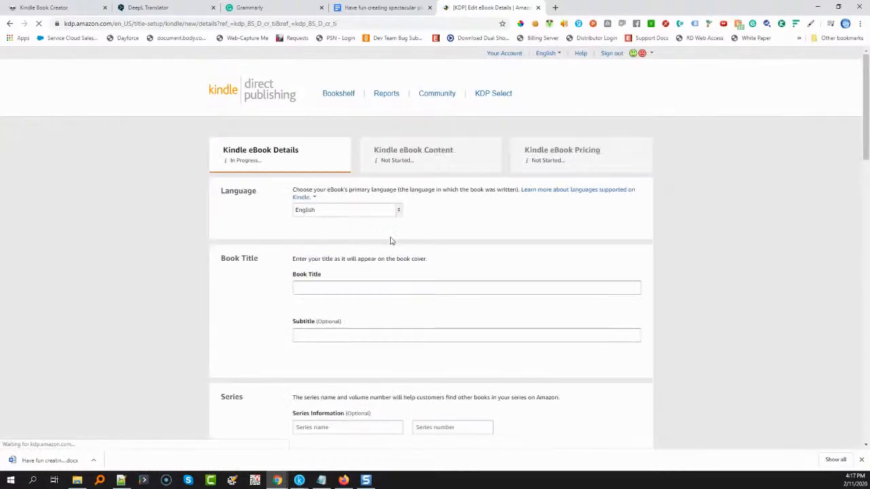
Copy the heading "Have fun creating spectacular photos with these tips" from the Google Docs manuscript into the eBook's Book Title
left_click(332, 288)
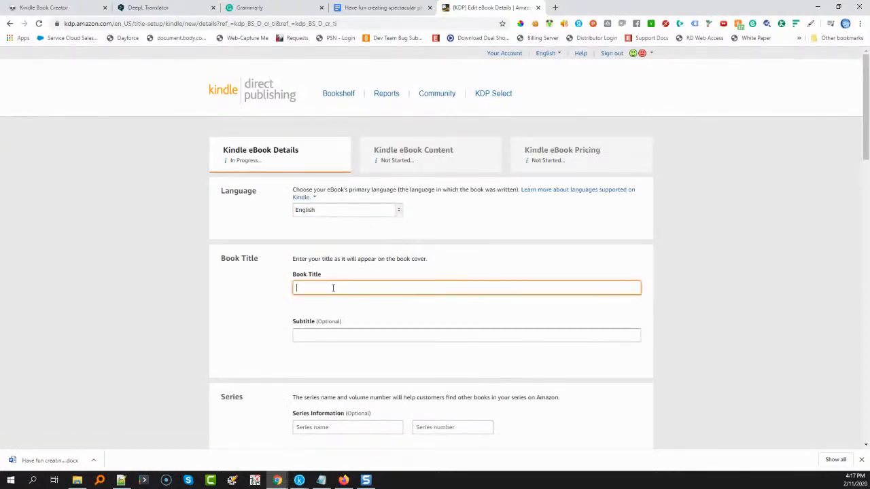
left_click(377, 8)
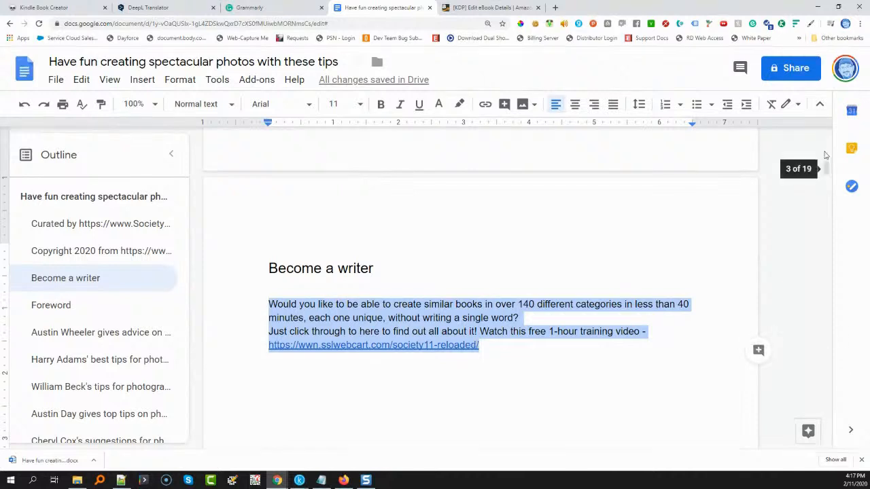
left_click_drag(827, 168, 827, 134)
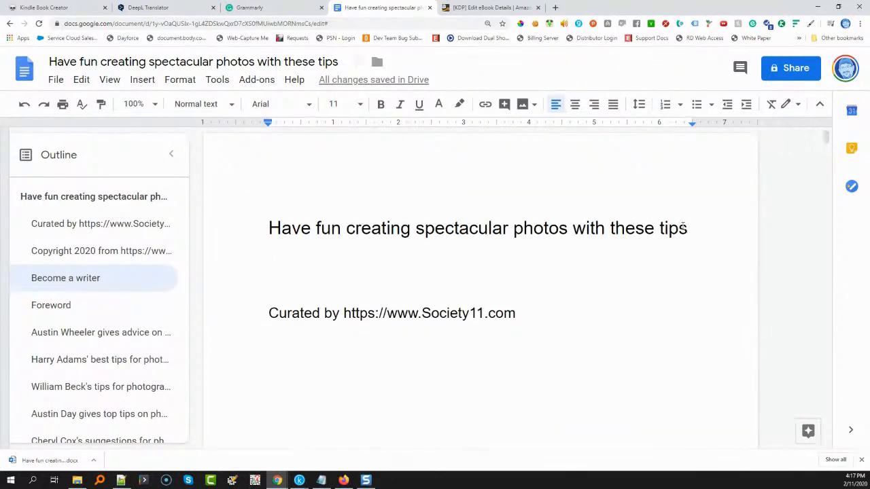
left_click_drag(690, 228, 264, 214)
key("ctrl+c")
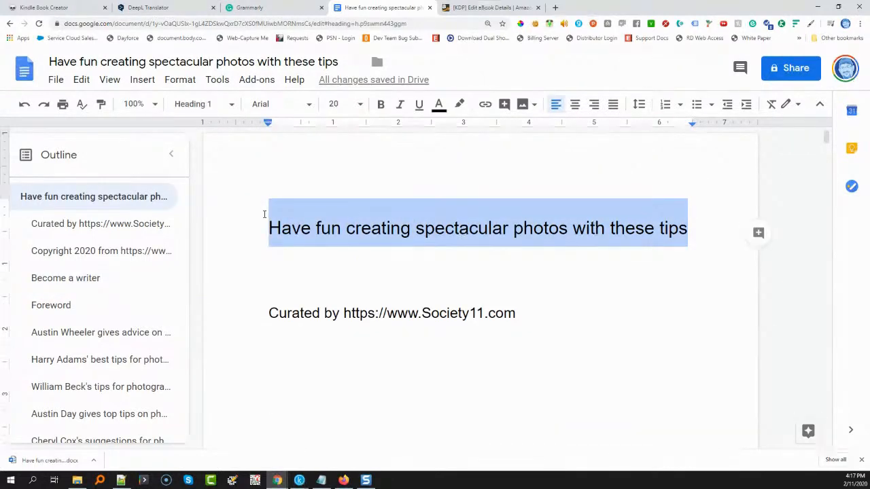
left_click(488, 12)
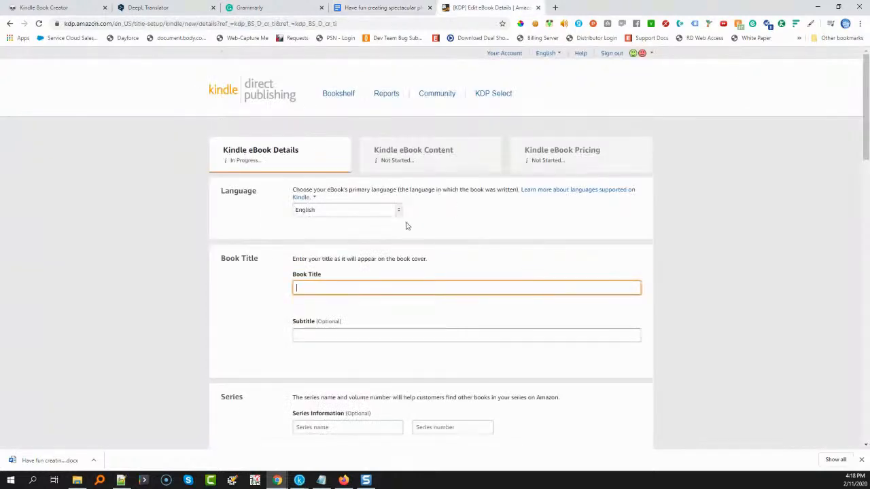
left_click(369, 287)
key("ctrl+v")
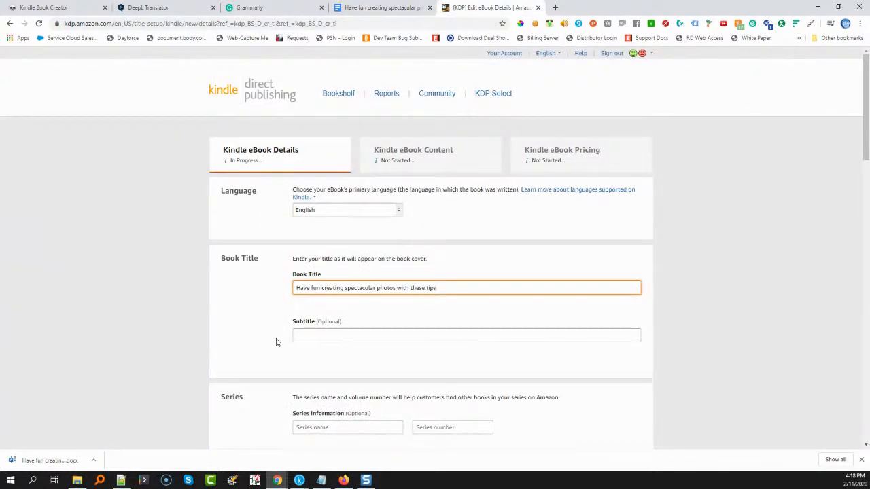
Enter the pen name's first and last parts as the primary author, leaving the subtitle, series and edition number blank
left_click(298, 336)
scroll(225, 340, "down", 2)
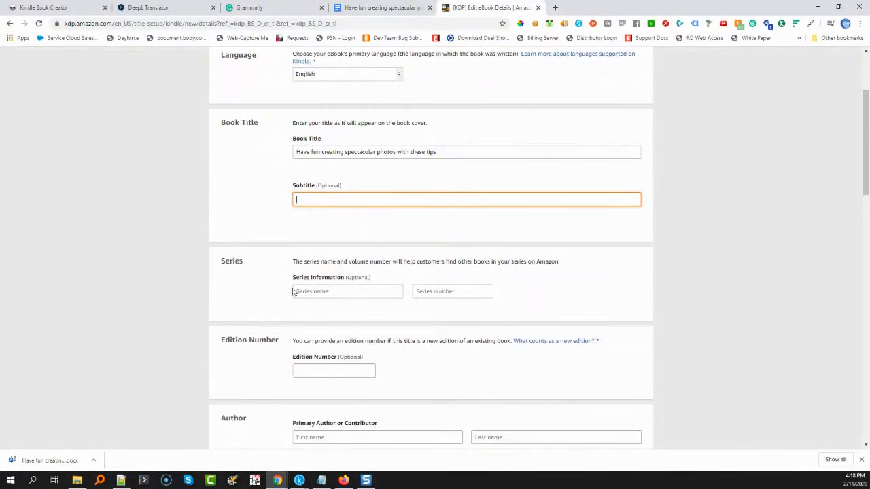
scroll(352, 304, "down", 2)
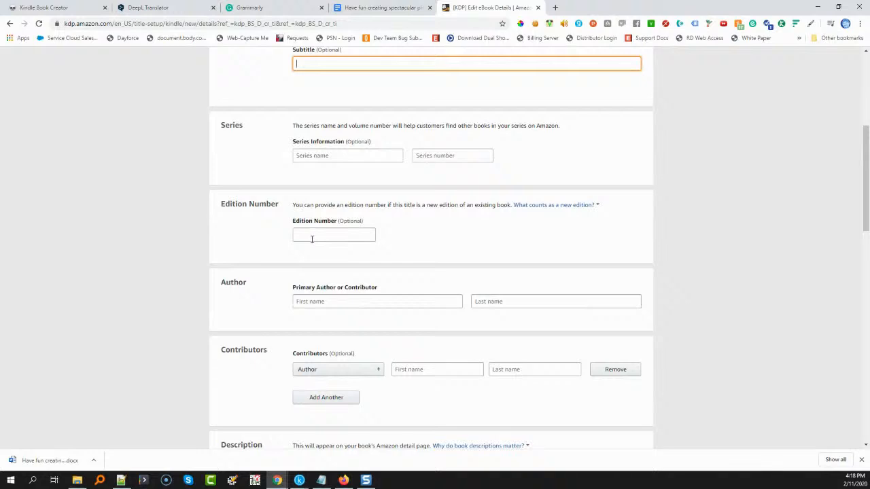
left_click(329, 302)
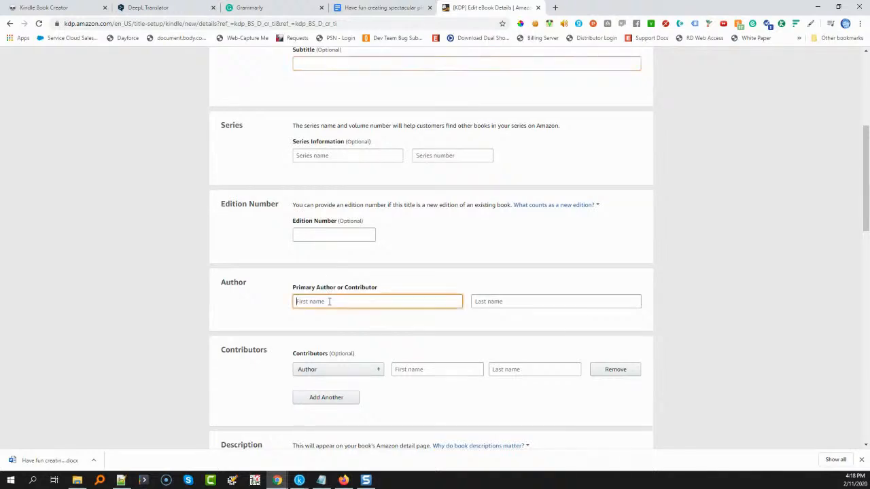
type("A.I.")
left_click(512, 303)
type("WordSmyth")
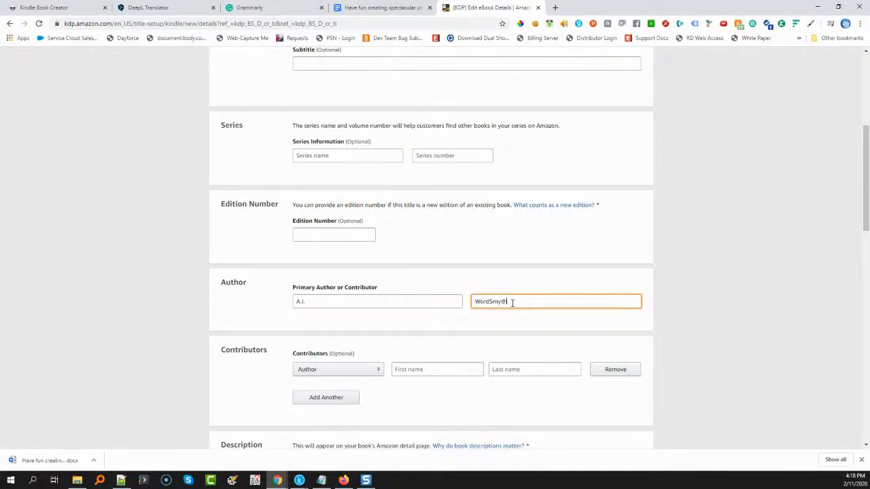
Copy the listing text from "In this book" through "Thanks again!" in Notepad++, without its heading line, into the eBook's Description
scroll(398, 340, "down", 3)
left_click(357, 290)
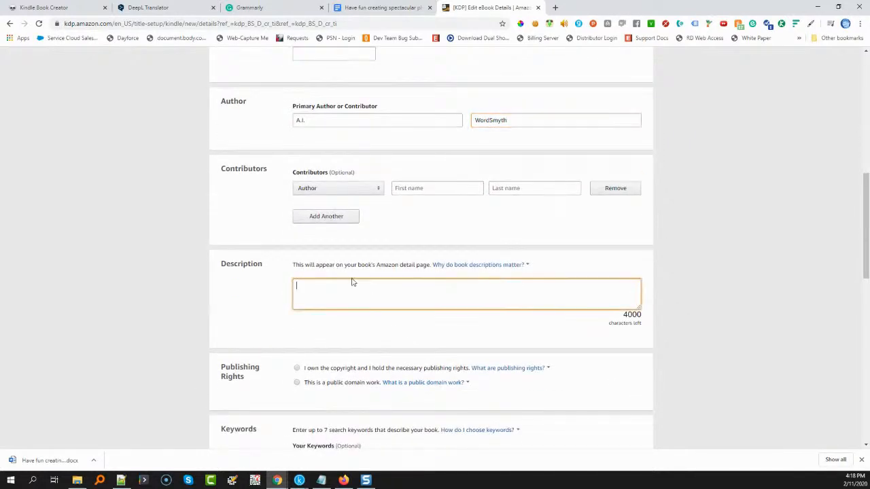
left_click(125, 483)
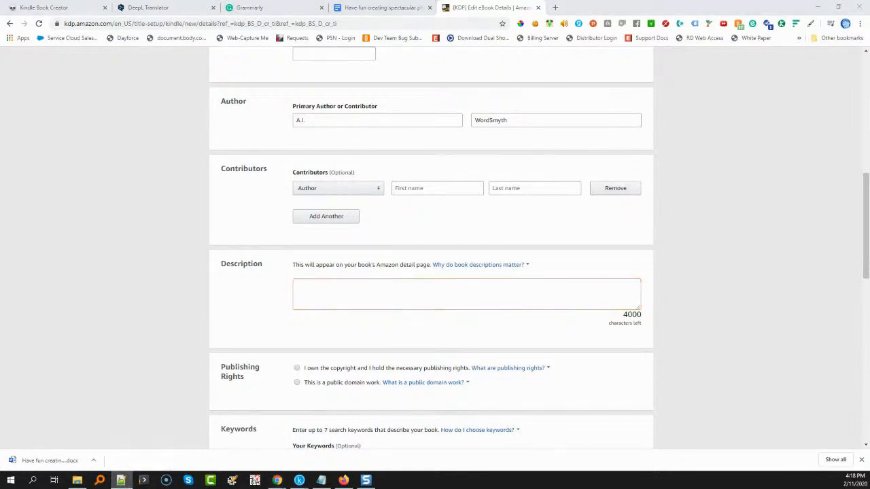
left_click_drag(564, 106, 319, 84)
left_click_drag(227, 225, 2, 126)
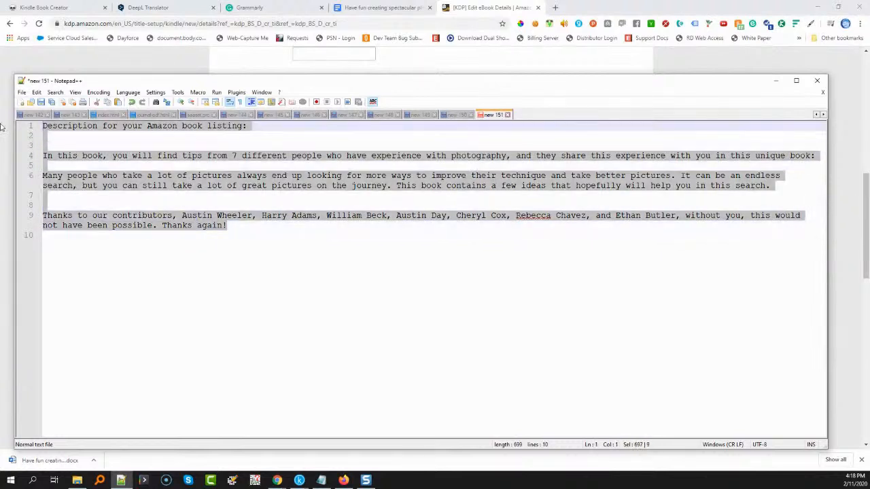
left_click(352, 285)
left_click_drag(228, 226, 1, 154)
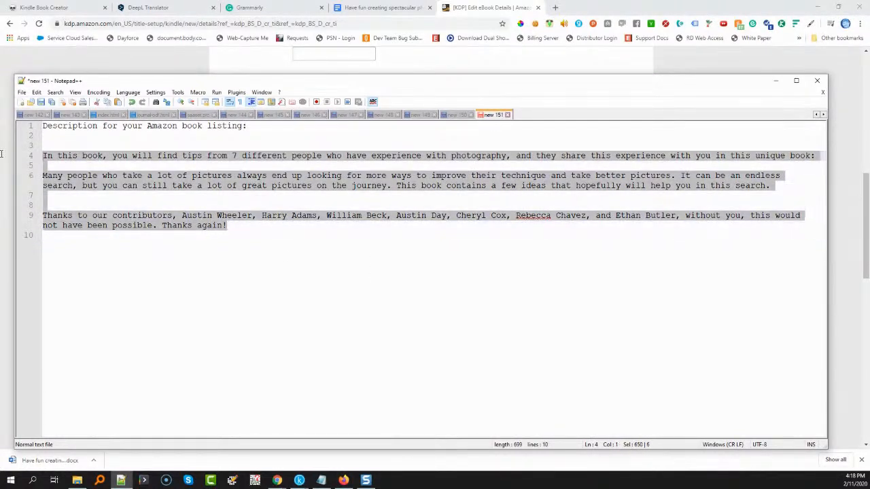
left_click(87, 57)
left_click(350, 288)
key("ctrl+v")
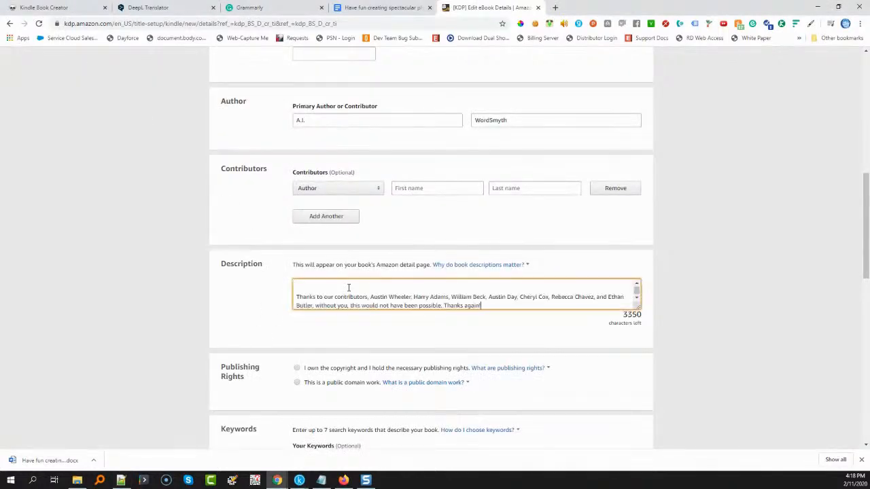
Check the pasted Description and remove the surplus blank lines between its paragraphs
scroll(533, 294, "up", 5)
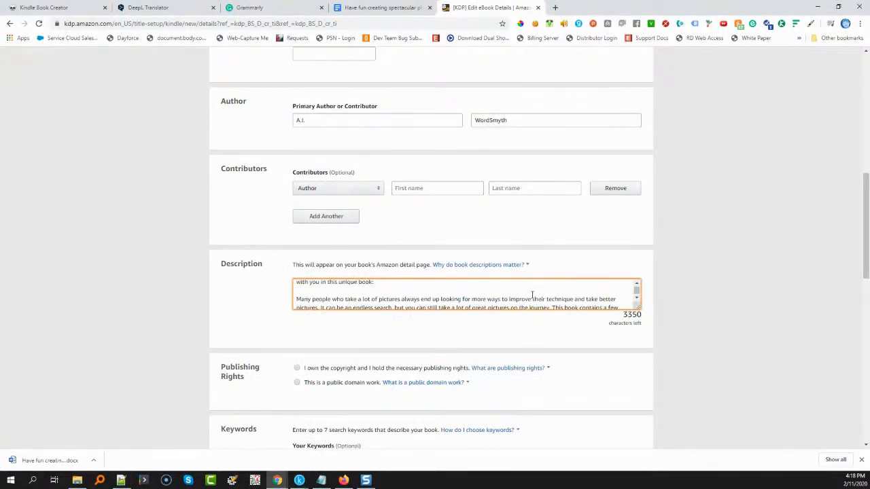
scroll(533, 295, "down", 4)
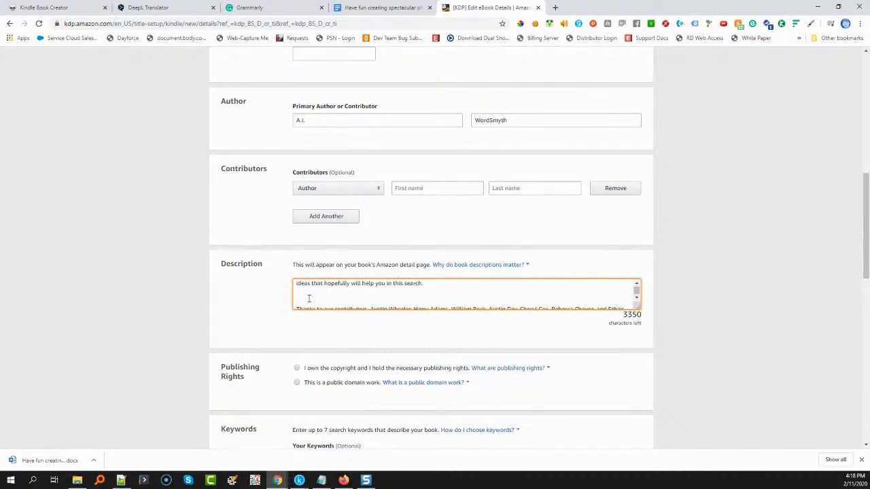
key("BackSpace")
key("BackSpace")
scroll(309, 296, "up", 5)
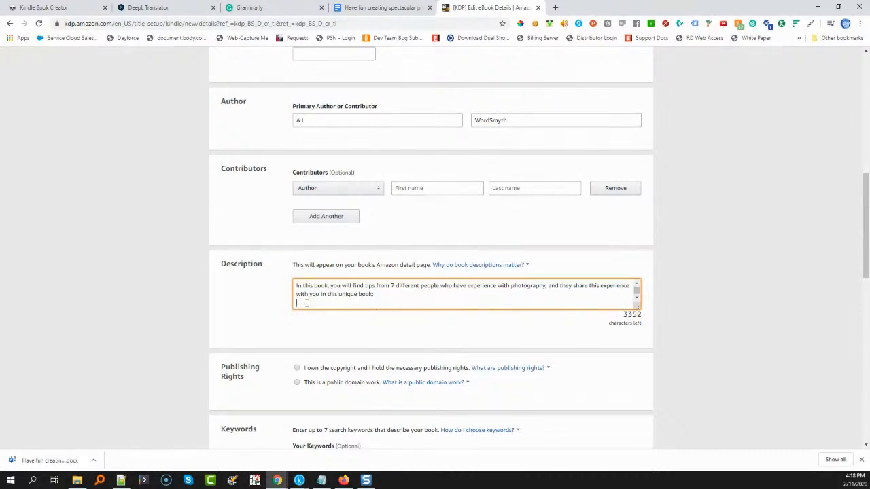
Enlarge the Description box to show the whole text, and declare that you own the copyright and hold the necessary publishing rights
scroll(420, 307, "down", 4)
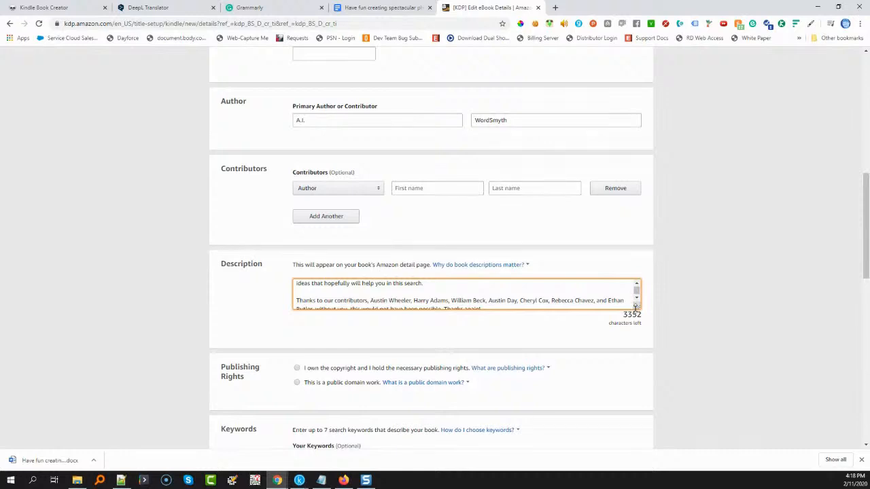
left_click_drag(638, 307, 644, 412)
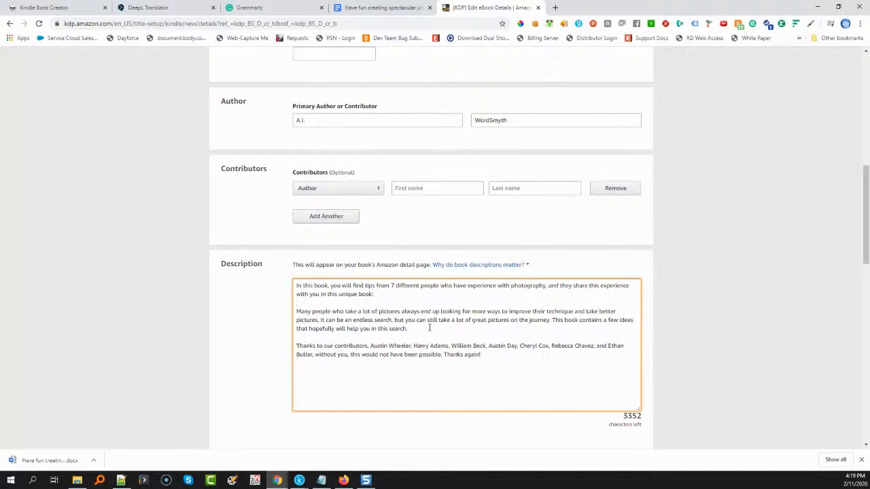
scroll(299, 337, "down", 3)
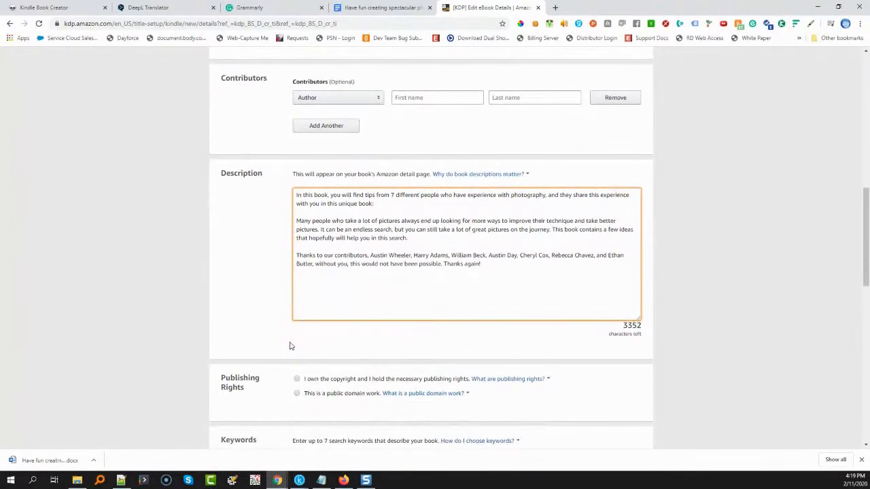
left_click(297, 289)
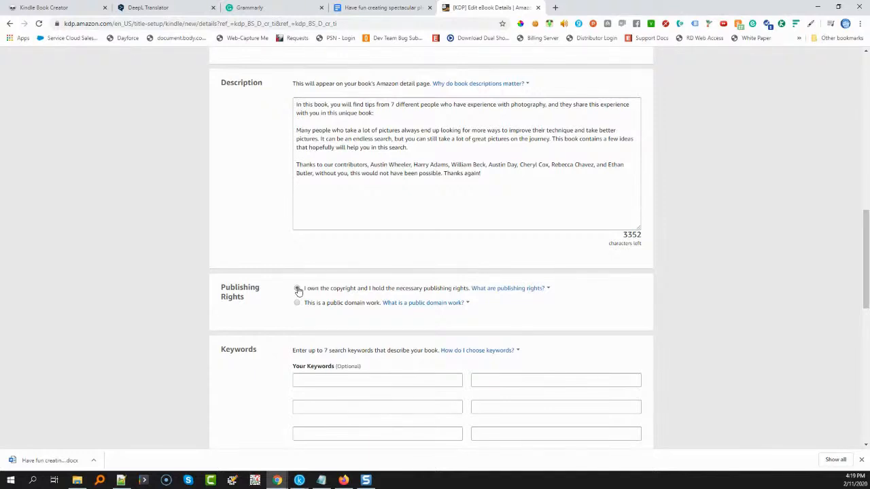
left_click(298, 290)
Open the Amazon store in a new browser tab and limit its search to the Kindle Store for keyword research
left_click(315, 382)
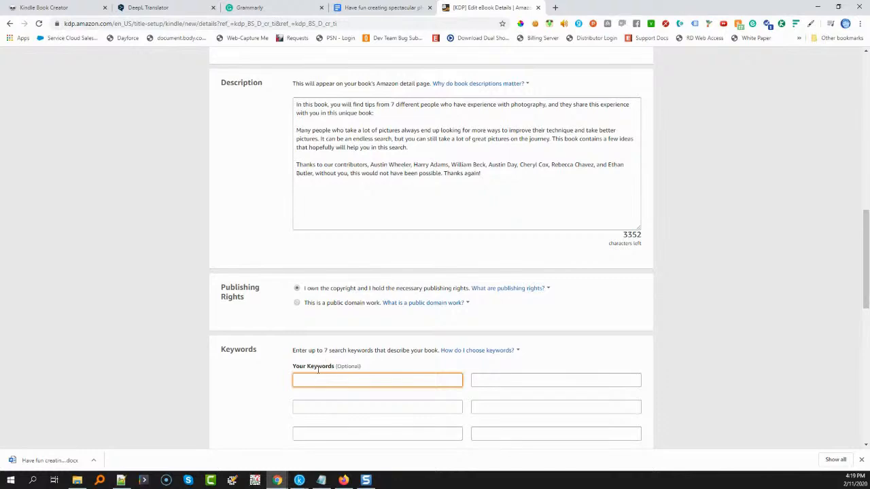
left_click(556, 8)
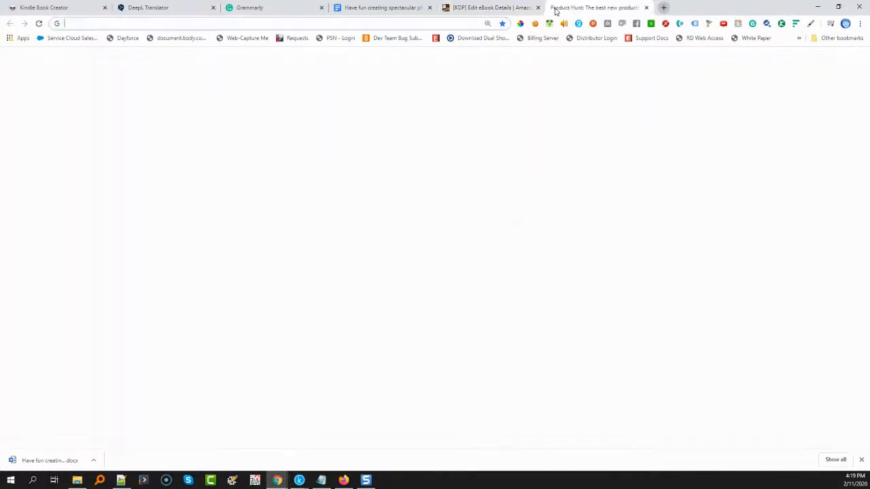
type("amazon")
key("Return")
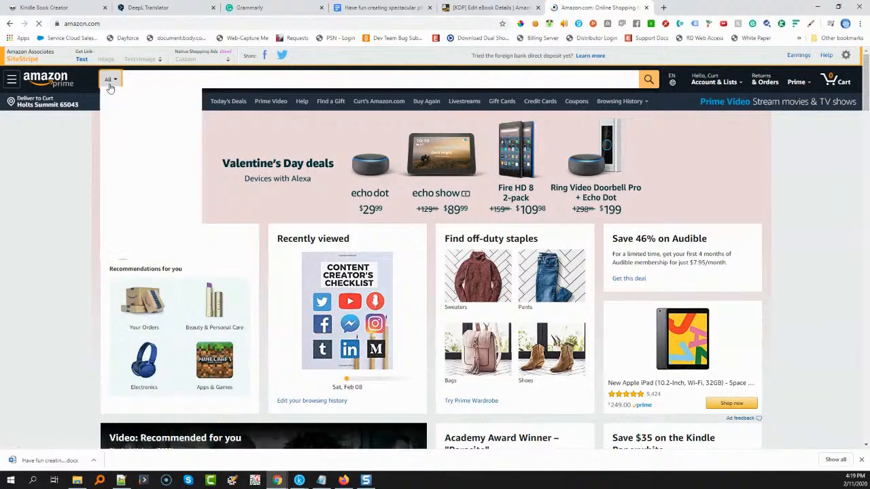
left_click(109, 80)
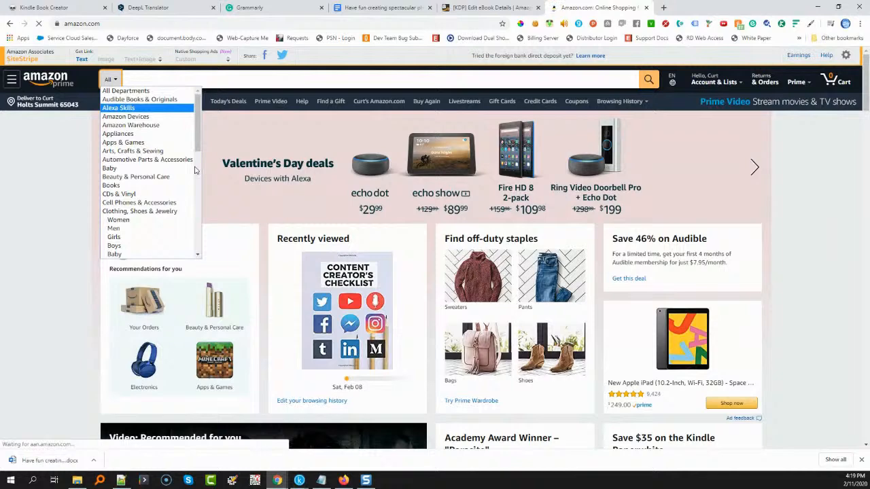
scroll(196, 204, "down", 3)
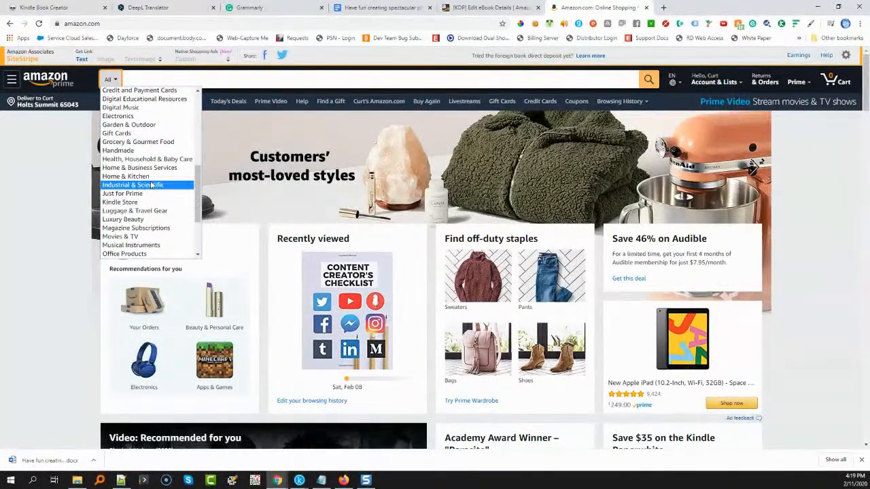
left_click(155, 202)
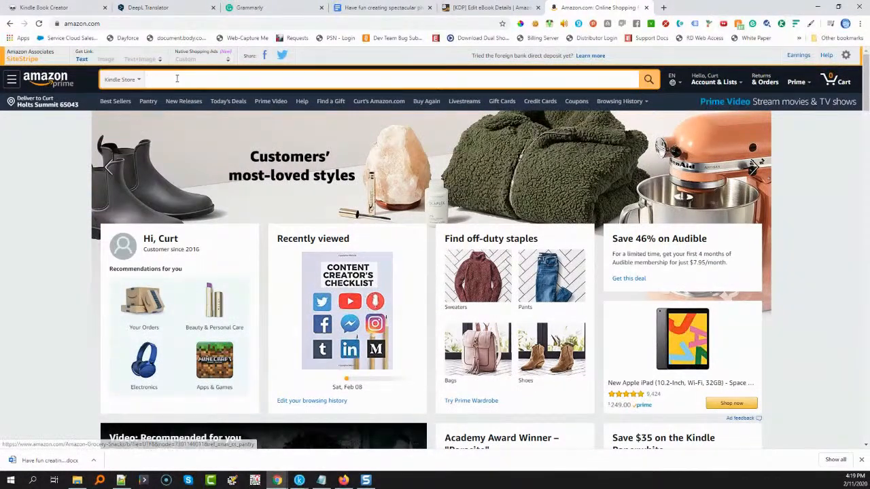
Search the Kindle Store for photography, choose the suggestion "photography demystified", and copy it into the eBook's first keyword field
type("phto")
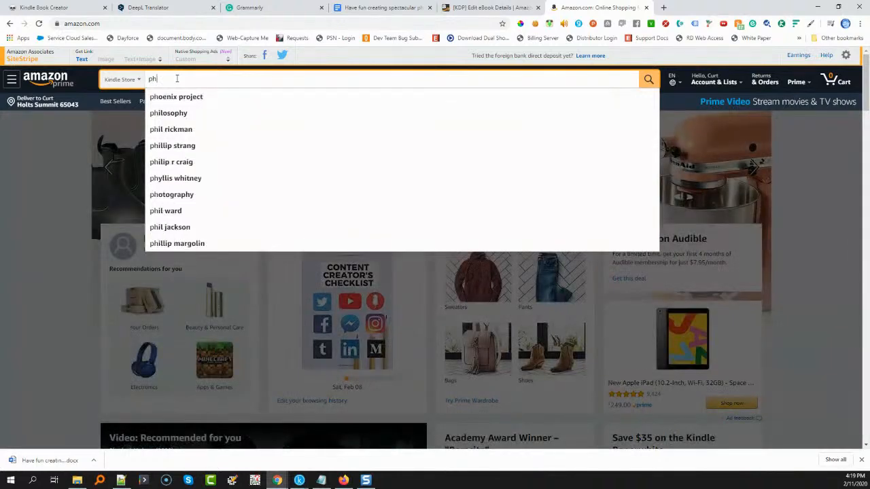
key("BackSpace")
key("BackSpace")
type("ot")
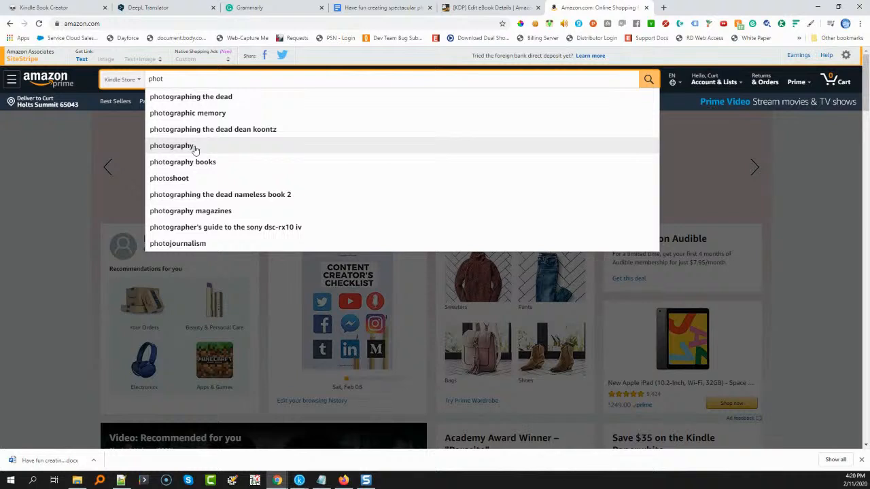
type("ography")
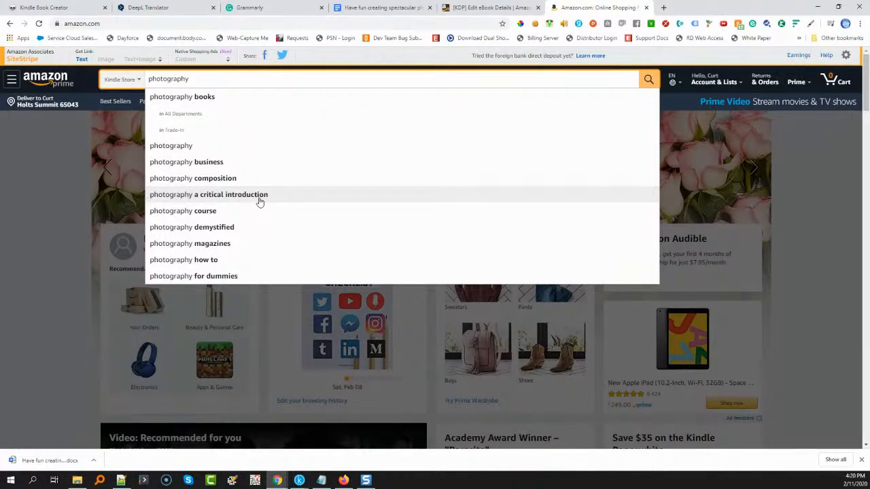
left_click(231, 227)
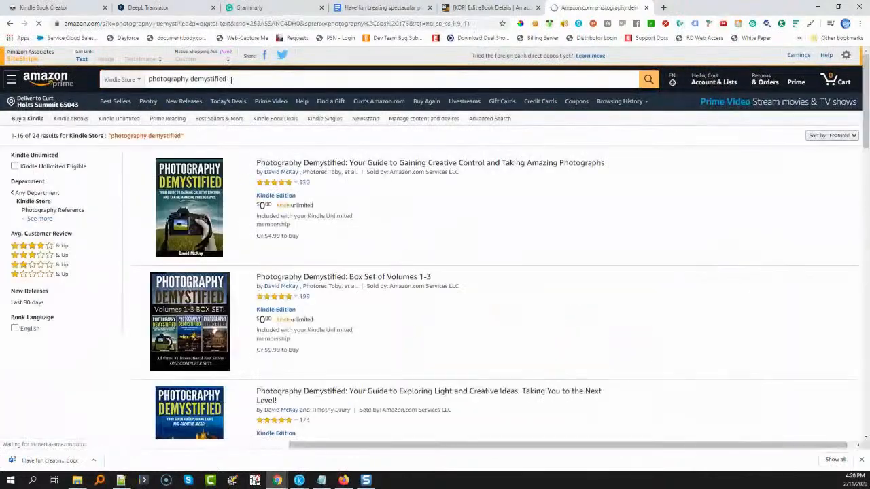
triple_click(232, 80)
key("ctrl+c")
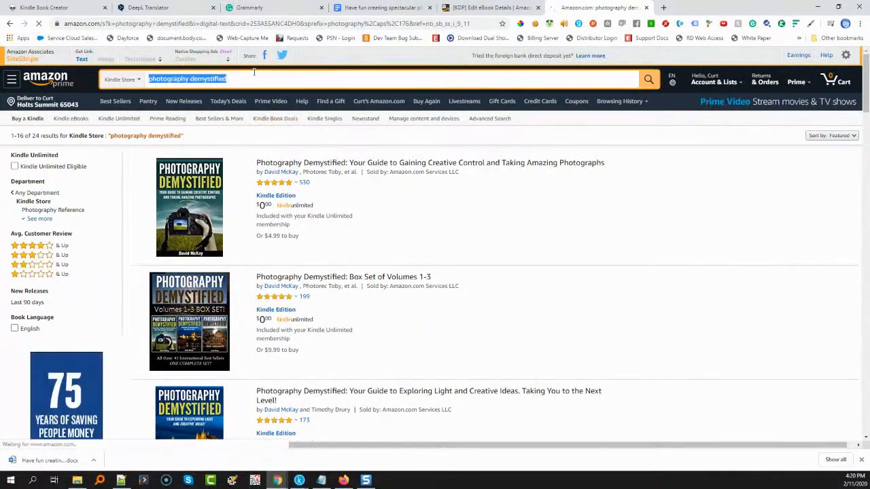
left_click(490, 8)
key("ctrl+v")
Pick the Kindle Store search suggestion "photography poses" and copy it into the eBook's second keyword field
left_click(579, 6)
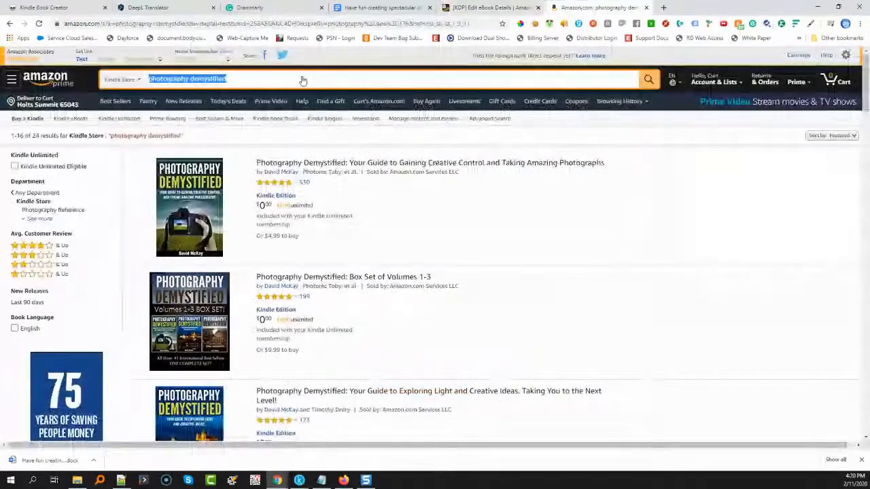
left_click(237, 80)
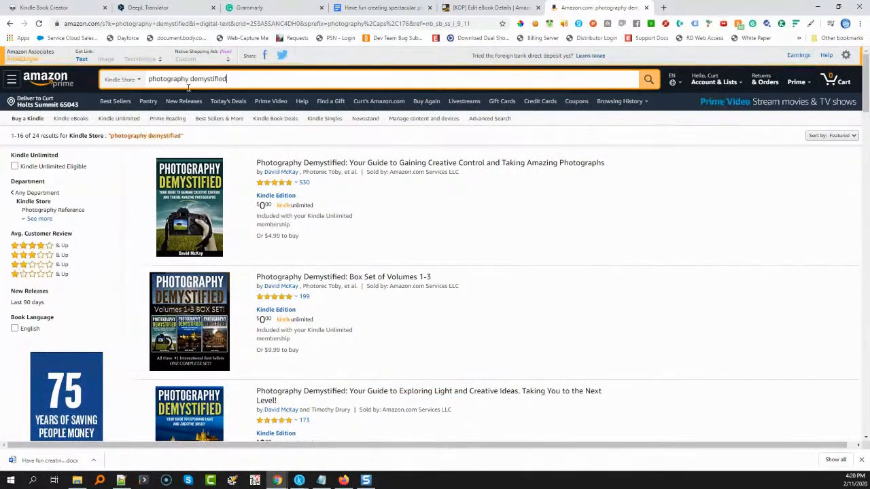
left_click_drag(193, 80, 243, 80)
key("BackSpace")
key("BackSpace")
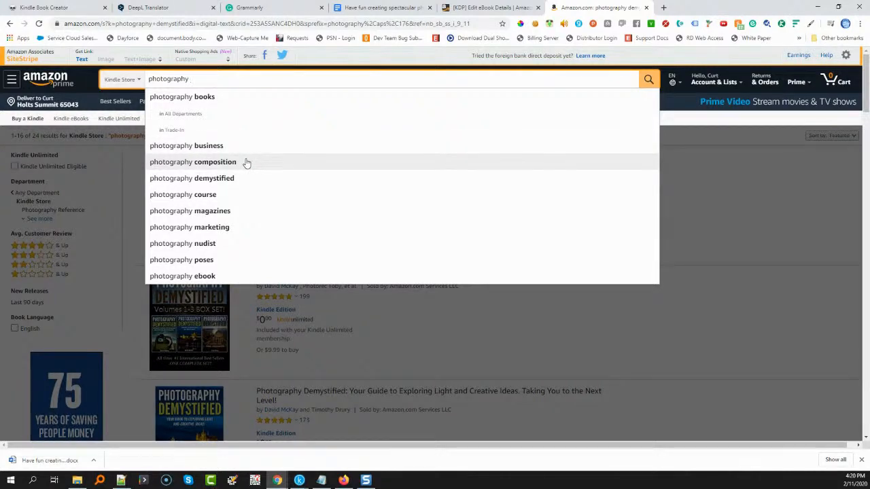
left_click(196, 260)
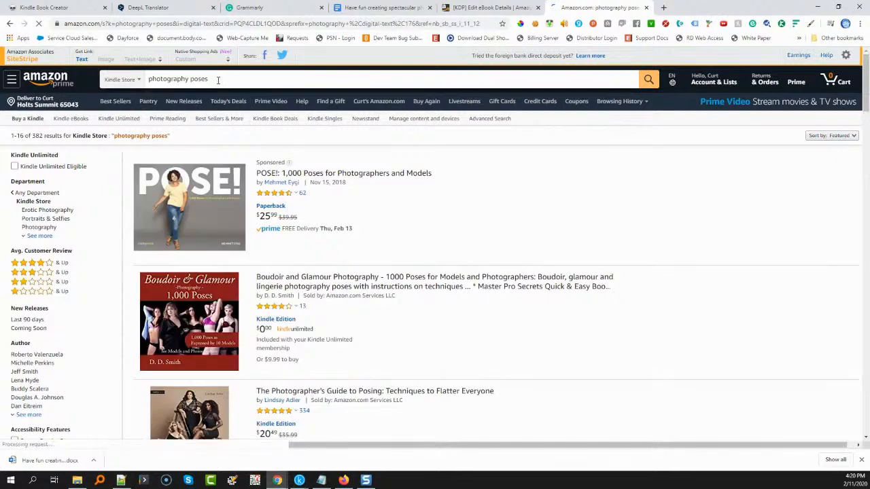
triple_click(218, 79)
key("ctrl+c")
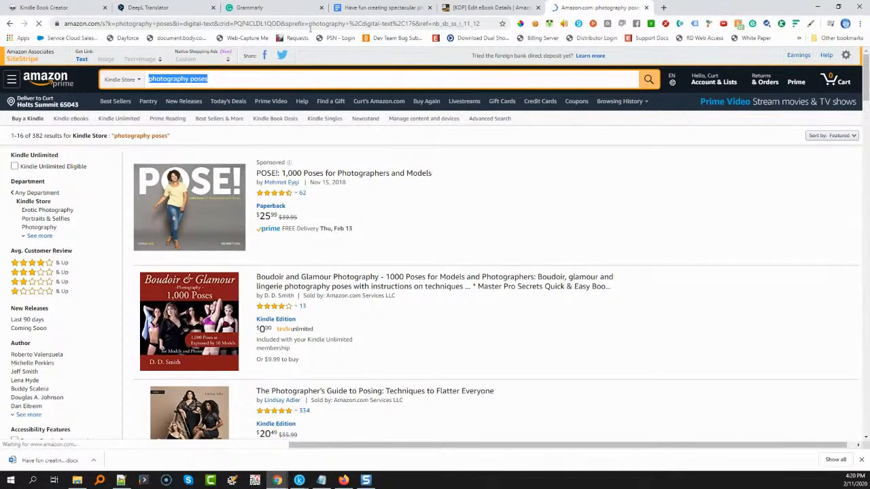
left_click(478, 8)
left_click(522, 382)
key("ctrl+v")
scroll(355, 333, "down", 2)
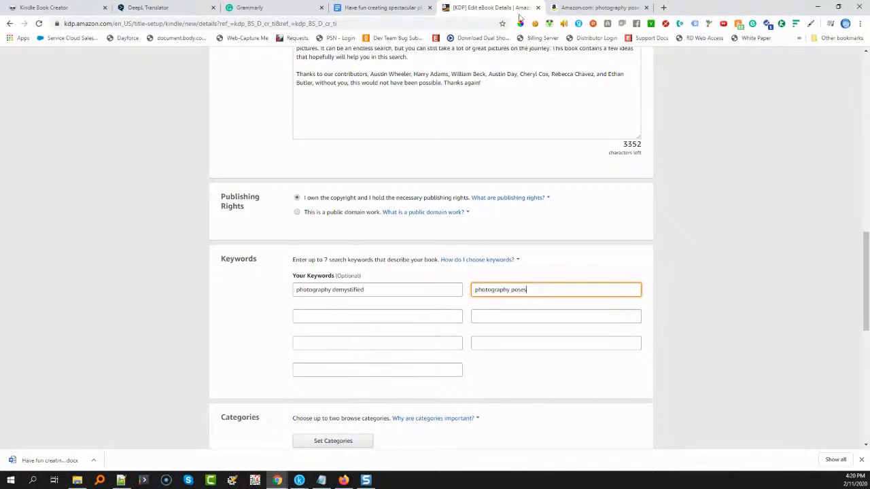
Pick the Kindle Store search suggestion "photography ebook" and copy it into the eBook's third keyword field
left_click(575, 7)
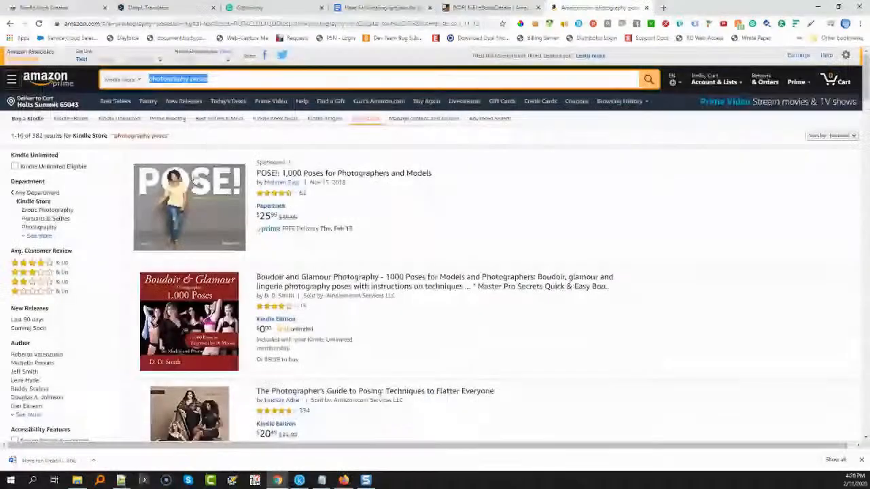
left_click(237, 81)
key("BackSpace")
key("BackSpace")
key("BackSpace")
key("BackSpace")
key("BackSpace")
key("BackSpace")
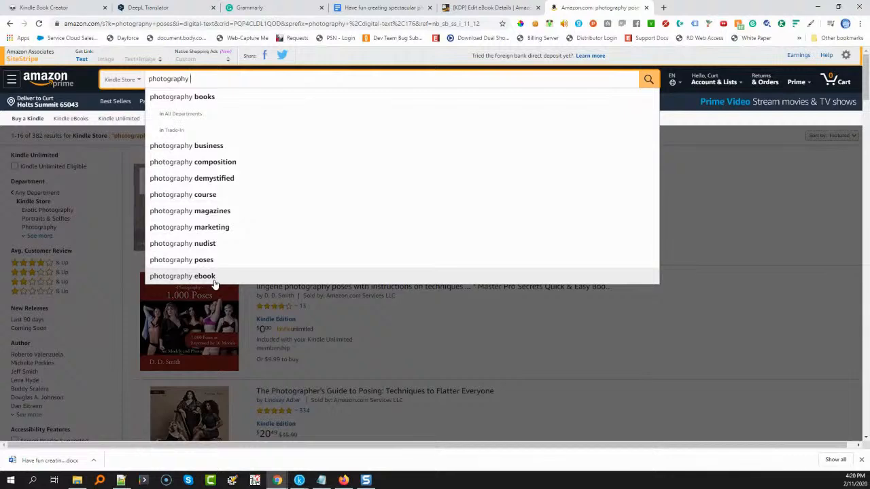
left_click(213, 280)
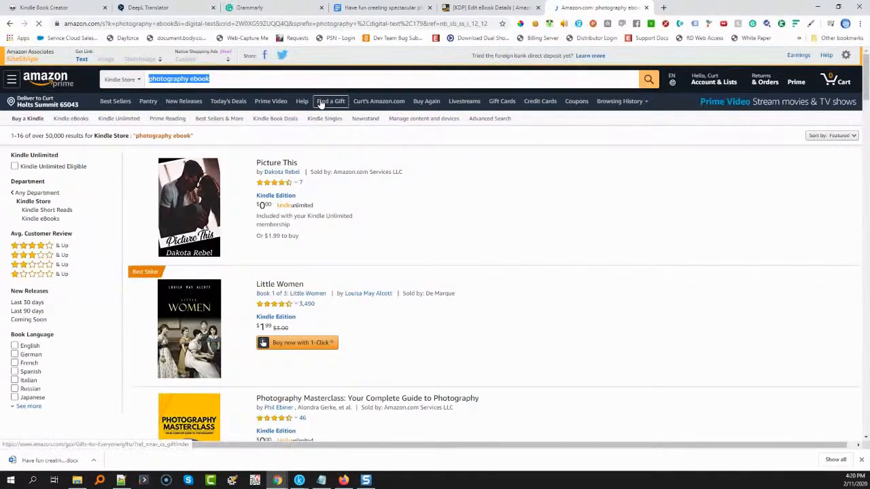
left_click(489, 7)
left_click(377, 323)
type("photography ebook")
Pick the Kindle Store search suggestion "photography course" and copy it into the eBook's fourth keyword field
key("ctrl+Tab")
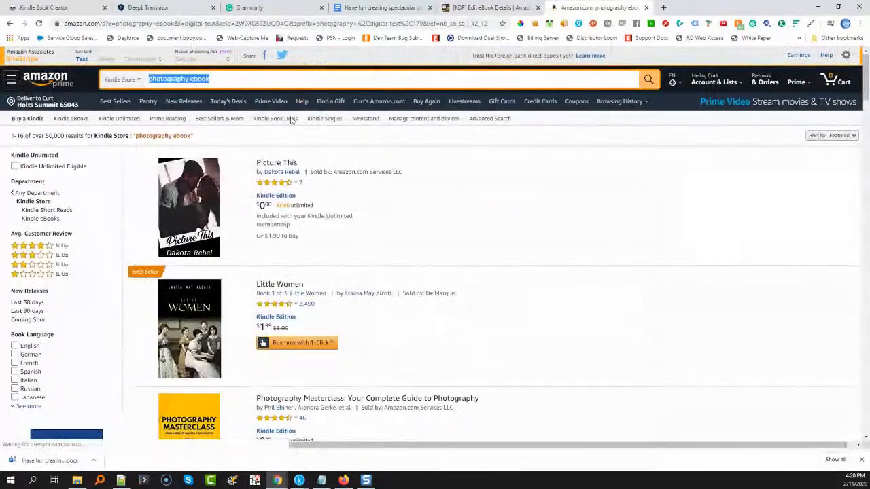
left_click(261, 82)
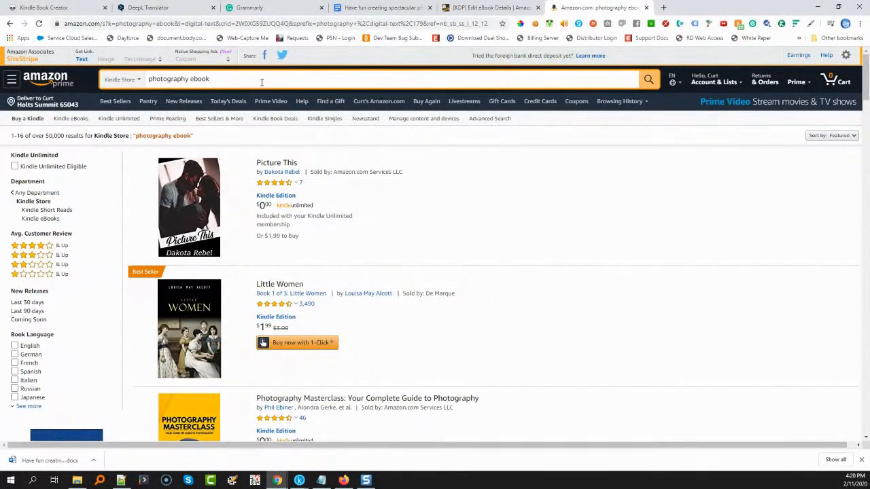
key("BackSpace")
key("BackSpace")
key("BackSpace")
key("BackSpace")
key("BackSpace")
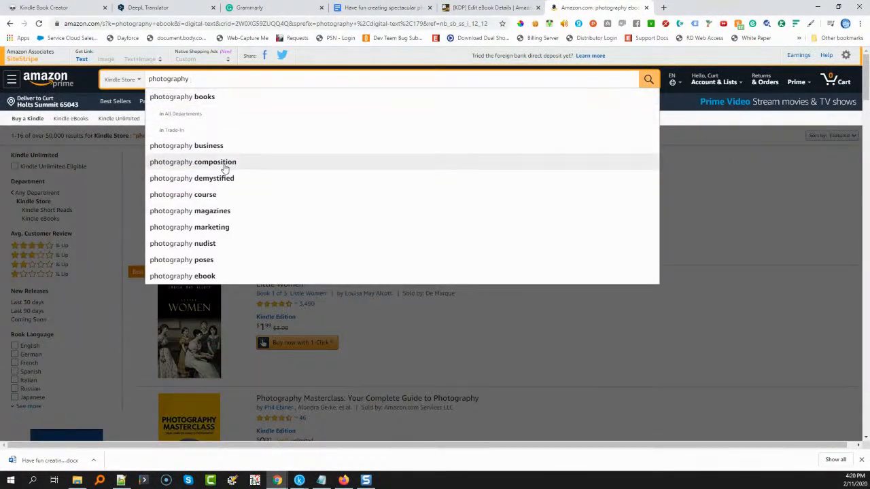
left_click(211, 194)
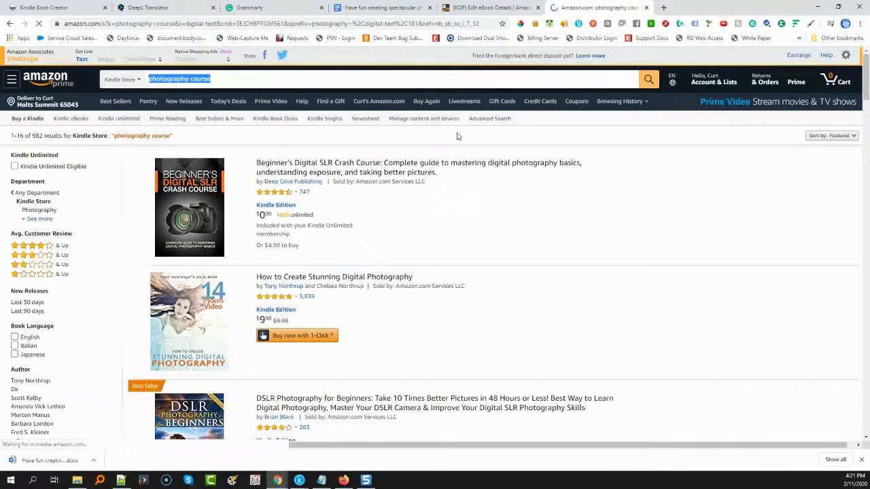
left_click(486, 7)
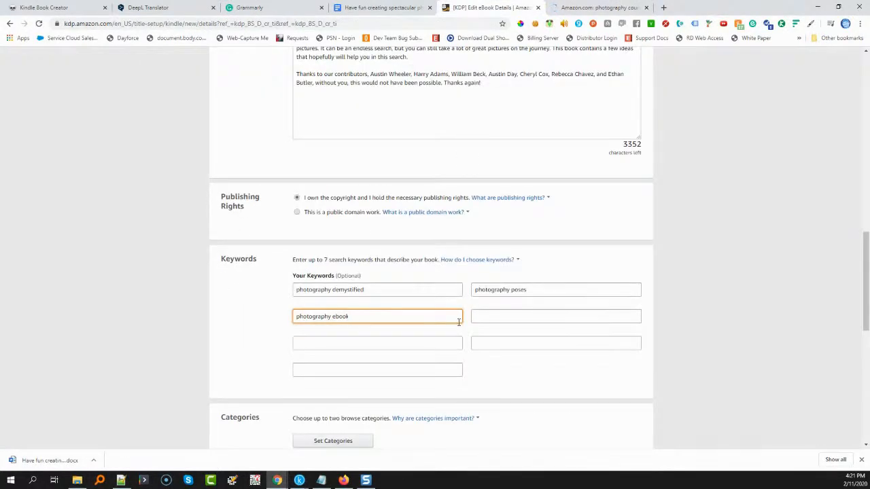
left_click(486, 319)
type("photography course")
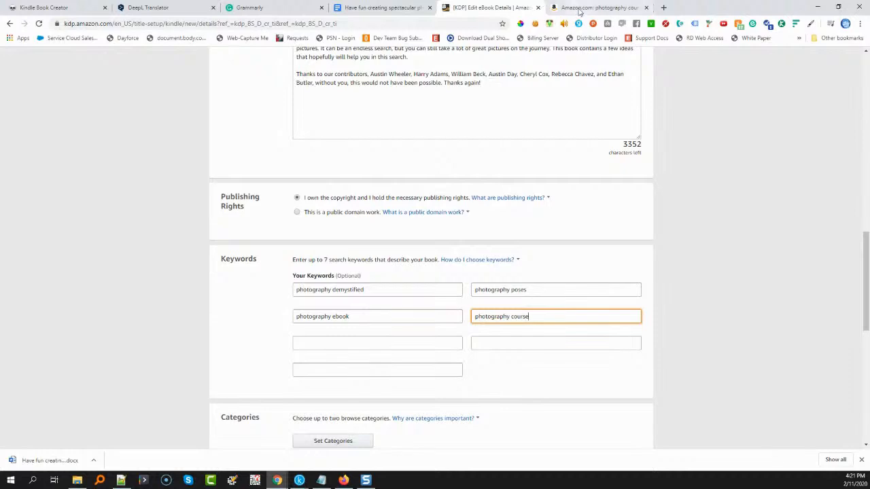
Pick the Kindle Store search suggestion "perfect photography content" and copy it into the eBook's fifth keyword field
left_click(595, 8)
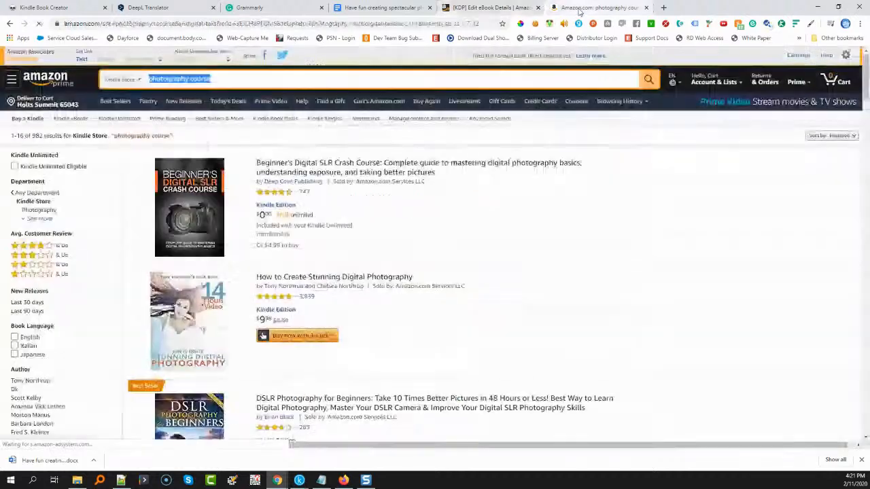
left_click(474, 10)
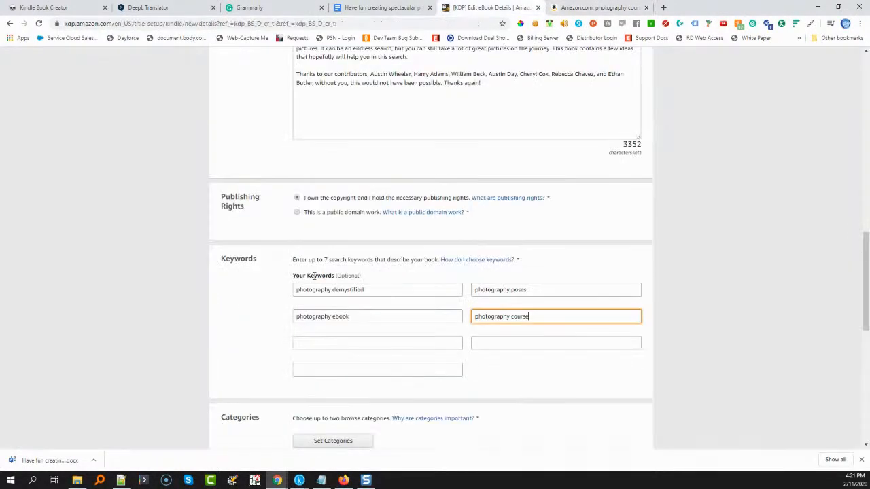
left_click(619, 12)
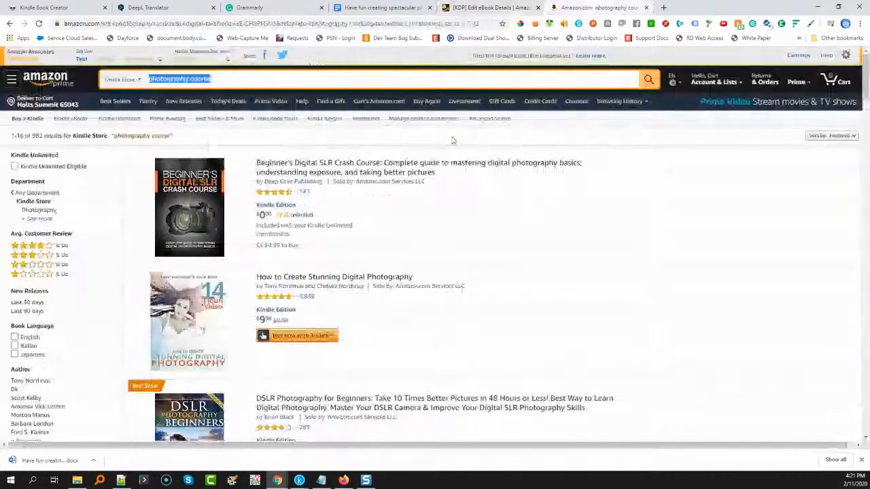
left_click(239, 83)
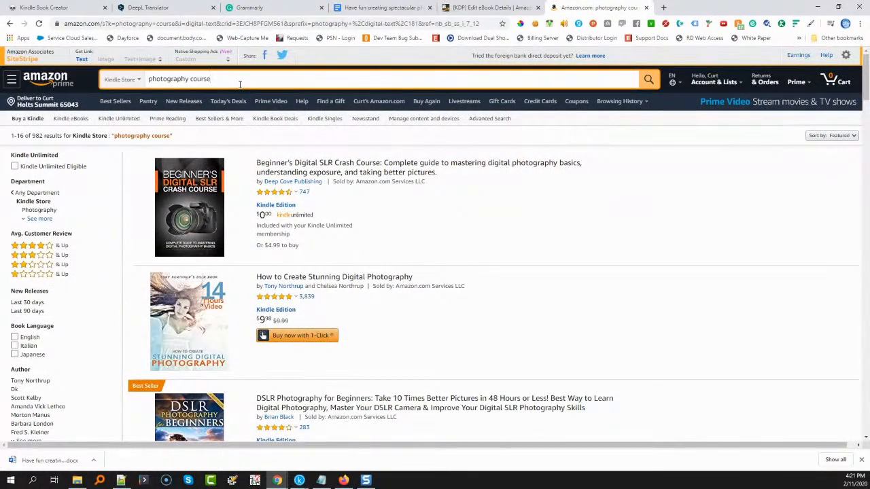
key("BackSpace")
key("BackSpace")
key("BackSpace")
key("BackSpace")
key("BackSpace")
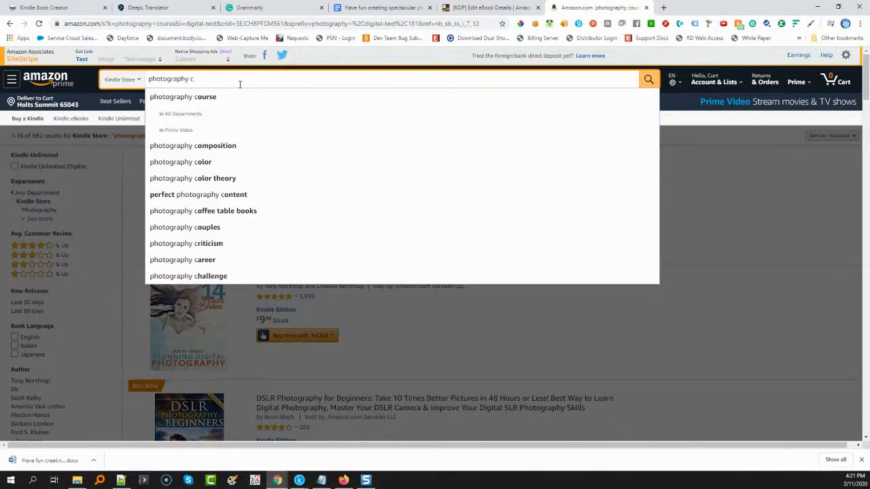
left_click(223, 194)
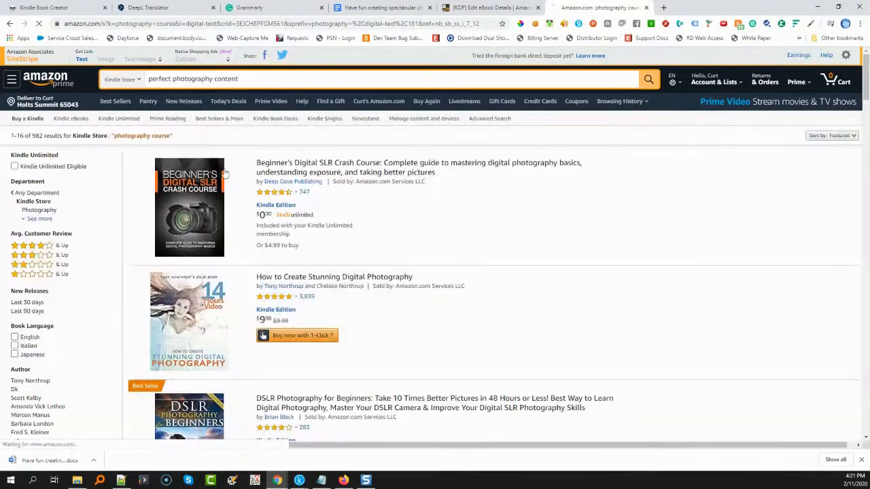
left_click_drag(239, 79, 139, 82)
key("ctrl+c")
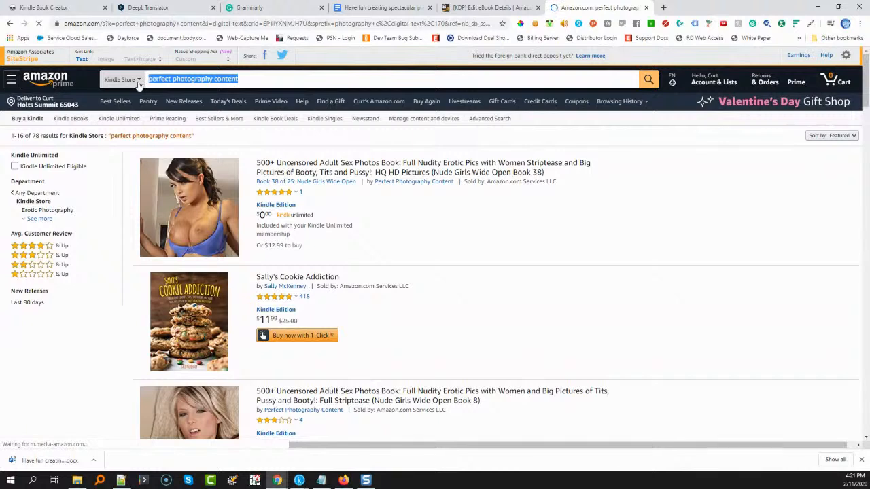
left_click(489, 7)
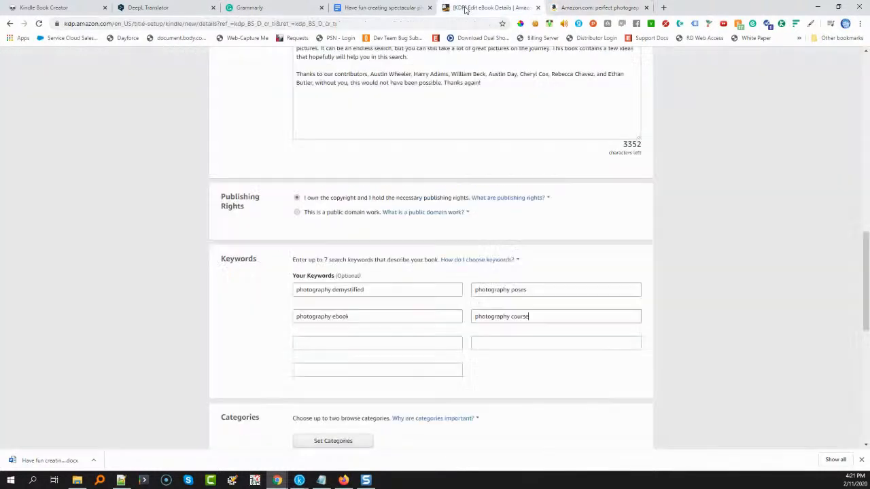
left_click(337, 342)
key("ctrl+v")
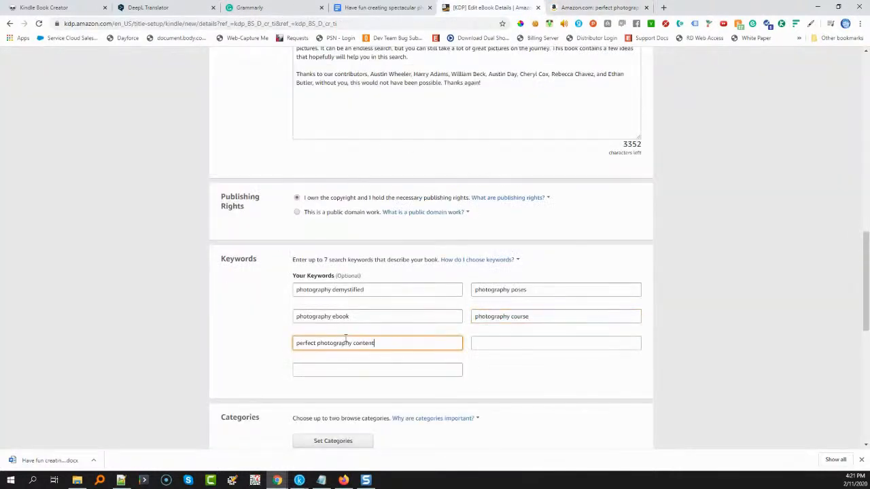
Pick the Kindle Store search suggestion "photography 101" and copy it into the eBook's seventh keyword field
left_click(598, 7)
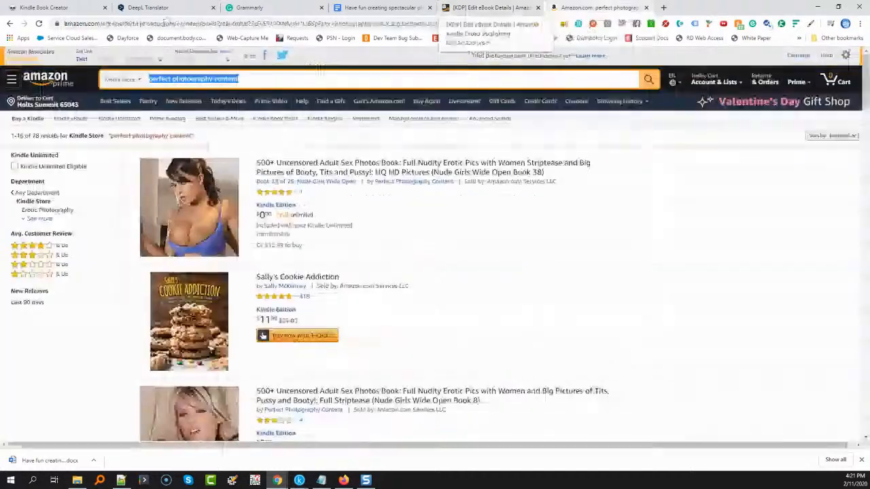
left_click(8, 24)
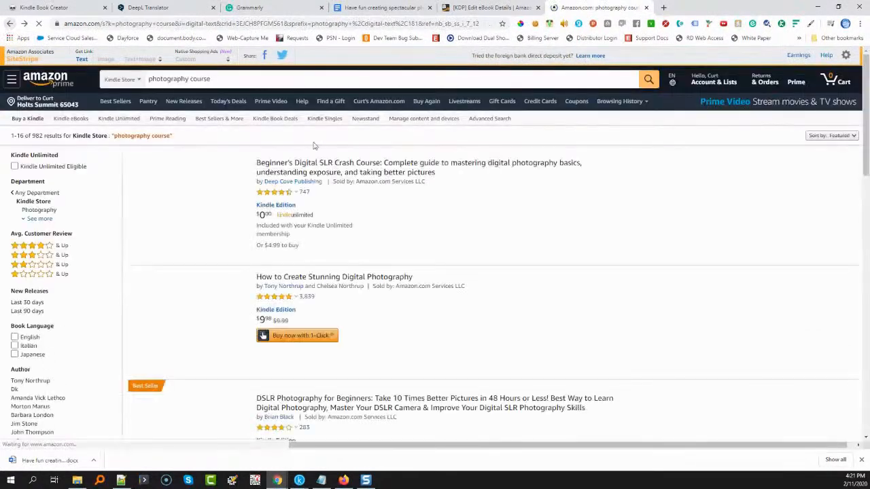
left_click(221, 80)
key("BackSpace")
key("BackSpace")
key("BackSpace")
key("BackSpace")
key("BackSpace")
key("BackSpace")
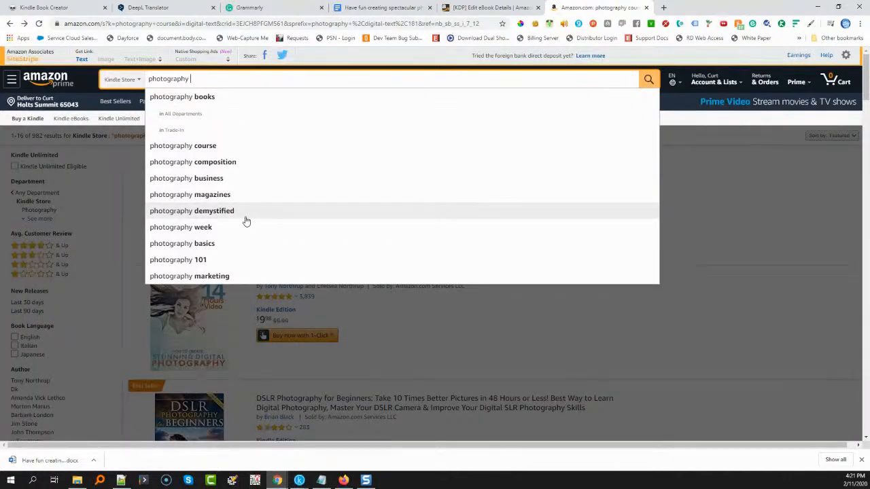
left_click(228, 266)
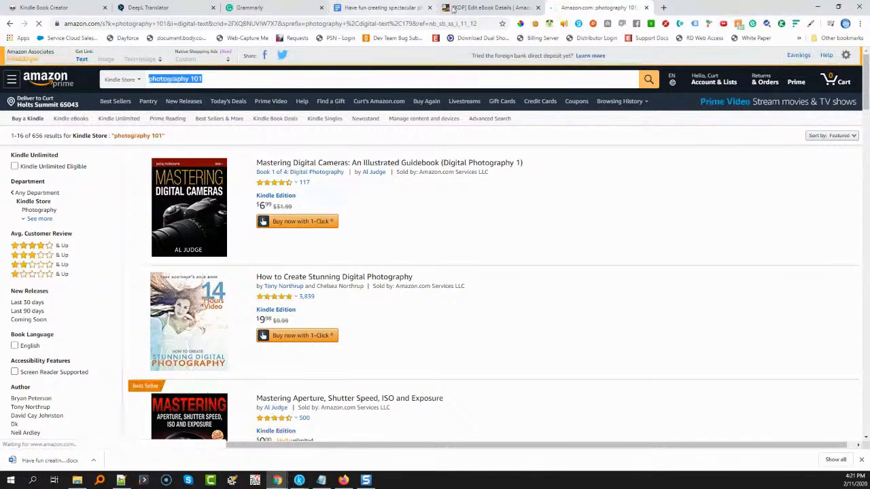
key("ctrl+shift+Tab")
left_click(345, 370)
type("photography 101")
Pick the Kindle Store search suggestion "photography business" and copy it into the eBook's sixth keyword field
left_click(568, 8)
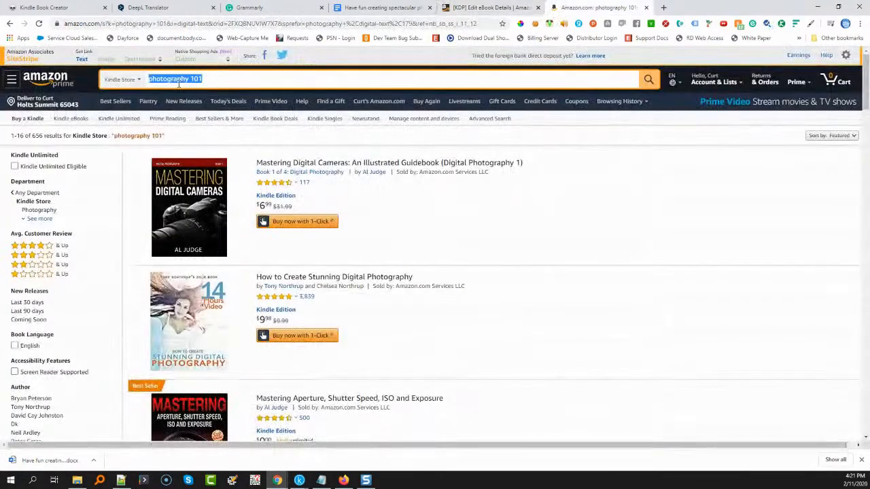
left_click(202, 79)
key("BackSpace")
key("BackSpace")
key("BackSpace")
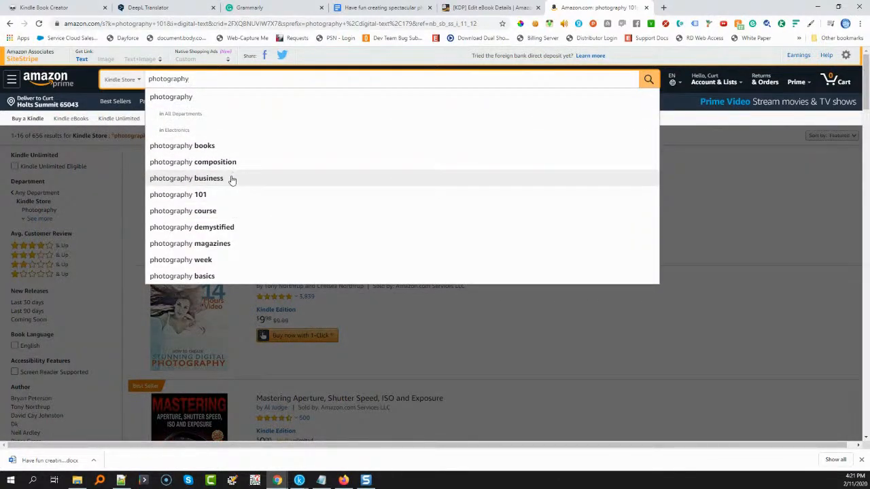
left_click(231, 179)
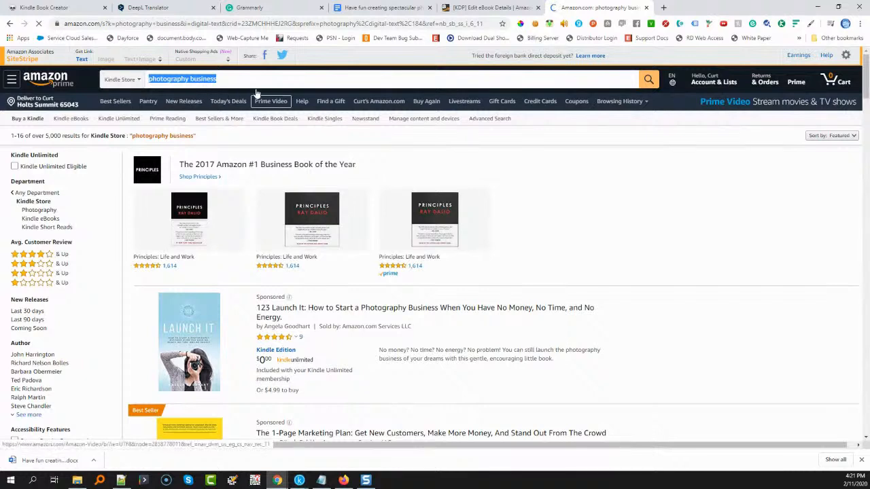
left_click(489, 7)
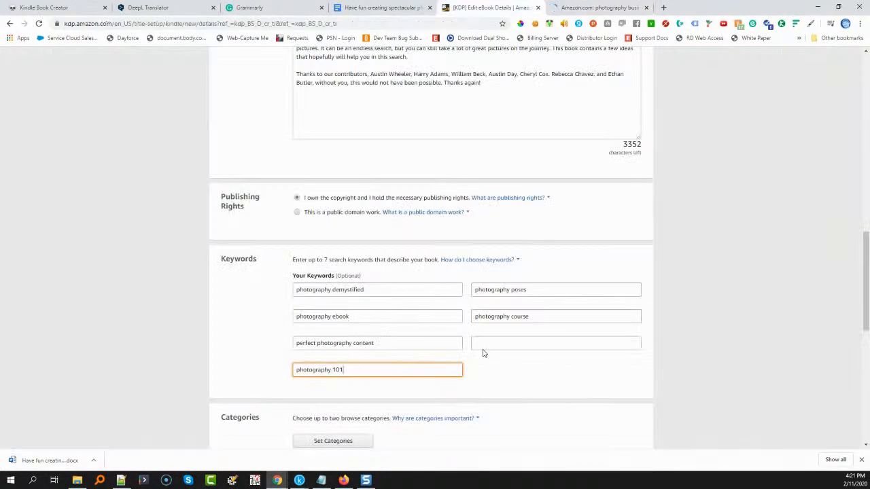
left_click(498, 340)
type("photography business")
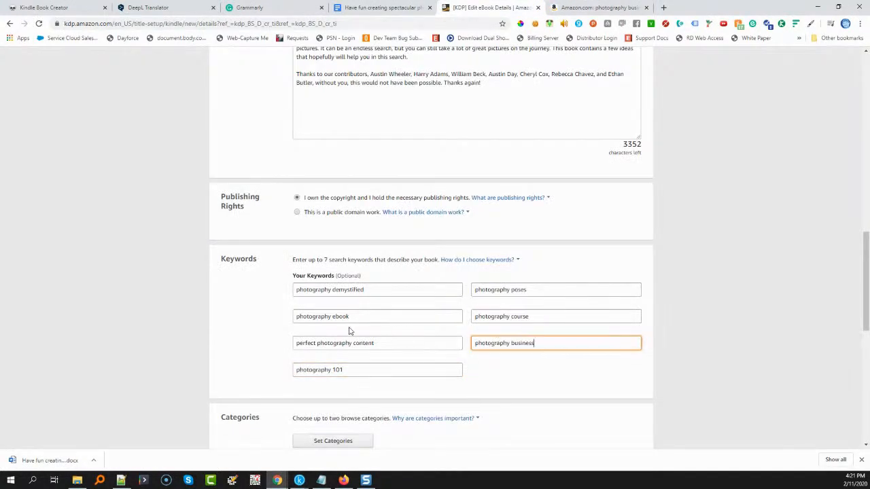
Open the eBook's category selection and choose Nonfiction > Photography > General as the first category
scroll(306, 320, "down", 2)
left_click(330, 353)
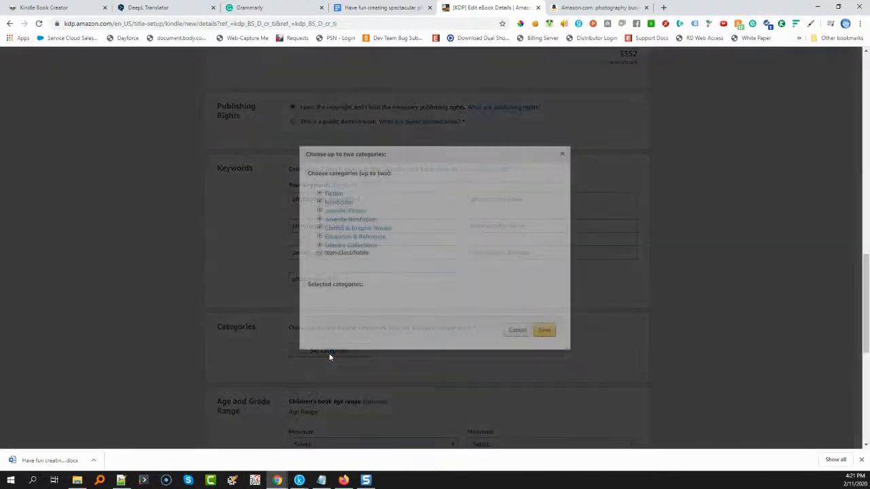
left_click(319, 202)
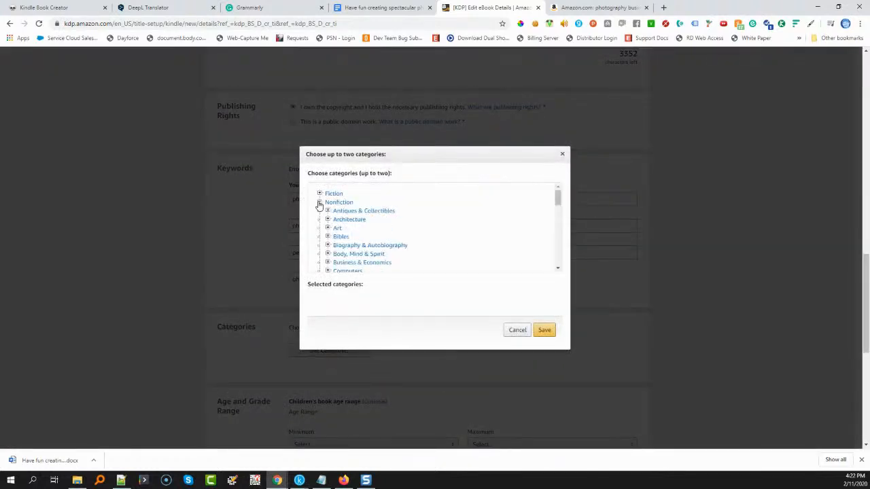
scroll(326, 239, "down", 5)
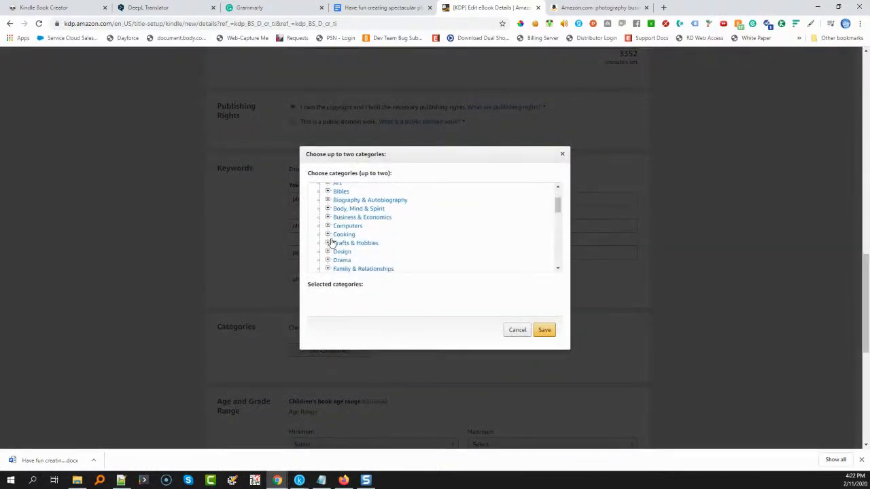
scroll(331, 244, "down", 2)
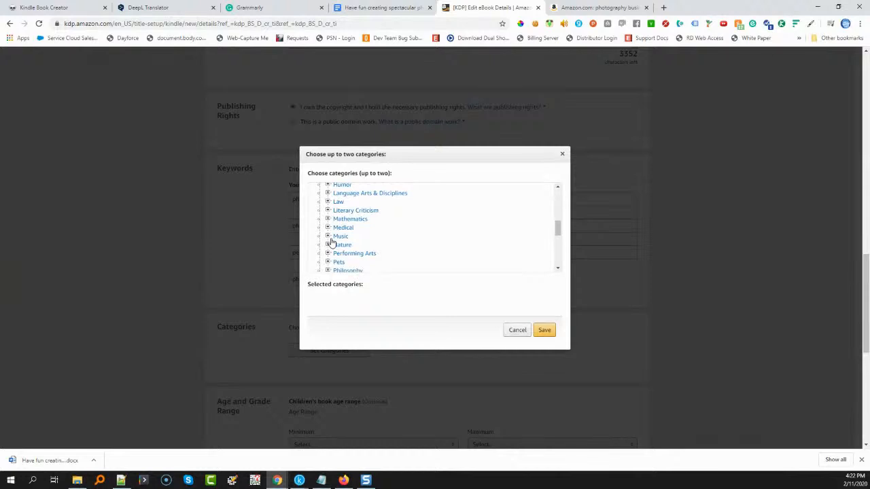
scroll(332, 243, "down", 2)
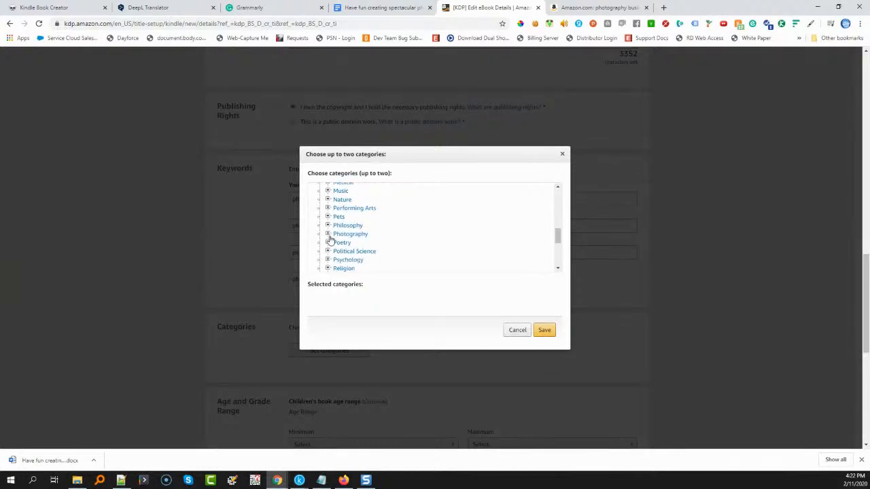
left_click(328, 234)
scroll(336, 238, "down", 2)
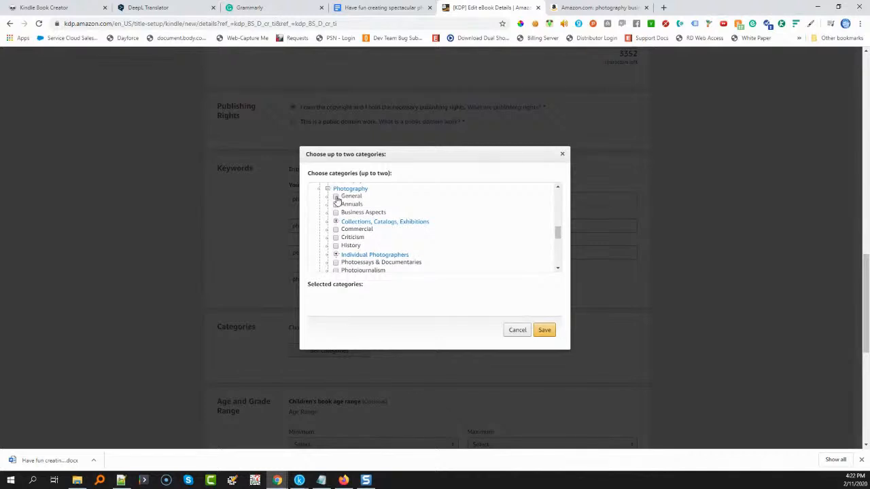
left_click(336, 197)
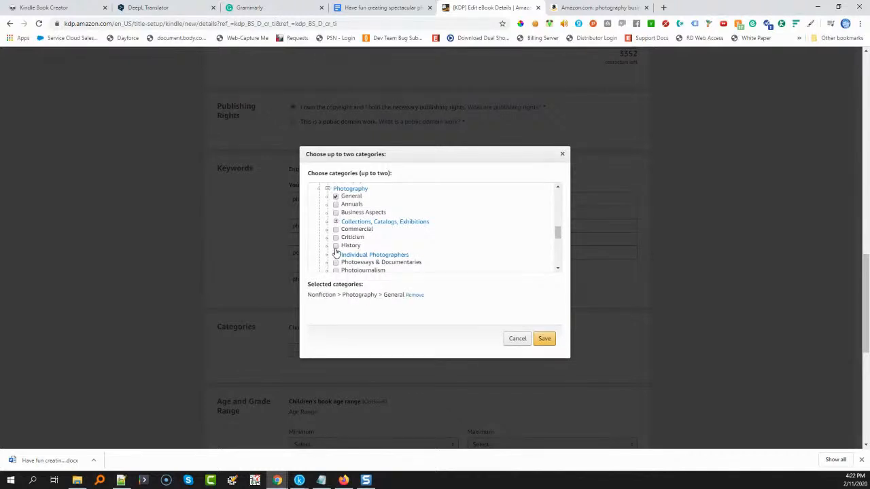
Add Nonfiction > Photography > Reference as the second category and save the category selection
scroll(336, 252, "down", 1)
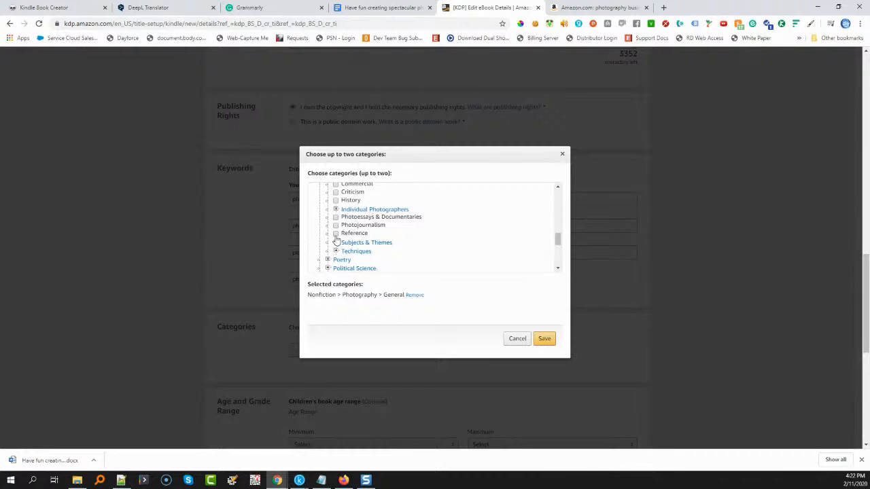
left_click(336, 234)
left_click(545, 338)
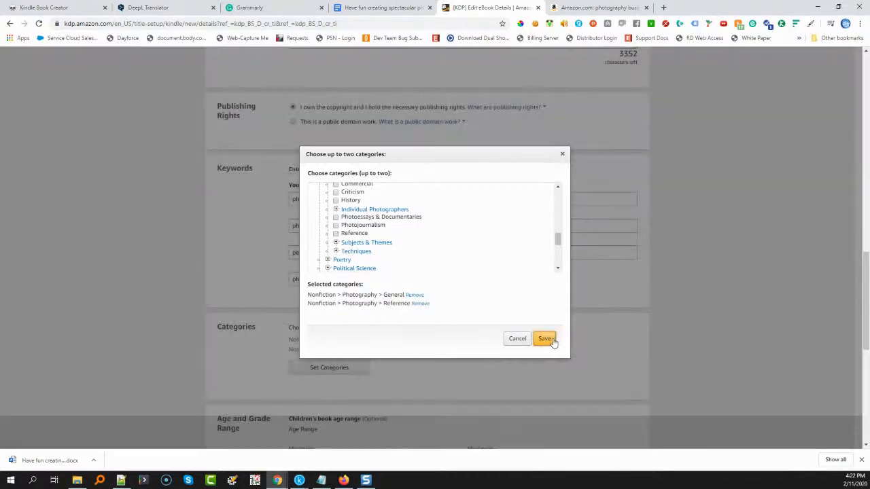
Save the eBook details, continue to the Kindle eBook Content page, and show the explanation of how DRM affects the eBook
scroll(282, 323, "down", 3)
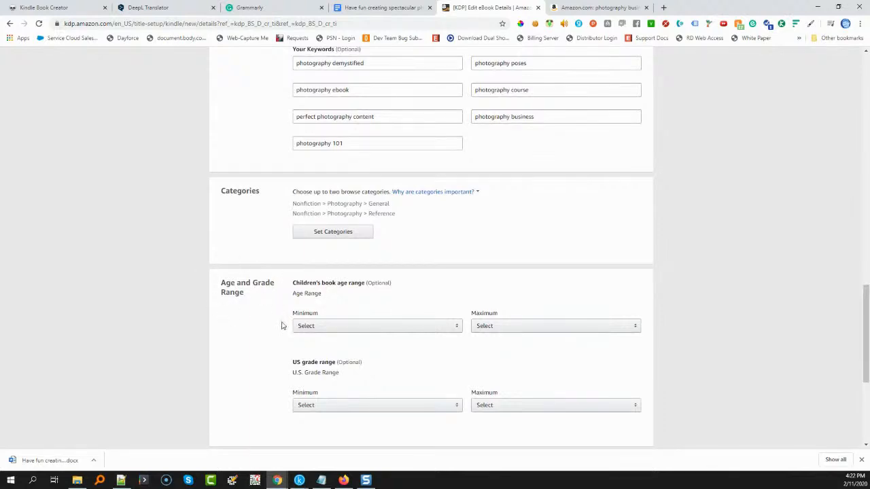
scroll(277, 320, "down", 4)
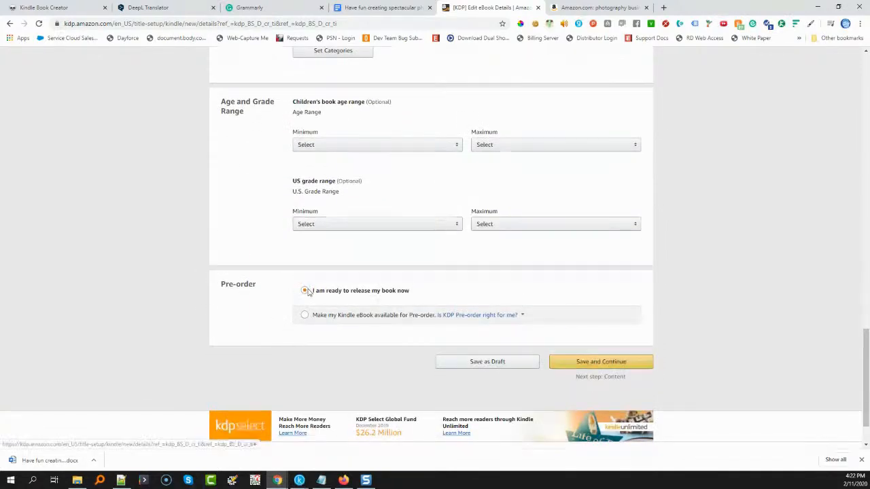
left_click(610, 363)
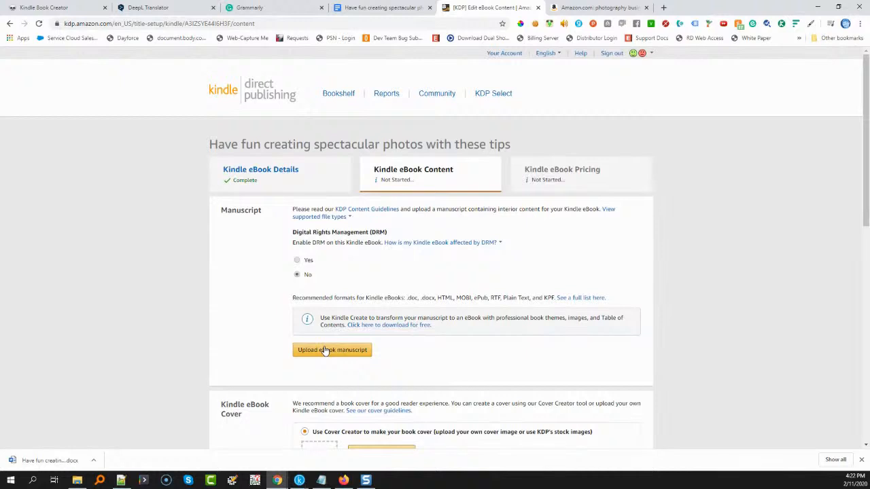
left_click(488, 247)
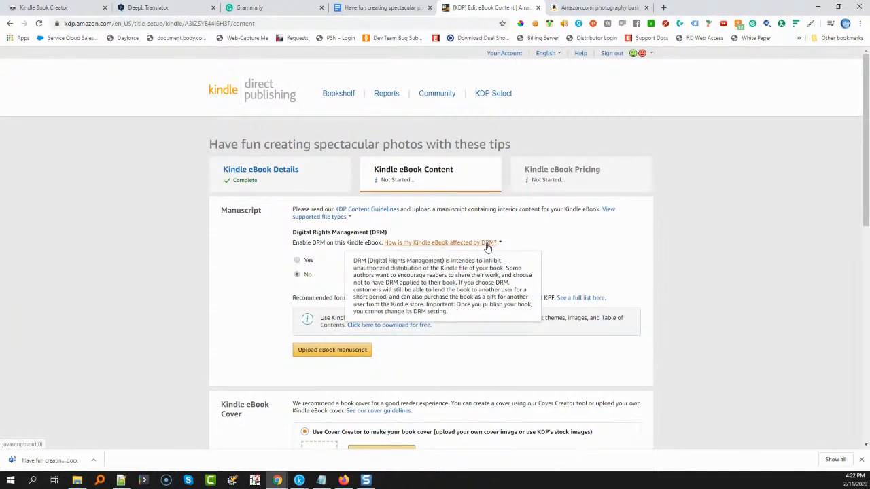
Upload the file "Have fun creating spectacular photos with these tips.kpf" from the Downloads folder as the eBook manuscript
left_click(310, 353)
left_click(310, 354)
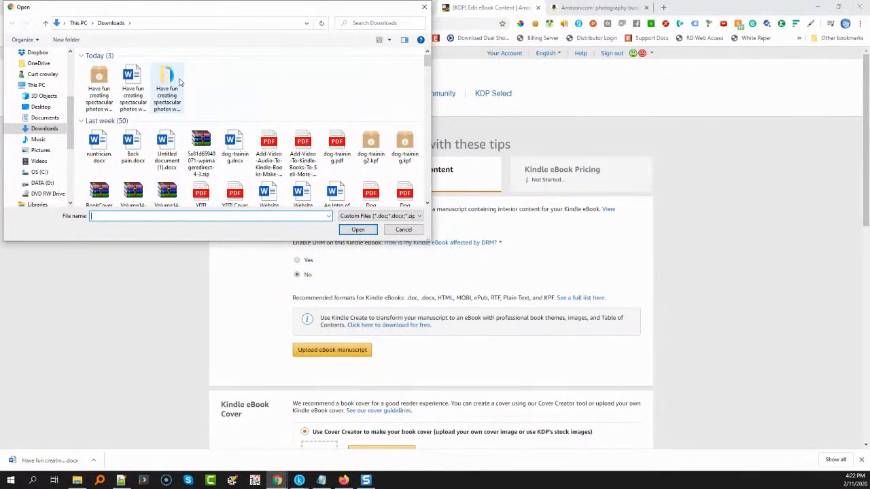
double_click(167, 88)
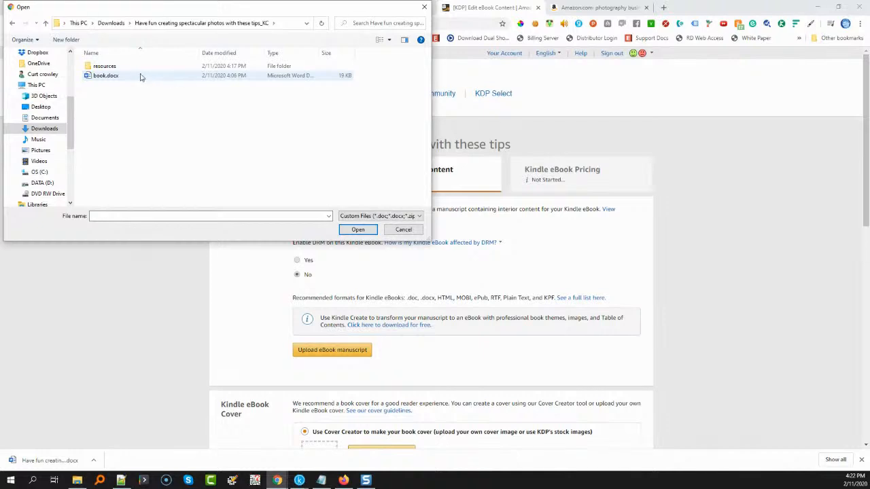
left_click(111, 23)
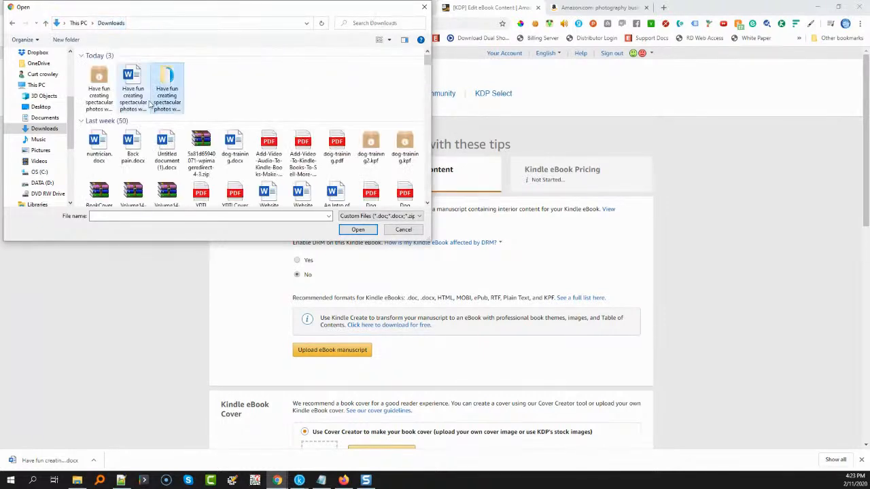
left_click(189, 216)
type("have")
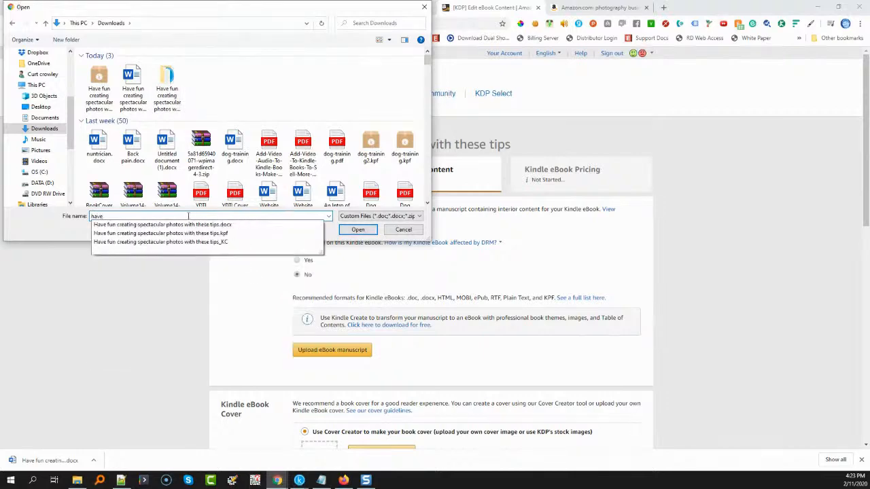
left_click(184, 234)
left_click(352, 230)
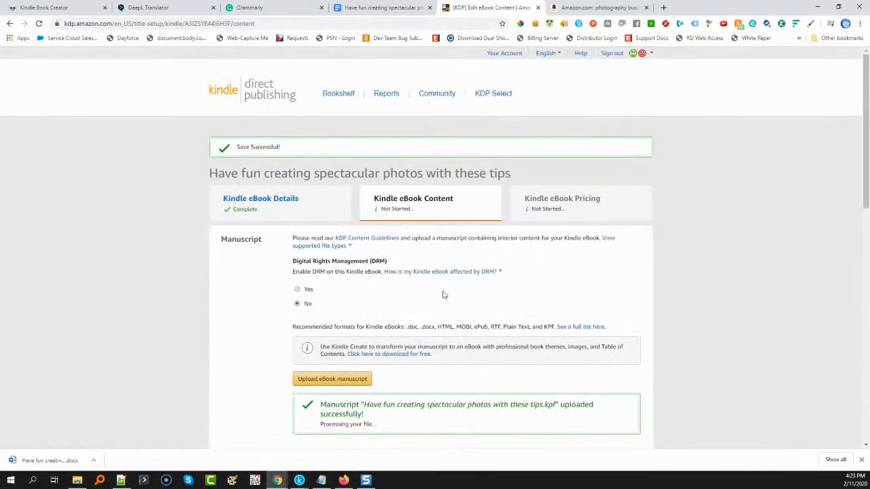
Open the Stencil app at getstencil.com/app in a new browser tab and show its eBook templates
scroll(408, 292, "down", 3)
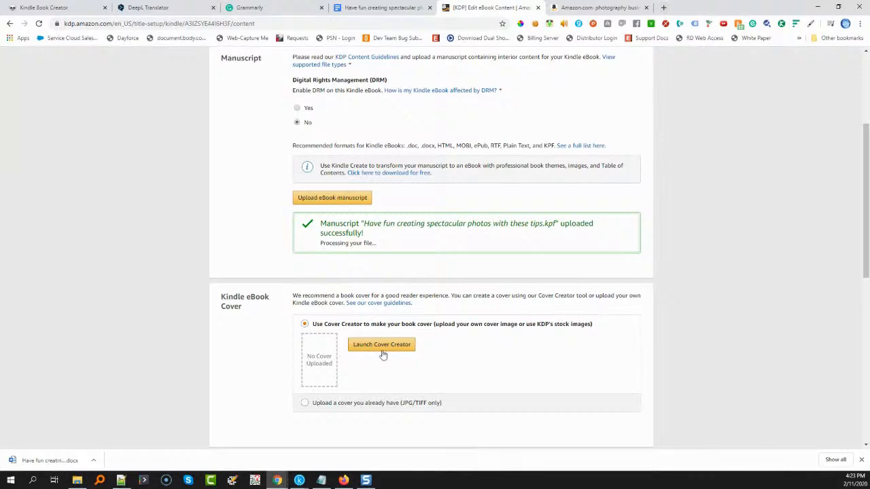
left_click(661, 7)
type("get")
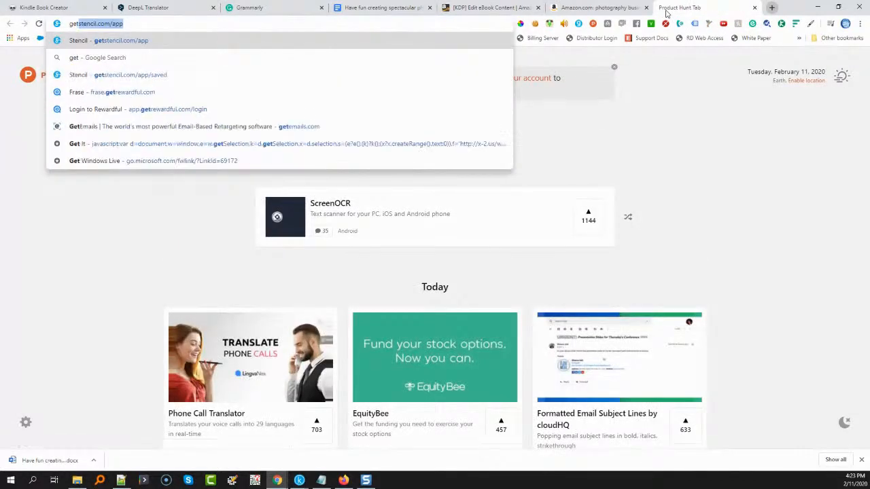
key("Return")
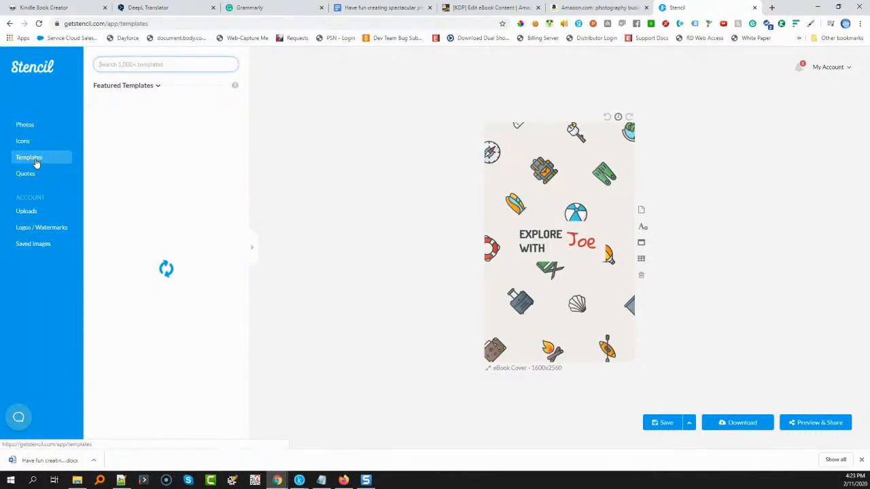
left_click(156, 87)
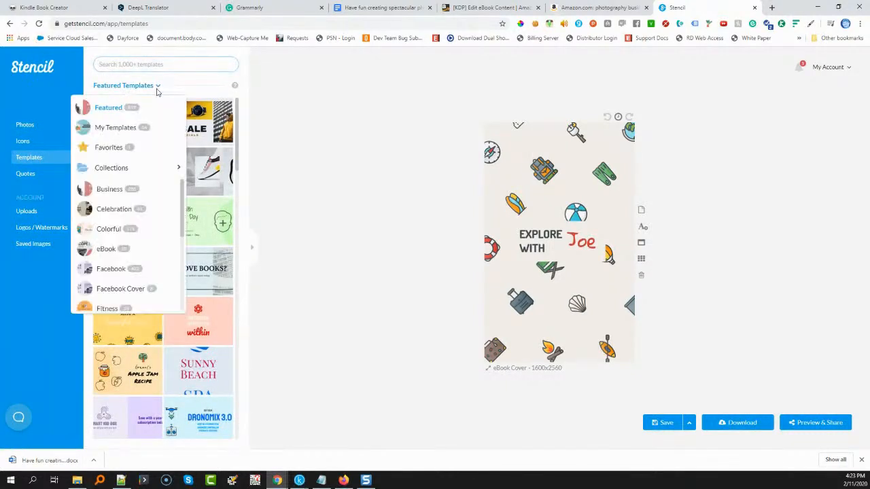
left_click(103, 249)
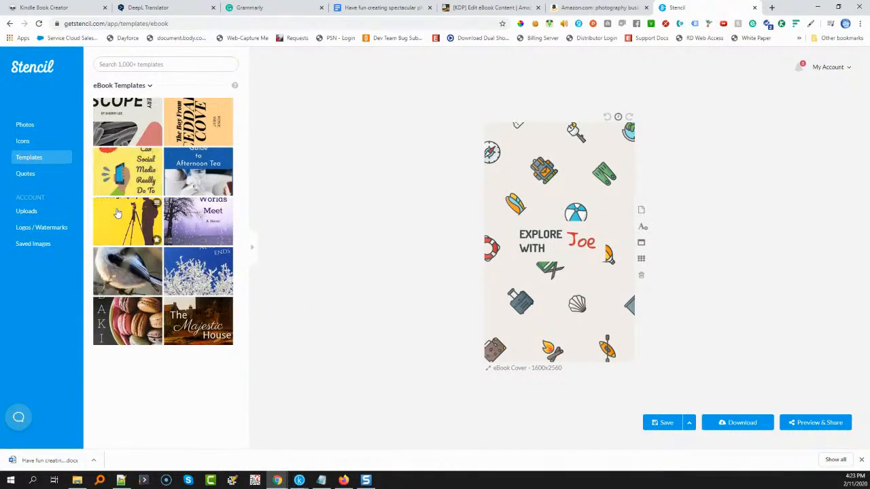
Preview the photographer silhouette and social media templates on the canvas, and load the macaron "Baking" template
left_click(117, 213)
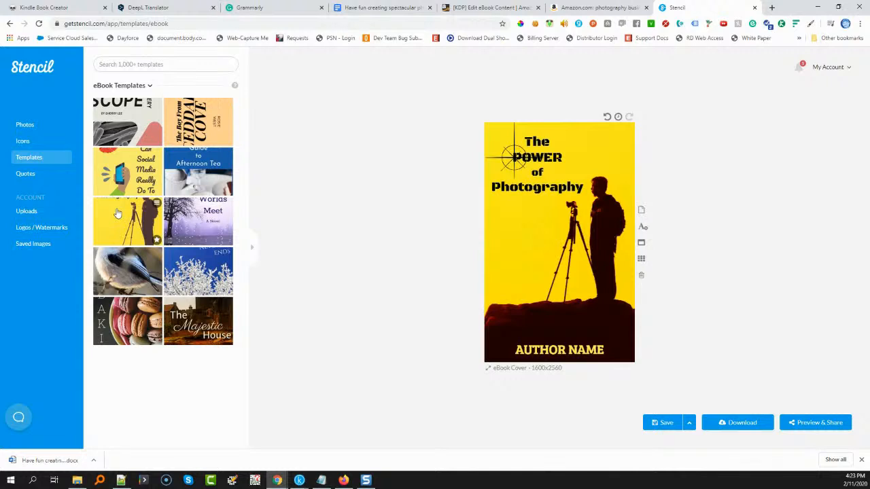
left_click(134, 171)
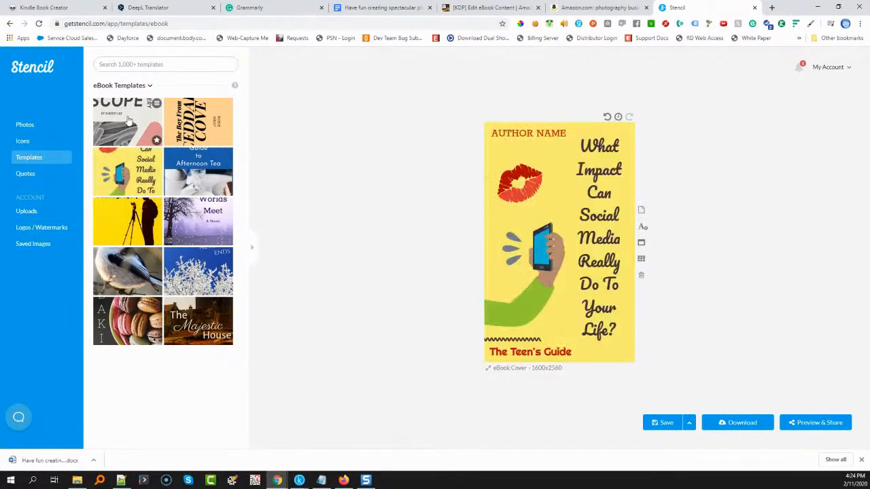
left_click(113, 324)
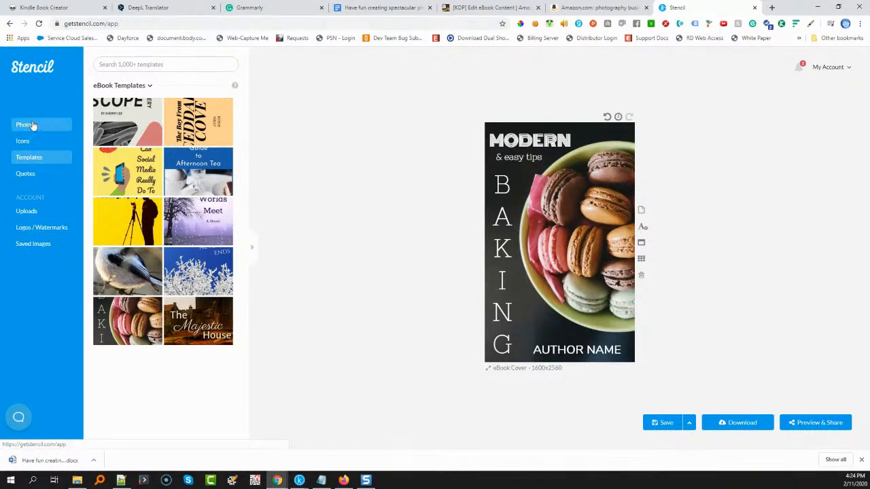
Search the stock photos for "photography", set the woman in a hat holding a camera as the cover background, and shift it slightly
left_click(33, 125)
type("photo")
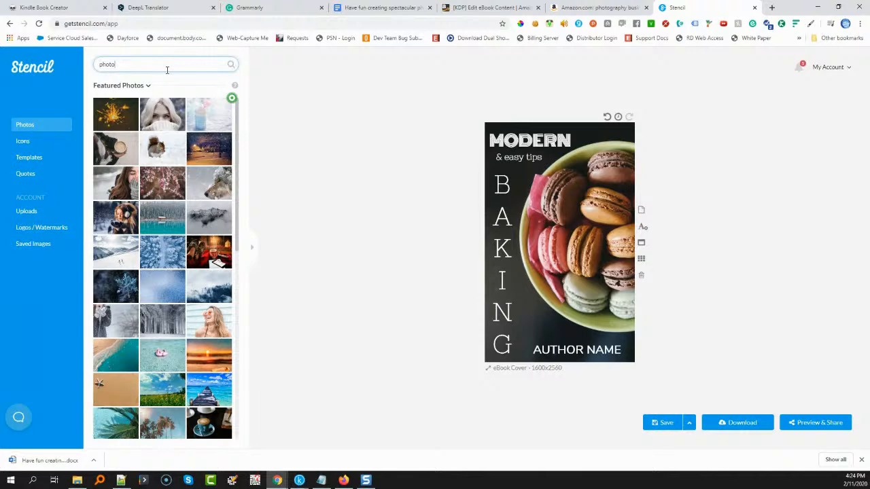
key("Return")
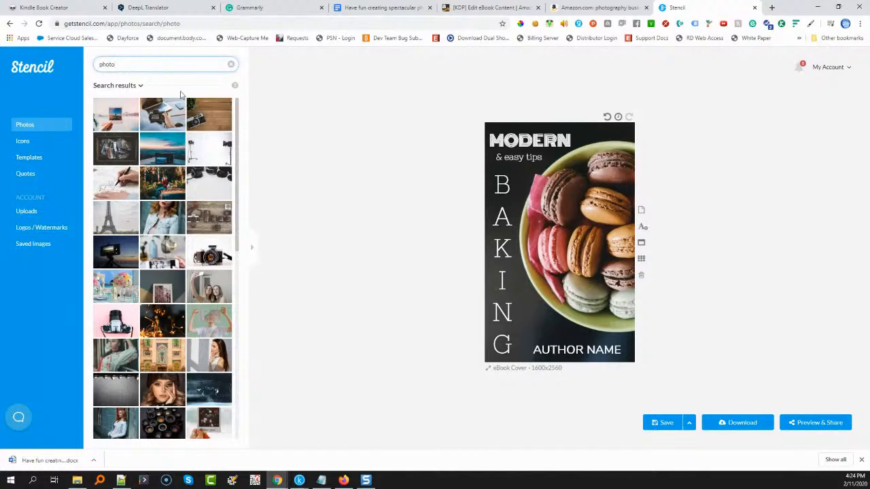
type("graphy")
key("Return")
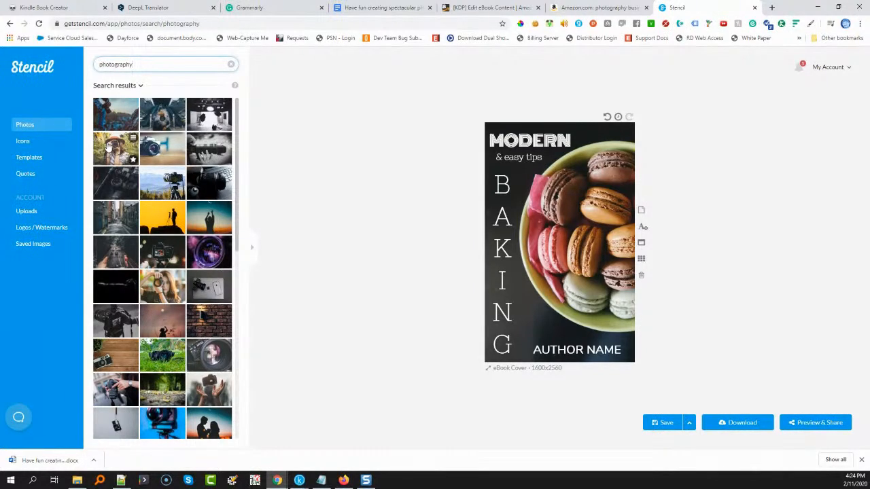
left_click(107, 145)
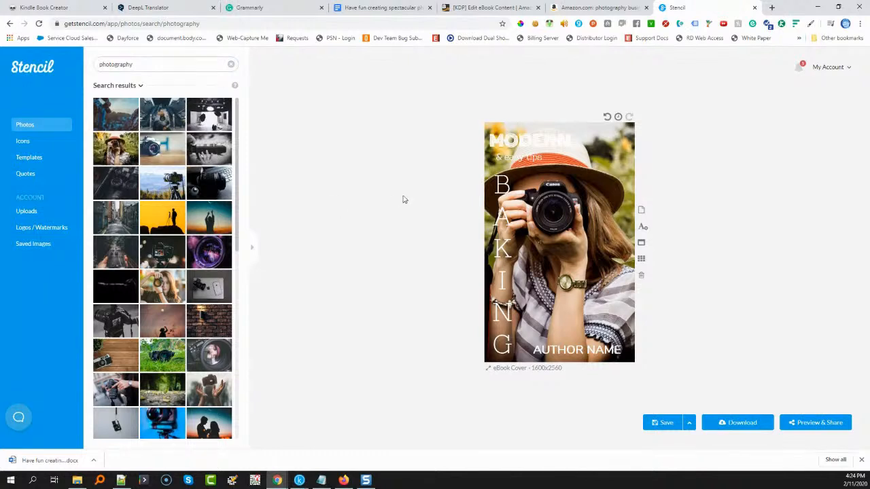
left_click_drag(549, 198, 562, 203)
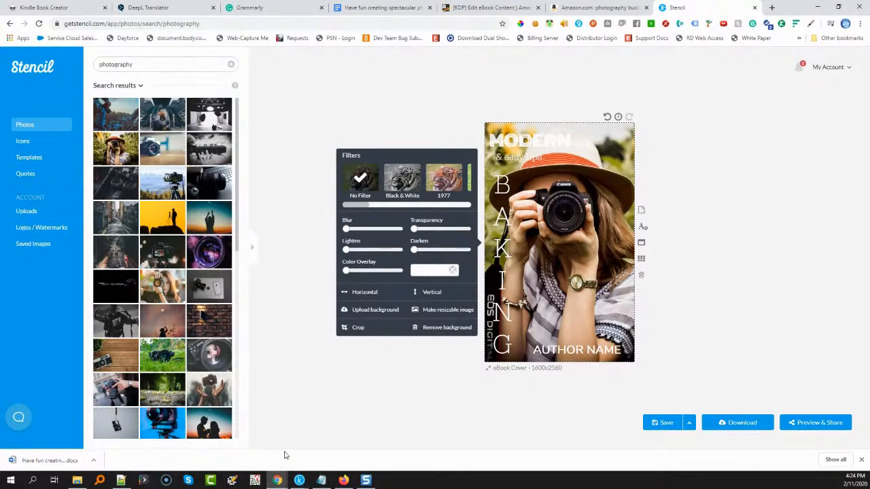
Copy the book title from the Google Docs manuscript and paste it over the "MODERN" heading on the Stencil cover
left_click(386, 12)
right_click(348, 223)
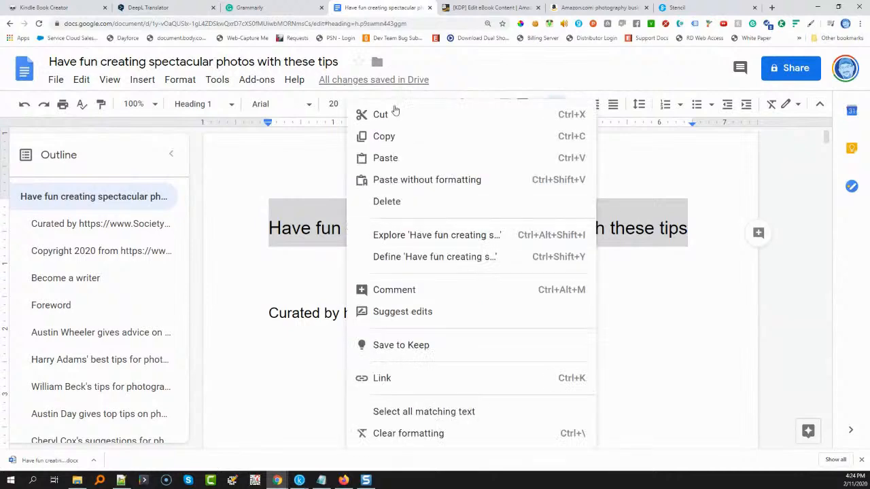
left_click(389, 137)
left_click(678, 8)
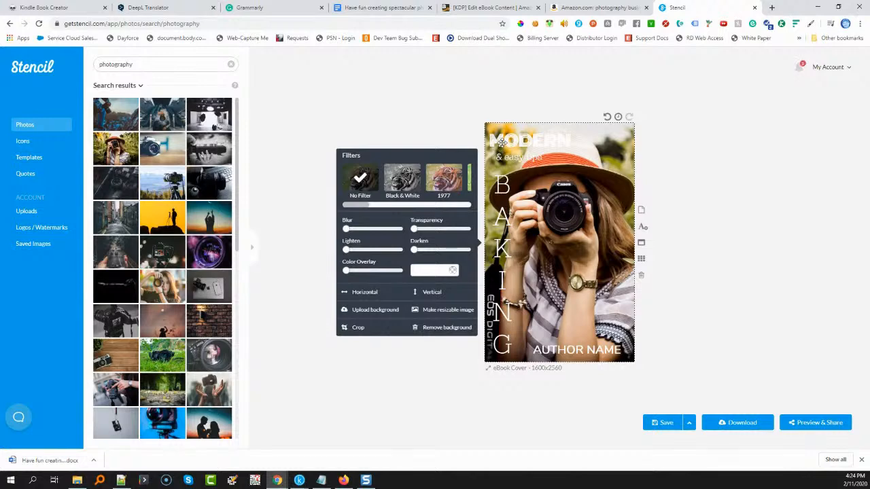
left_click(500, 140)
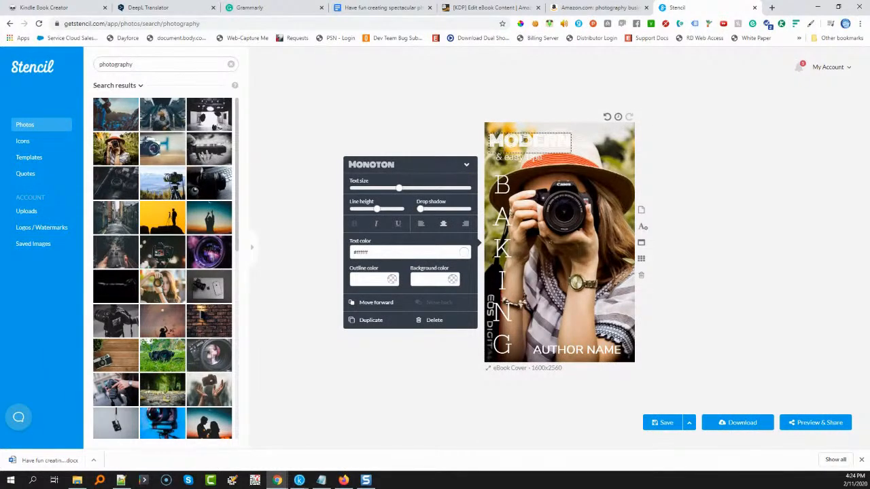
double_click(525, 140)
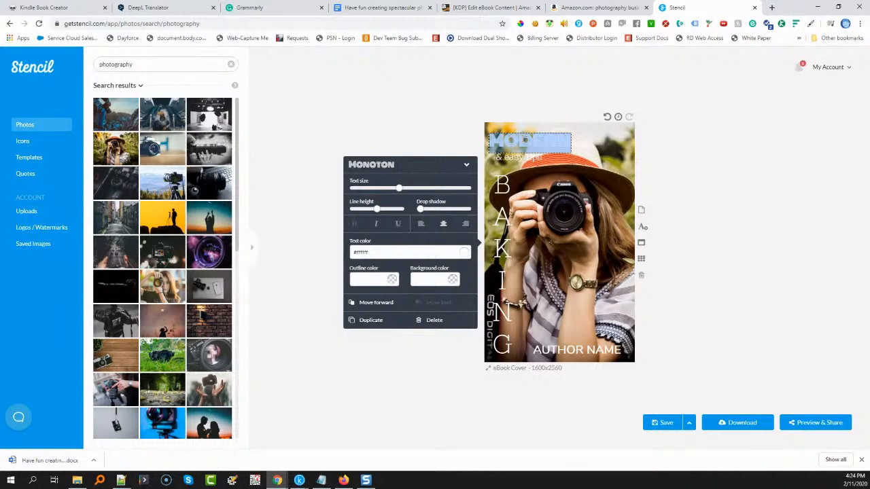
key("ctrl+v")
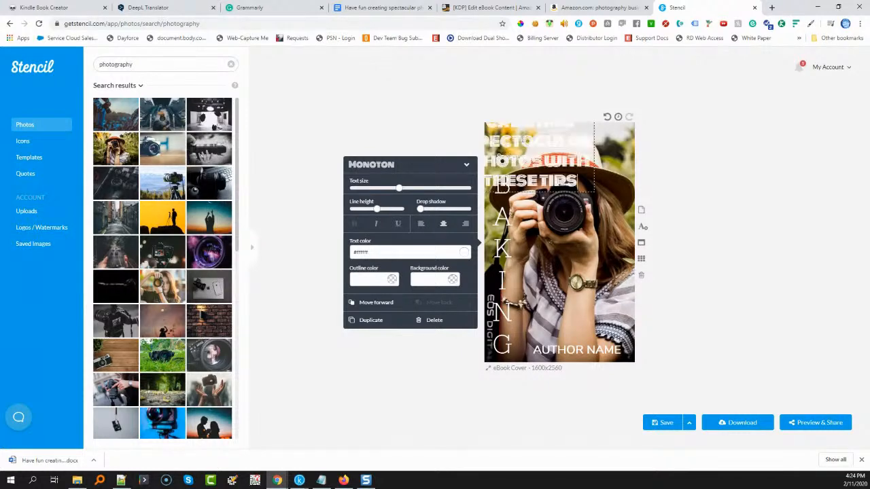
Move the pasted title text down to the lower half of the cover, below the camera
left_click_drag(536, 161, 552, 154)
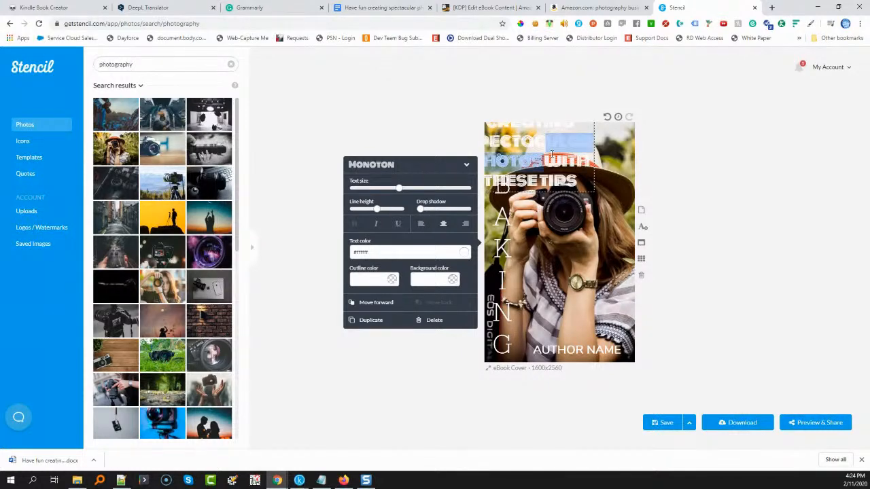
left_click(739, 195)
left_click(538, 163)
left_click_drag(554, 173, 586, 325)
Delete the template's "& easy tips" and vertical "BAKING" texts from the cover
left_click(501, 159)
key("Delete")
left_click(501, 198)
key("Delete")
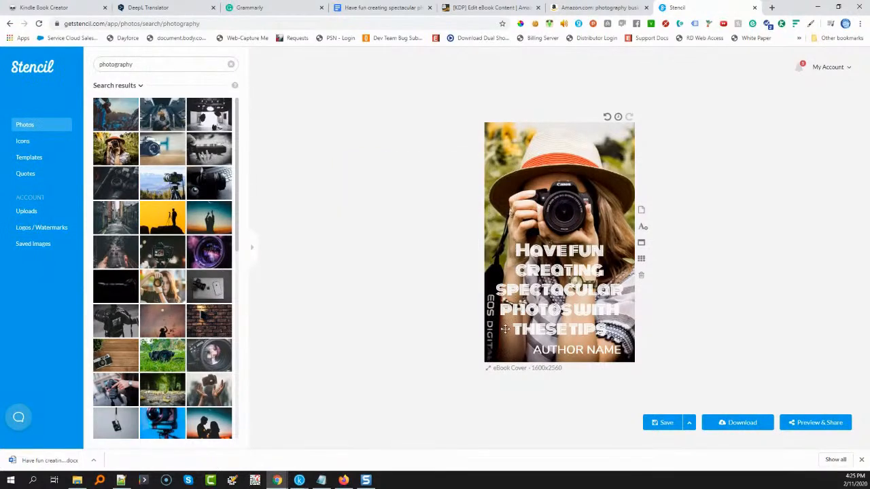
Move the "AUTHOR NAME" text to the cover's top edge and place the title centered along the bottom edge
mouse_move(558, 299)
left_mouse_down()
mouse_move(536, 310)
mouse_move(548, 311)
left_mouse_up()
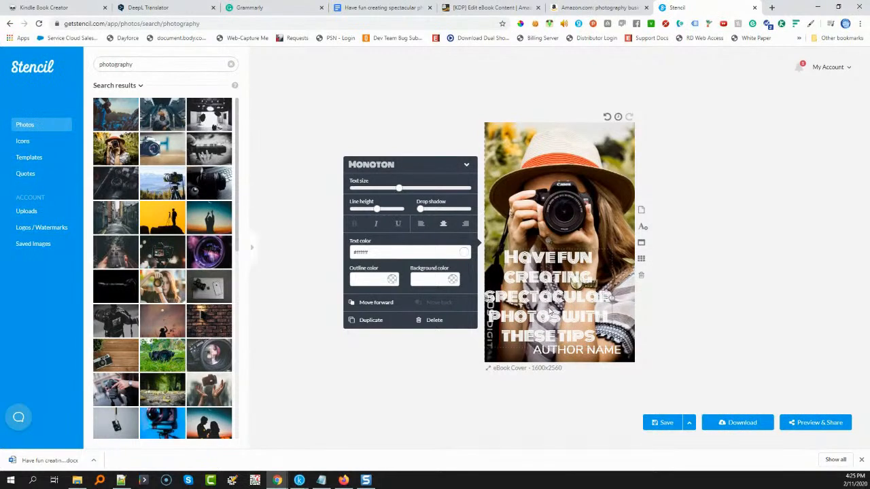
left_click_drag(587, 352, 545, 134)
left_click(542, 286)
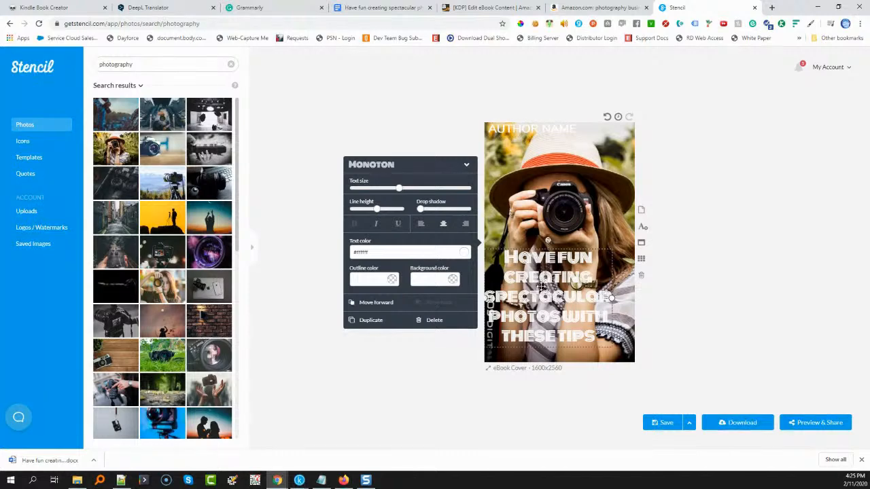
left_click_drag(542, 289, 553, 304)
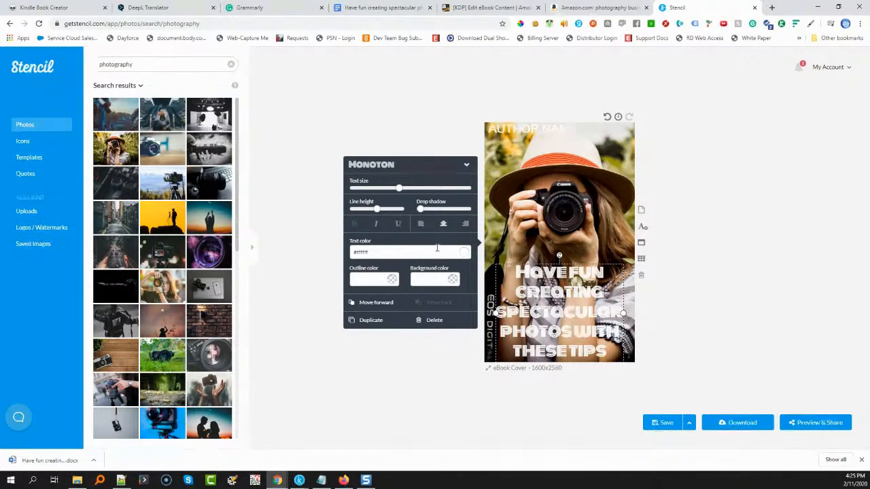
Give the title text a red background color, #e35656
left_click(453, 283)
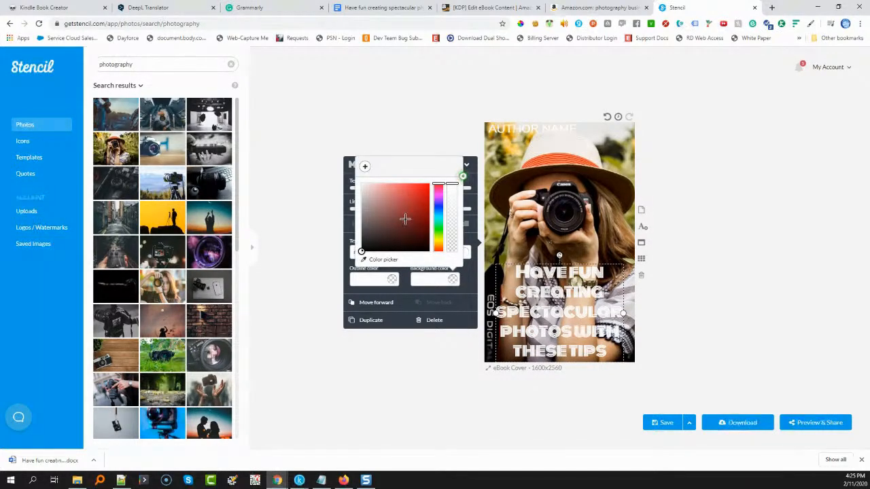
left_click(391, 205)
left_click_drag(391, 205, 404, 191)
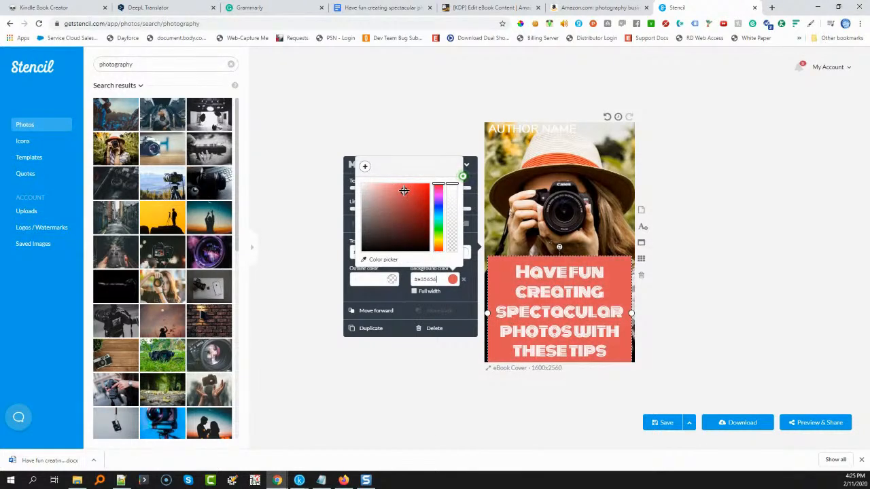
Sample the olive-green color from the cover photo's foliage with the ColorPick Eyedropper extension and close it
left_click(520, 24)
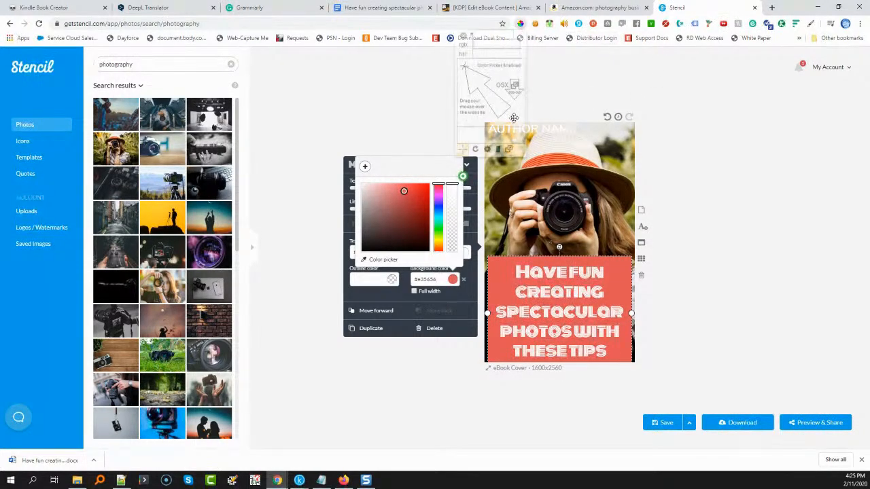
left_click(504, 176)
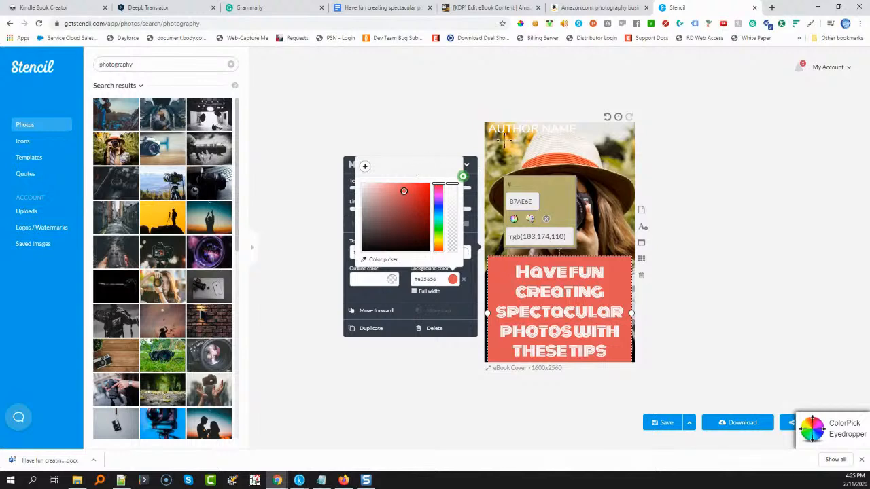
left_click(525, 101)
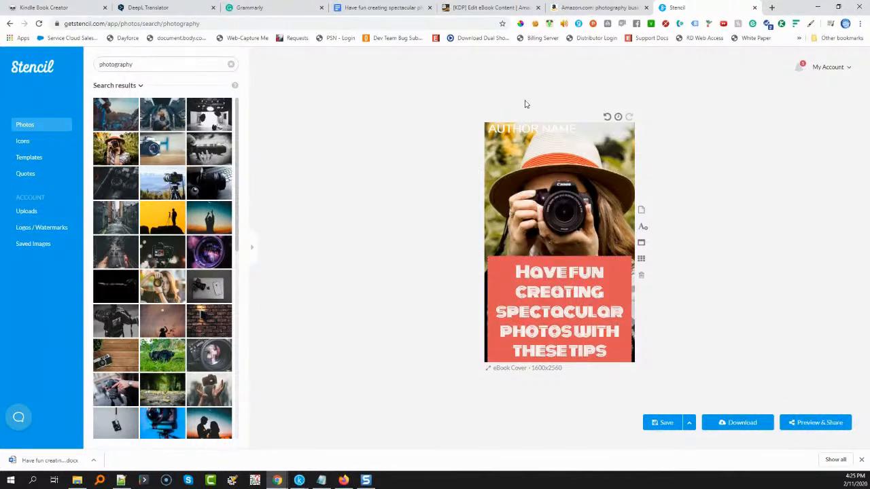
Change the title text's background color to #a1a056 by sampling the olive-green foliage in the cover photo
left_click(489, 203)
left_click(503, 263)
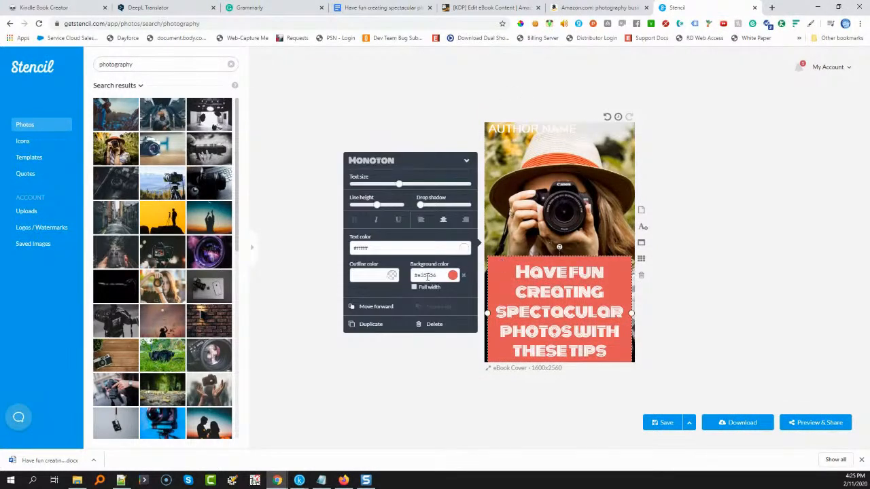
left_click(452, 276)
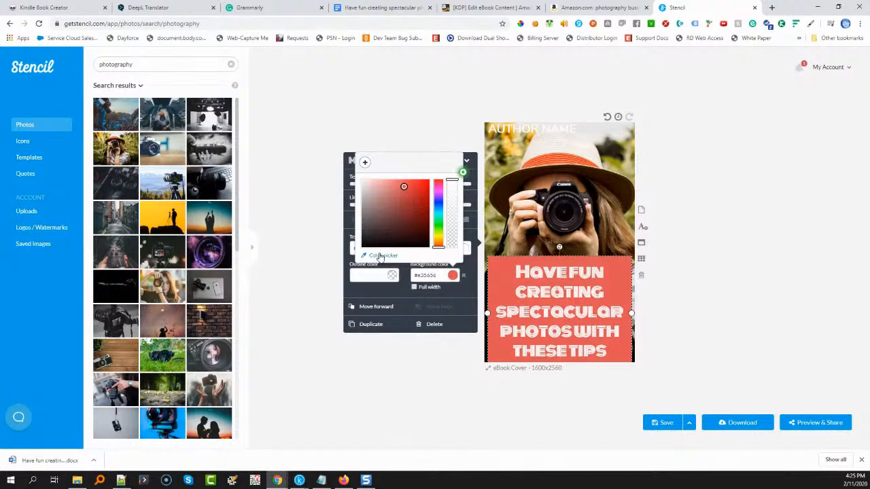
left_click(381, 255)
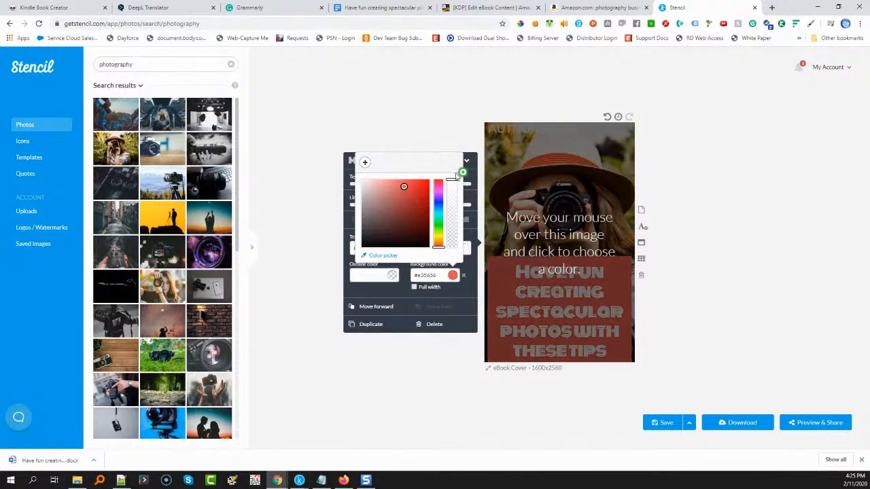
left_click(494, 171)
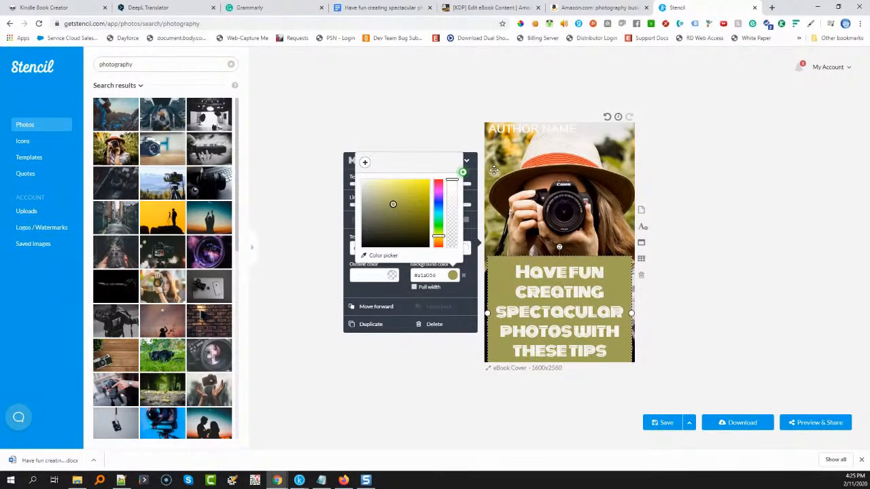
left_click(449, 130)
Widen the title block on both sides so its background spans the full width of the cover
left_click(506, 278)
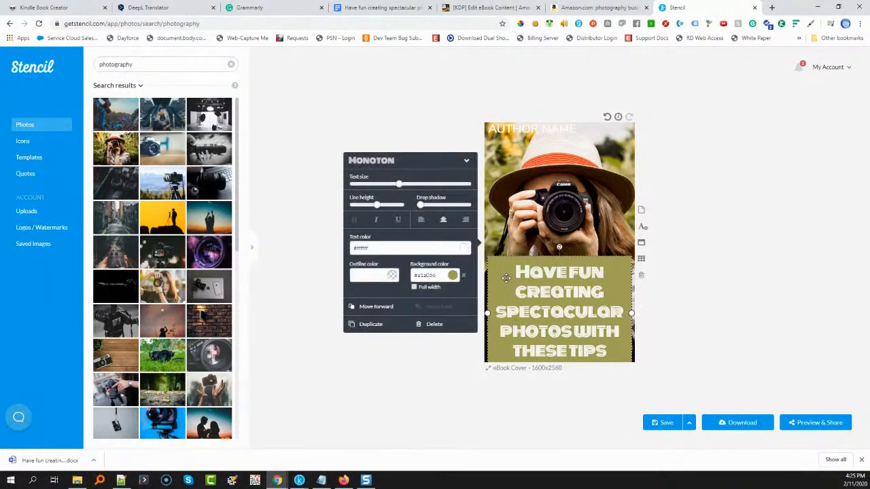
left_click_drag(488, 314, 484, 314)
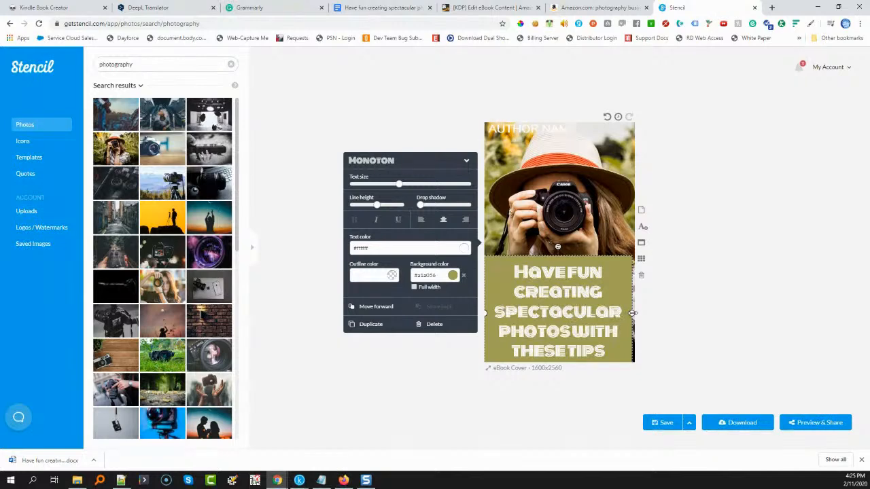
left_click_drag(632, 314, 639, 317)
Try tilting and stretching the title block diagonally across the cover's lower part, and rotate it back to horizontal
left_click_drag(562, 249, 527, 268)
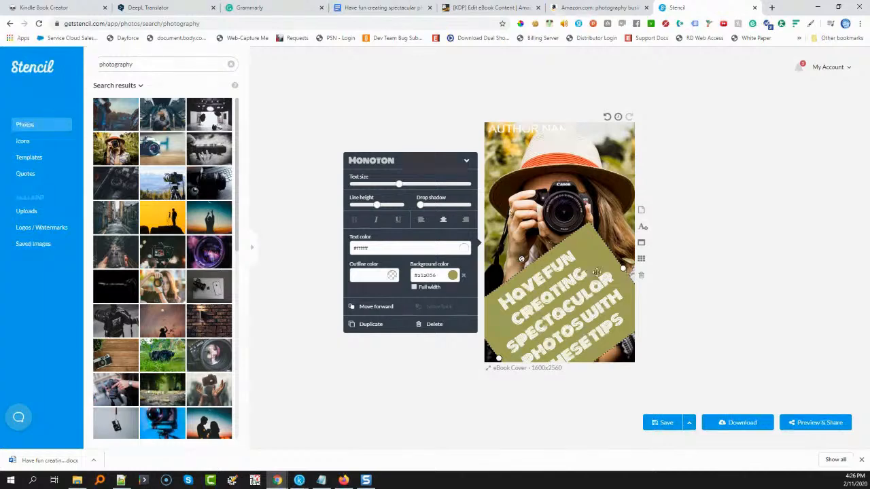
left_click_drag(623, 269, 648, 266)
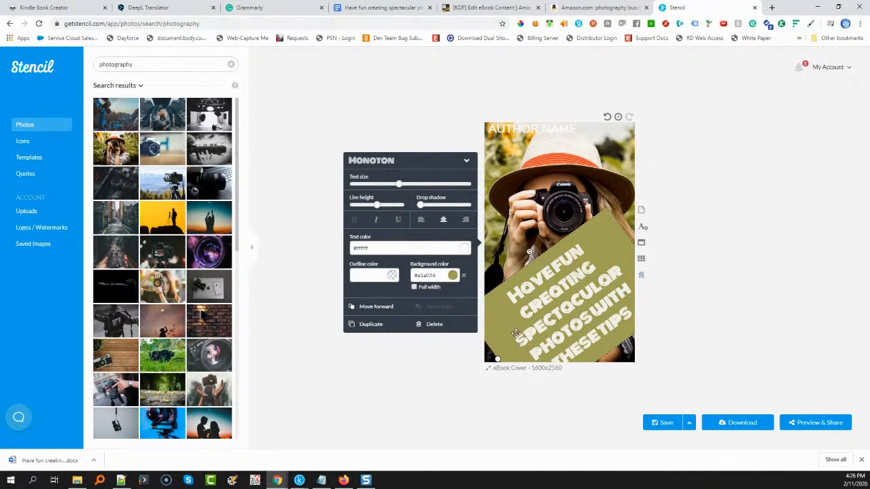
left_click_drag(496, 358, 502, 355)
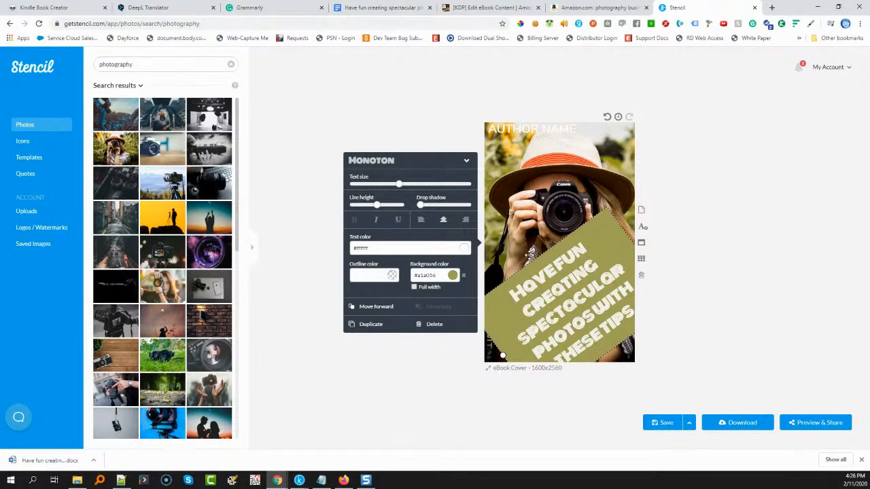
left_click_drag(536, 261, 535, 257)
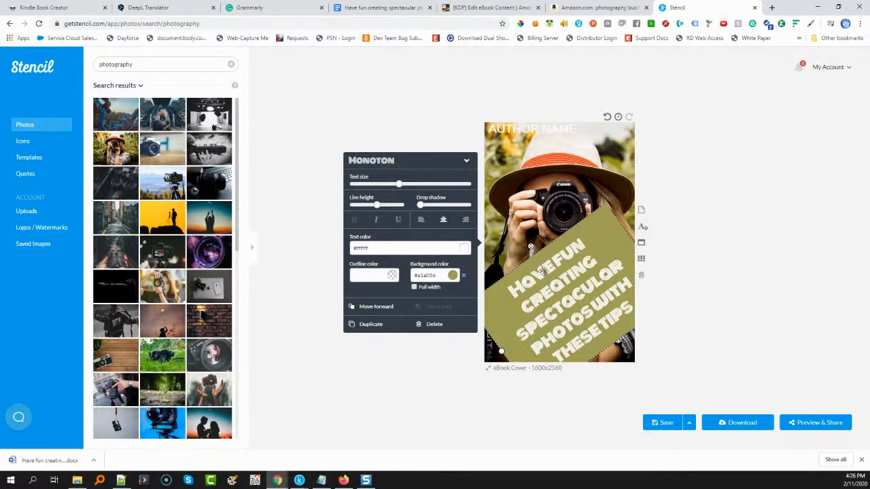
left_click_drag(534, 247, 577, 267)
Reduce the title's text size slightly and move the title block down against the cover's lower edge
key("Down")
key("Down")
key("Down")
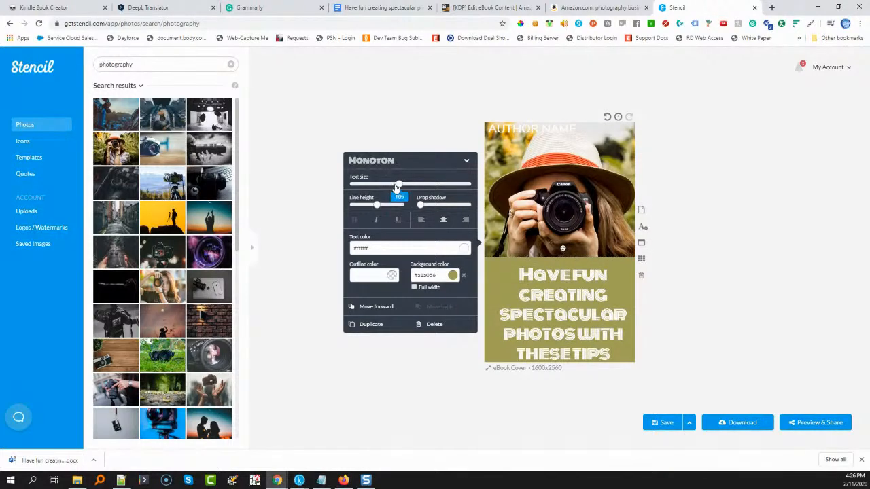
left_click_drag(399, 185, 392, 185)
left_click_drag(586, 269, 586, 274)
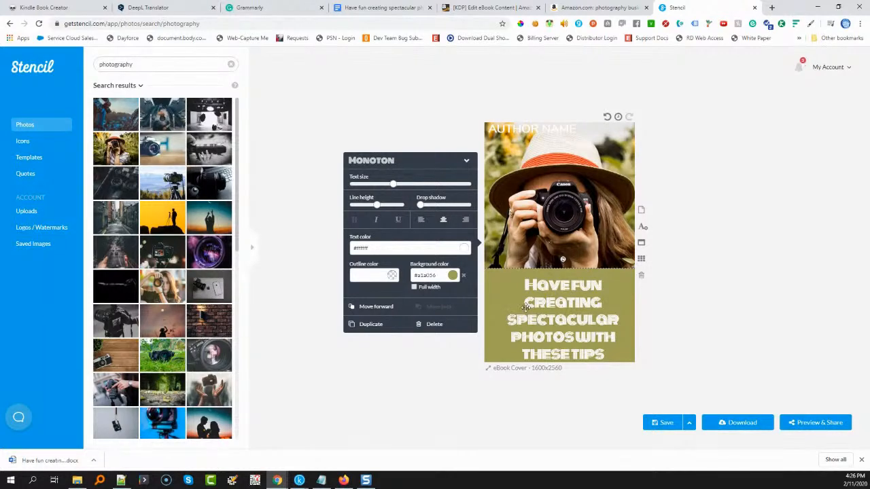
Replace the "AUTHOR NAME" placeholder at the top of the cover with the author's pen name
left_click(520, 129)
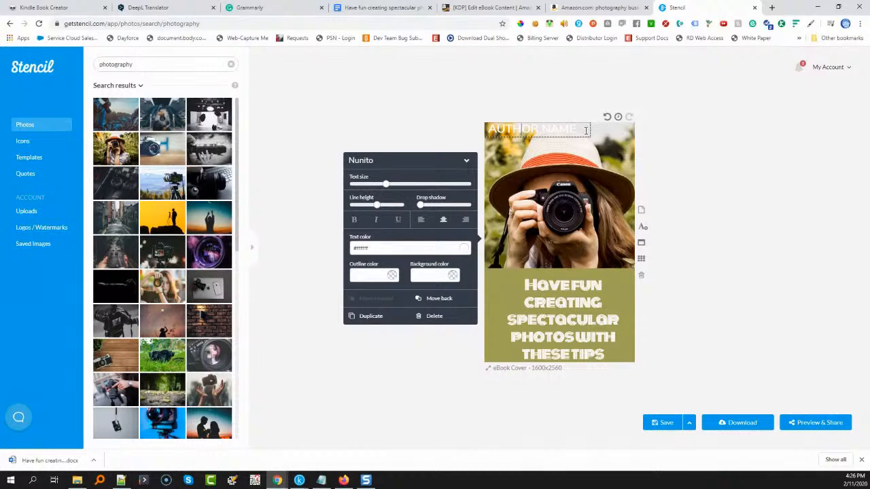
left_click_drag(586, 130, 464, 132)
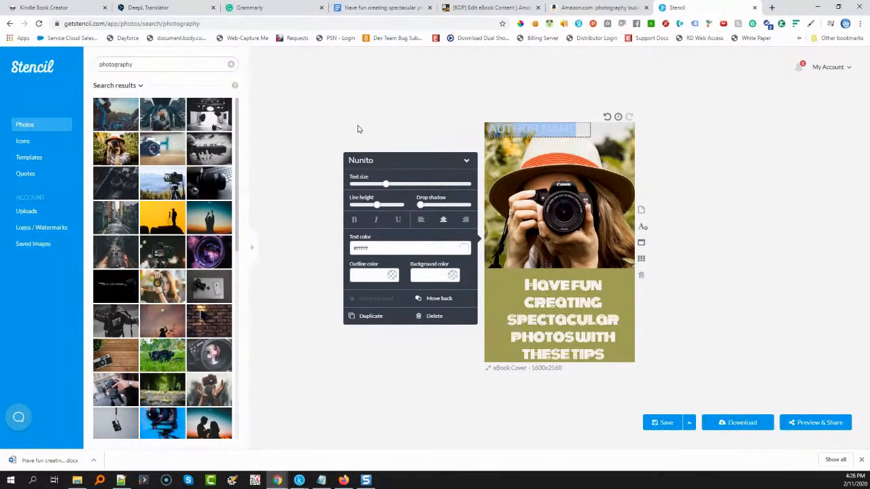
double_click(511, 135)
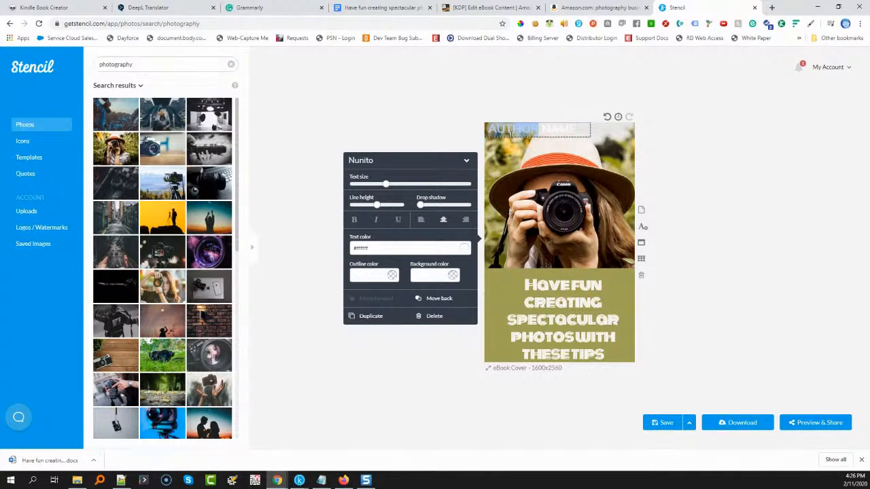
type("A")
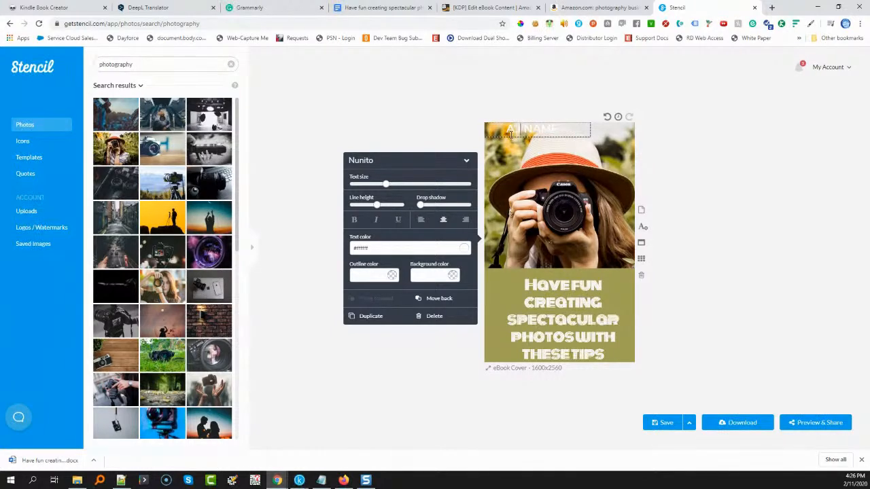
type(".I. Word")
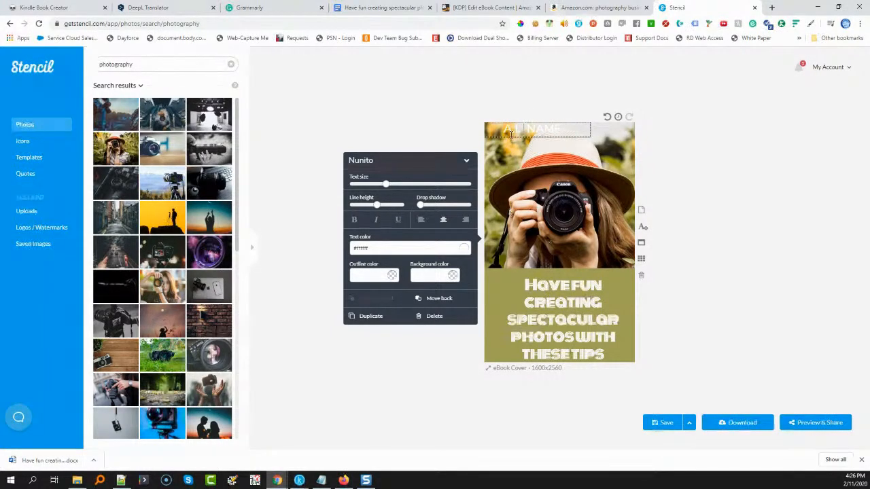
type("smyt")
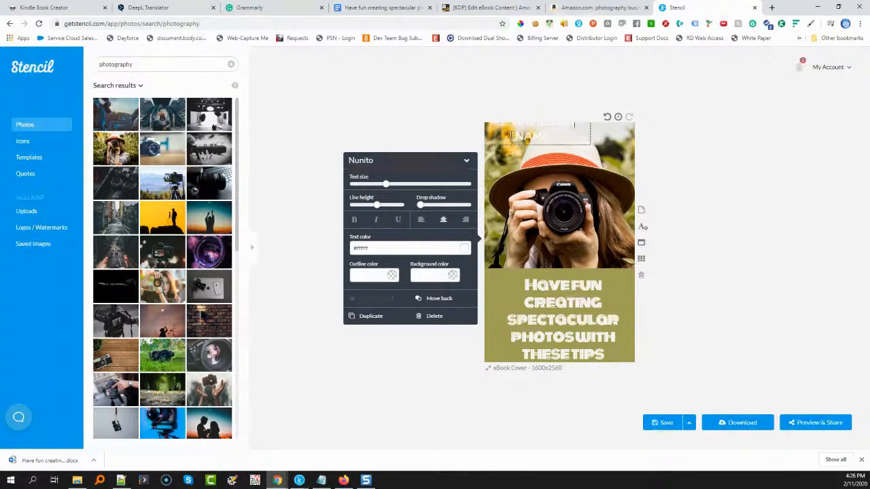
key("Delete")
key("Delete")
key("Delete")
key("Delete")
key("Delete")
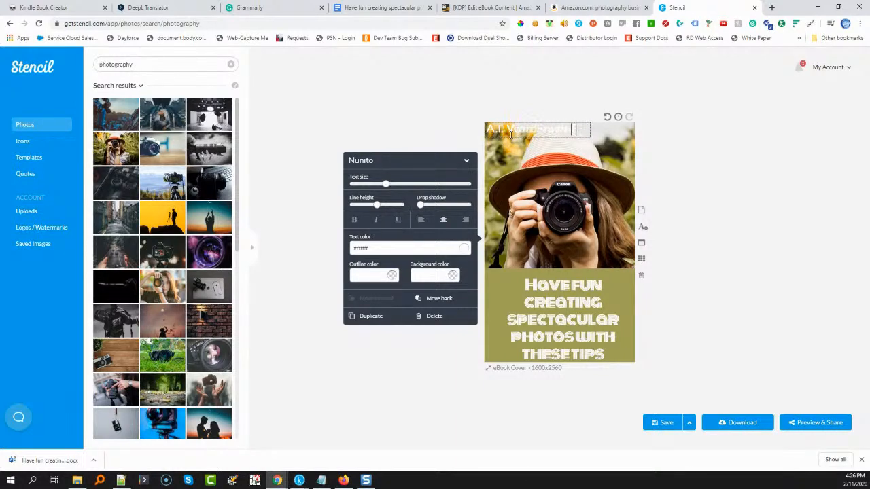
type("h")
Give the author name text a near-black outline color, #121111
left_click(454, 277)
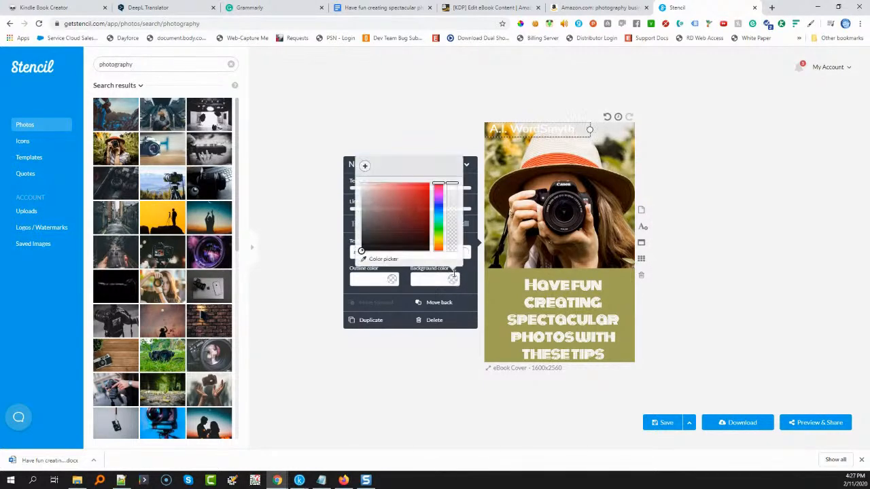
left_click(393, 277)
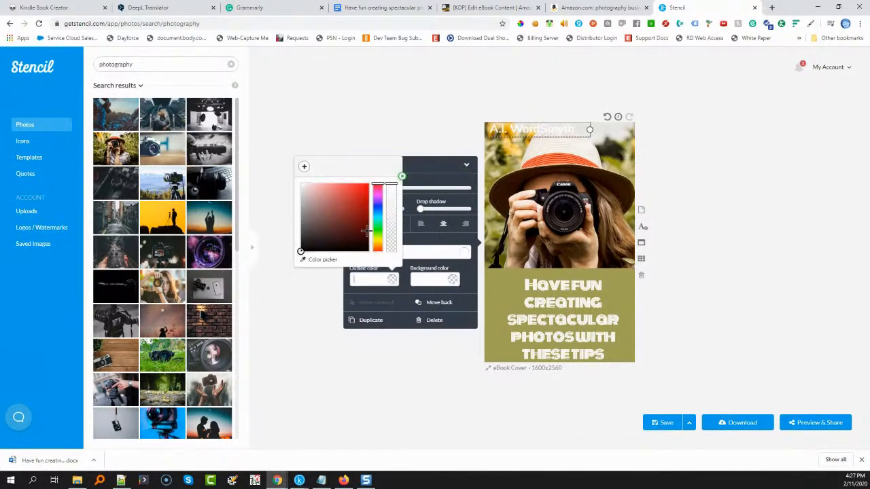
left_click(305, 246)
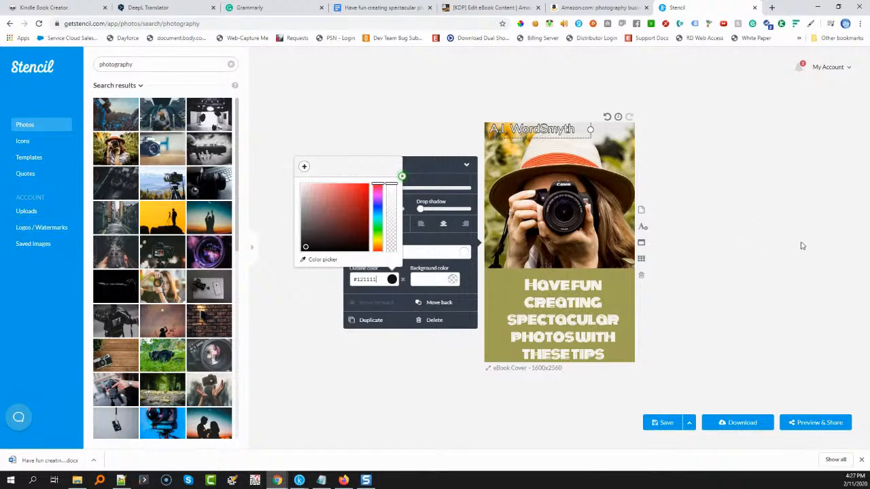
left_click(739, 237)
Tighten the title text's line height slightly and add a medium drop shadow to it
left_click(573, 307)
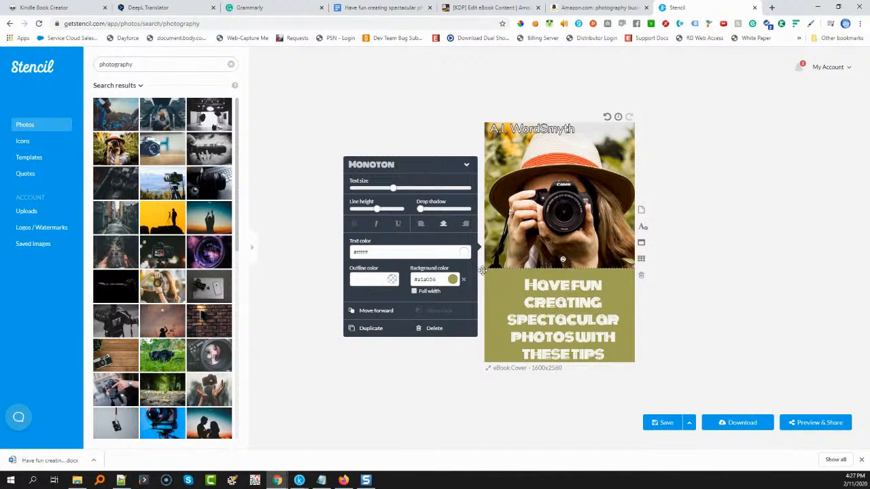
mouse_move(377, 210)
left_click_drag(378, 210, 374, 210)
mouse_move(420, 212)
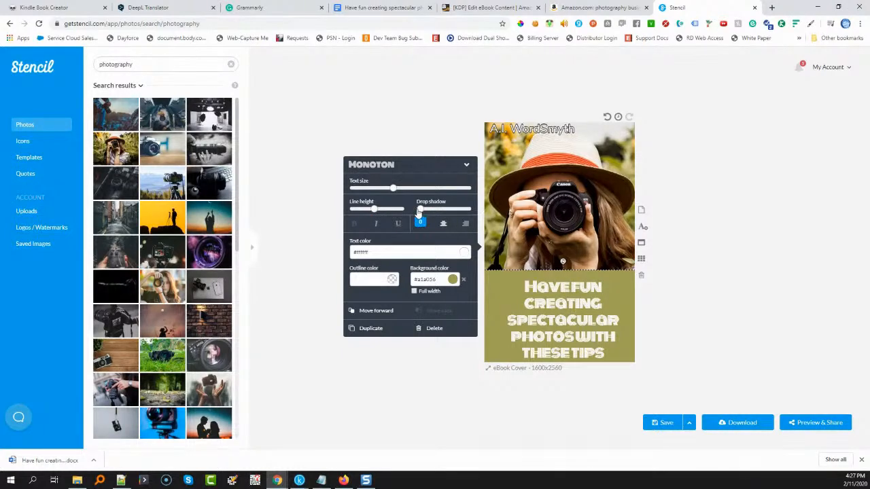
left_click_drag(420, 211, 439, 212)
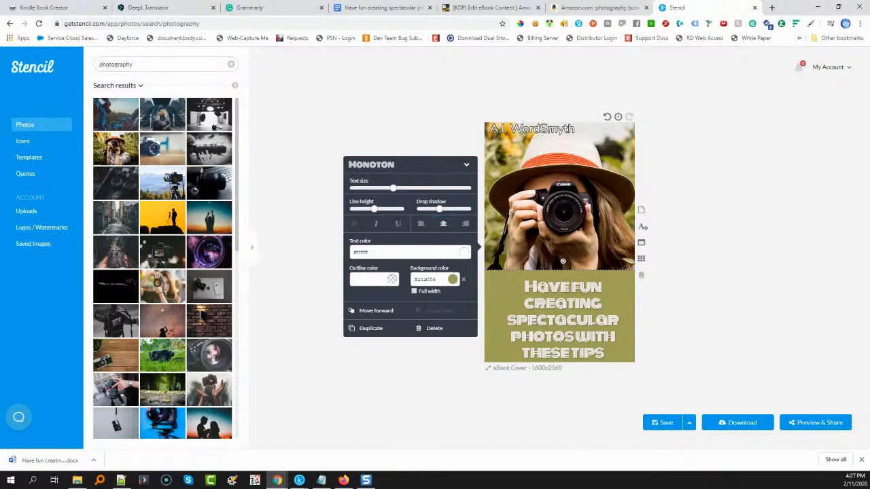
left_click(708, 319)
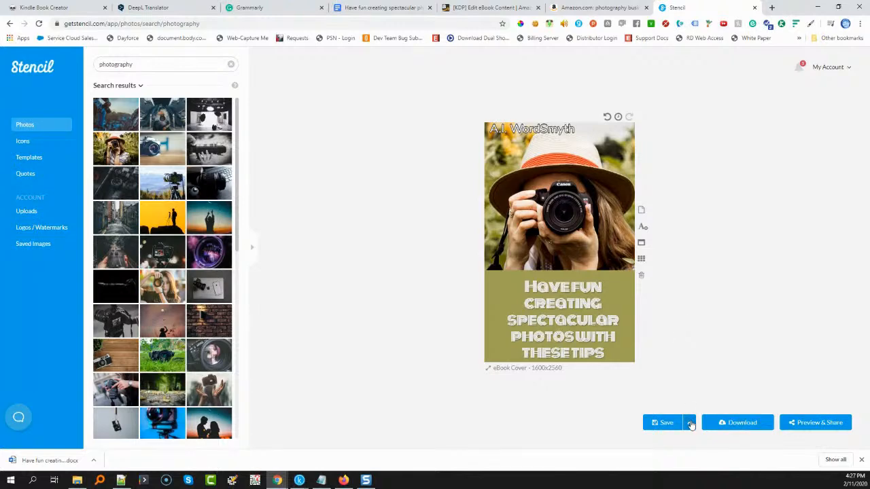
Save the finished cover design and download it as a JPG, opening the downloaded image
left_click(656, 423)
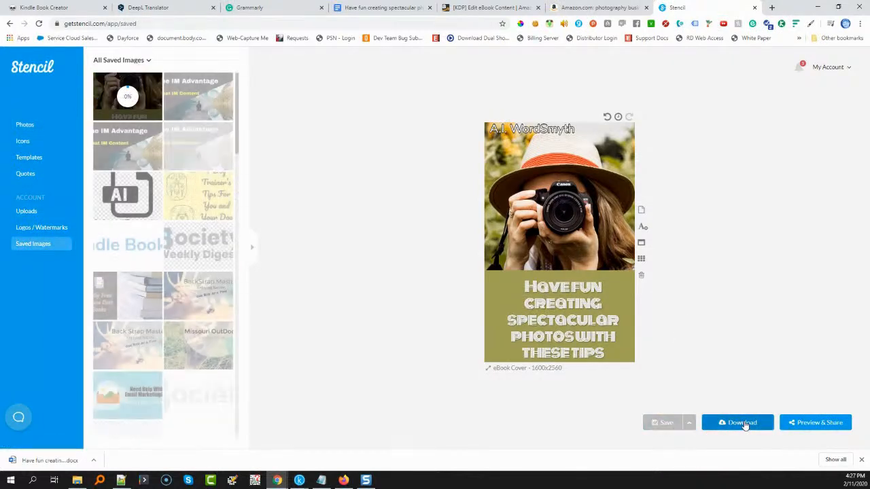
left_click(743, 422)
left_click(445, 347)
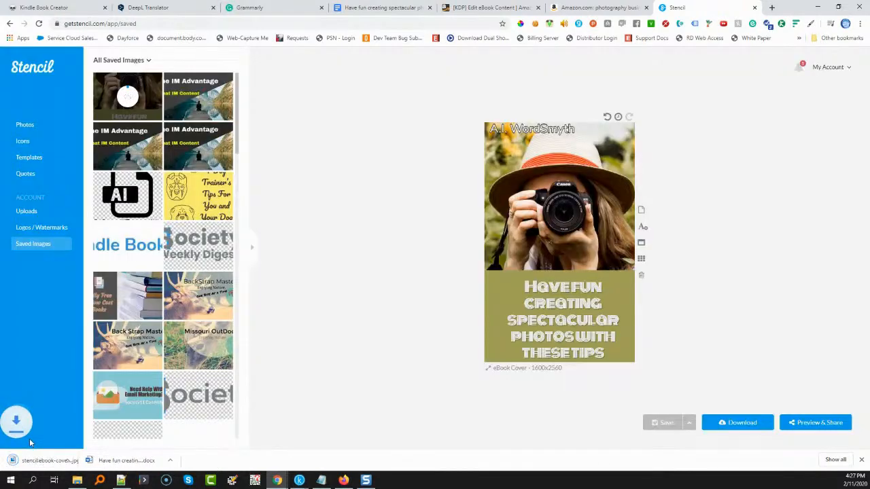
left_click(48, 462)
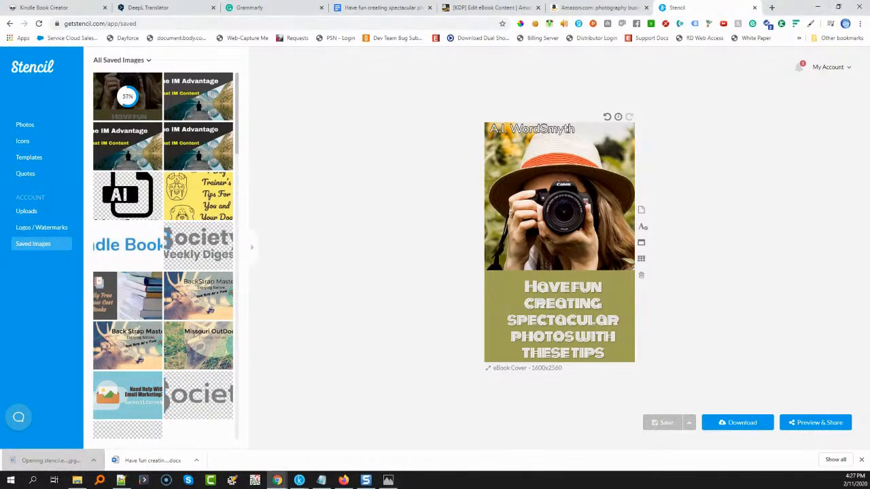
Switch to the KDP eBook content page, choose to upload an existing cover, and upload the downloaded Stencil JPG
left_click(485, 9)
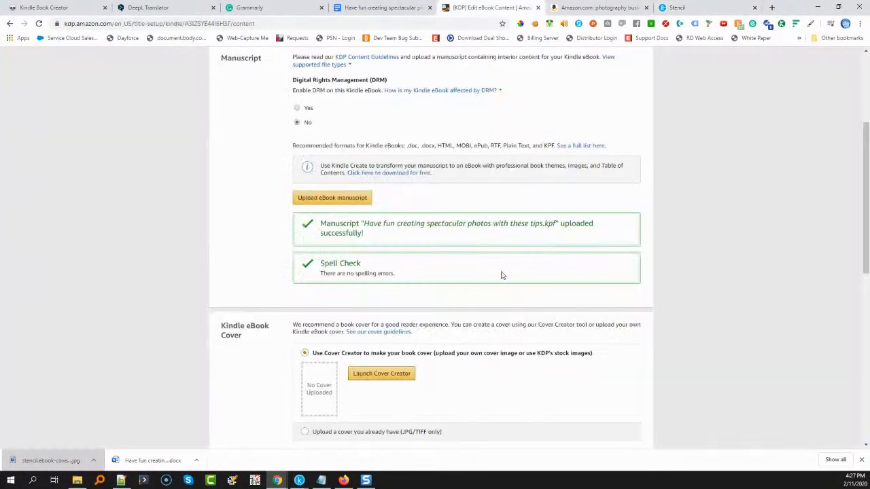
left_click(326, 432)
left_click(372, 394)
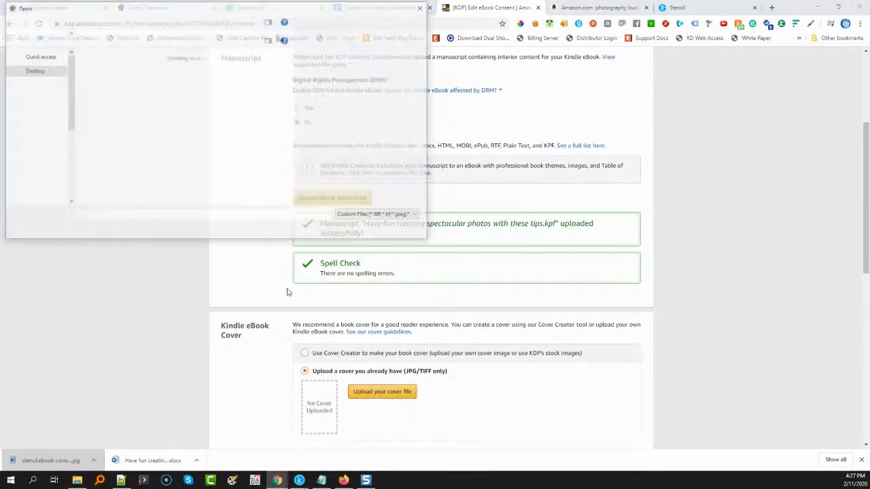
double_click(98, 87)
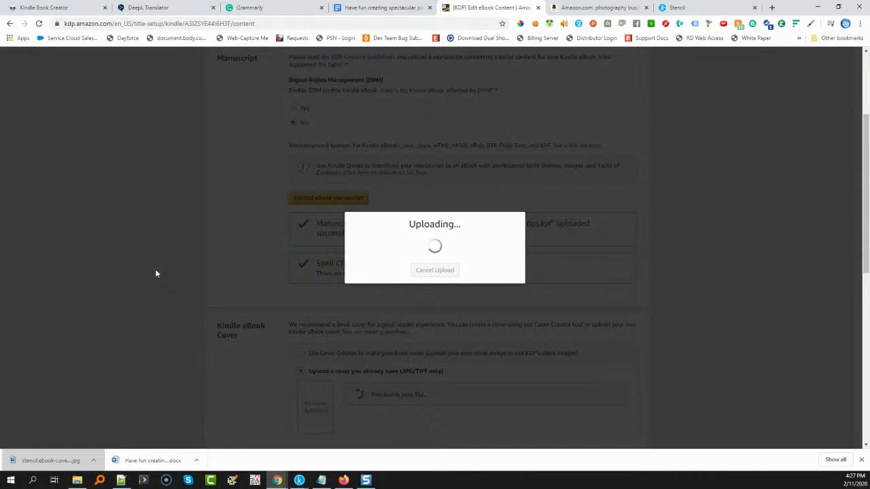
Launch the Online Previewer for the Kindle eBook with its uploaded manuscript and cover
scroll(194, 277, "down", 3)
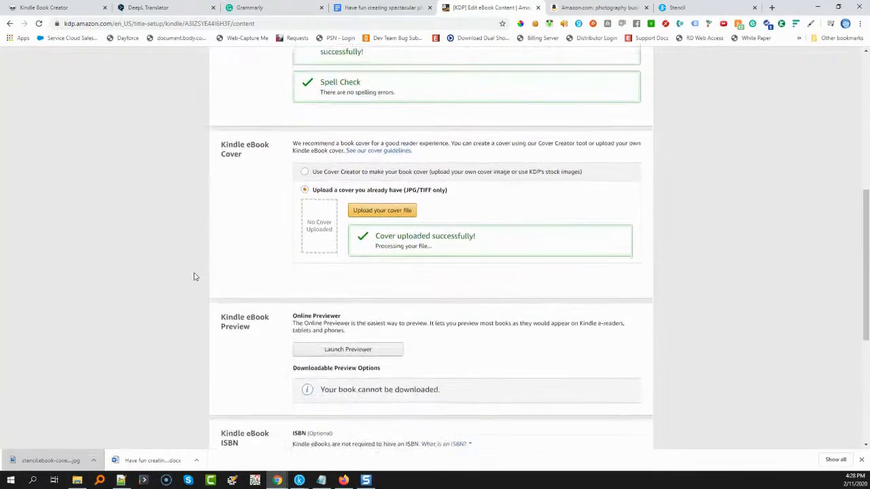
scroll(194, 276, "down", 2)
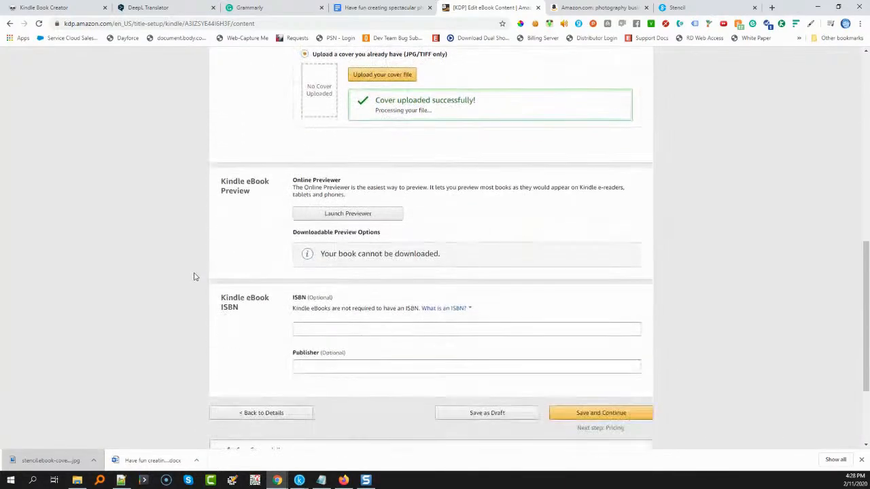
left_click(367, 214)
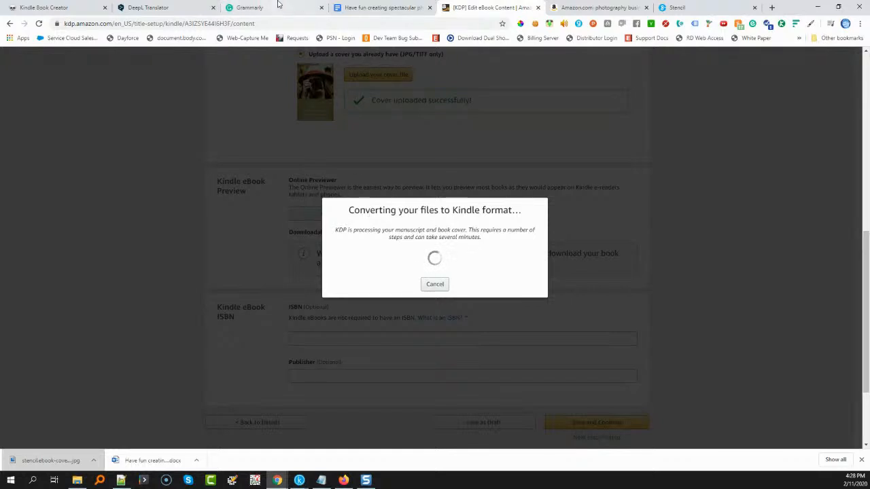
Switch to Grammarly by way of the Google Docs manuscript and open the text's performance report
left_click(382, 8)
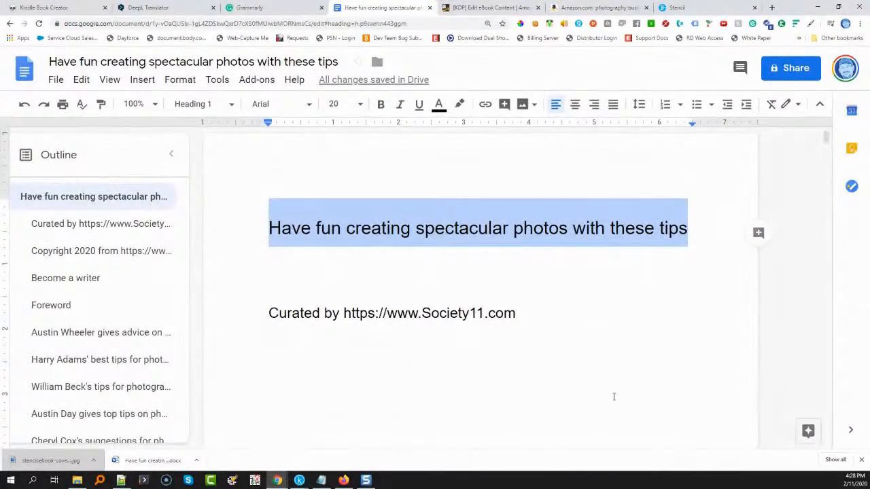
left_click(862, 461)
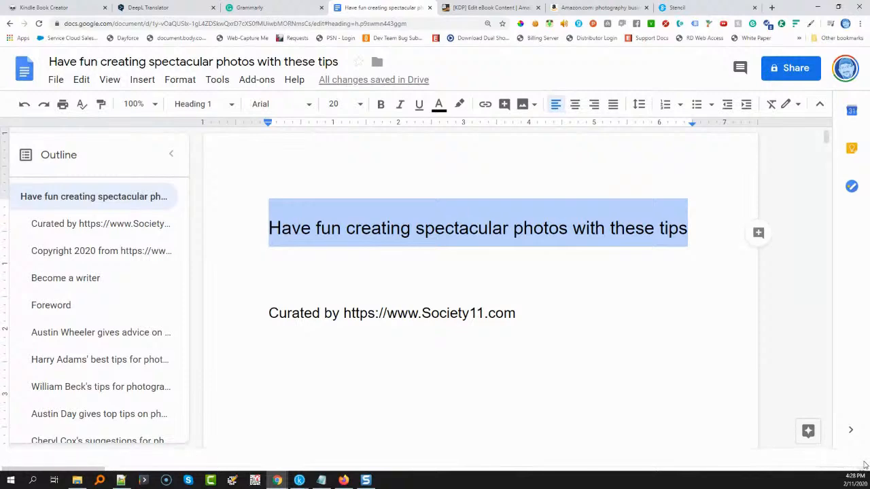
scroll(294, 400, "down", 2)
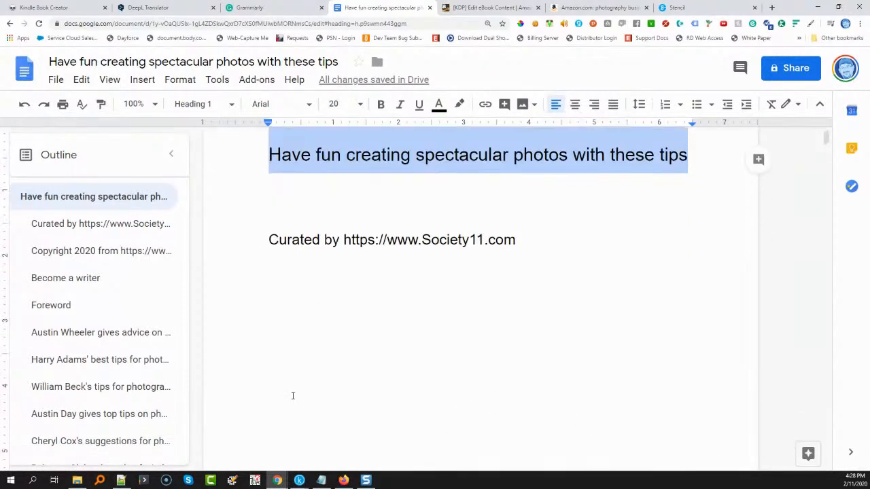
left_click(300, 13)
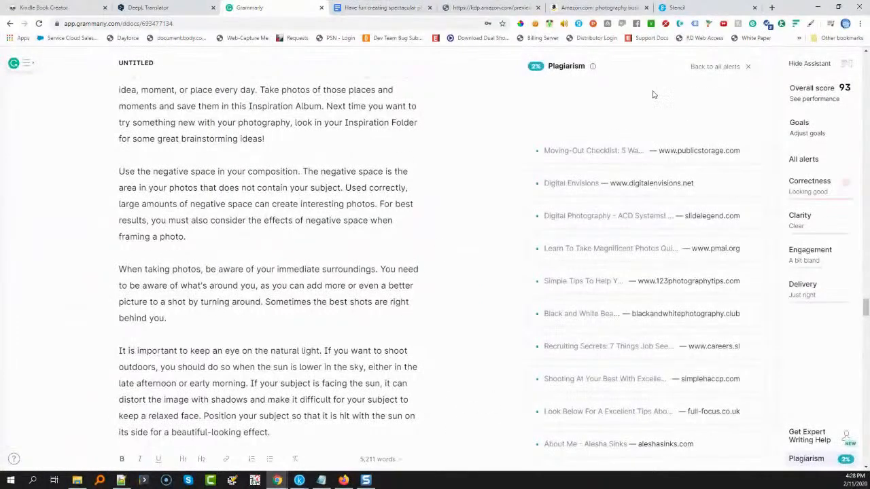
left_click(815, 100)
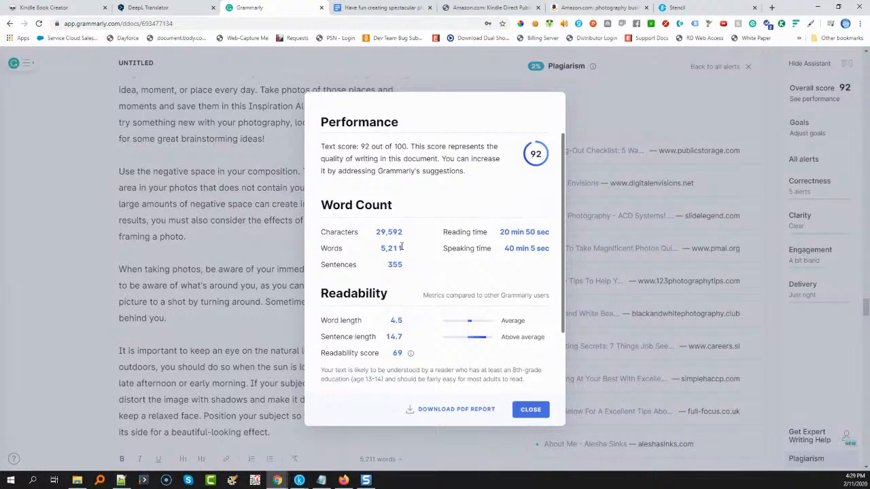
Return to the KDP Online Previewer and page through the eBook from the cover into the photography chapters
left_click(677, 7)
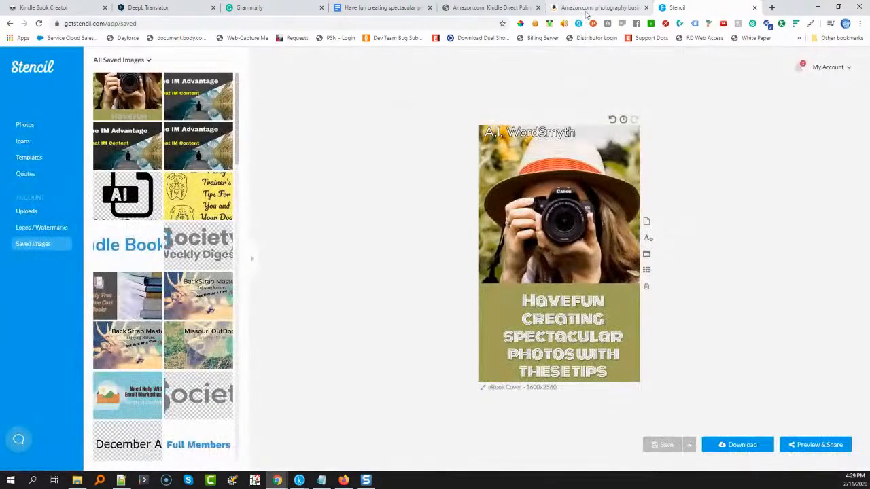
left_click(599, 8)
left_click(466, 7)
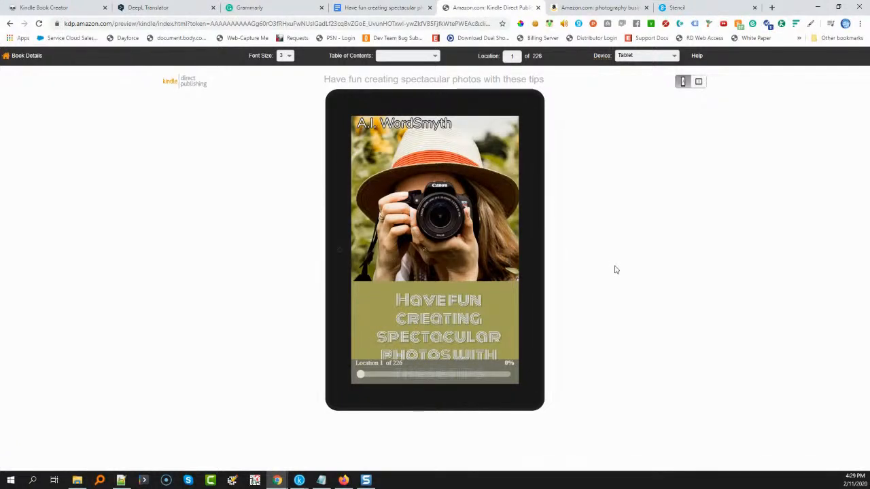
mouse_move(530, 252)
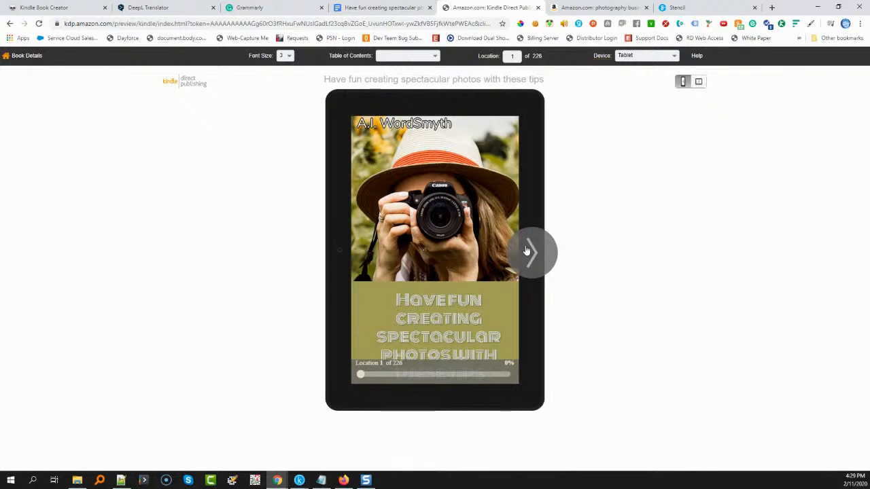
left_click(530, 252)
left_click(527, 251)
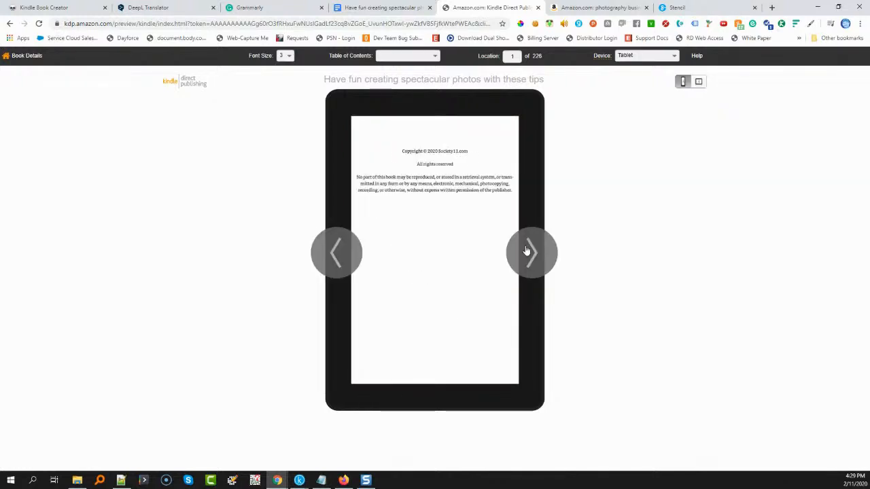
left_click(527, 252)
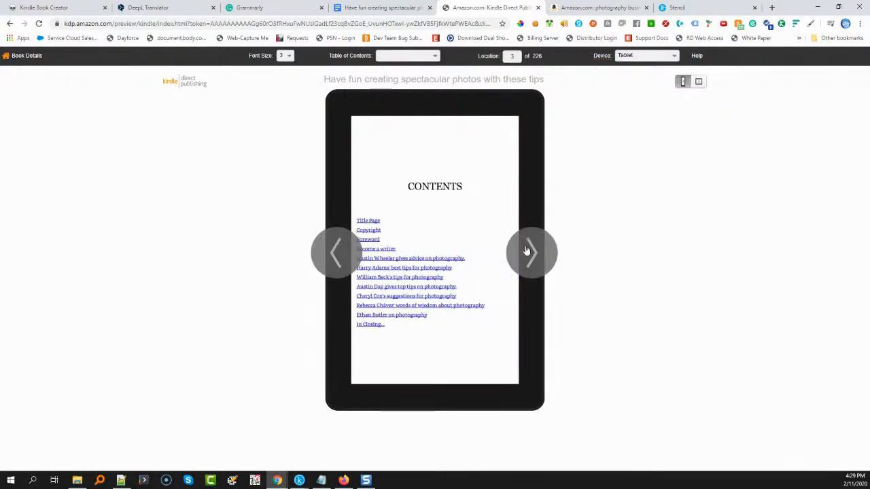
left_click(527, 252)
left_click(527, 251)
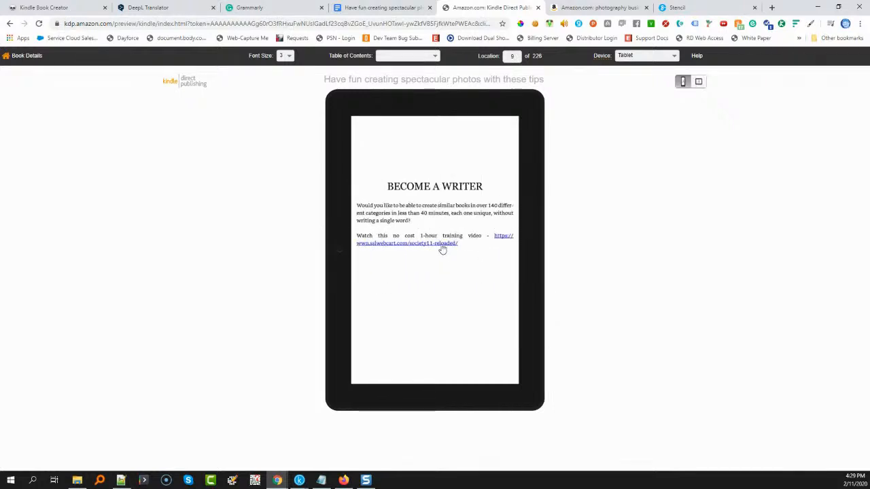
left_click(537, 252)
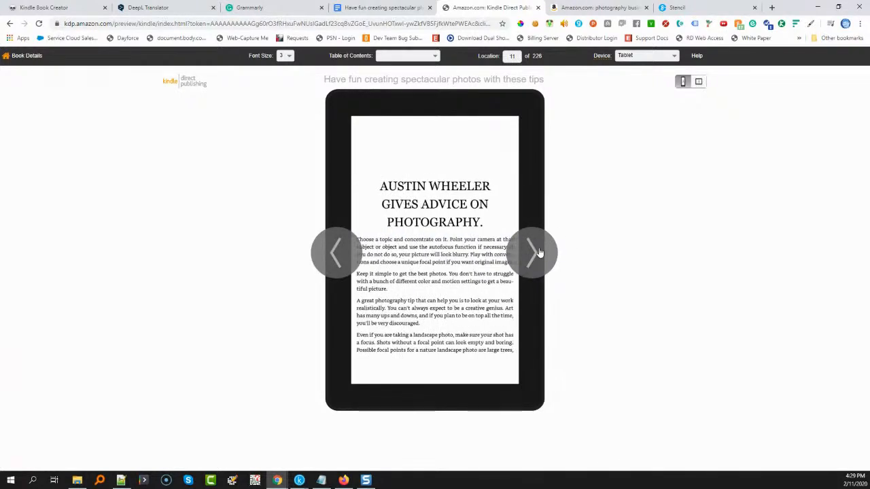
left_click(538, 252)
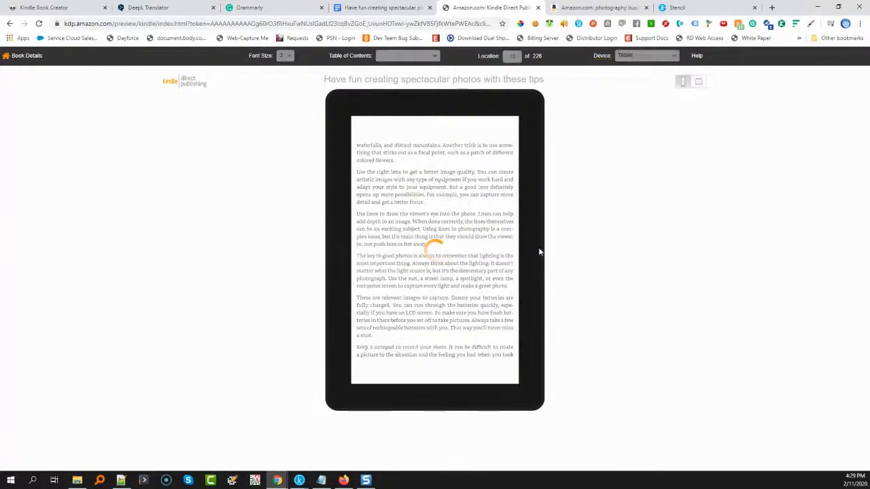
left_click(539, 252)
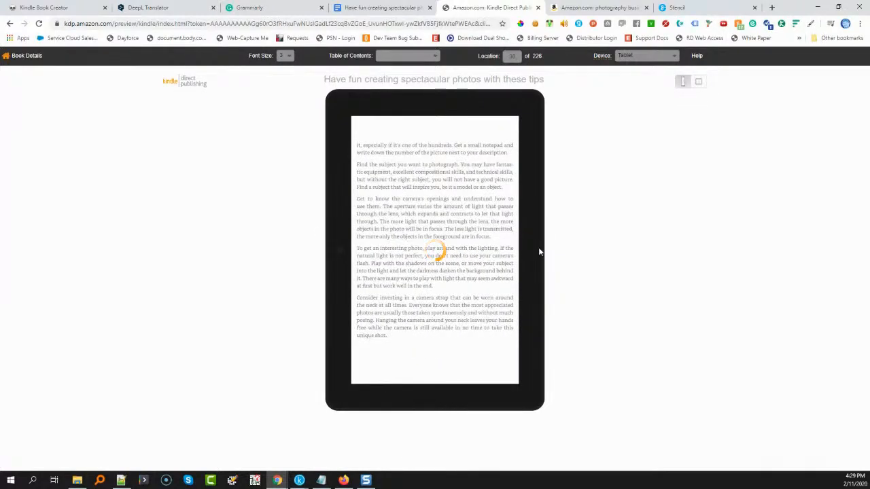
left_click(538, 252)
left_click(538, 252)
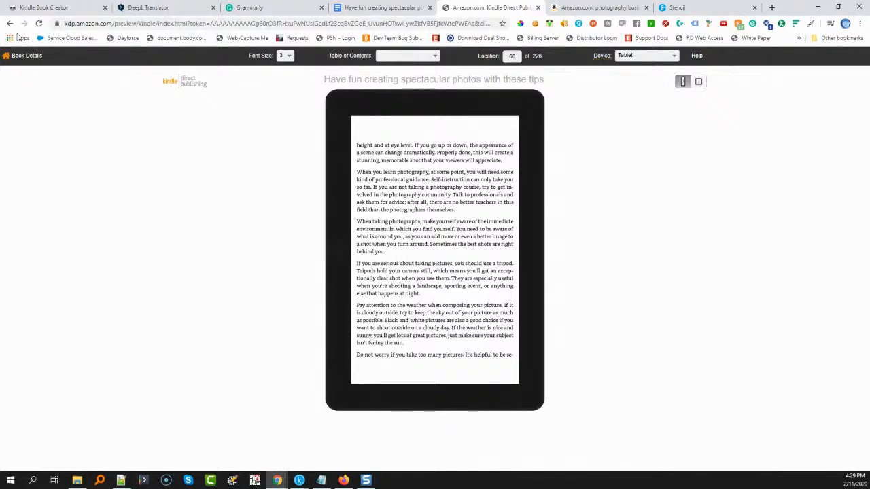
Leave the previewer for the book's setup, save the eBook content and continue to pricing
left_click(13, 59)
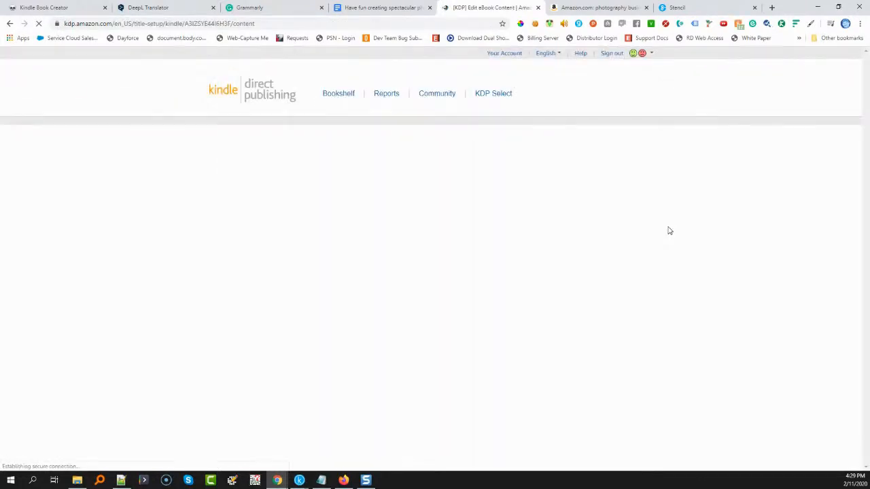
scroll(666, 239, "down", 10)
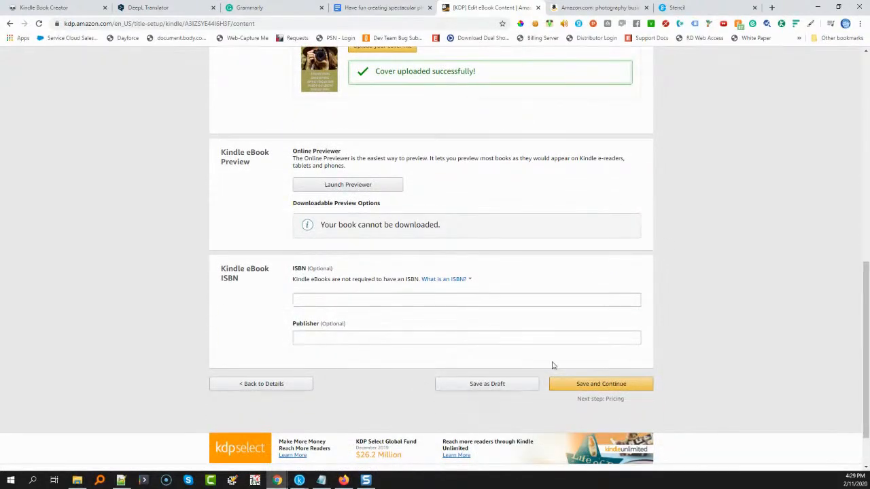
left_click(613, 385)
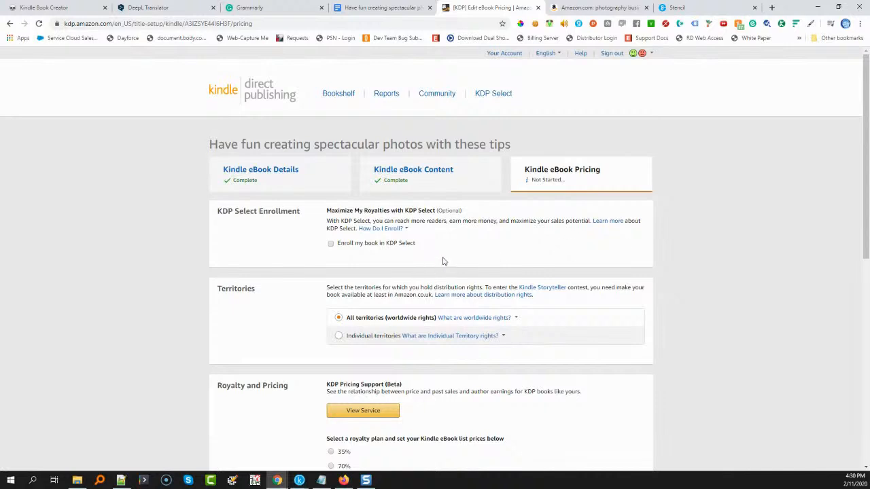
Enroll the book in KDP Select and choose the 70% royalty plan with an Amazon.com list price of 2.99 USD
left_click(332, 245)
scroll(283, 318, "down", 2)
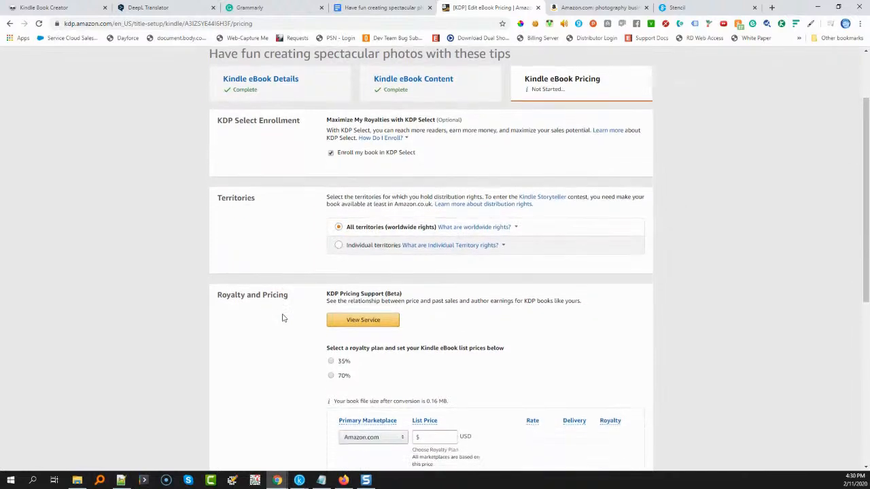
scroll(284, 316, "down", 1)
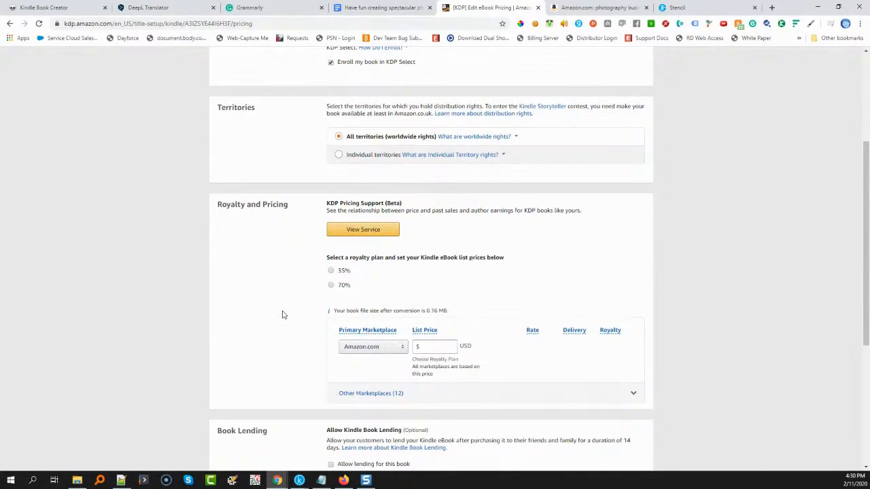
left_click(331, 285)
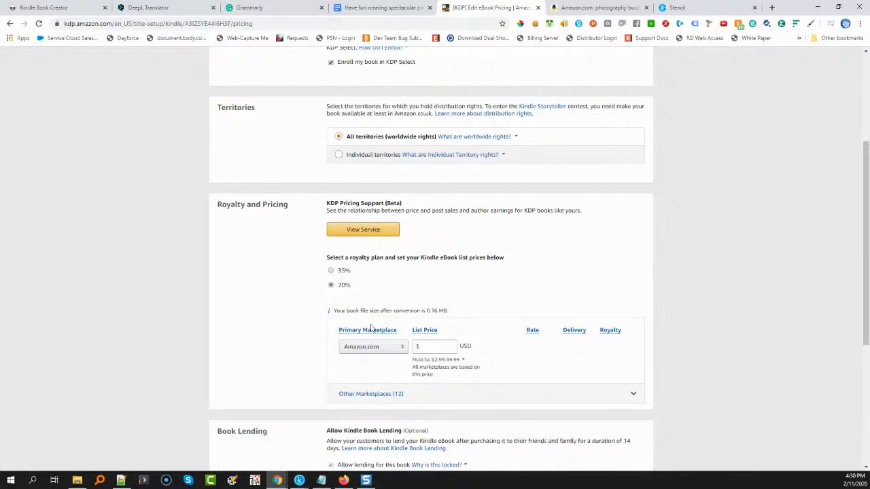
left_click(331, 271)
mouse_move(437, 366)
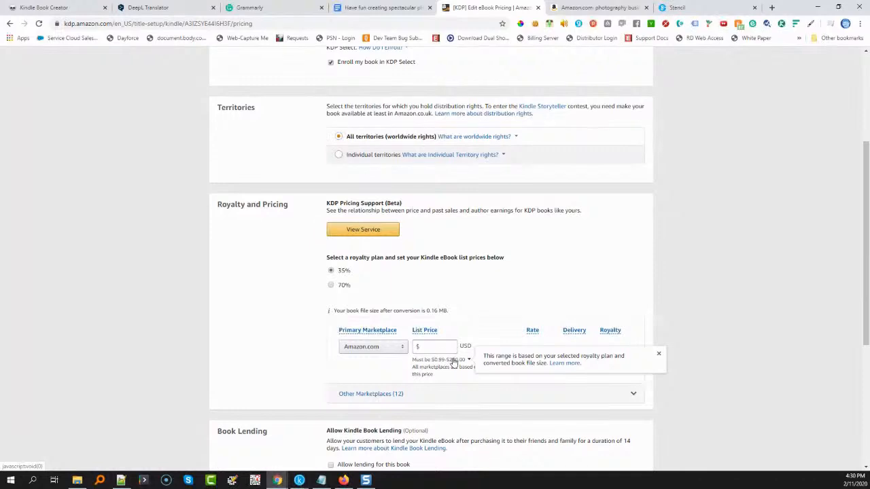
left_click(330, 285)
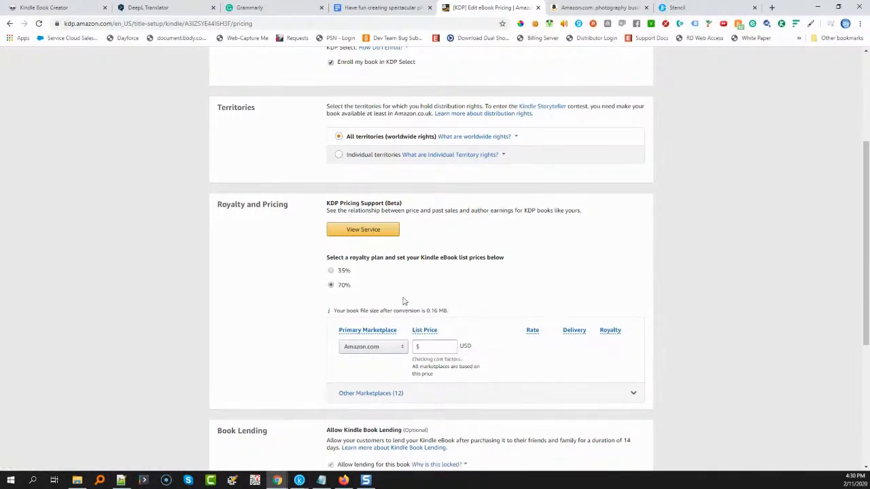
left_click(424, 348)
type("2.99")
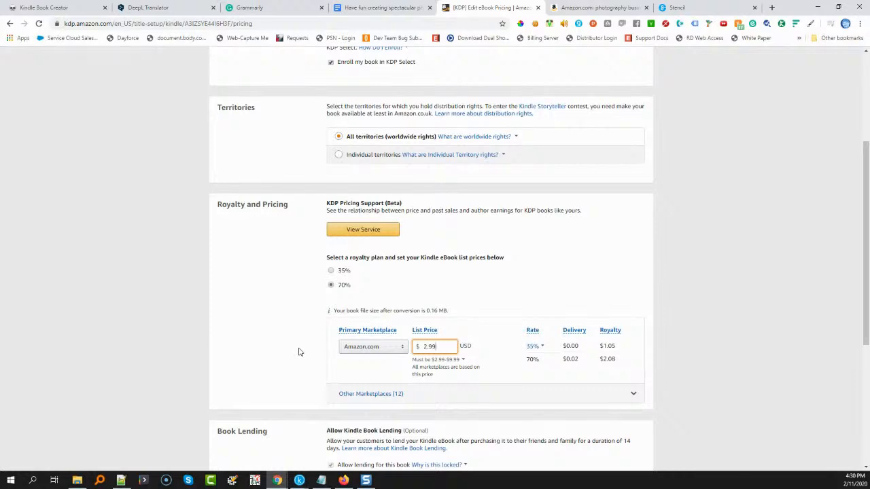
Publish the Kindle eBook and dismiss the submission confirmation
scroll(299, 352, "down", 2)
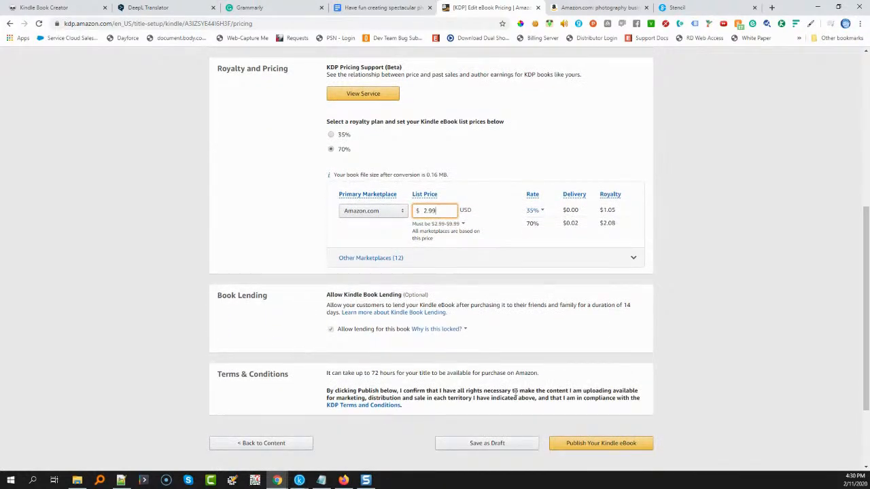
left_click(613, 446)
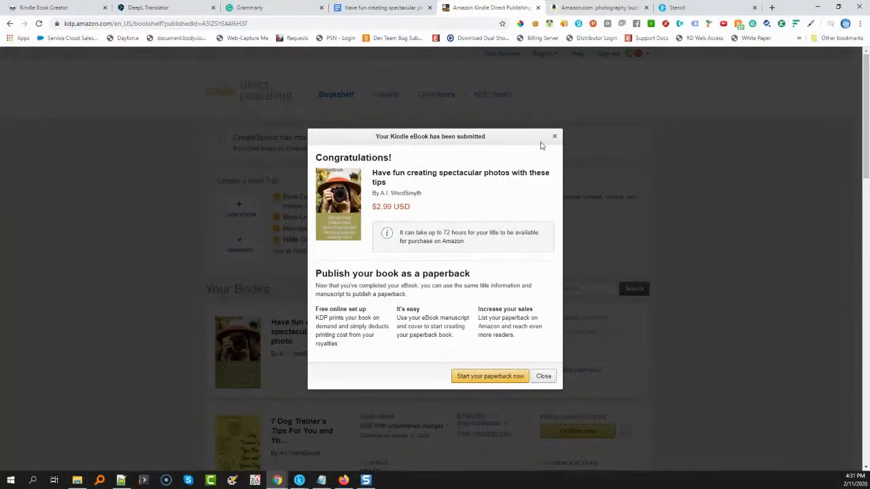
left_click(543, 376)
Open the promotion page for the live "7 Dog Trainer's Tips" eBook and check its Free Book Promotion option
scroll(644, 402, "down", 2)
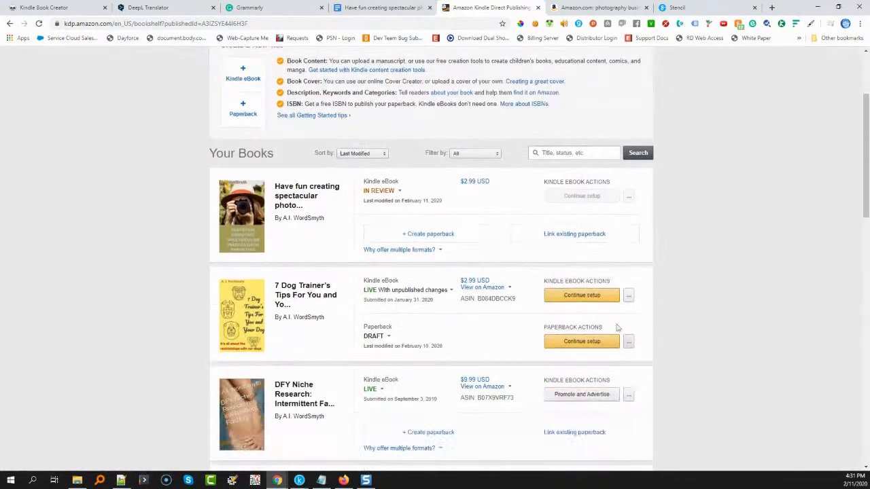
left_click(626, 297)
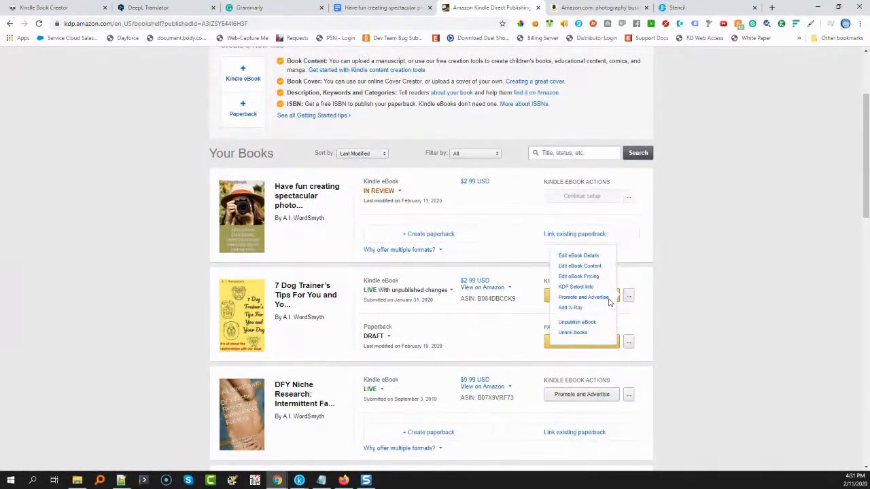
left_click(590, 299)
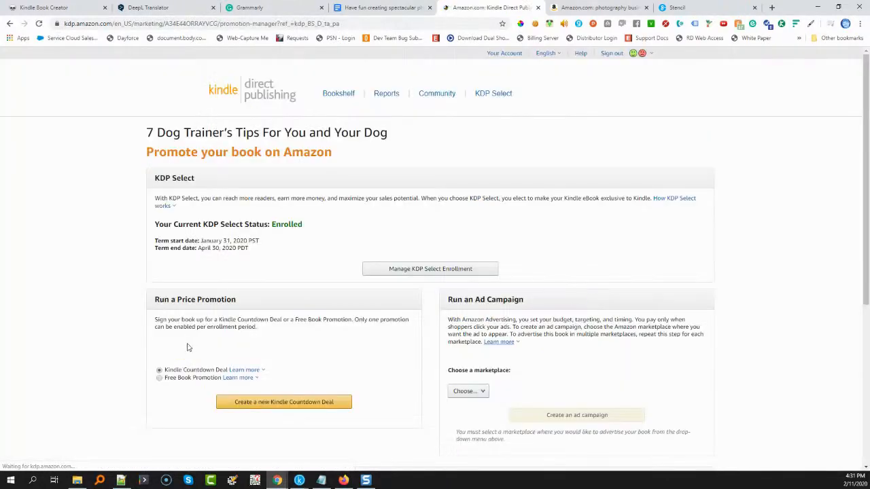
scroll(154, 348, "down", 1)
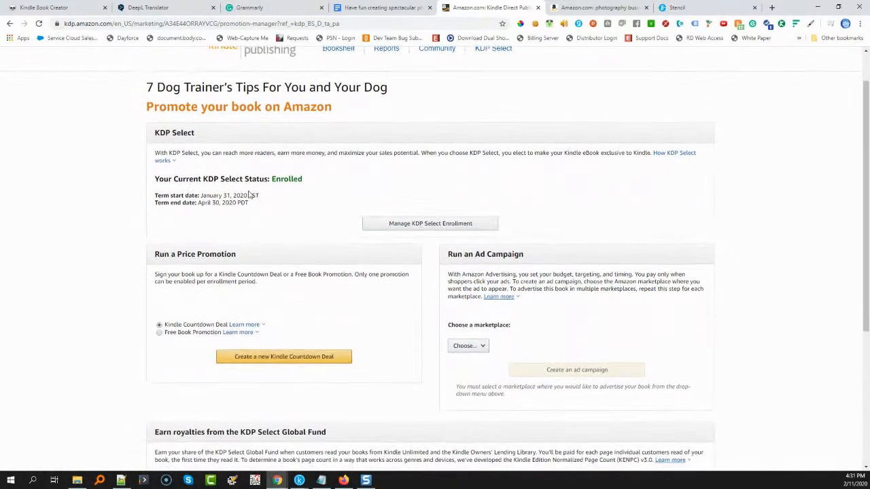
left_click(161, 333)
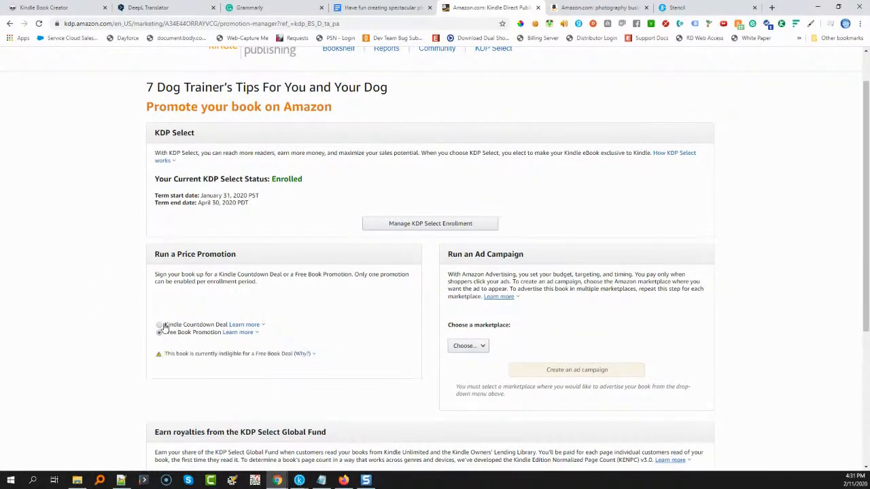
scroll(252, 109, "up", 1)
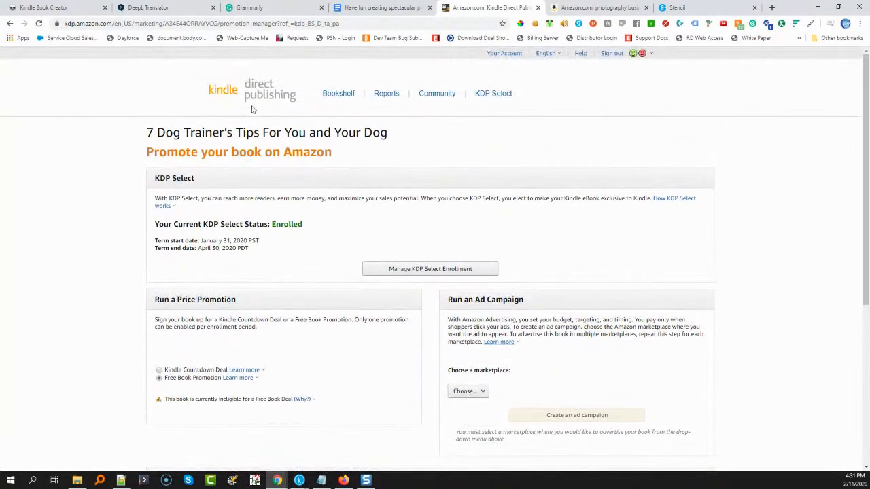
Return to the Bookshelf and open the promotion page for the "Who Else Wants To Be Successful With SOLAR PANELS" eBook
left_click(344, 95)
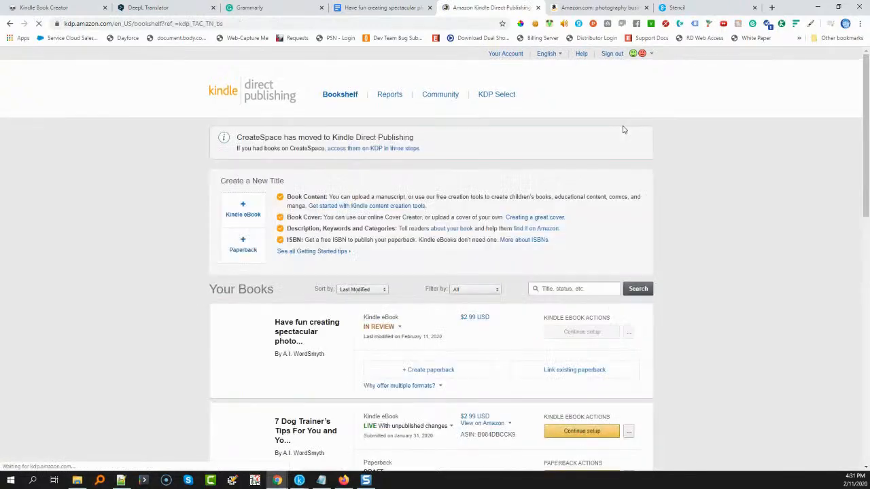
scroll(791, 236, "down", 10)
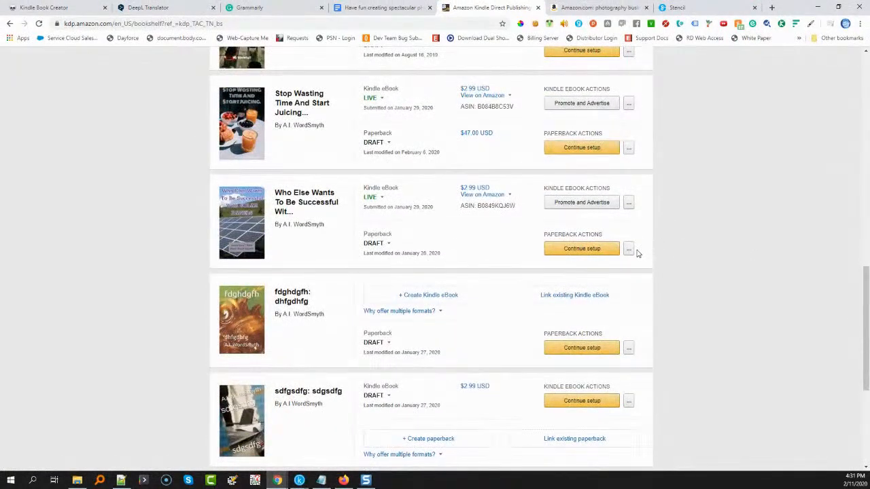
left_click(628, 203)
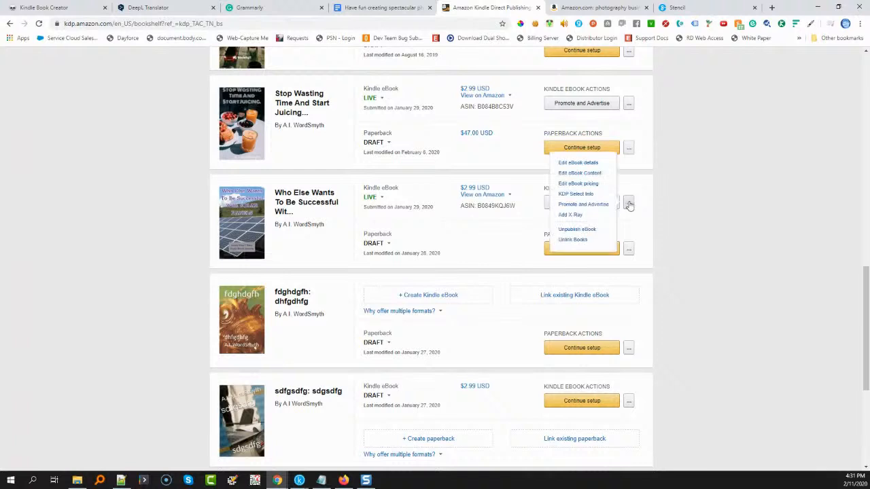
left_click(593, 205)
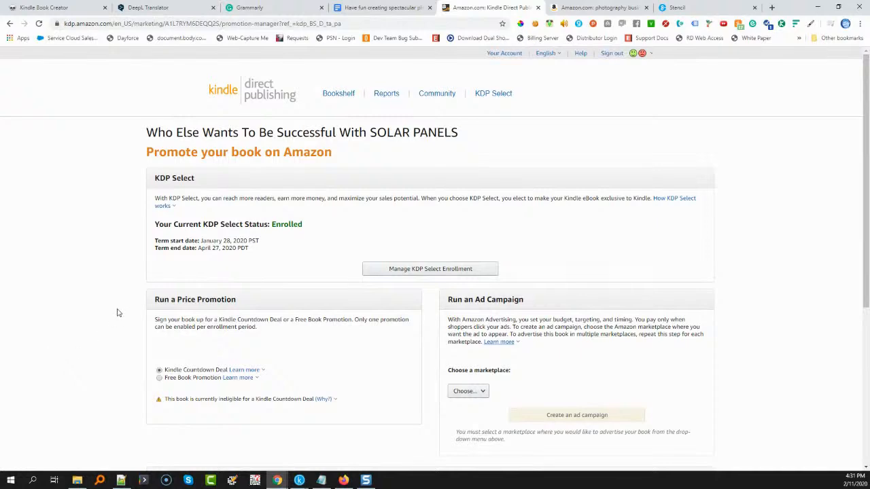
Check the Free Book Promotion option for the SOLAR PANELS eBook and return to the Bookshelf
scroll(136, 326, "down", 1)
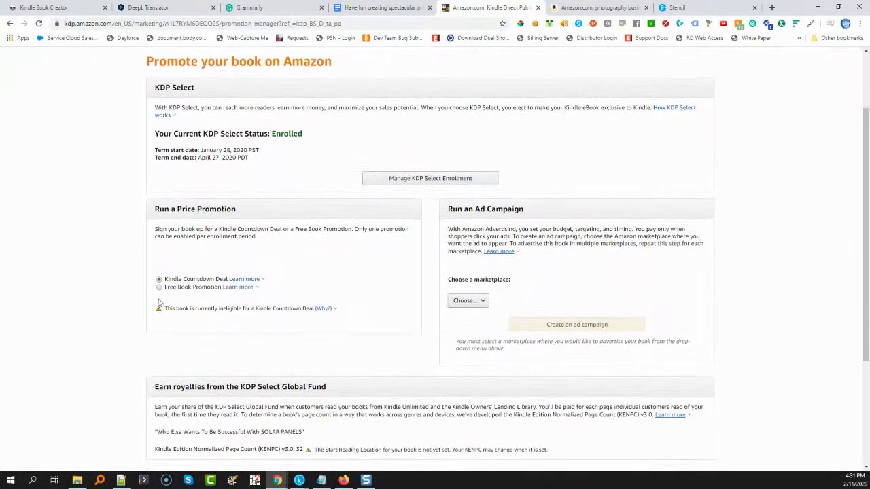
left_click(159, 287)
scroll(173, 254, "up", 1)
left_click(338, 93)
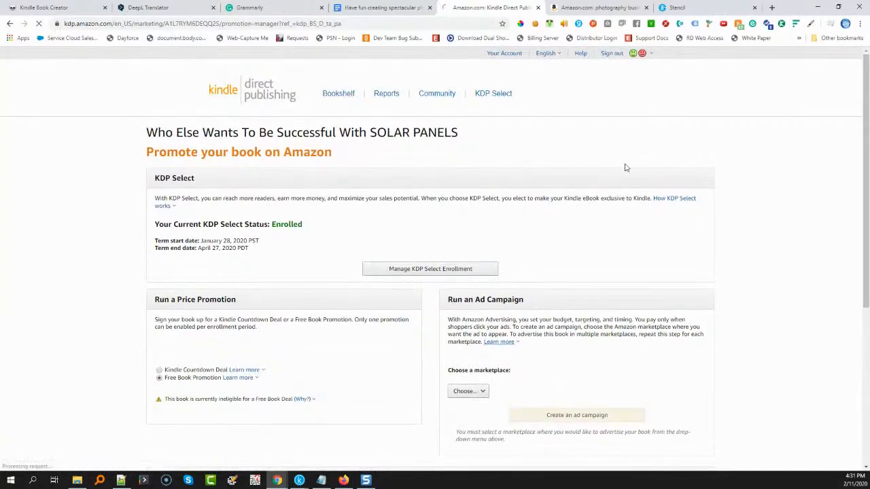
Look through the available actions for the "fdghdgfh" paperback draft and the "sdfgsdfg" eBook draft on the Bookshelf
scroll(573, 324, "down", 10)
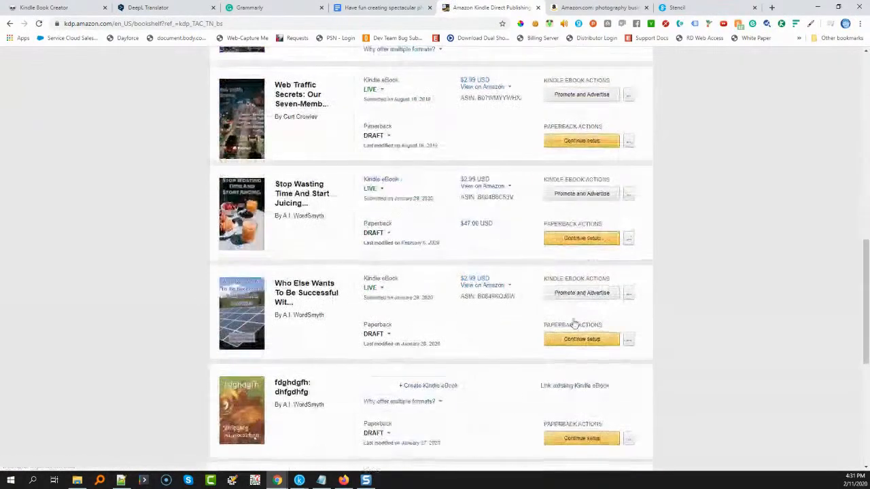
scroll(459, 297, "down", 3)
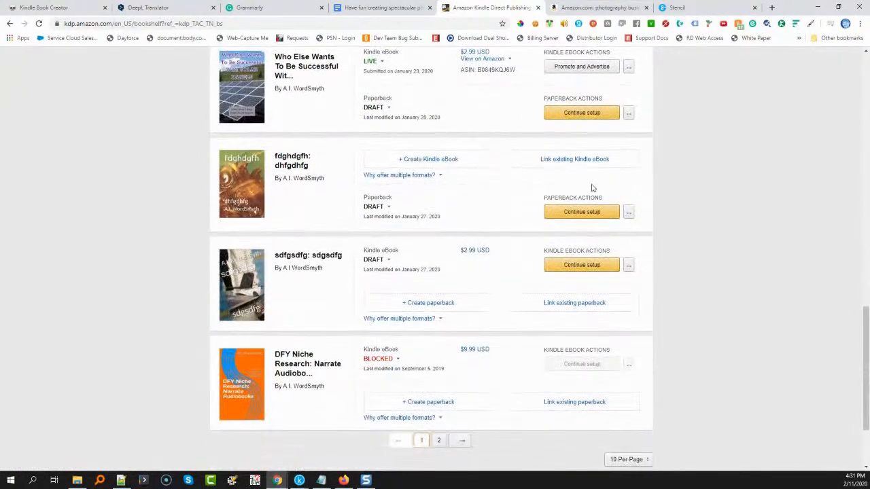
left_click(628, 213)
left_click(628, 213)
left_click(628, 213)
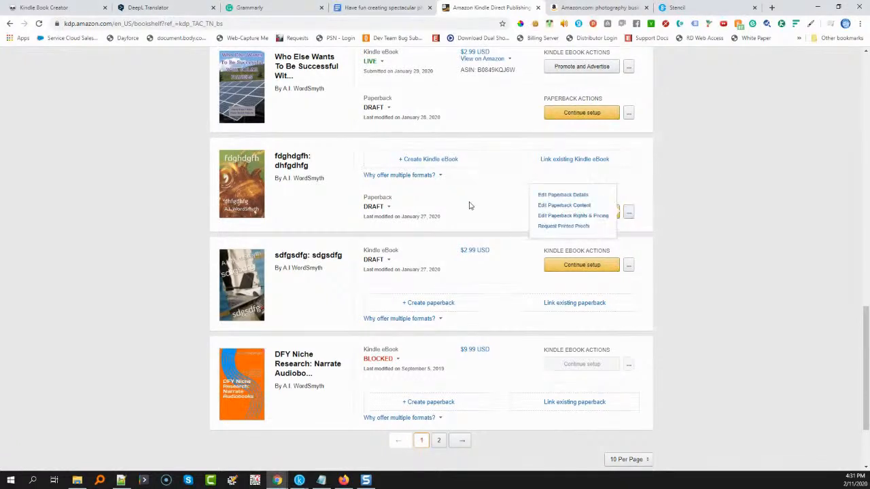
left_click(499, 263)
left_click(629, 266)
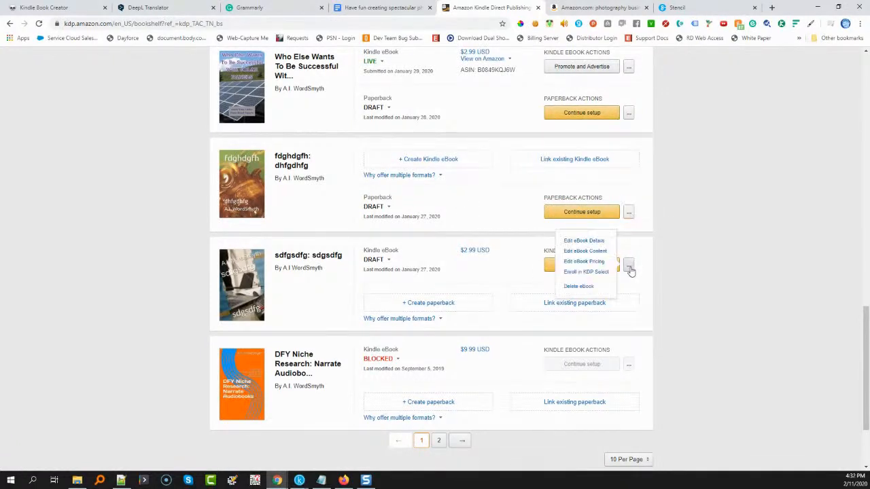
left_click(475, 325)
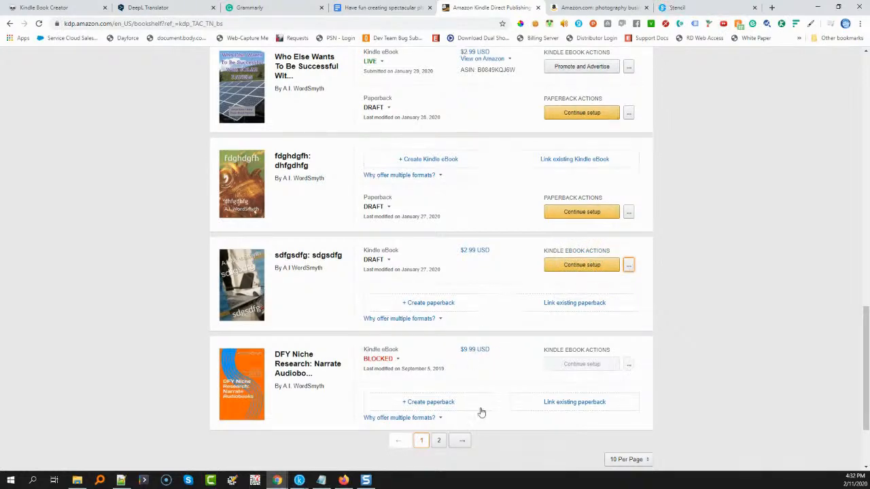
Go to page 2 of the Bookshelf and open the promotion page for the "DFY Niche Research: Merch by Amazon T Shirt Design" eBook
left_click(438, 442)
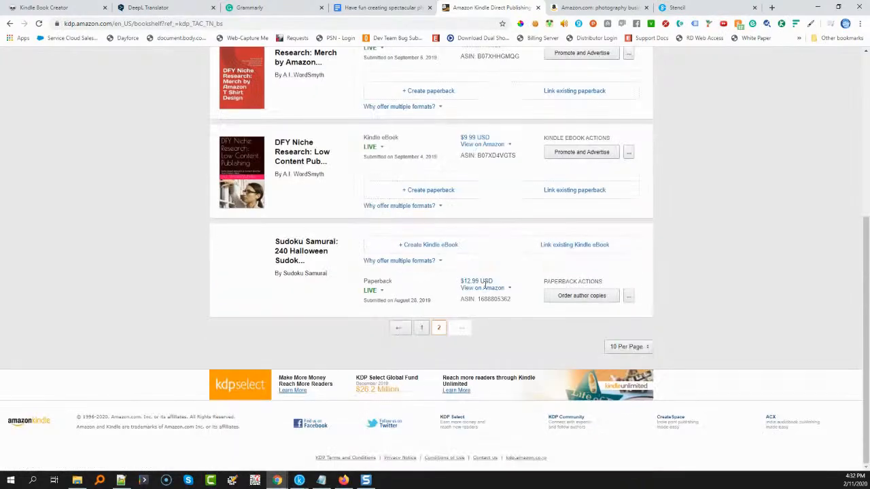
scroll(486, 287, "up", 3)
scroll(558, 238, "down", 2)
left_click(629, 190)
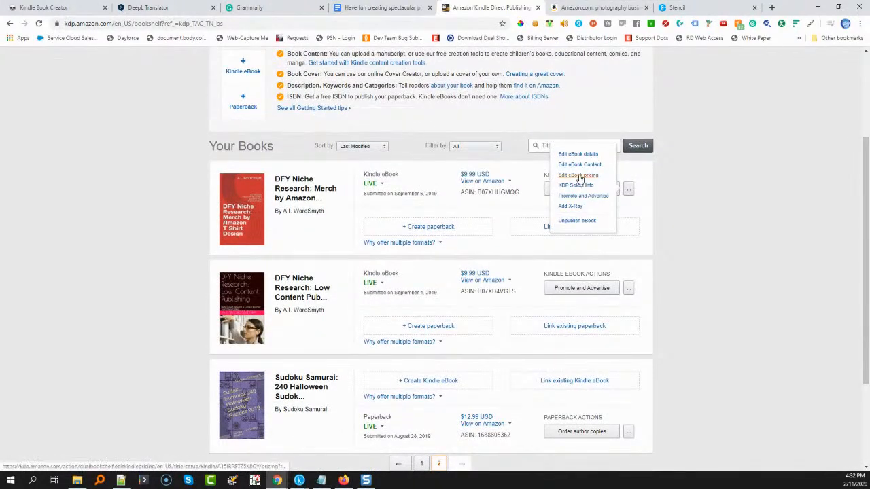
left_click(583, 196)
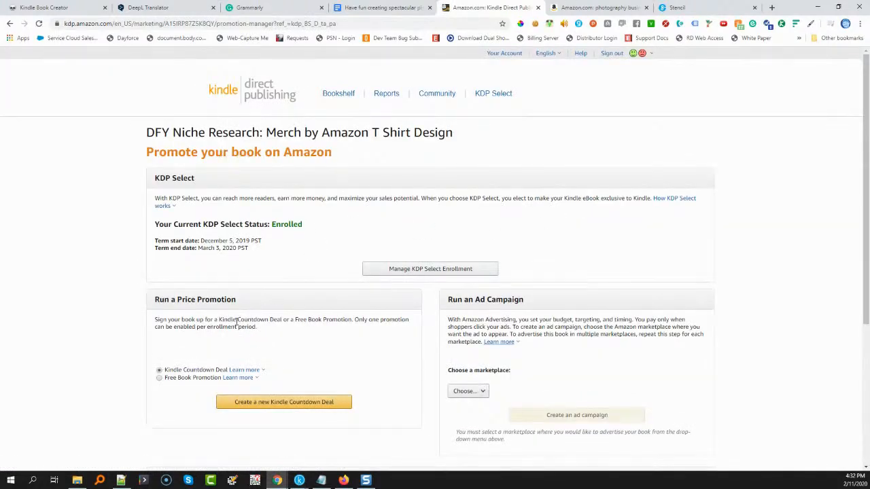
Start a new Free Book Promotion for the eBook with a start date of February 13, 2020, and open the end date calendar
left_click(161, 380)
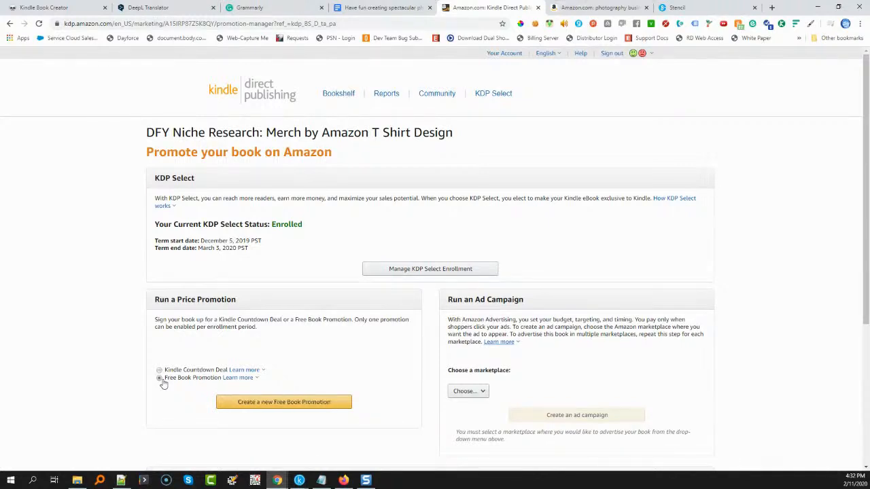
left_click(249, 406)
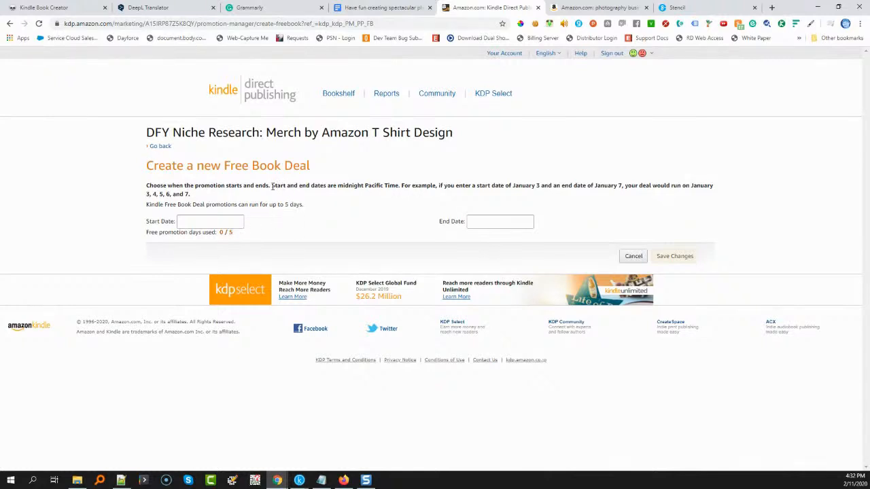
left_click_drag(272, 188, 399, 187)
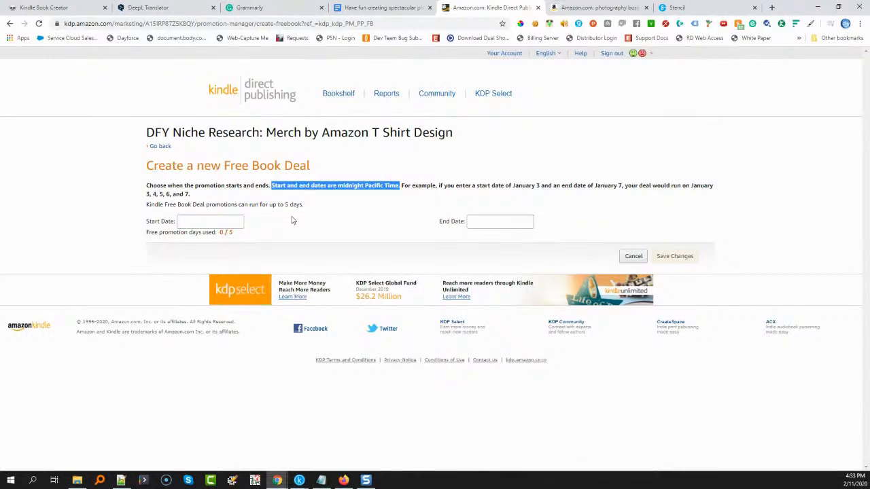
left_click(231, 222)
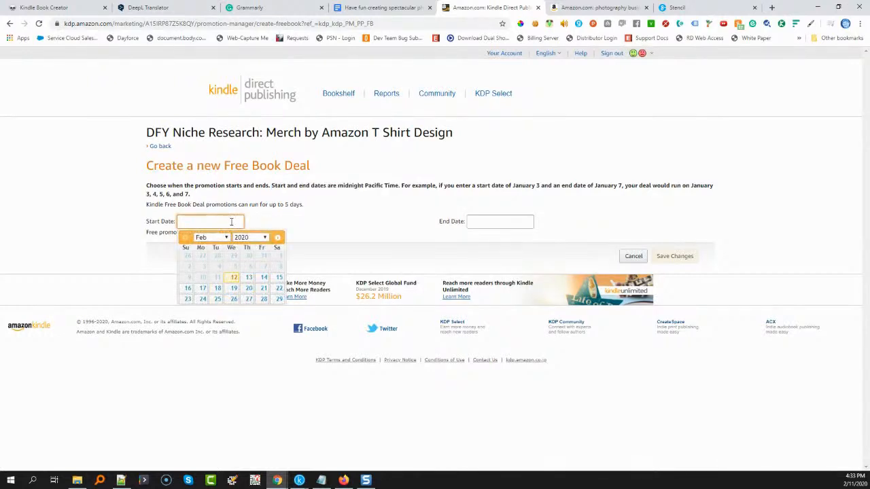
left_click(248, 278)
left_click(480, 218)
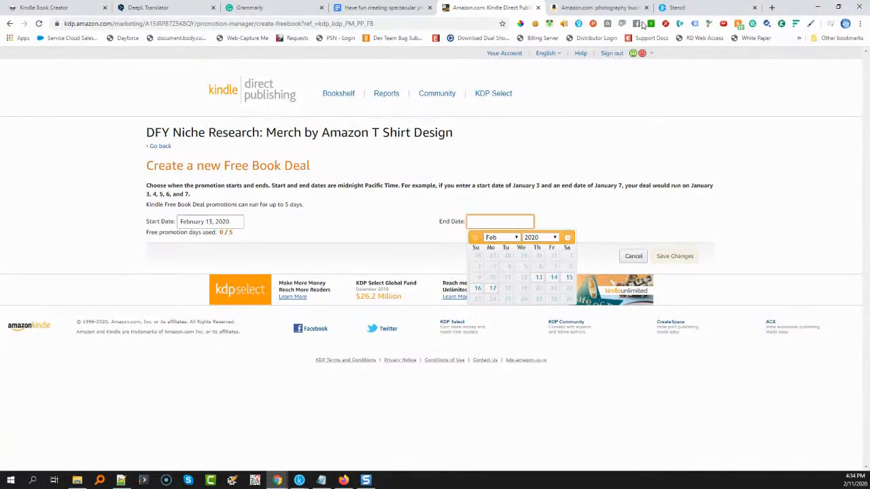
Open Facebook in a new browser tab and search for "free kindle books"
left_click(772, 8)
type("facebook.com")
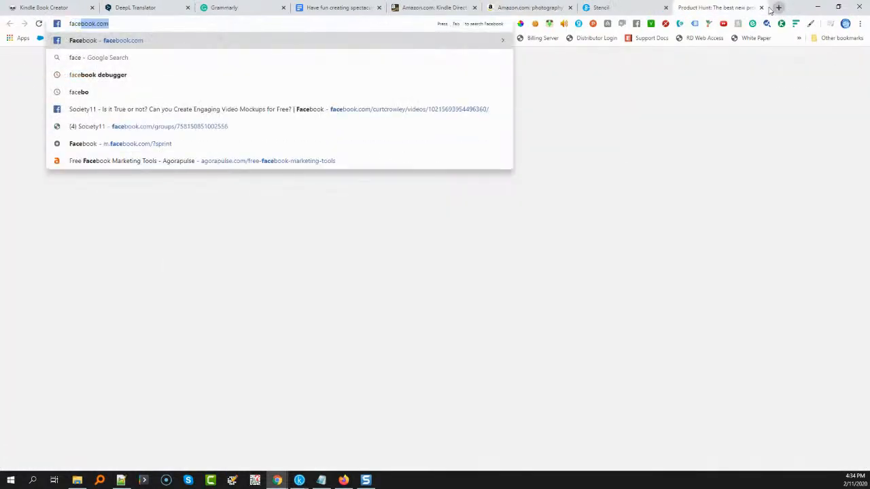
key("Return")
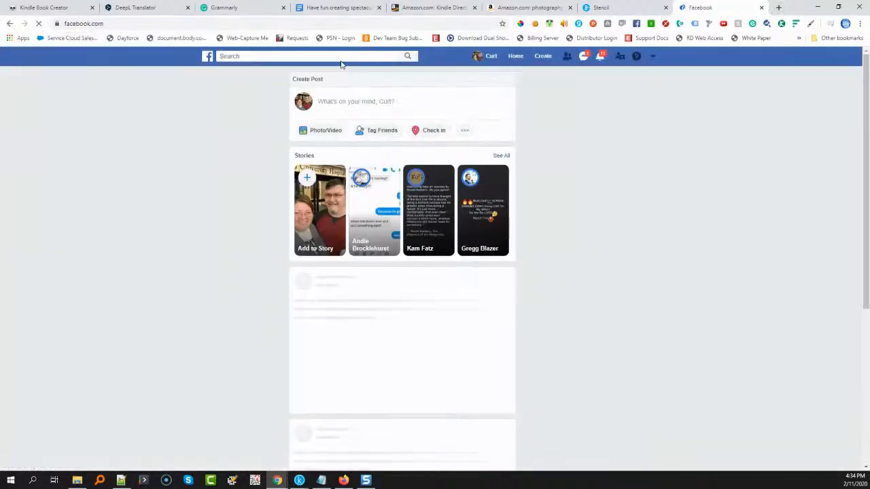
left_click(341, 57)
type("fi")
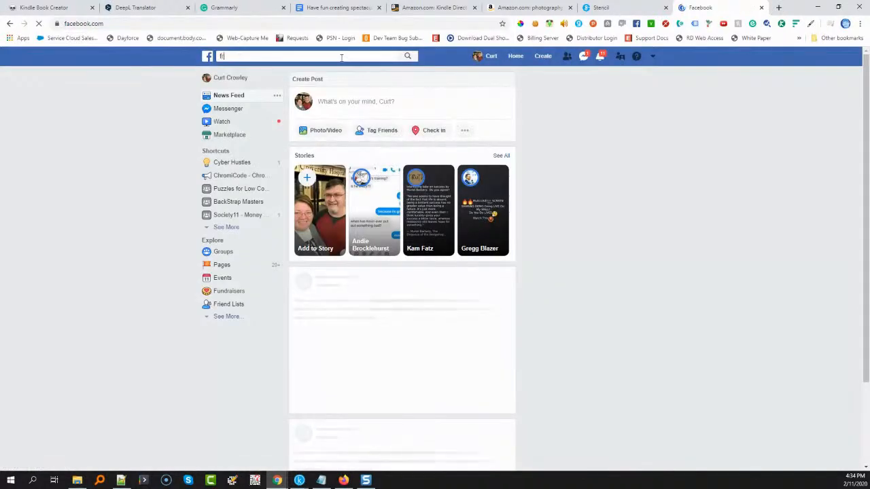
type("ee kindl")
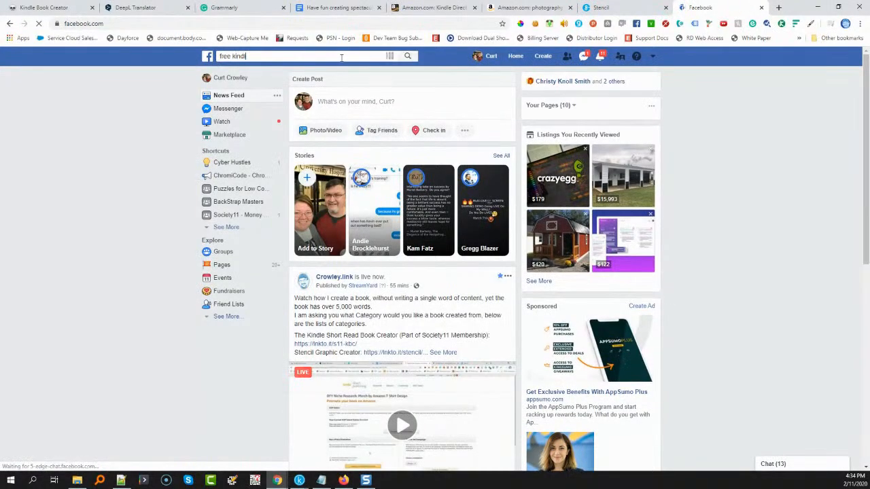
type("e books")
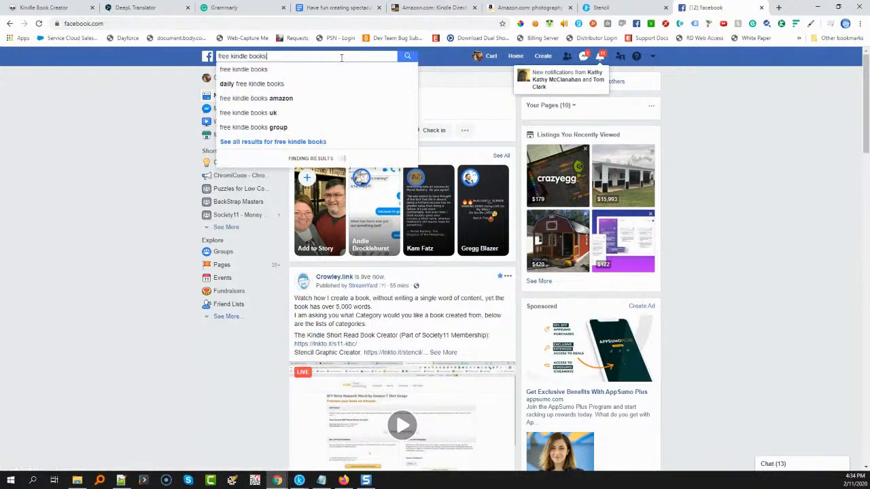
left_click(253, 74)
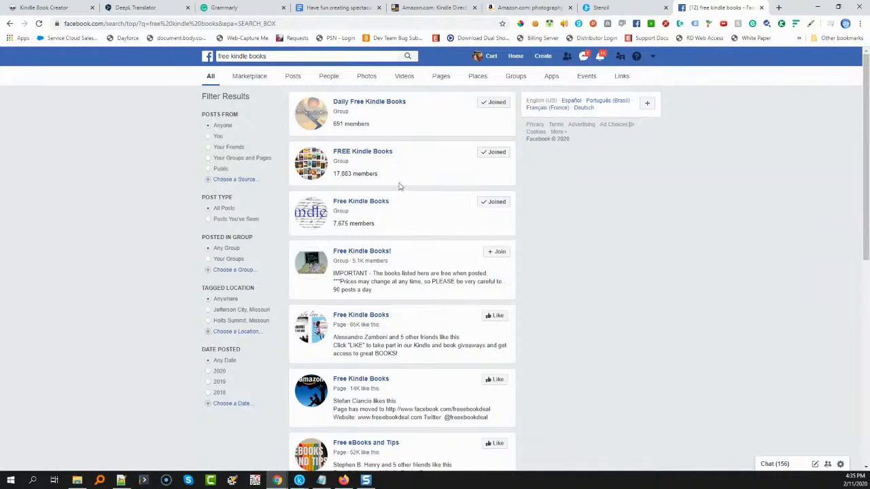
Switch back to Kindle Direct Publishing and return to the Bookshelf, leaving the unsaved Free Book Deal form
left_click(528, 9)
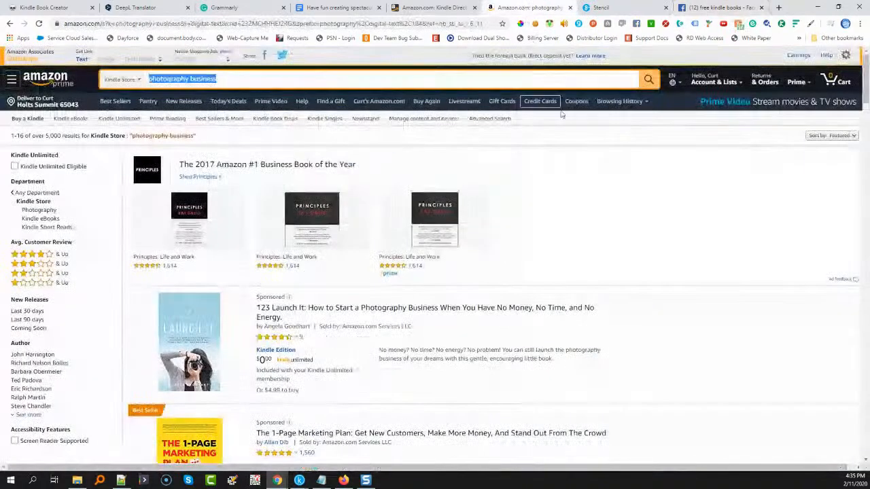
left_click(603, 10)
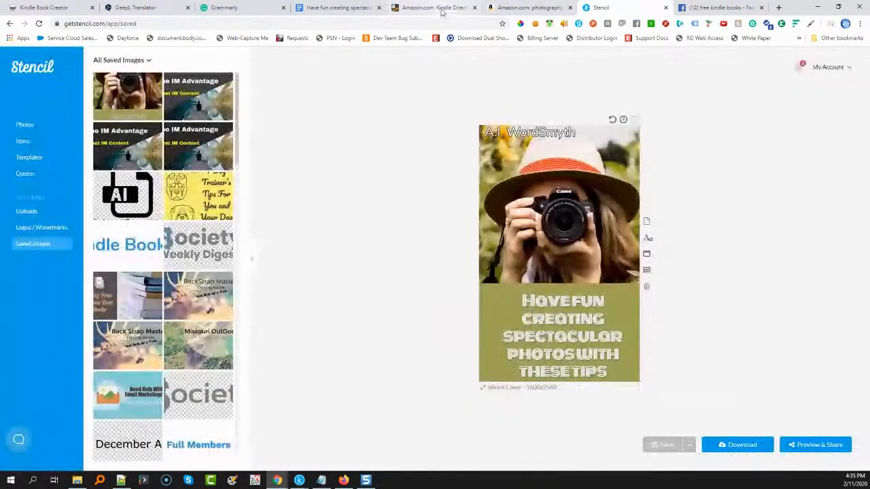
left_click(441, 10)
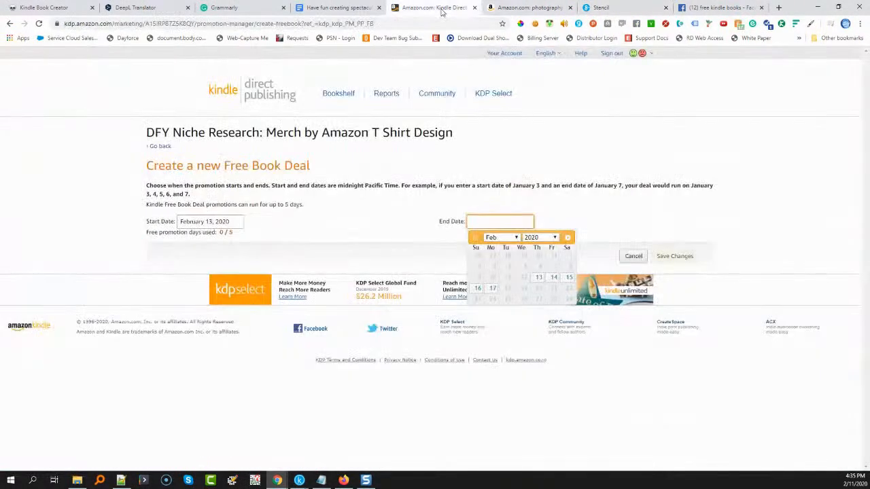
left_click(334, 97)
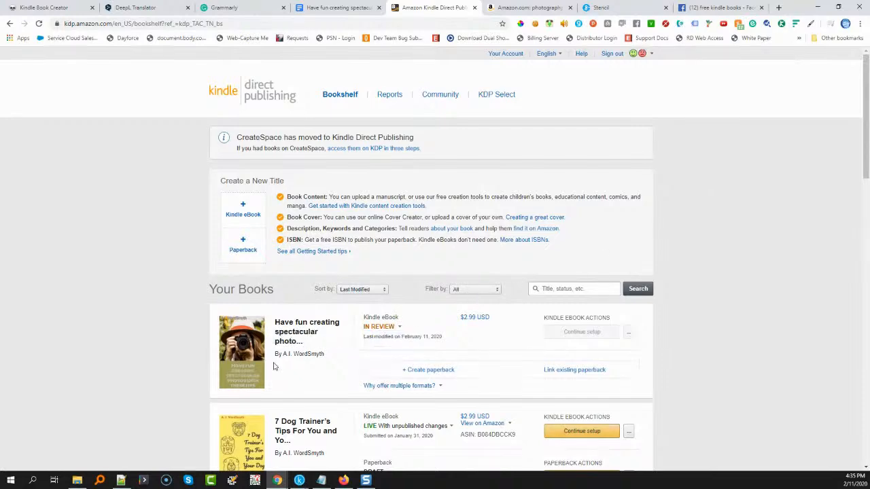
Copy the entire Amazon listing description from Notepad++ and paste it at the end of the photography book's Google Docs document
left_click(326, 10)
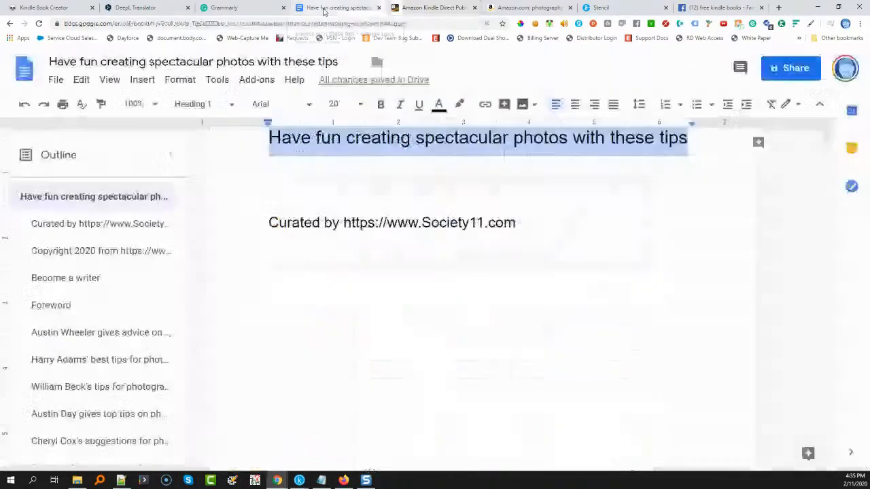
scroll(548, 244, "down", 10)
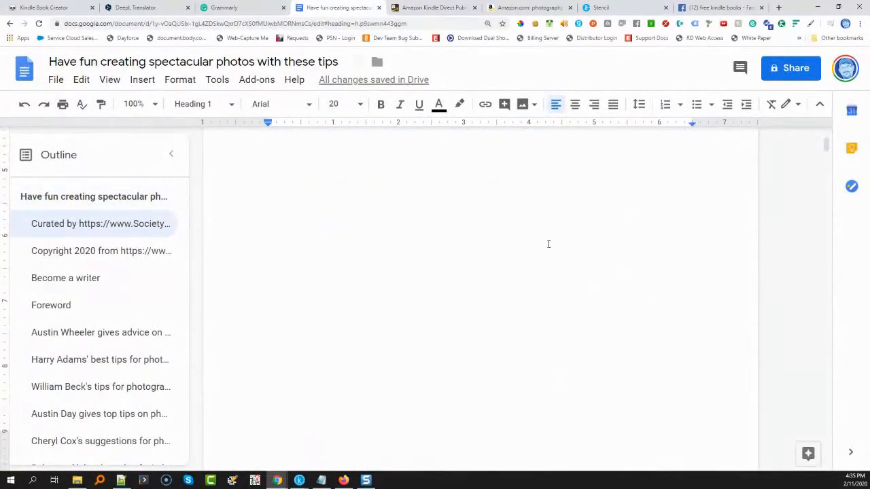
left_click_drag(824, 156, 822, 470)
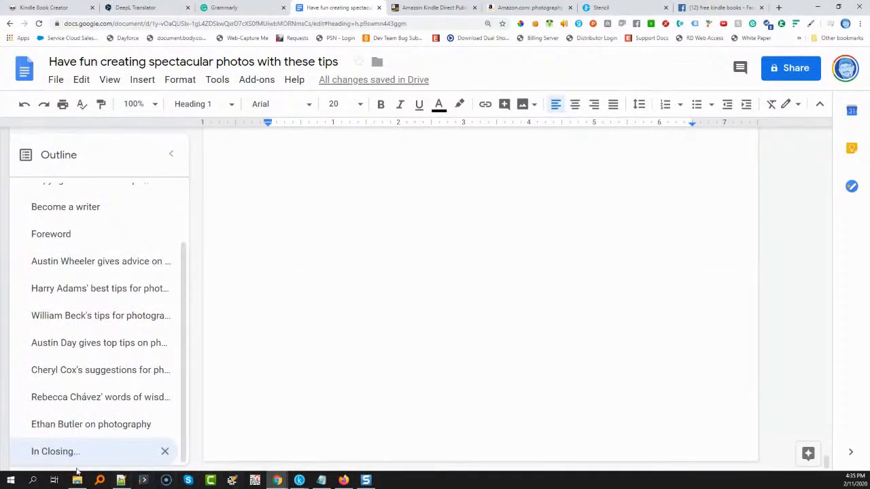
left_click(121, 481)
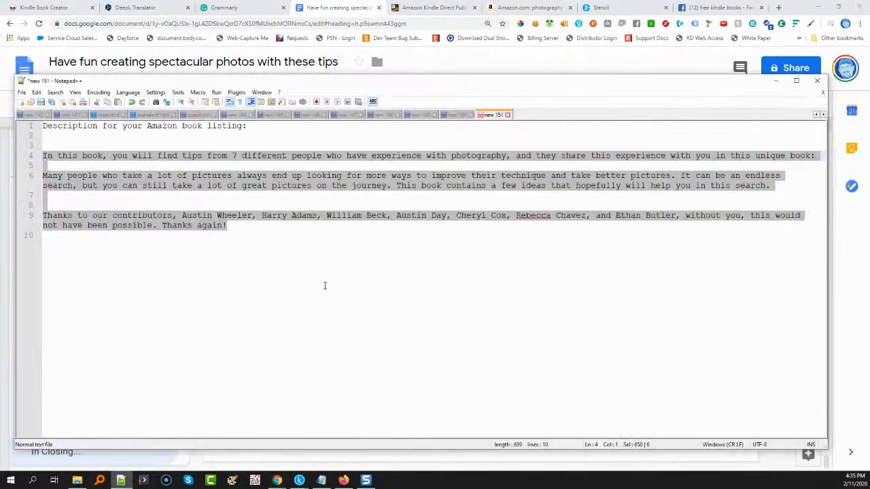
left_click(277, 238)
left_click_drag(233, 228, 23, 128)
key("ctrl+c")
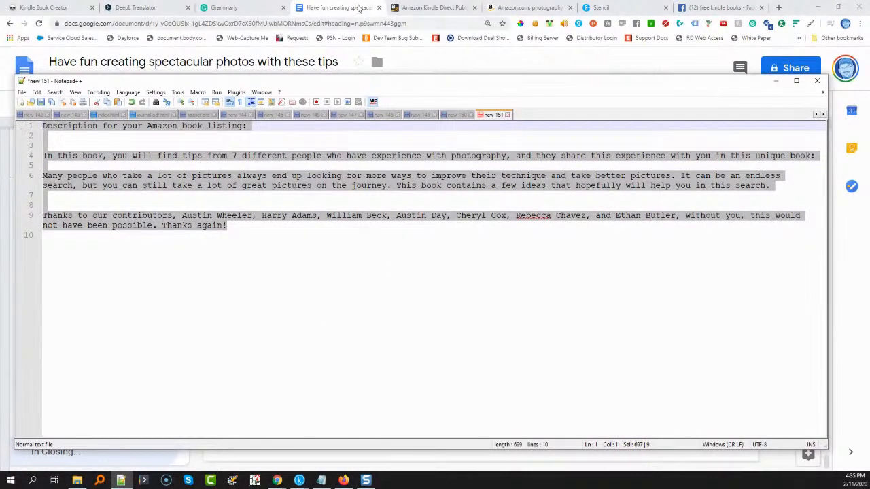
left_click(360, 7)
left_click(327, 238)
key("ctrl+v")
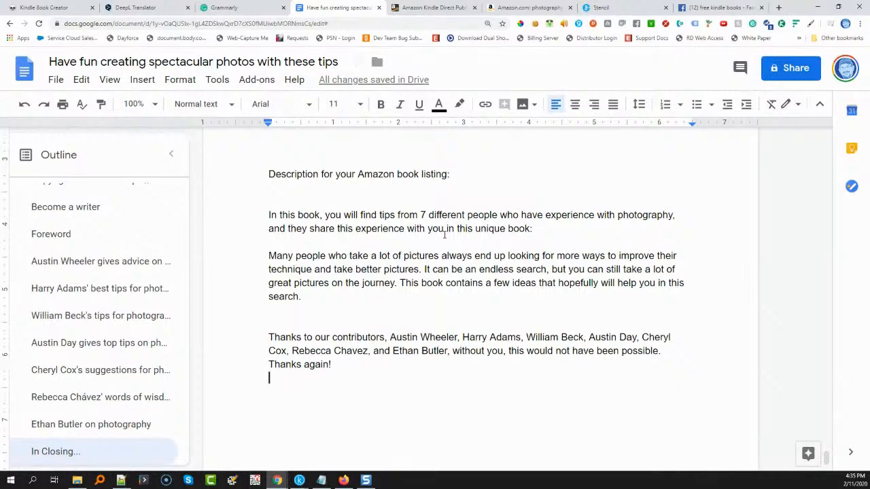
Turn on link sharing for the document so anyone with the link can view, and copy the shareable link
scroll(446, 234, "up", 3)
scroll(444, 226, "up", 2)
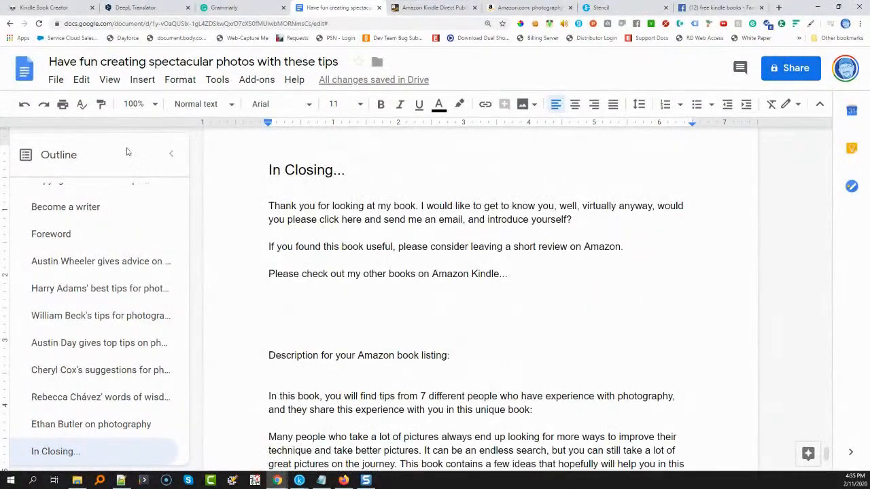
left_click(785, 69)
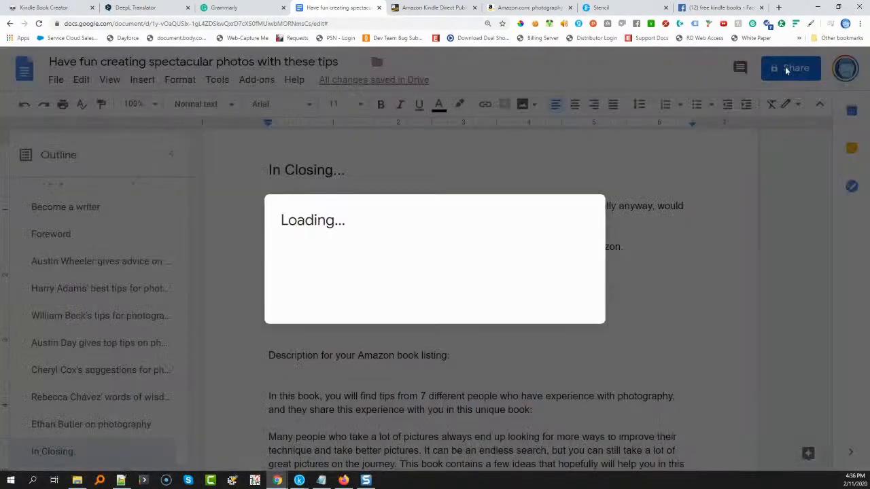
left_click(589, 195)
left_click(553, 249)
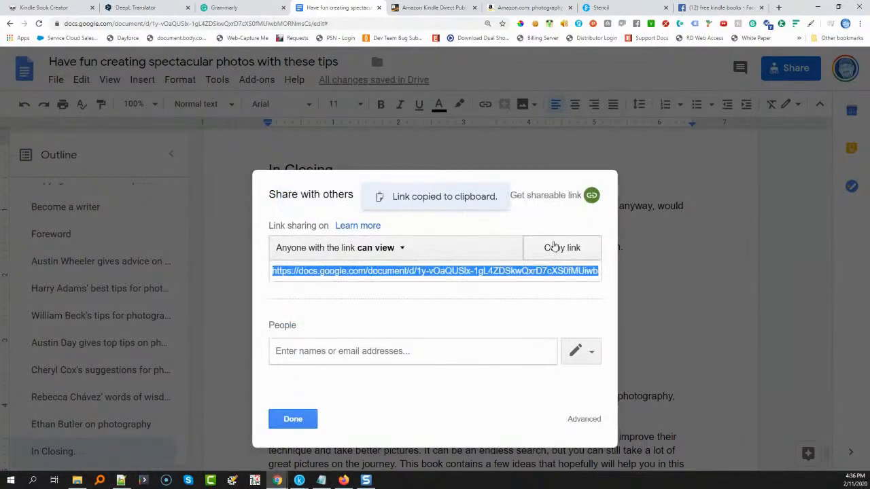